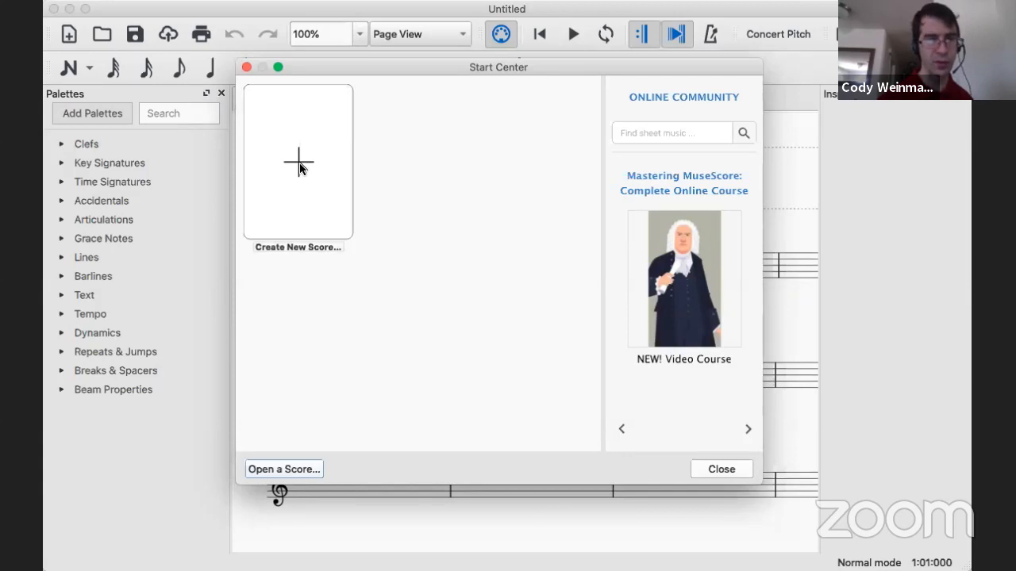
Start a new score with the subtitle "Orchestral Template" and proceed to the template choice.
left_click(299, 164)
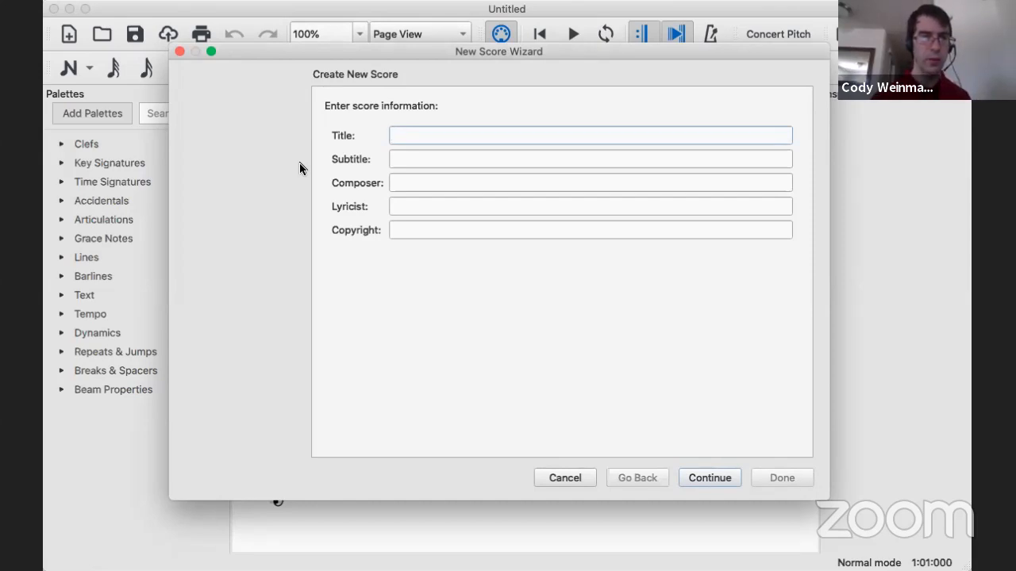
key("Tab")
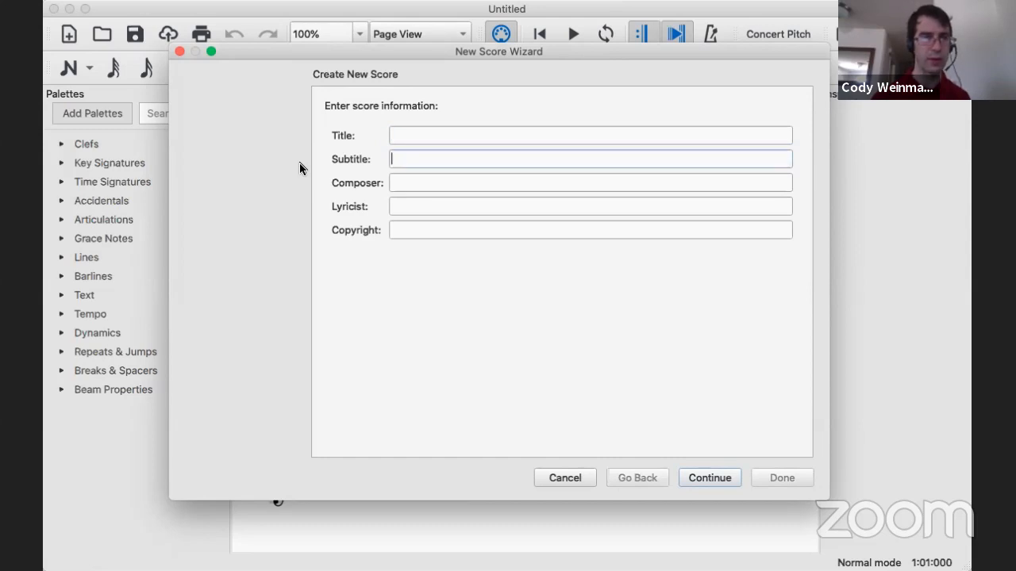
type("Orchestral Template")
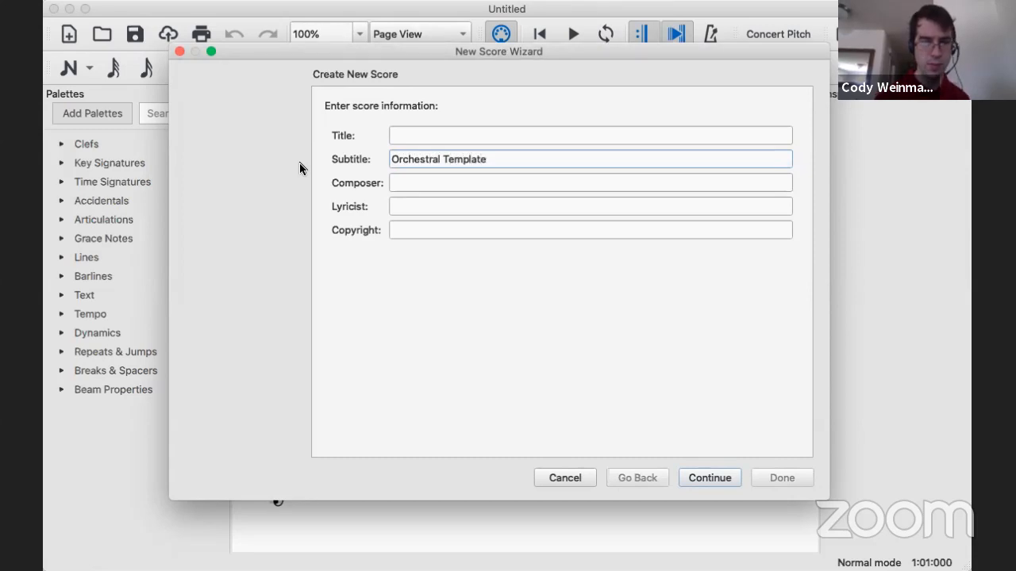
left_click(478, 176)
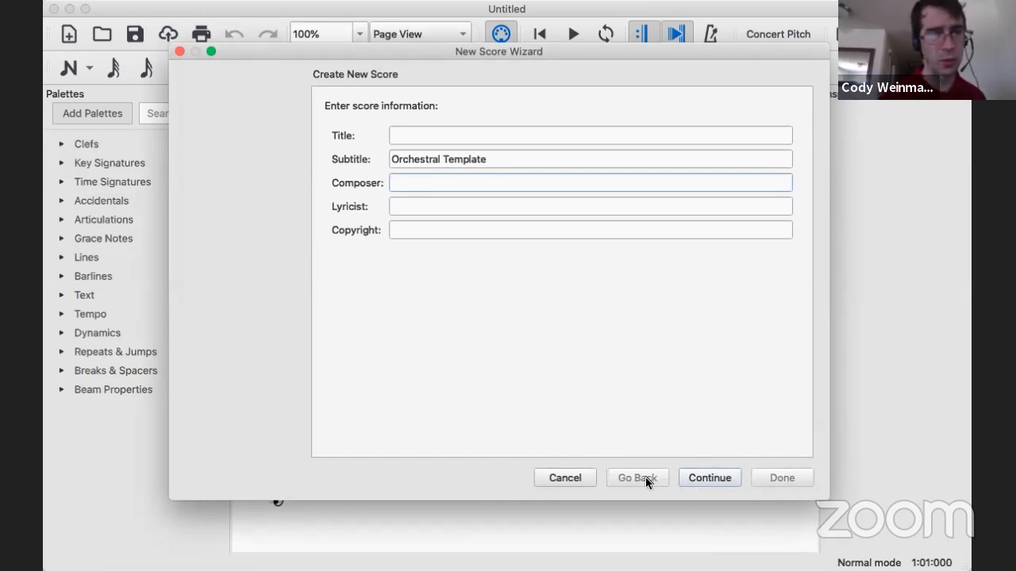
left_click(722, 477)
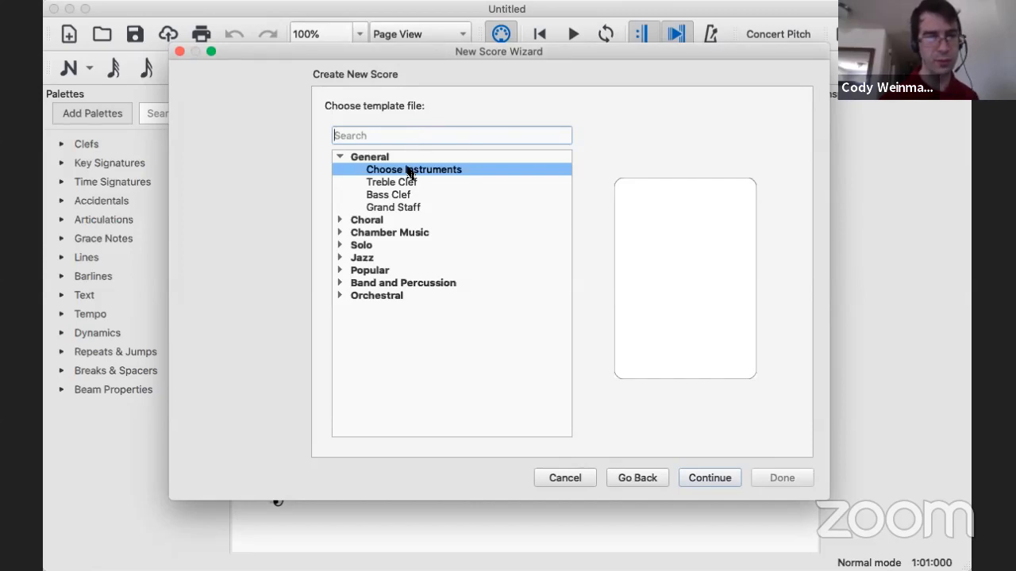
Preview the Choral templates from SATB through SATB Closed Score + Organ, including the organ and piano versions.
left_click(370, 222)
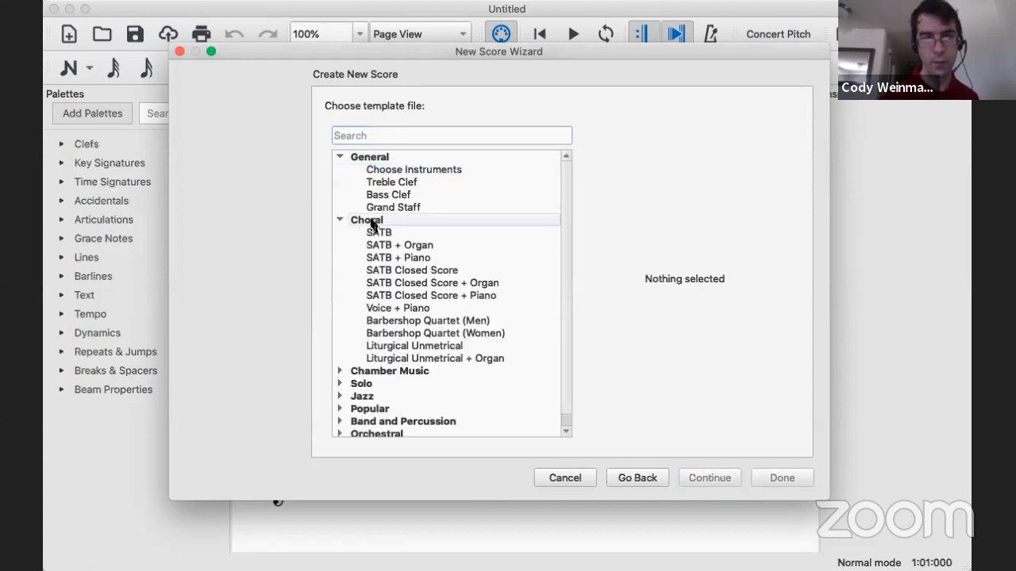
left_click(372, 234)
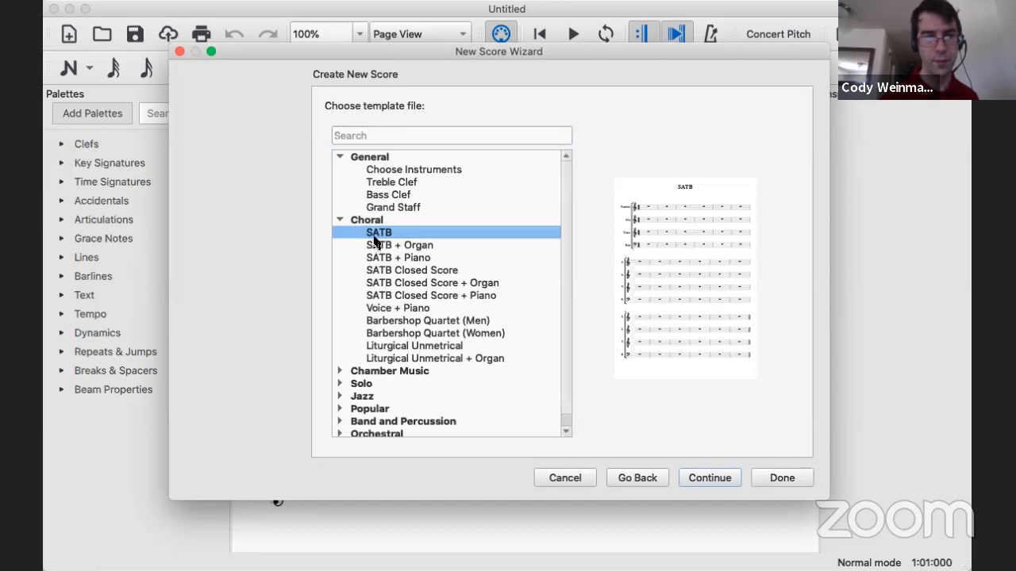
left_click(374, 257)
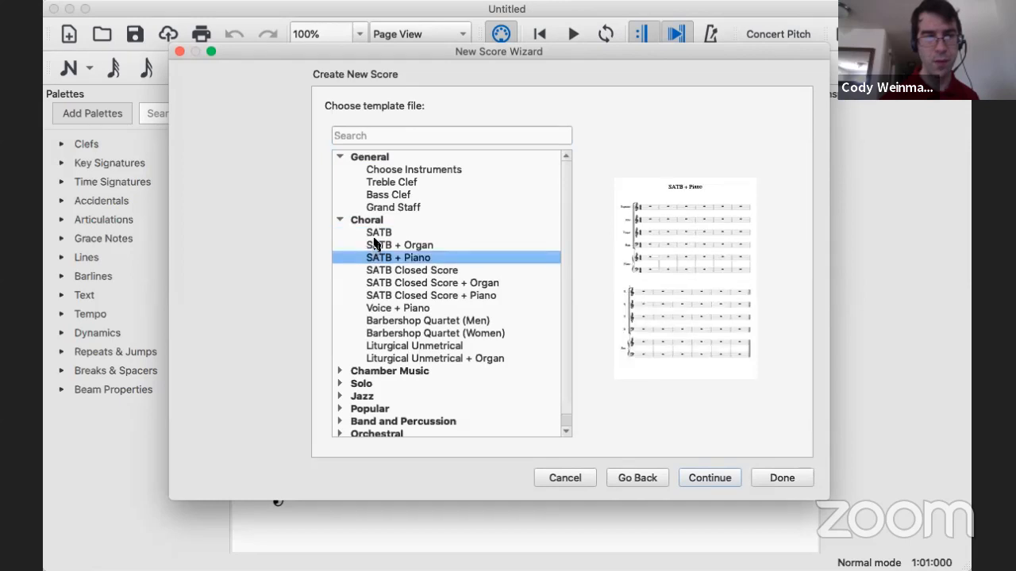
left_click(375, 244)
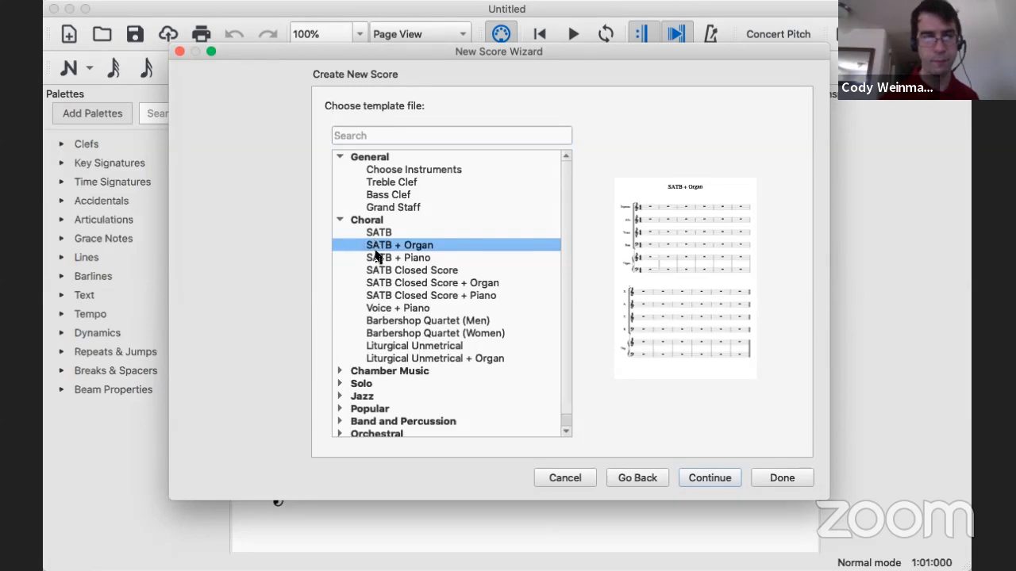
left_click(376, 256)
left_click(376, 271)
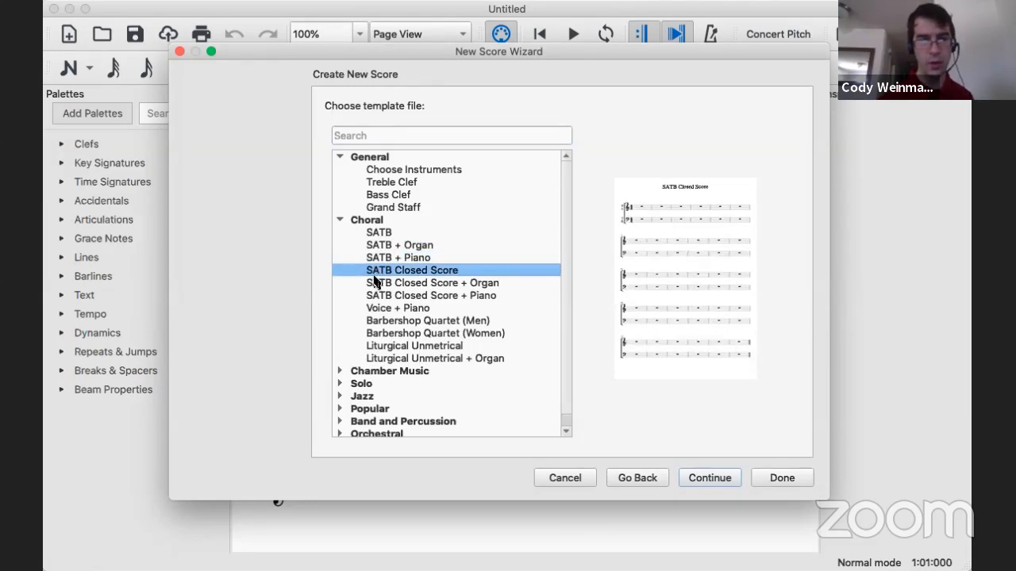
left_click(376, 284)
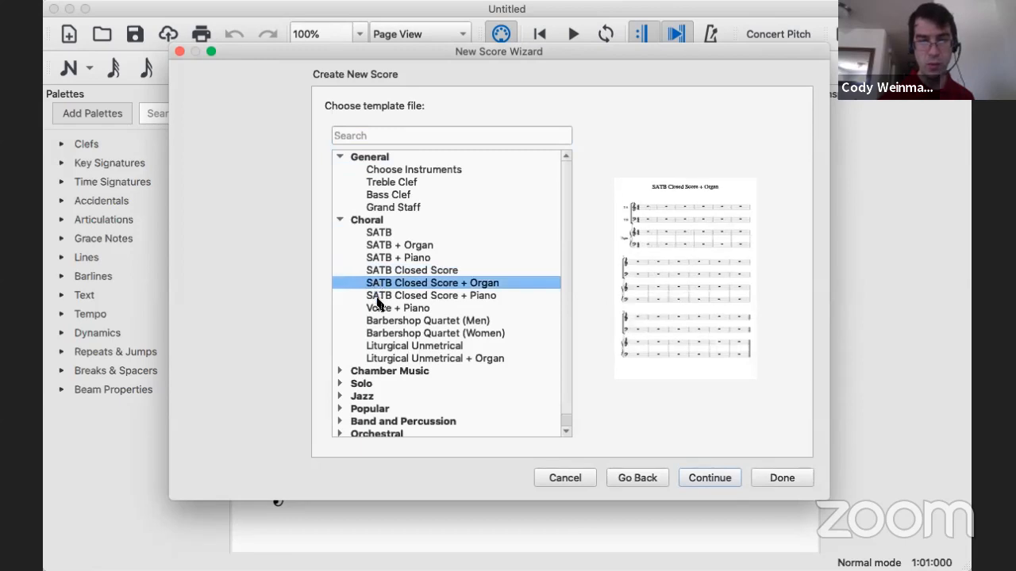
Preview the Chamber Music templates, from String Quartet through the wind and saxophone ensembles to Brass Quintet.
left_click(373, 375)
scroll(372, 376, "down", 1)
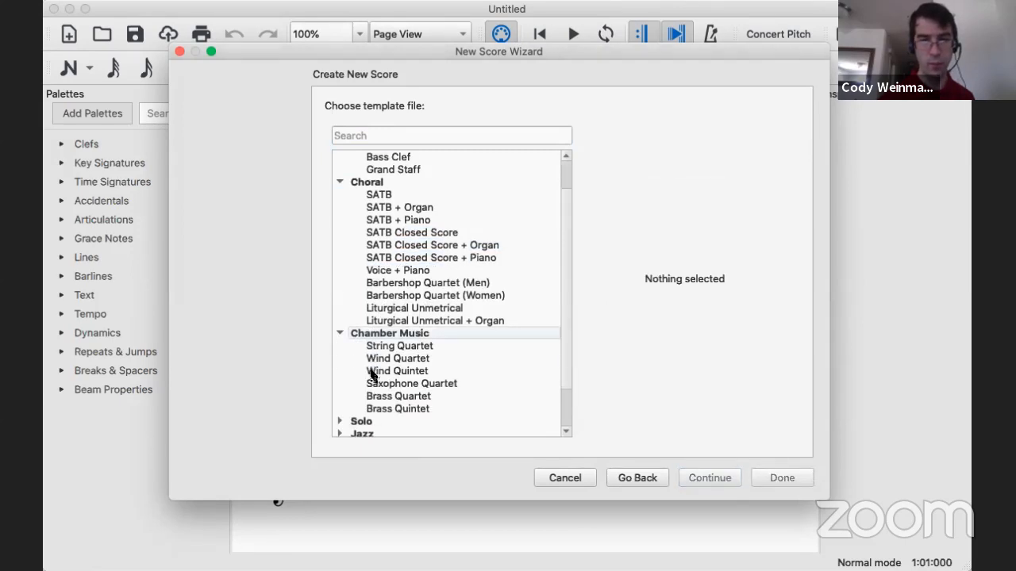
left_click(383, 333)
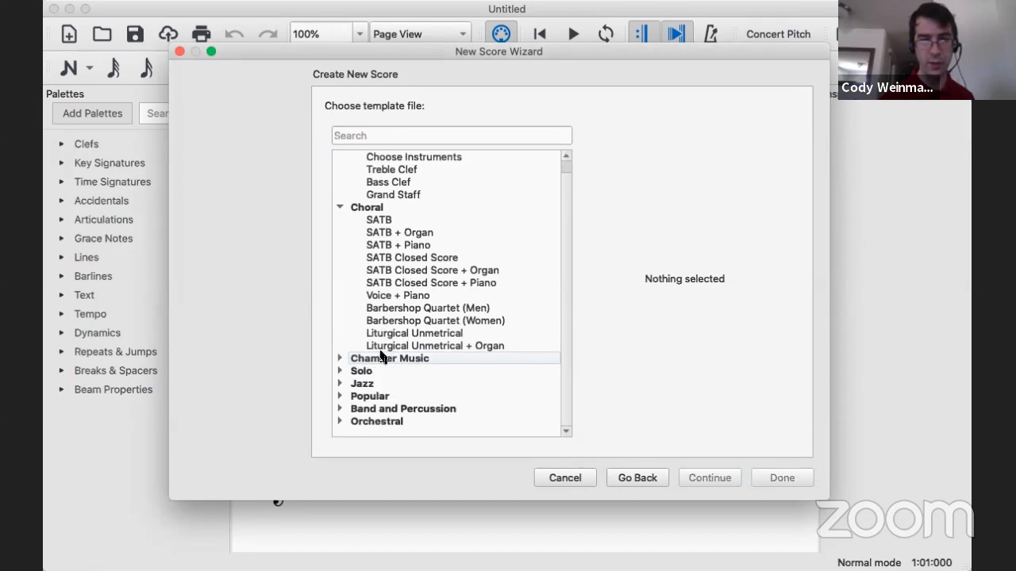
left_click(339, 361)
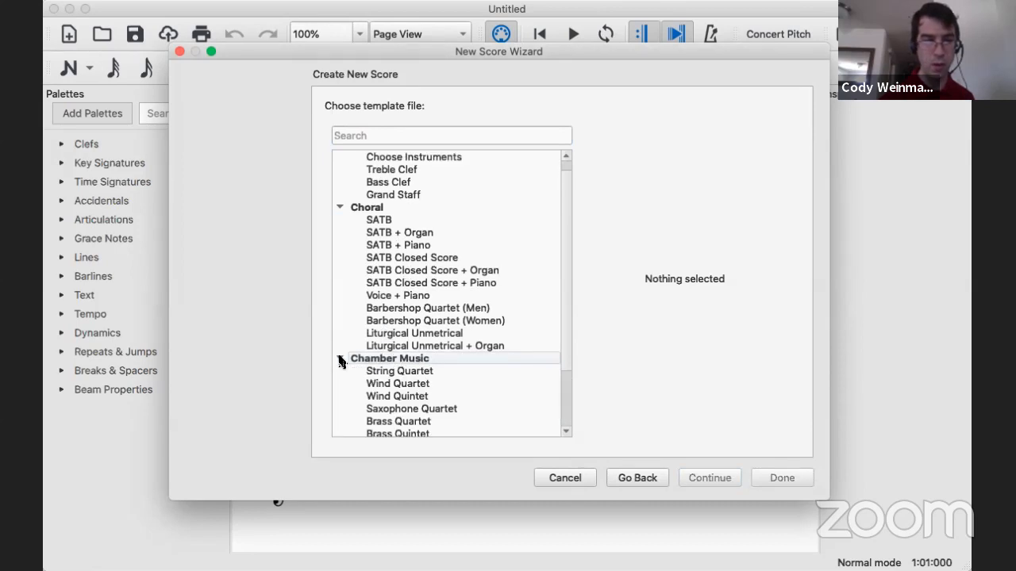
left_click(401, 372)
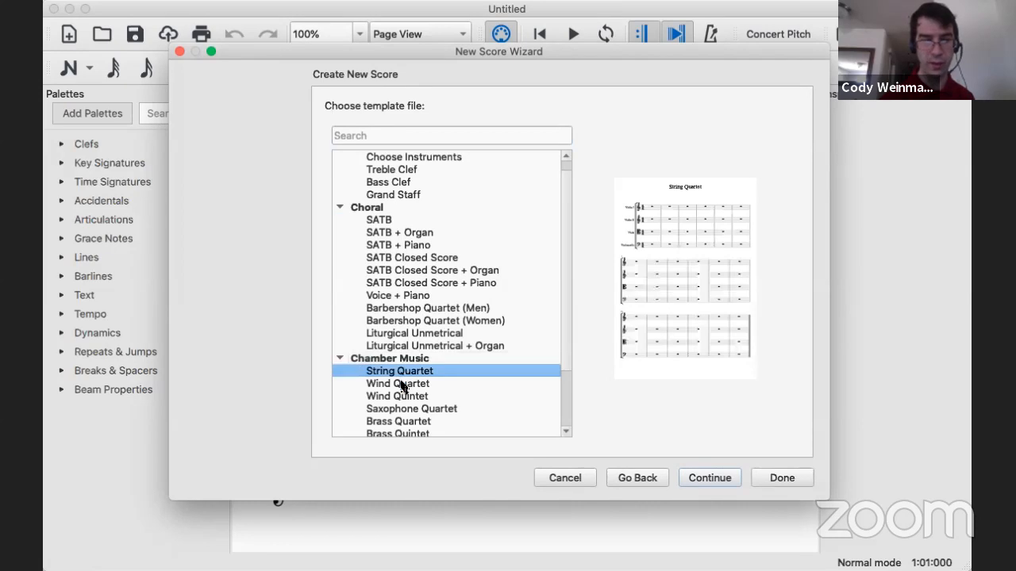
left_click(402, 384)
left_click(401, 397)
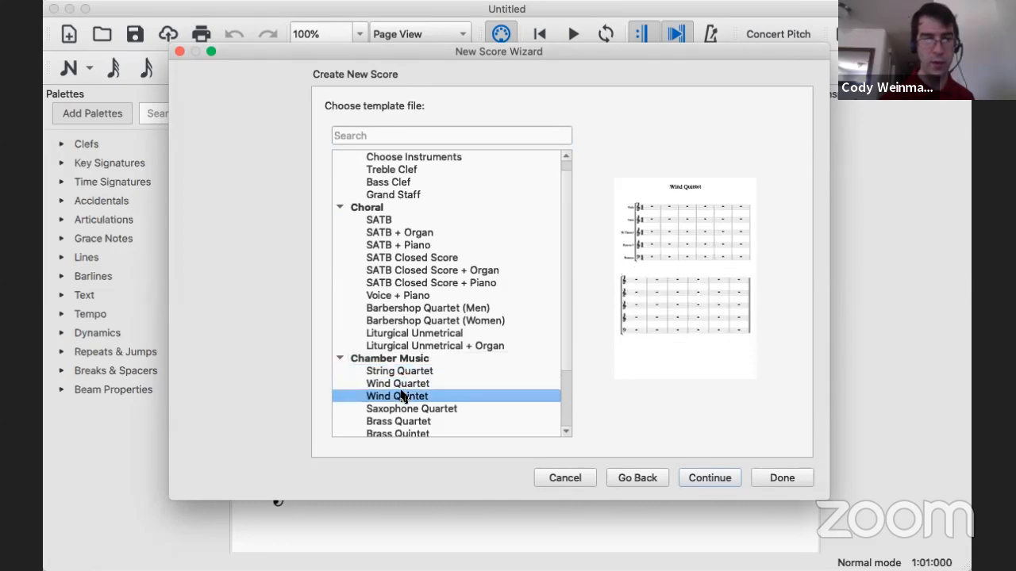
scroll(400, 394, "down", 2)
left_click(411, 372)
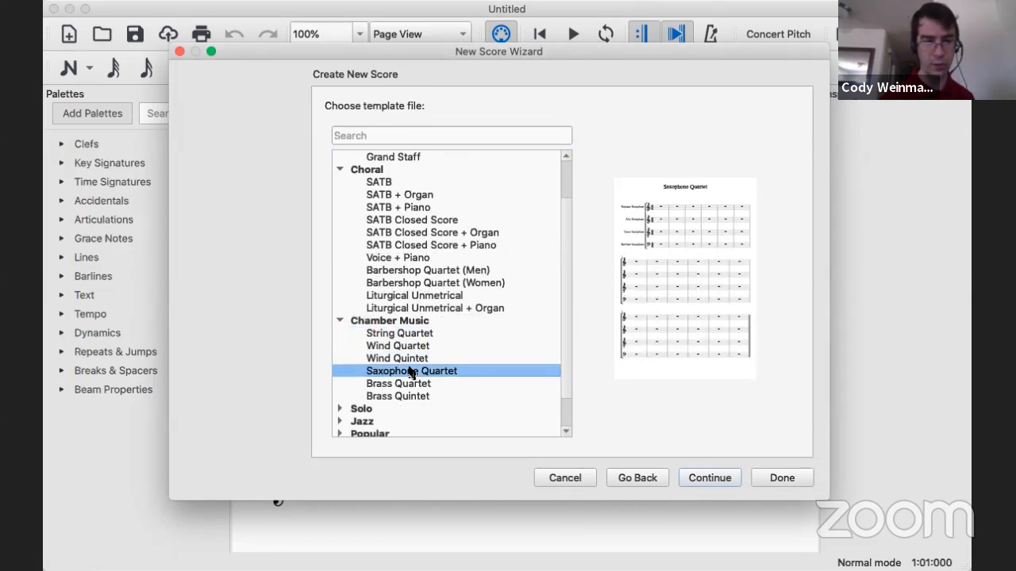
left_click(409, 382)
left_click(403, 397)
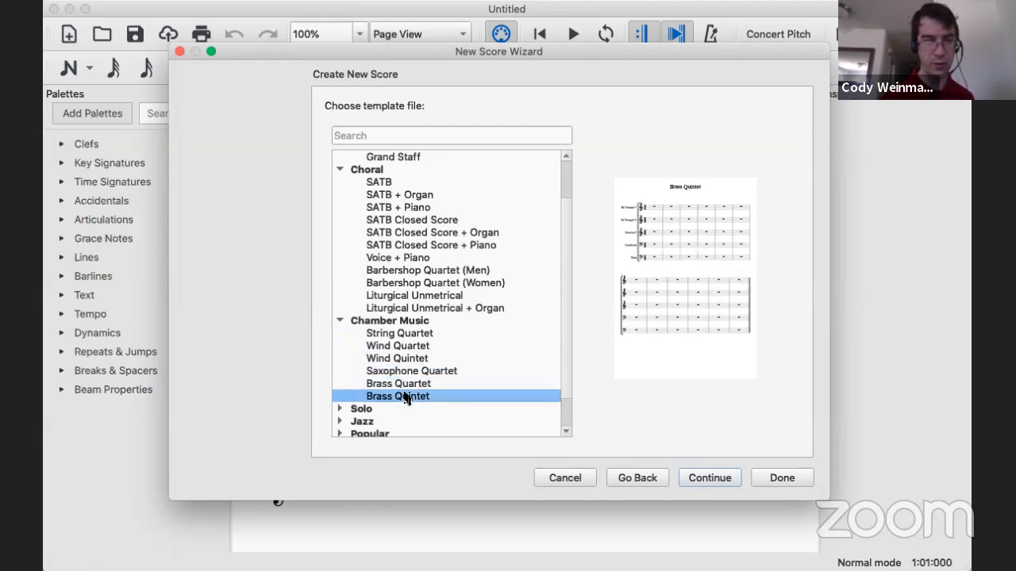
Preview the Solo templates: Guitar, Guitar + Tablature, Guitar Tablature and Piano.
scroll(406, 397, "down", 2)
left_click(339, 370)
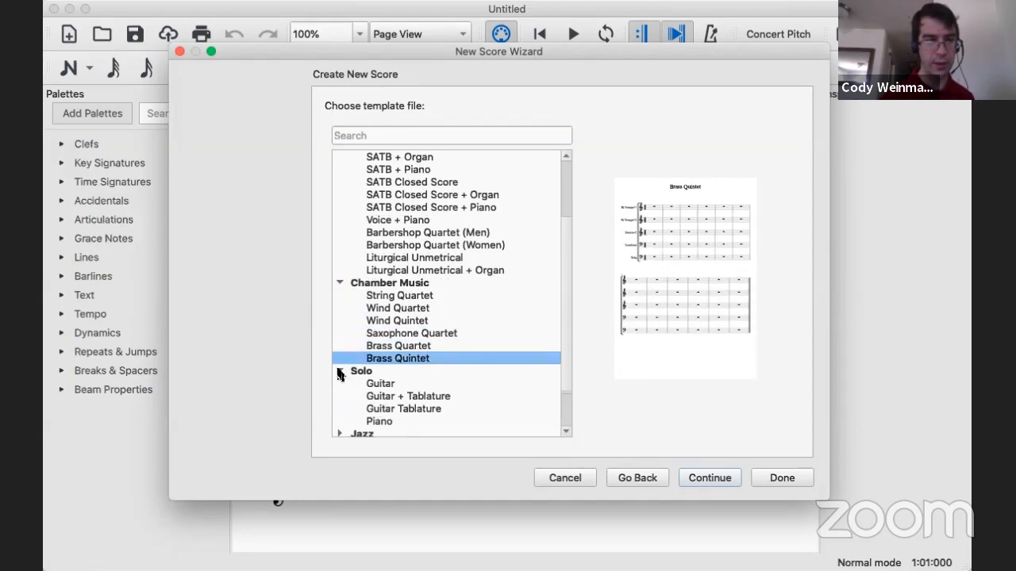
scroll(403, 399, "down", 2)
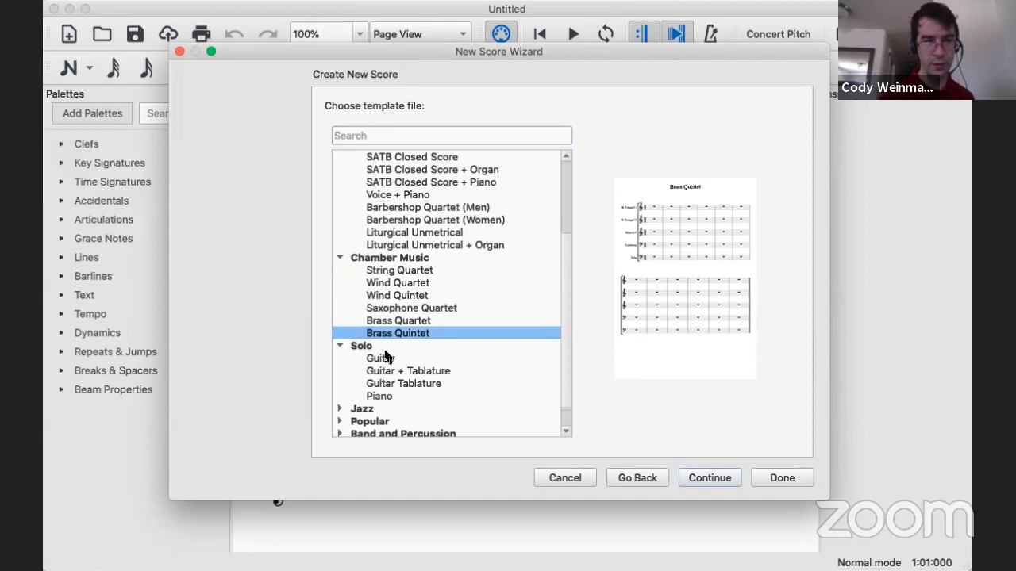
left_click(381, 359)
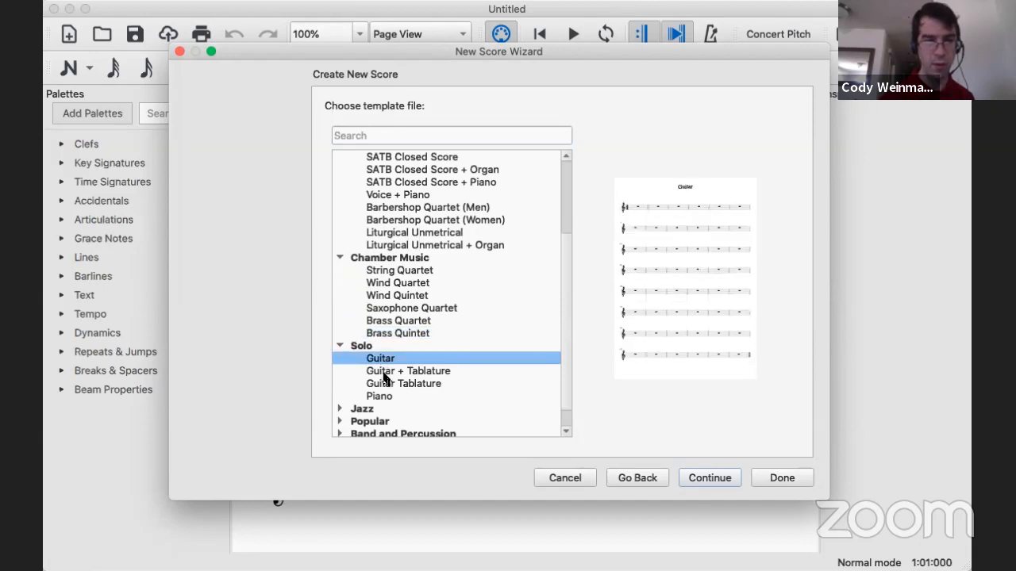
left_click(383, 372)
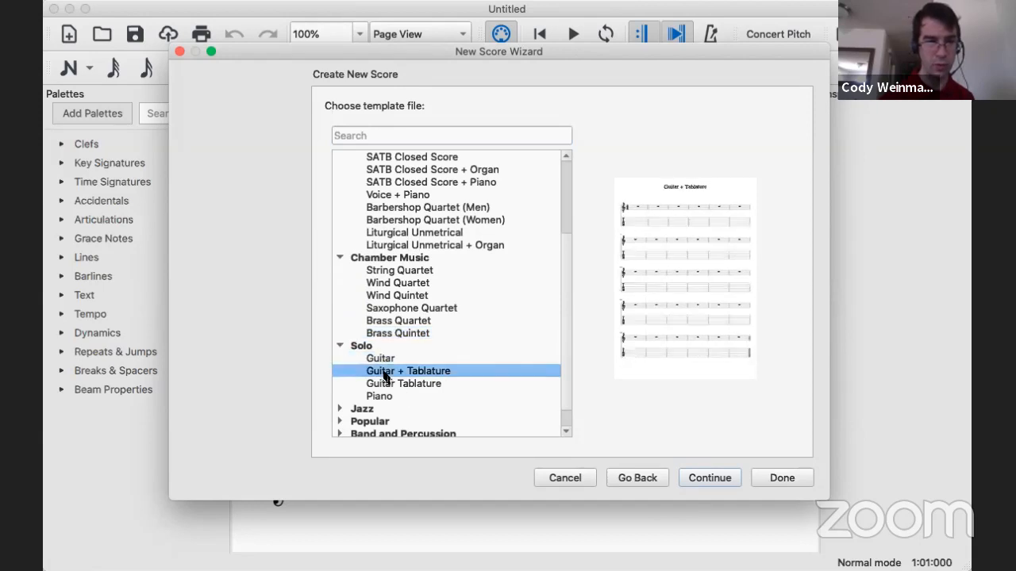
left_click(384, 385)
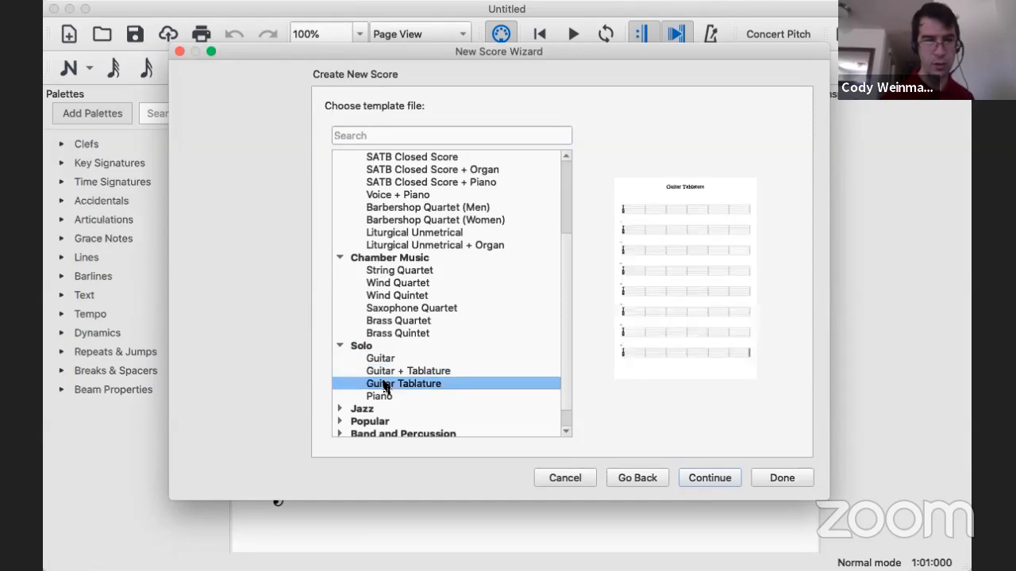
left_click(380, 398)
Preview the Jazz templates: Jazz Lead Sheet, Big Band and Jazz Combo.
scroll(380, 400, "down", 2)
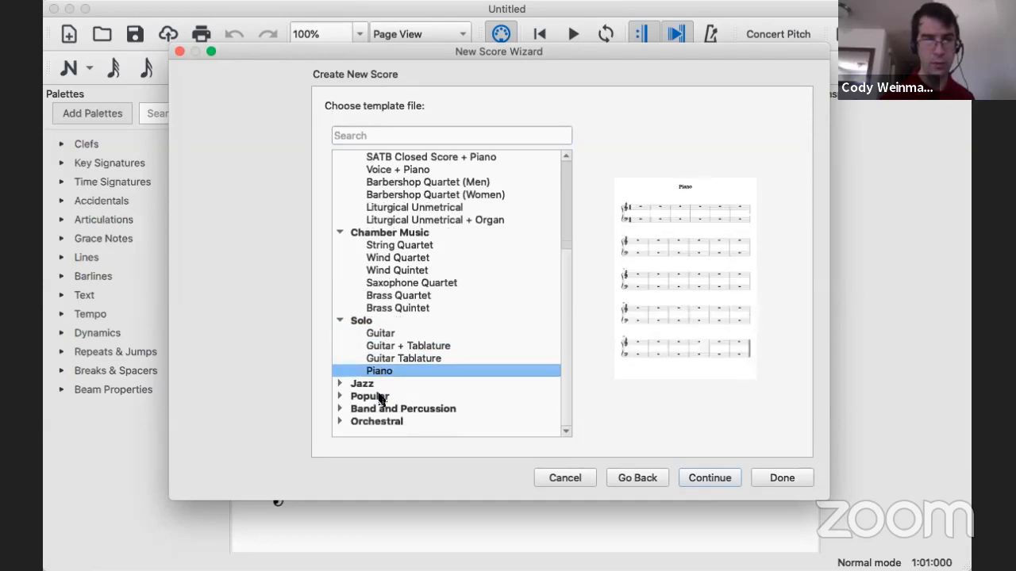
left_click(336, 384)
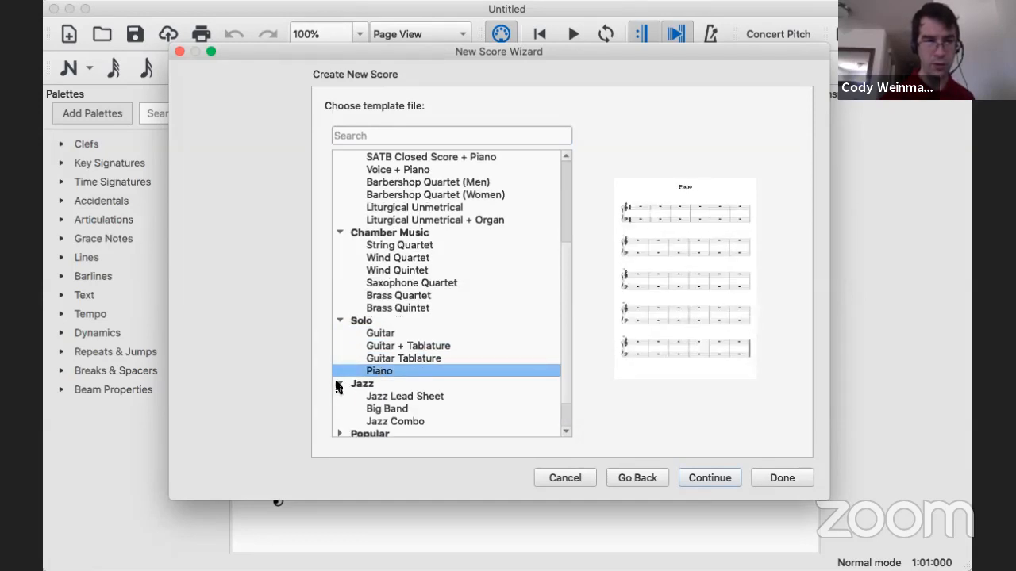
left_click(395, 401)
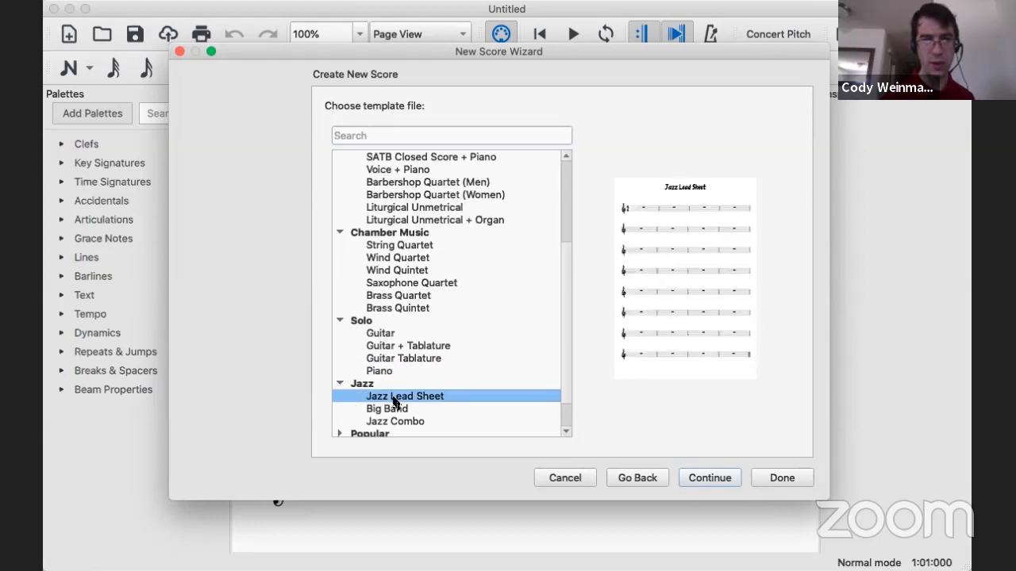
left_click(395, 411)
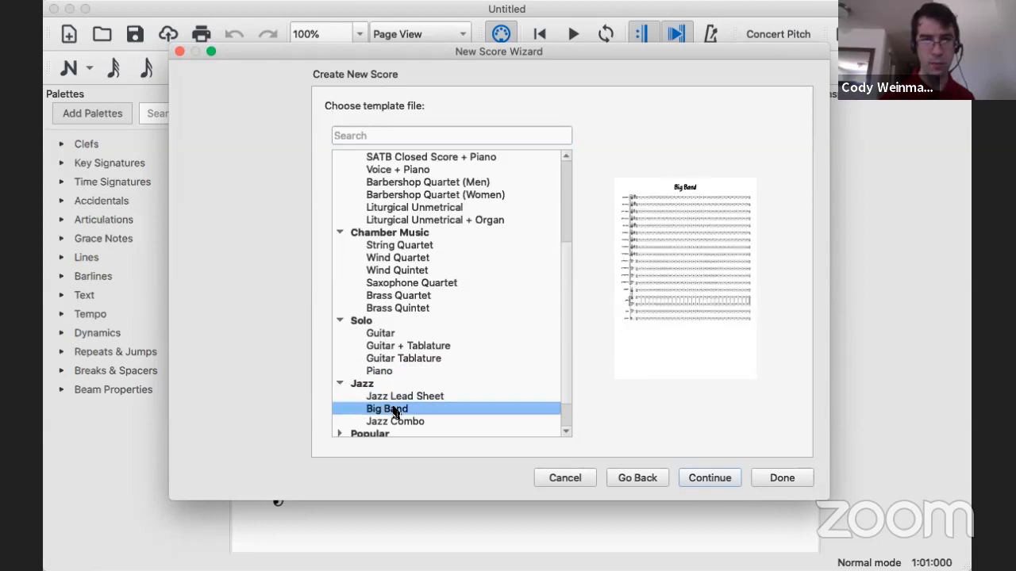
left_click(394, 421)
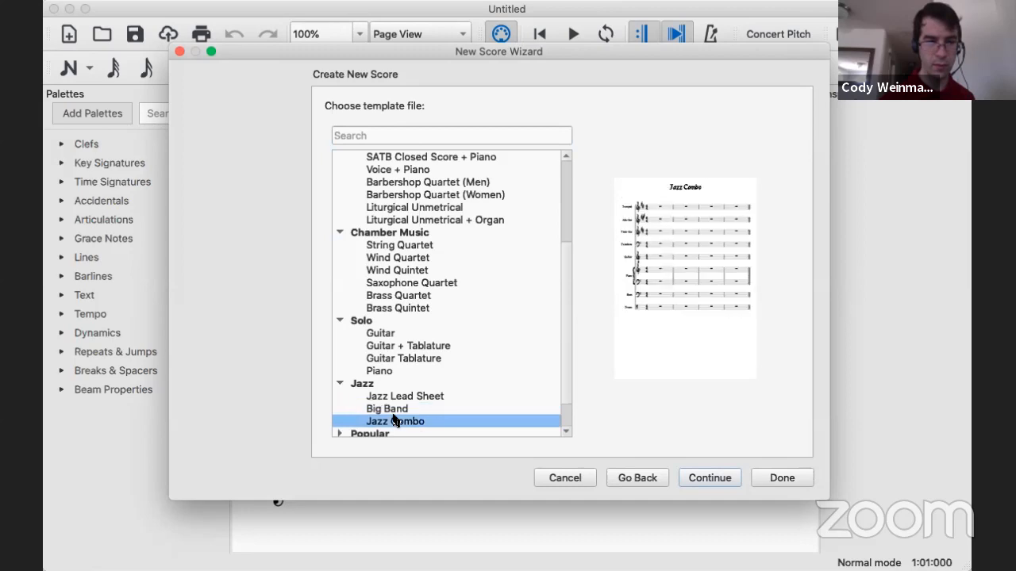
Preview the Popular templates Rock Band and Bluegrass Band.
scroll(395, 420, "down", 2)
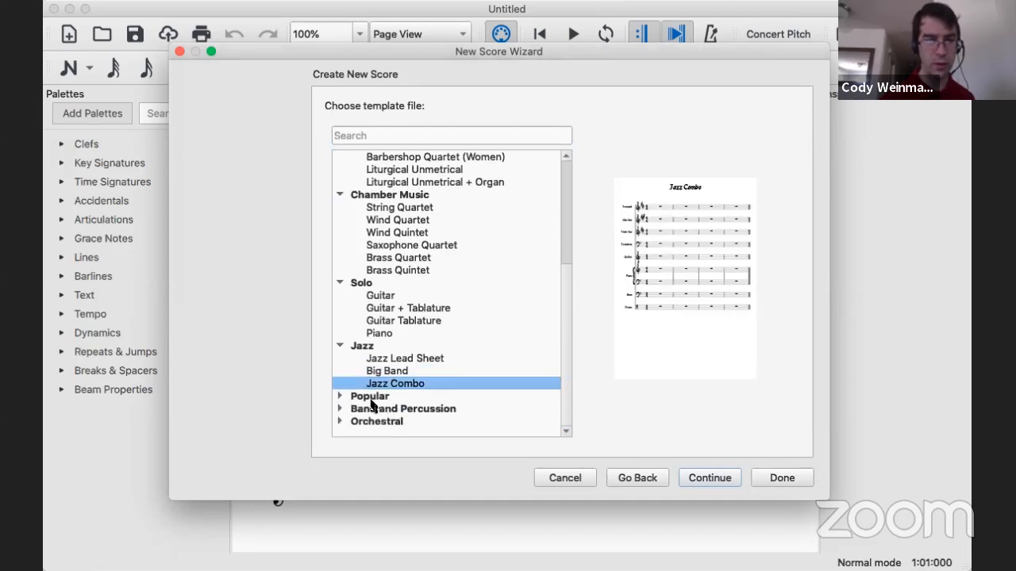
left_click(339, 397)
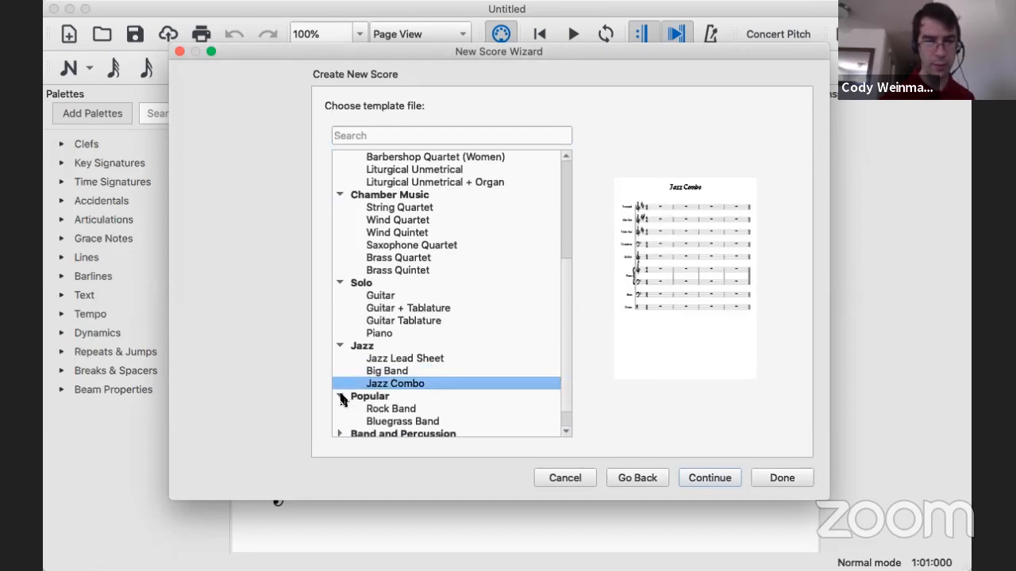
left_click(380, 411)
scroll(380, 410, "down", 2)
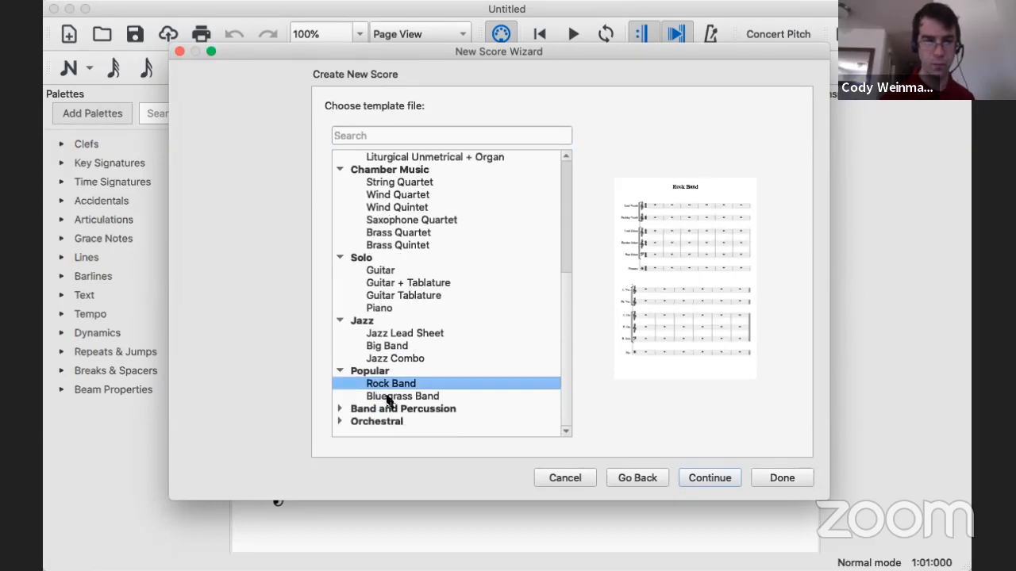
left_click(390, 400)
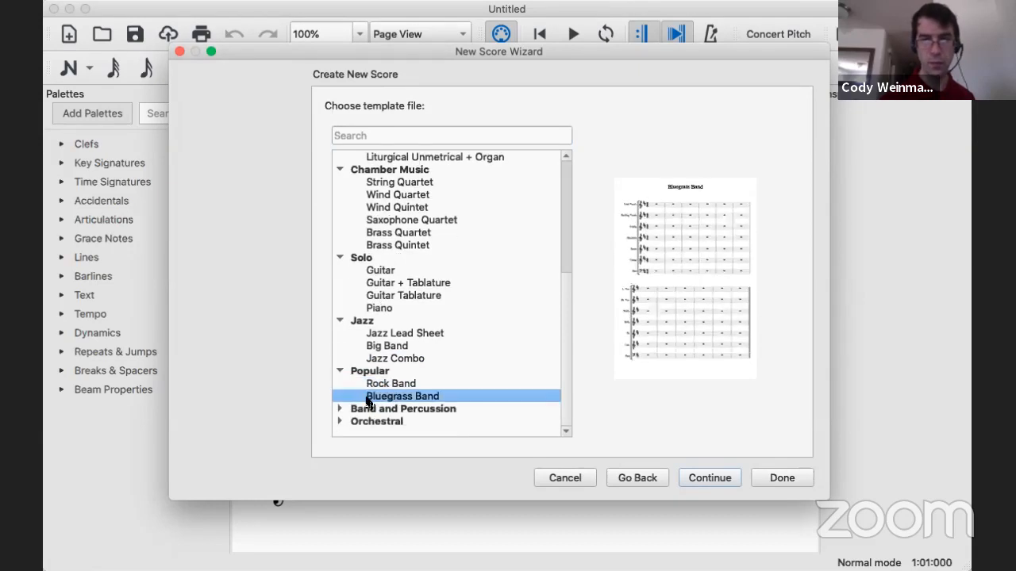
Preview the Band and Percussion templates Concert Band, Small Concert Band, Brass Band, Marching Band and Small Marching Band.
left_click(343, 410)
scroll(397, 413, "down", 2)
left_click(403, 396)
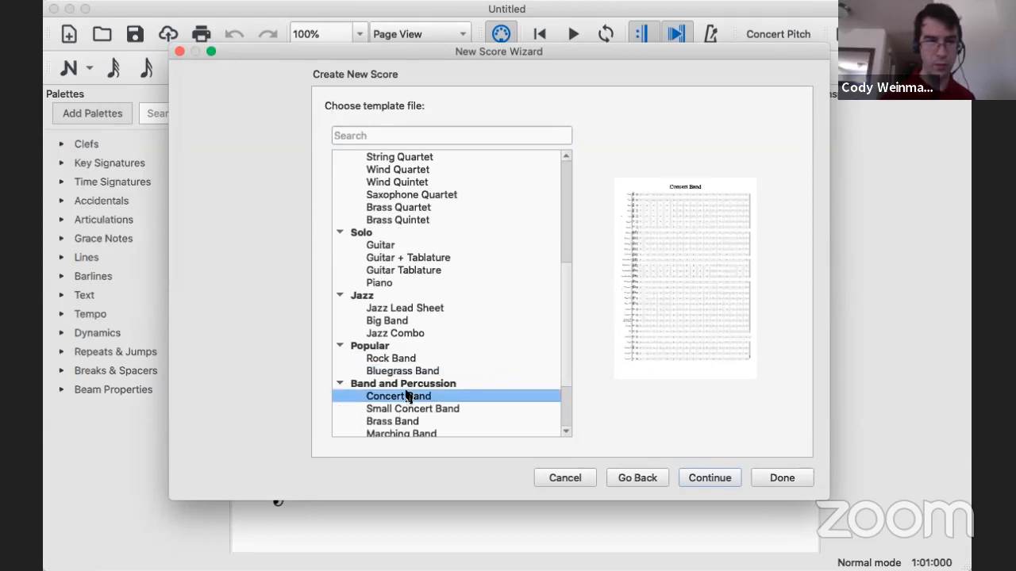
left_click(407, 408)
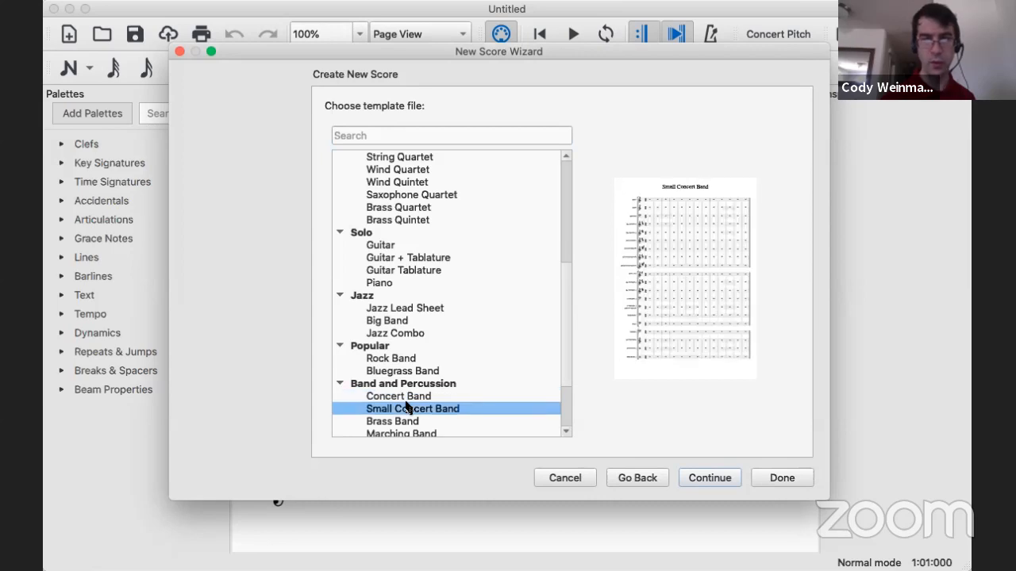
left_click(405, 421)
scroll(405, 421, "down", 4)
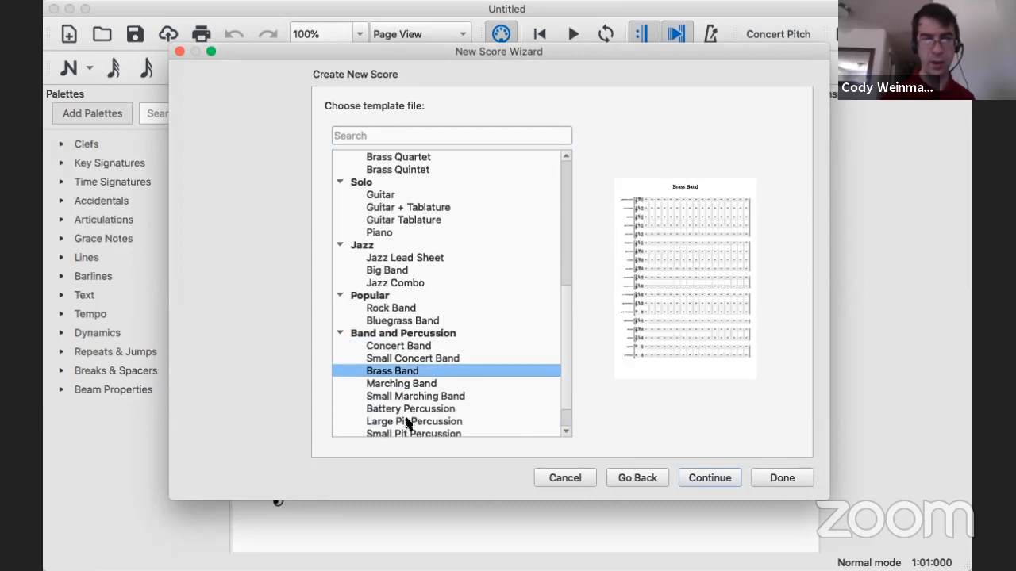
left_click(407, 382)
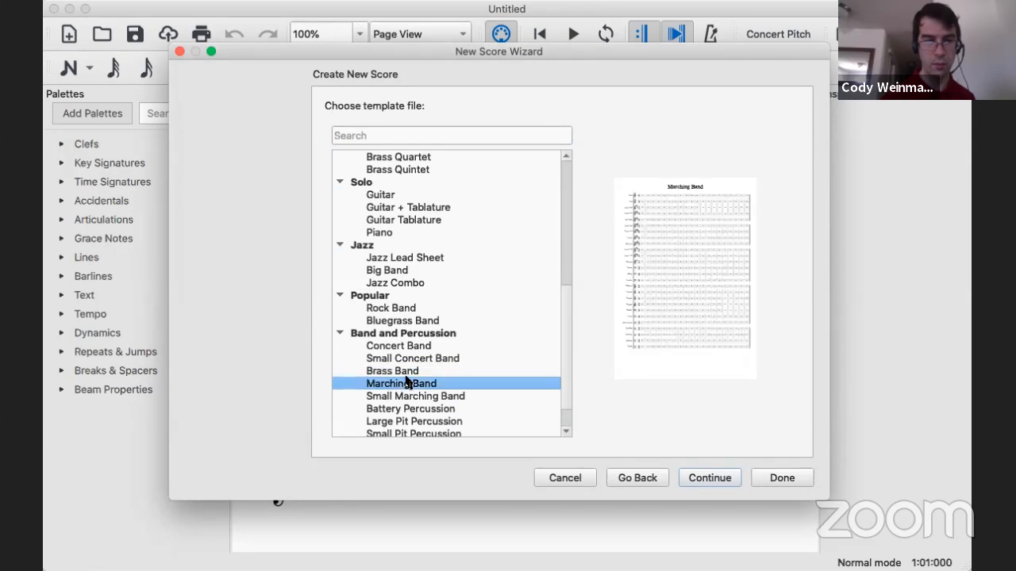
left_click(405, 397)
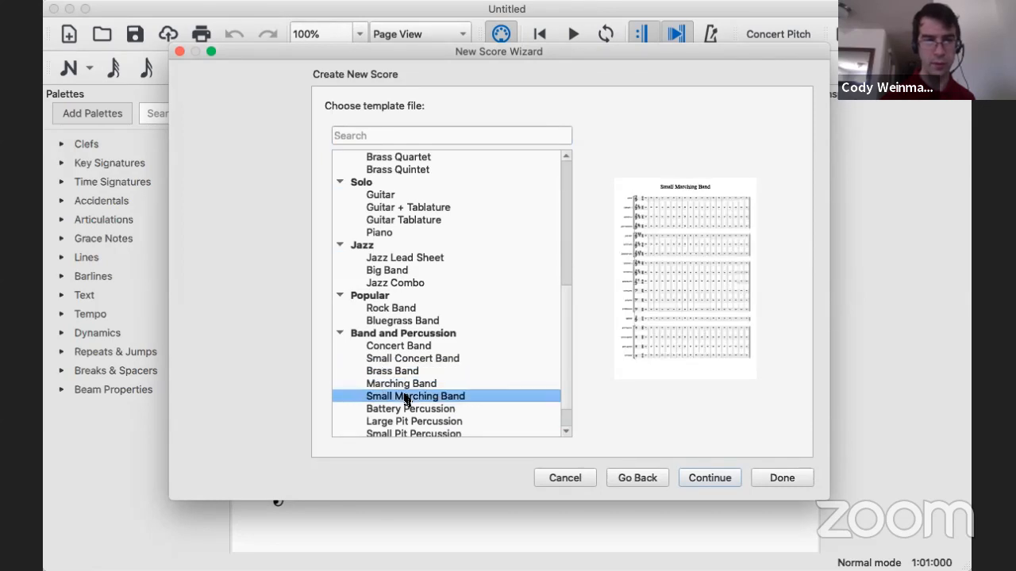
Preview the Battery Percussion, Large Pit Percussion, Small Pit Percussion and European Concert Band templates.
left_click(406, 410)
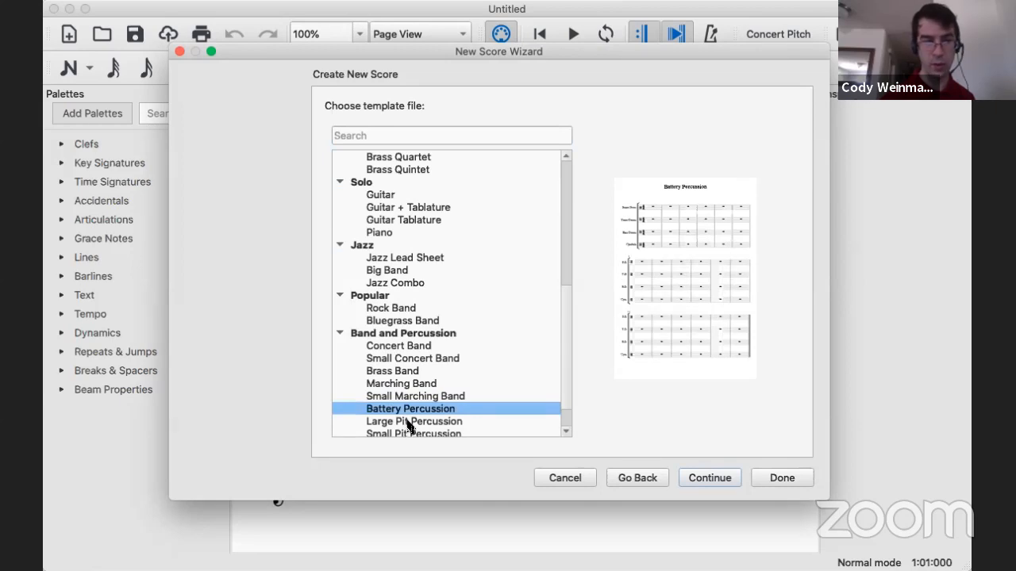
left_click(408, 423)
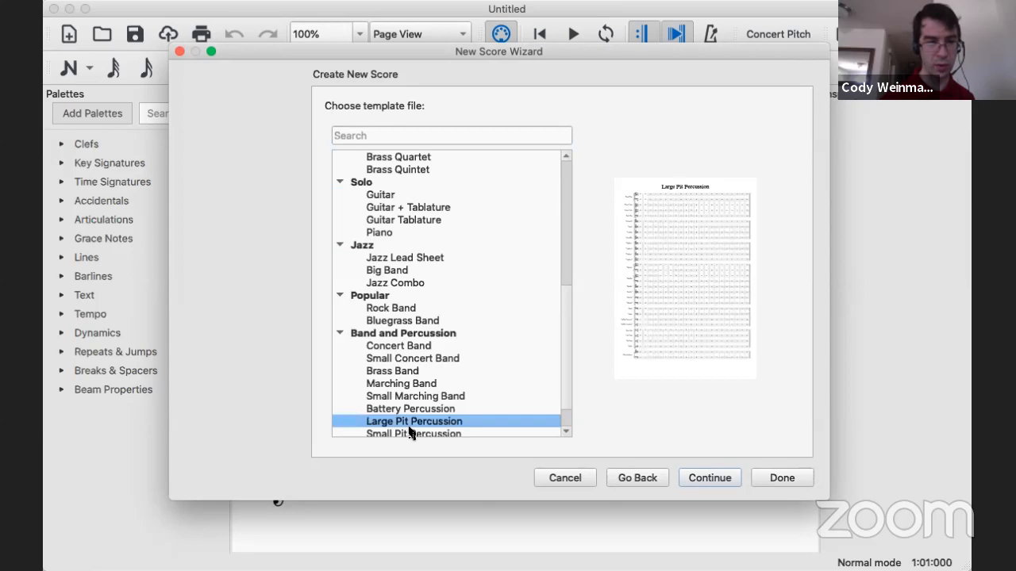
left_click(408, 432)
scroll(408, 431, "down", 2)
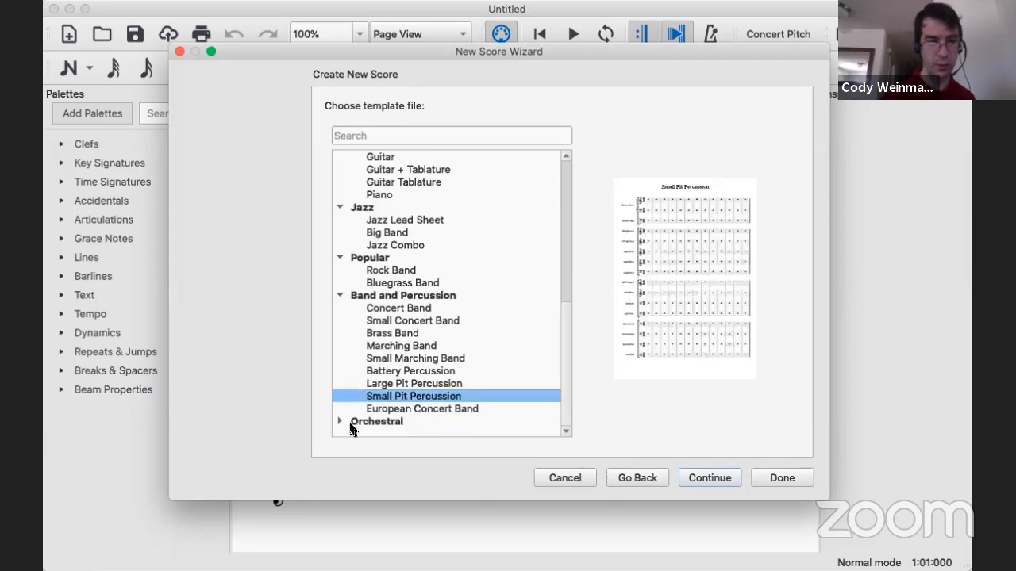
left_click(391, 409)
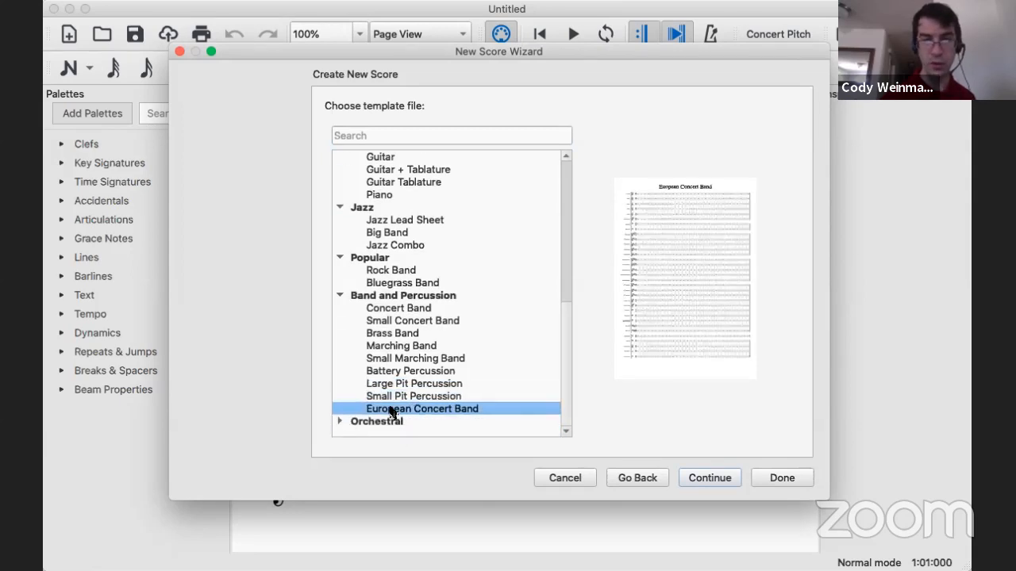
Preview the Orchestral templates: Classical Orchestra, Symphony Orchestra and String Orchestra.
left_click(340, 421)
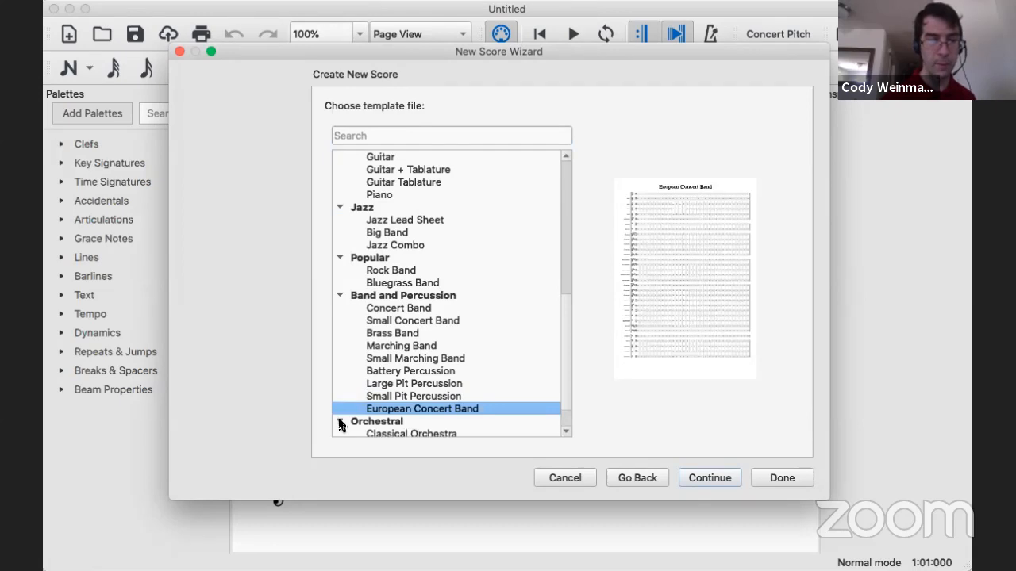
scroll(408, 426, "down", 2)
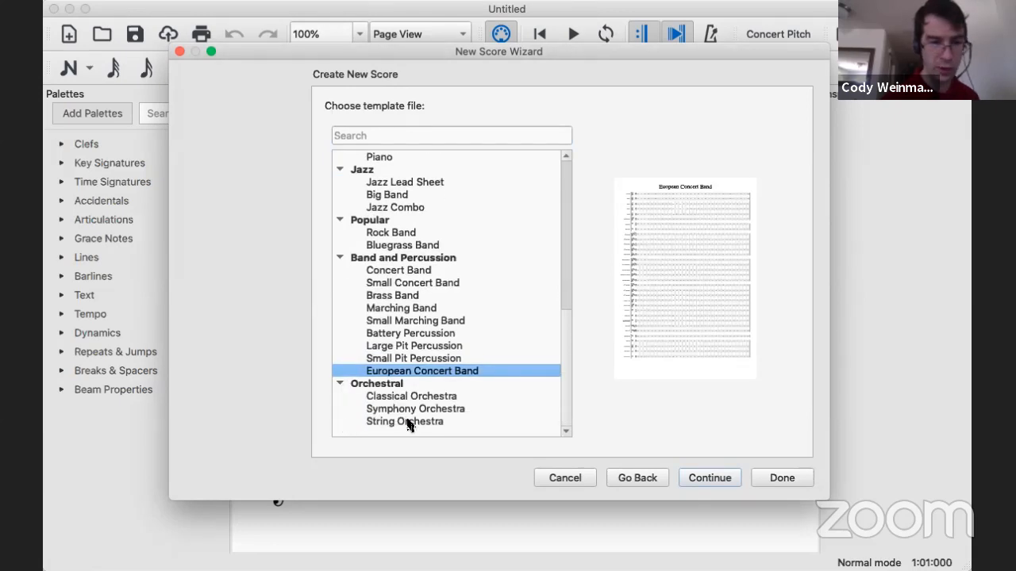
left_click(413, 394)
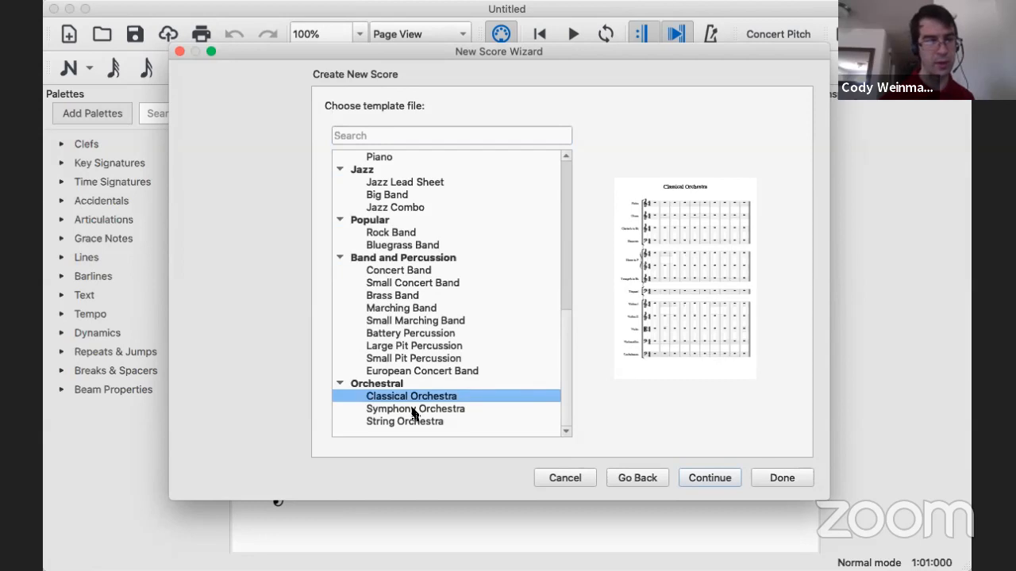
left_click(413, 409)
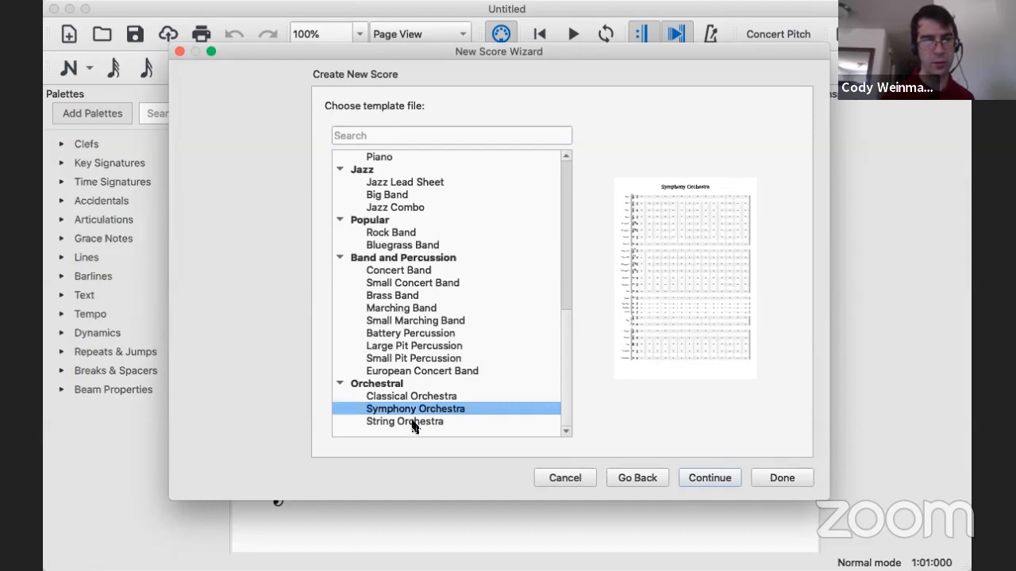
left_click(412, 421)
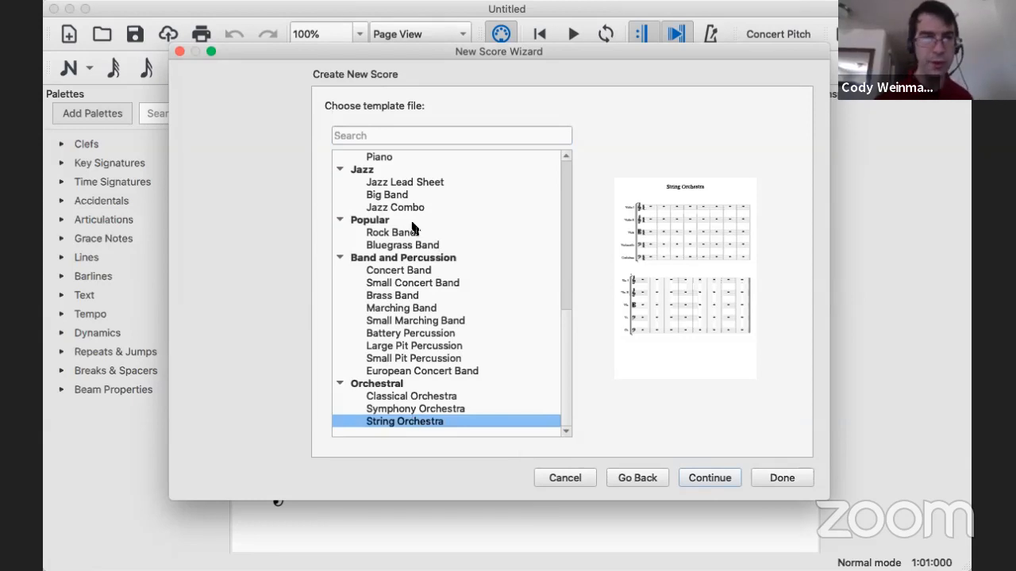
Select the General template Choose Instruments and proceed to the instrument selection page.
scroll(413, 226, "up", 10)
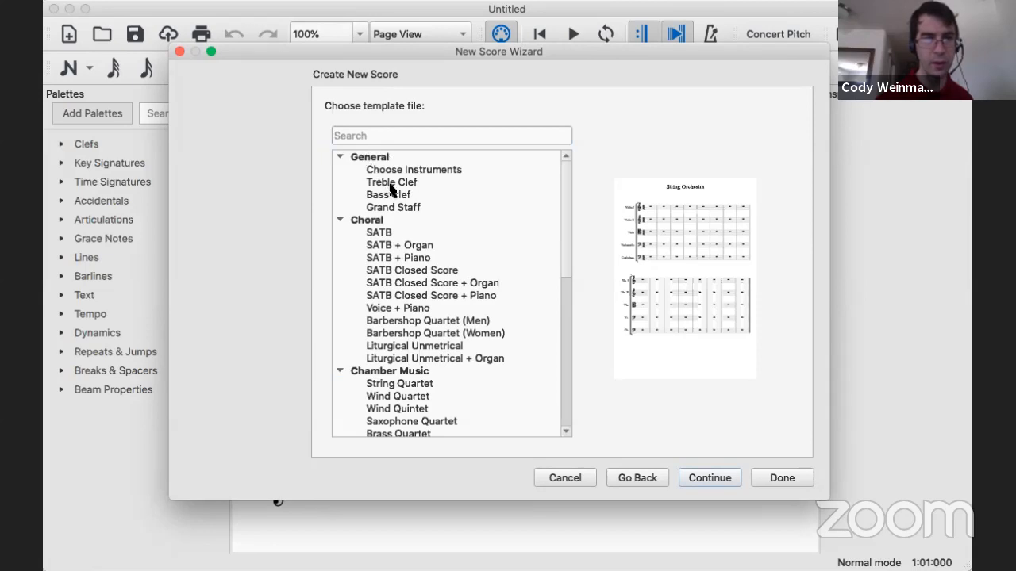
left_click(401, 171)
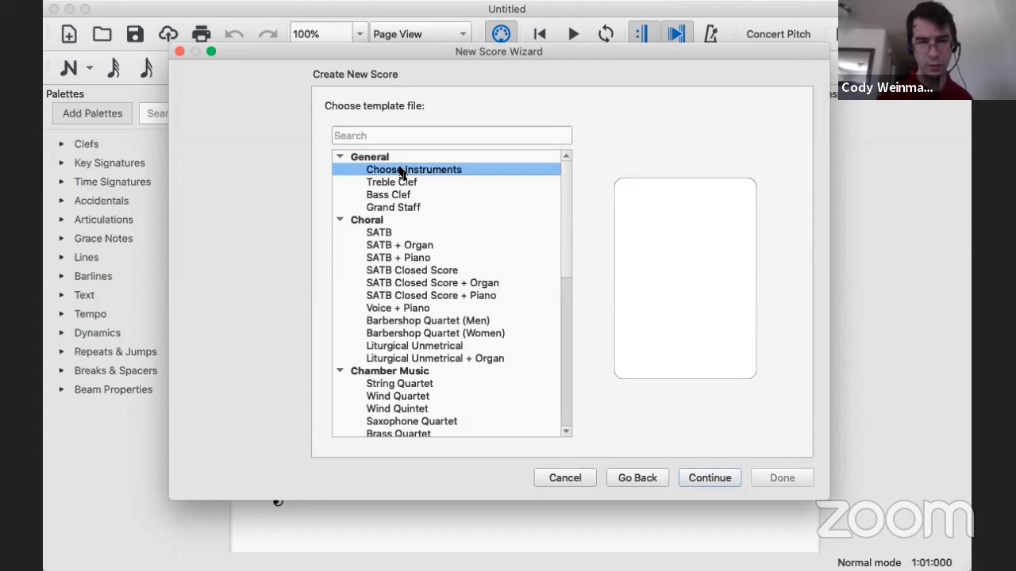
left_click(726, 479)
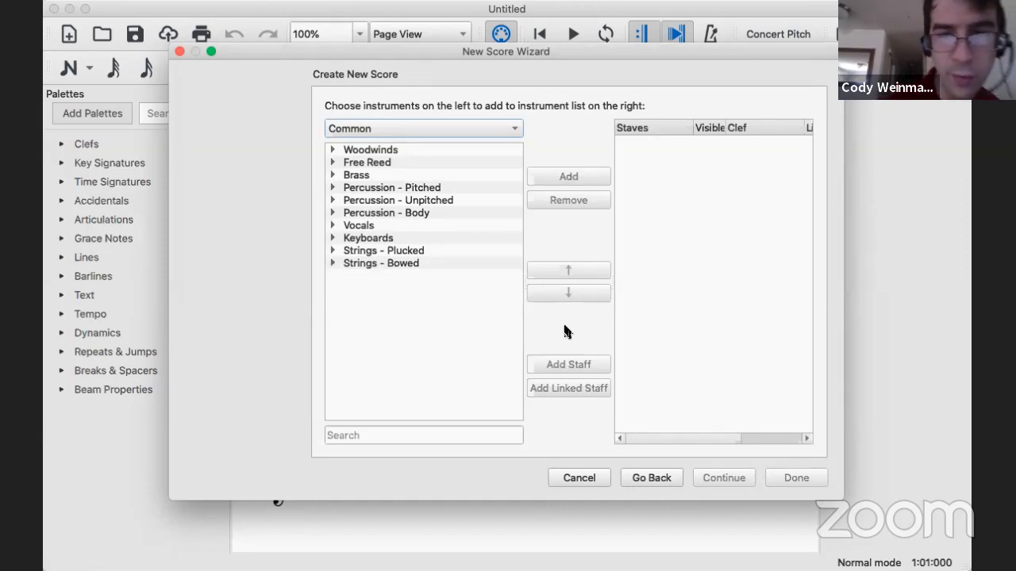
View the Classroom instrument set, and switch the available instruments to the Marching Band set.
left_click(381, 128)
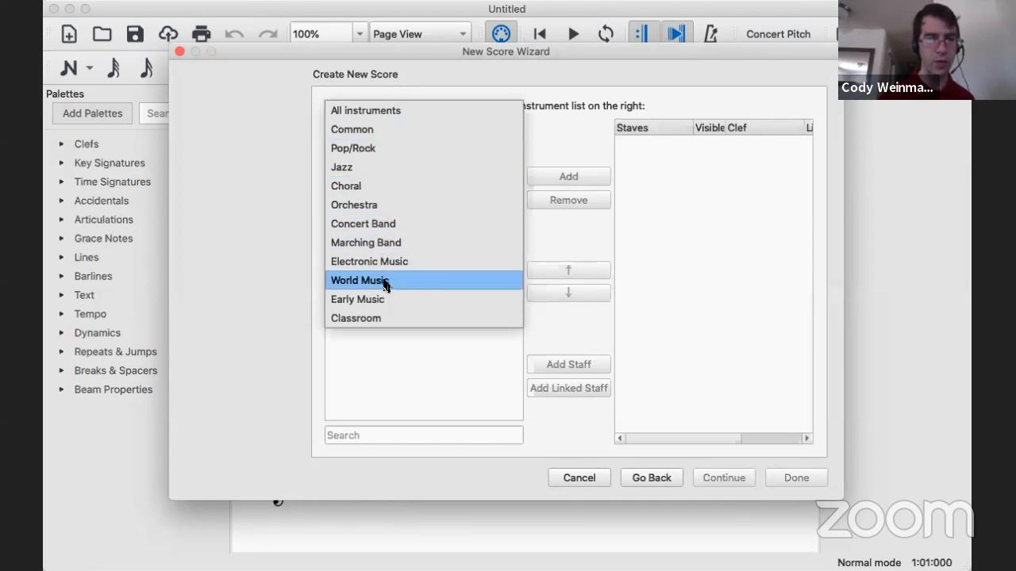
left_click(382, 319)
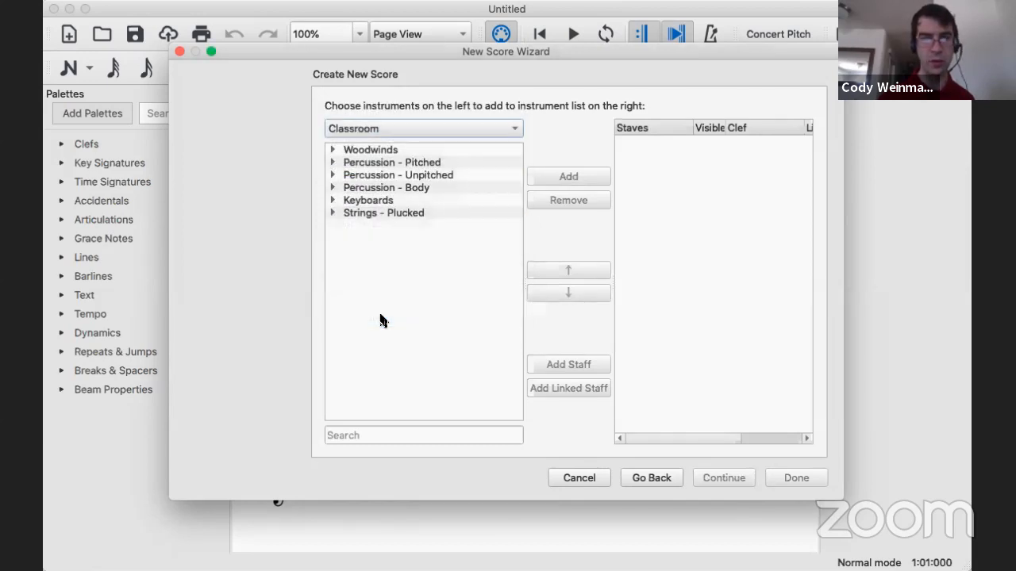
left_click(403, 131)
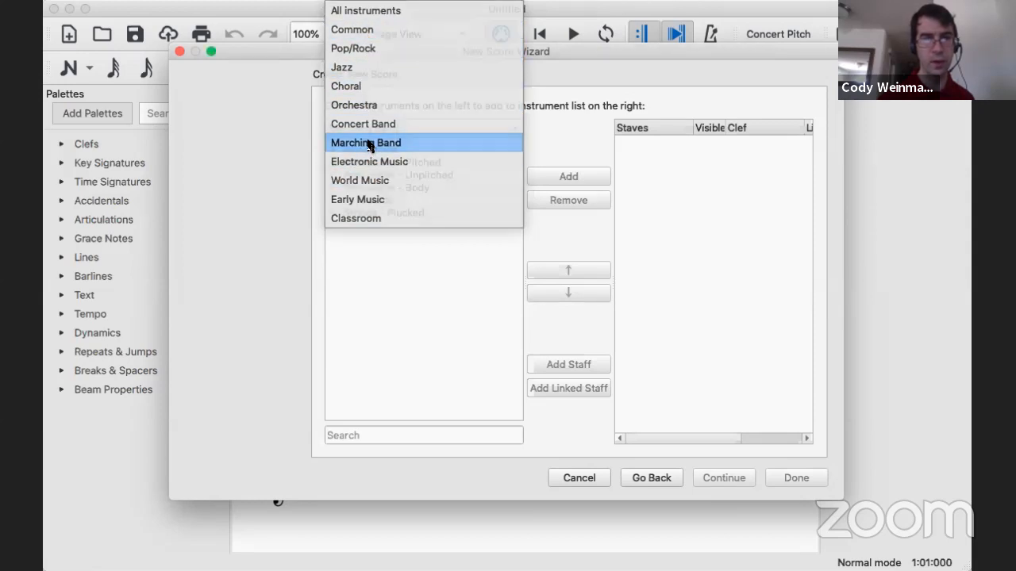
left_click(369, 143)
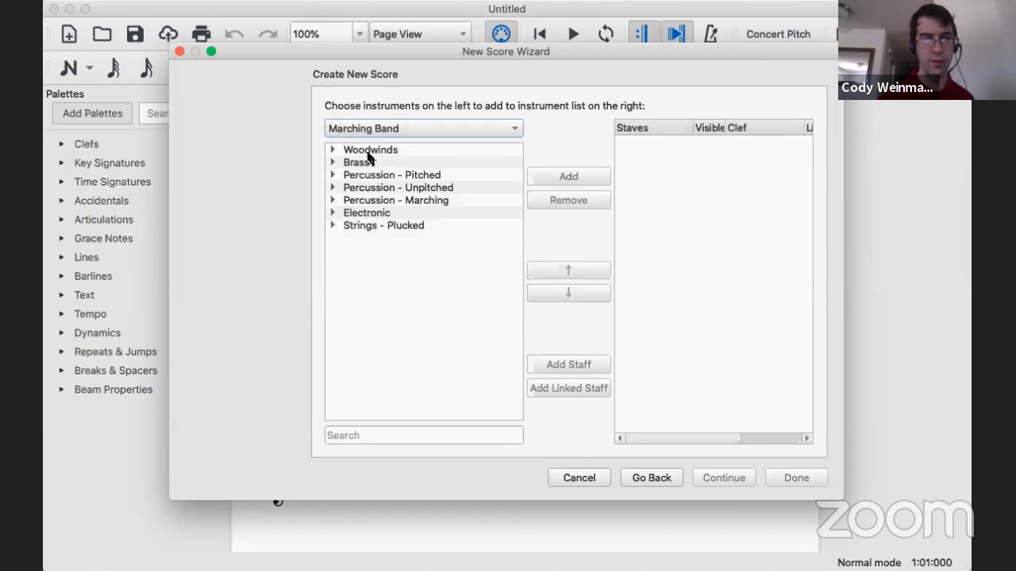
Expand the Woodwinds group and add a Piccolo and a Flute to the score's instruments.
left_click(366, 153)
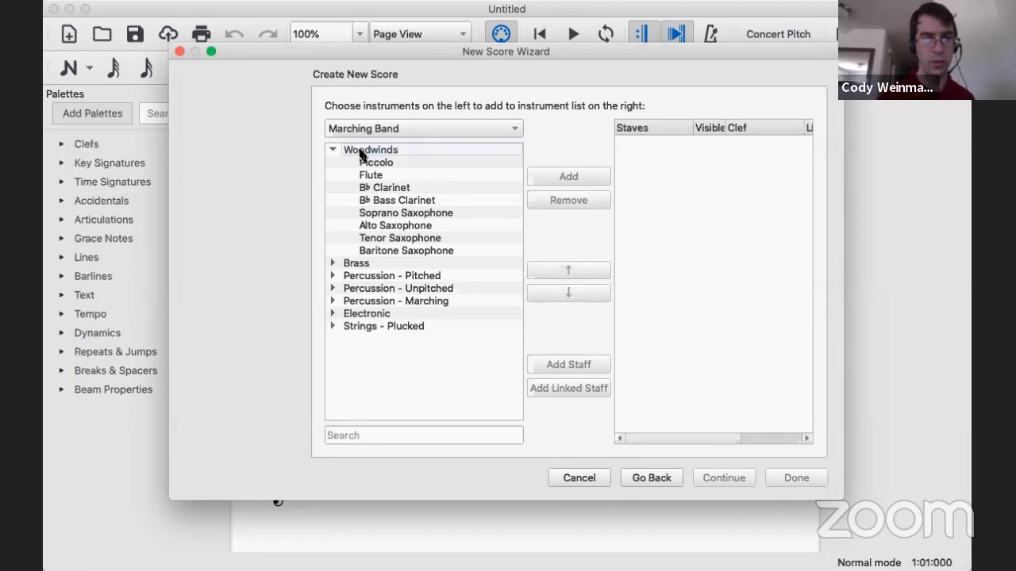
double_click(360, 153)
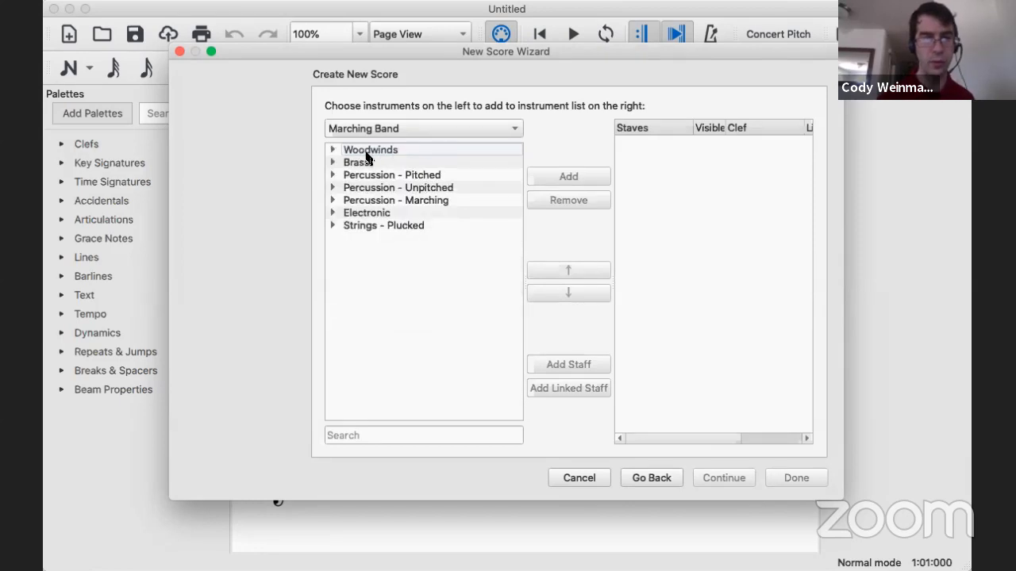
left_click(333, 150)
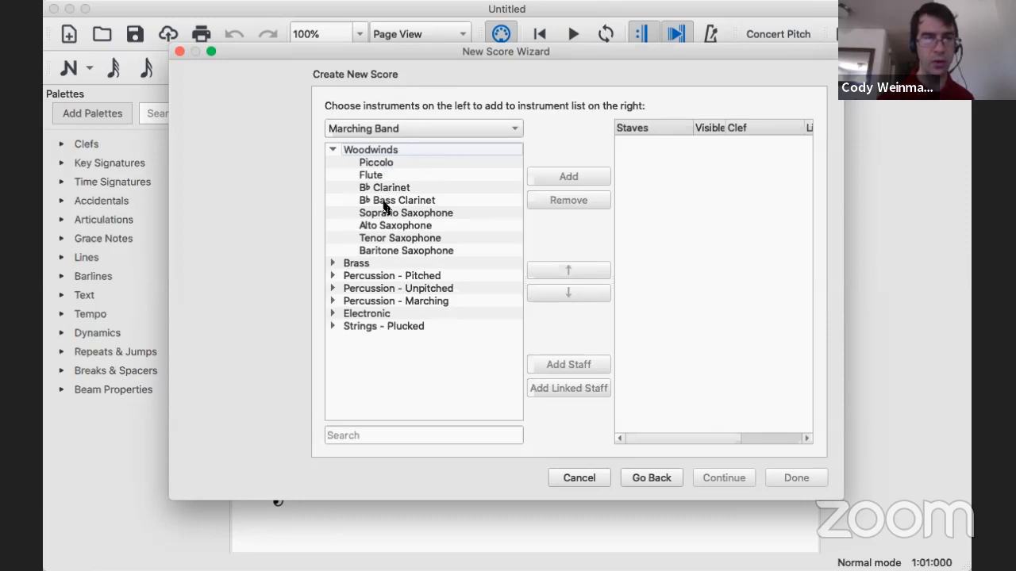
left_click(380, 163)
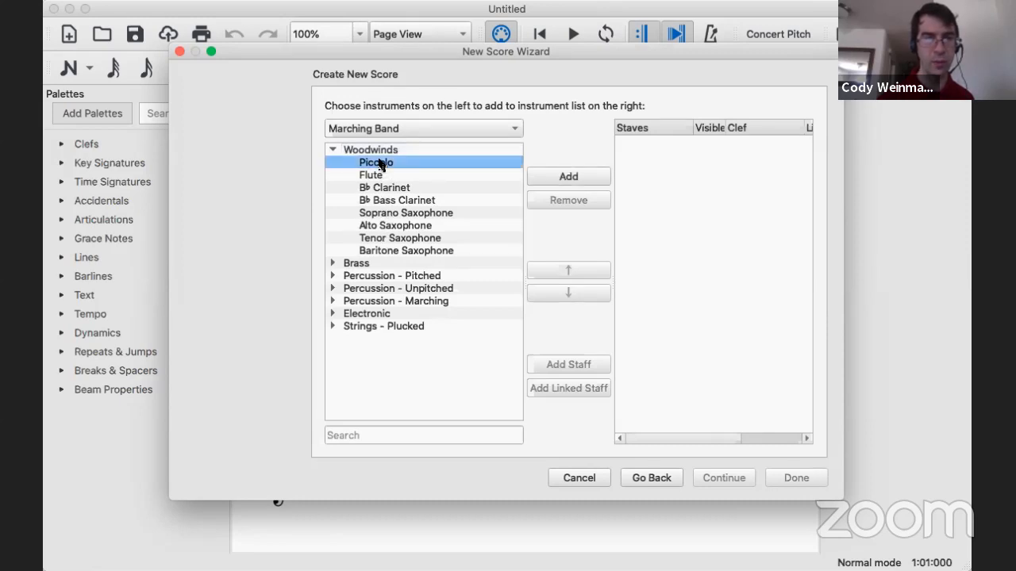
left_click(567, 178)
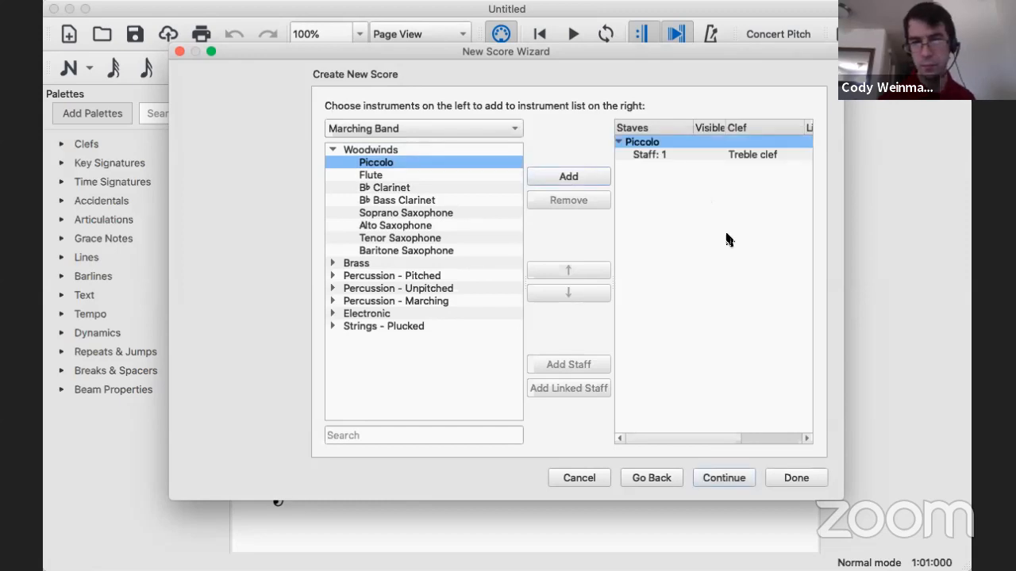
left_click(368, 177)
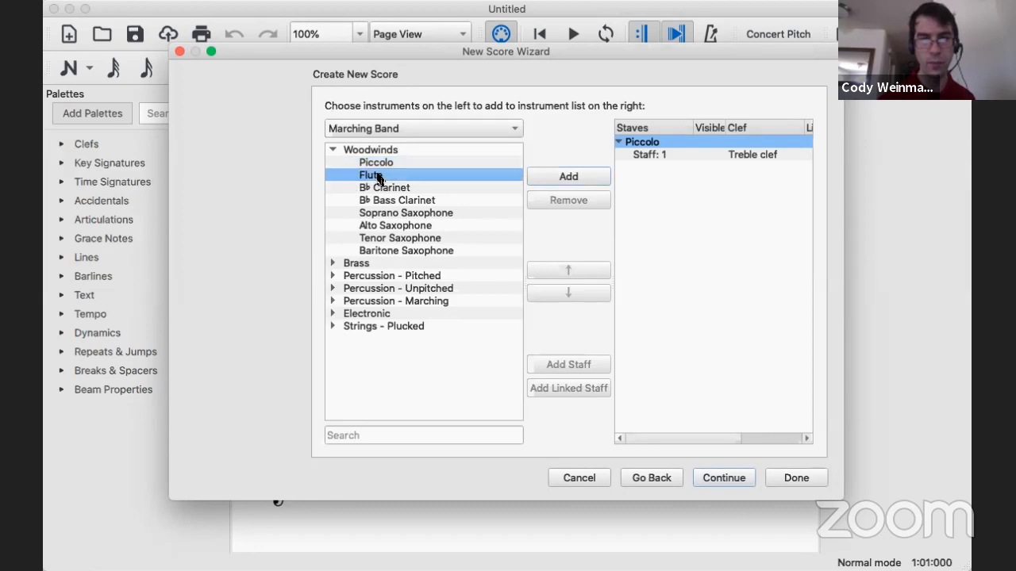
left_click(579, 174)
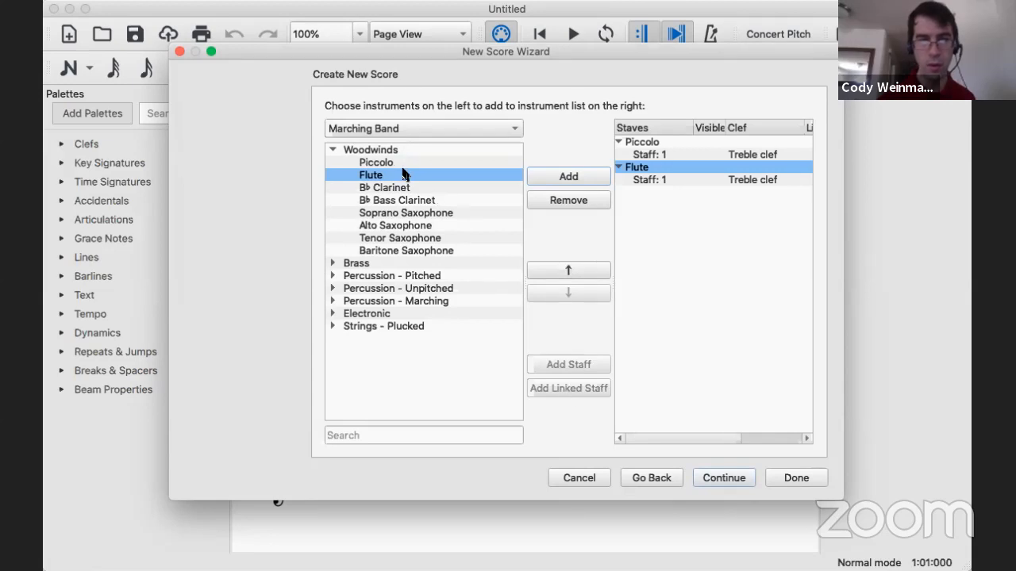
Add a second Flute and a B♭ Clarinet to the score's instruments.
left_click(391, 189)
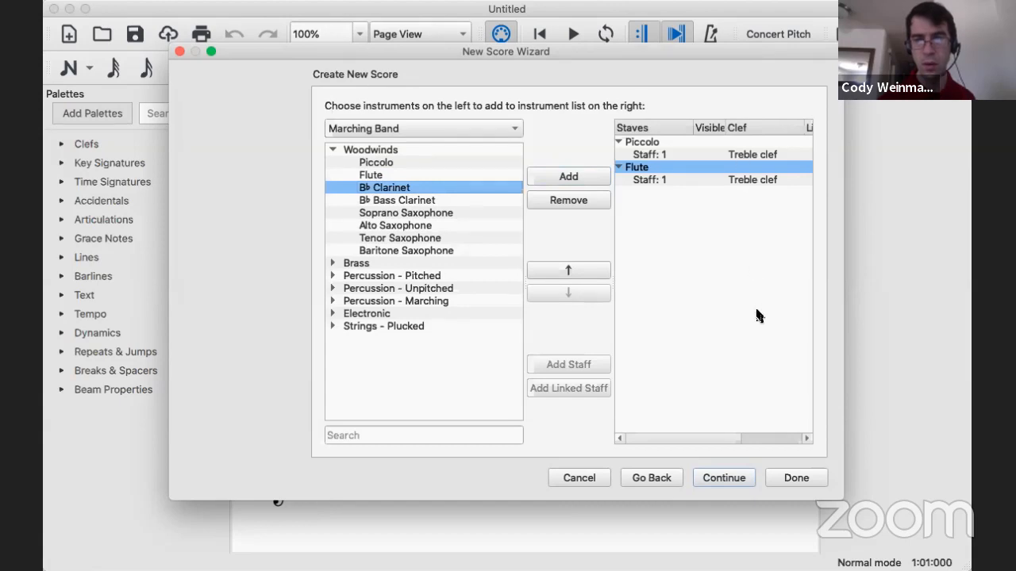
left_click(370, 176)
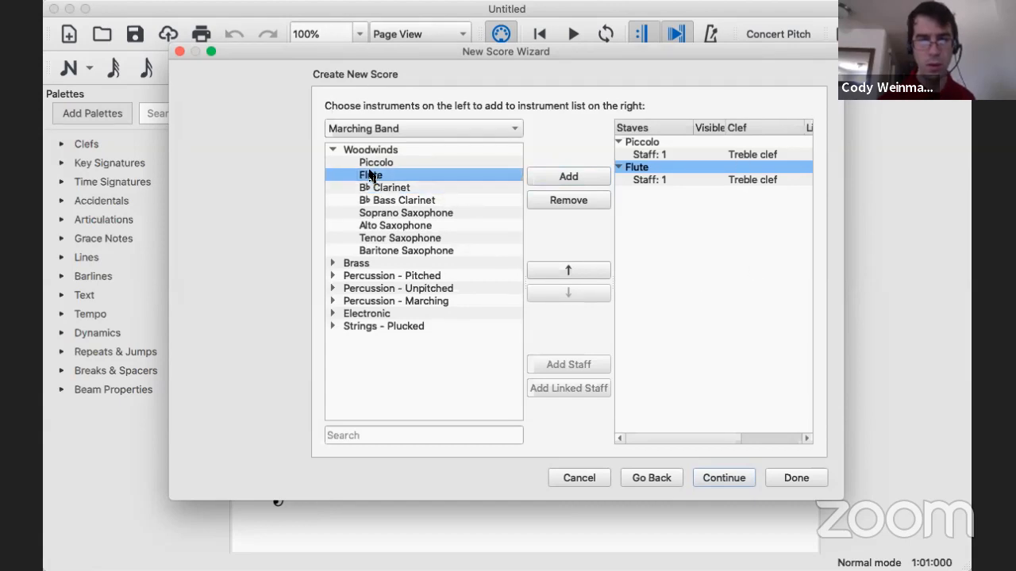
left_click(577, 177)
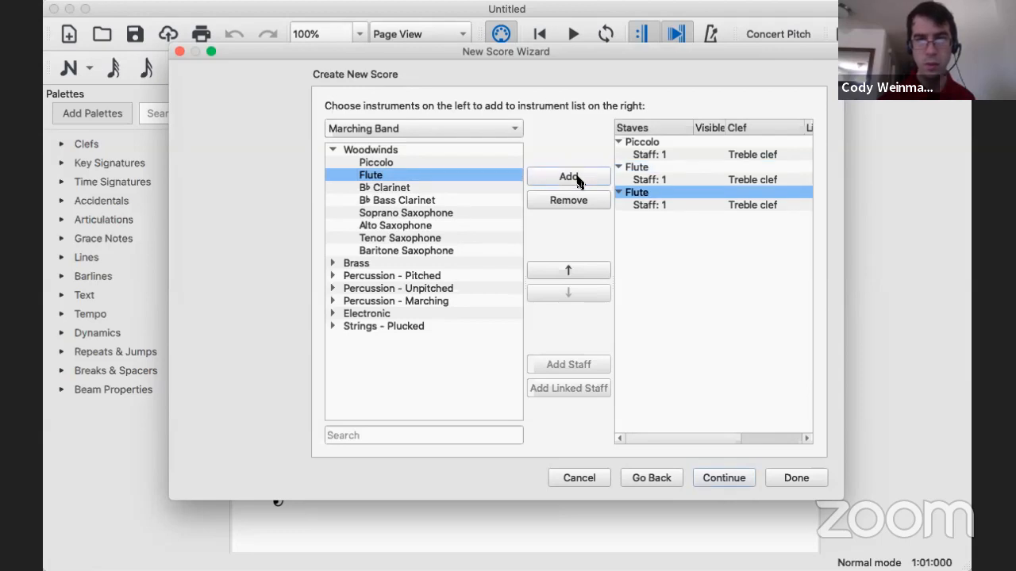
left_click(399, 188)
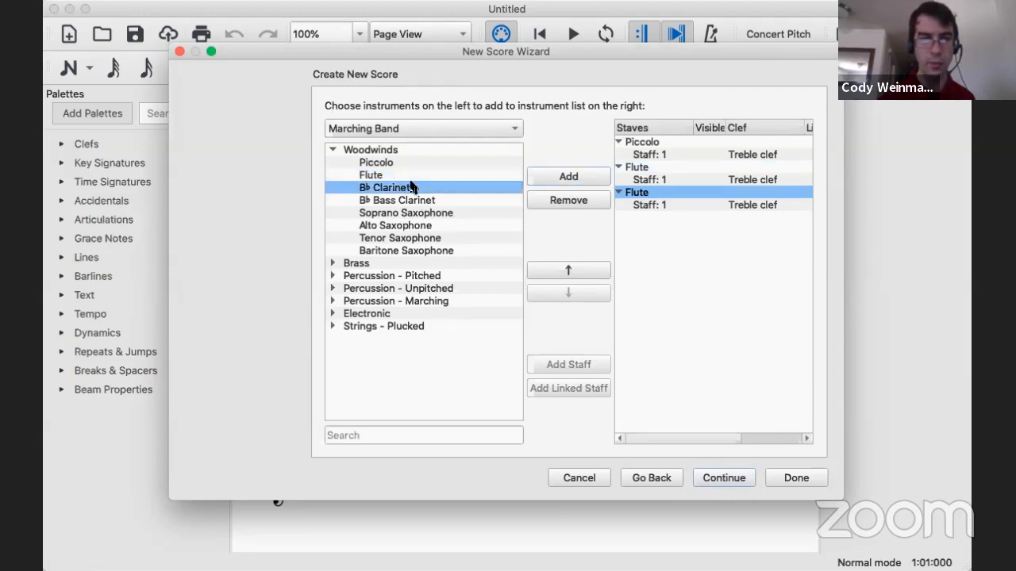
left_click(563, 177)
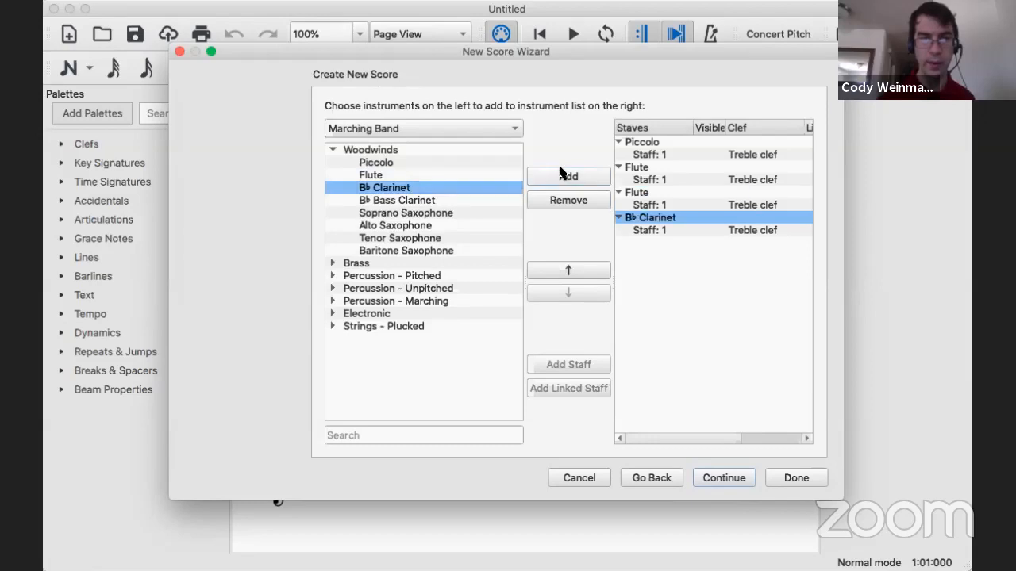
Inspect the staff entries of the B♭ Clarinet and the second Flute in the score's instrument list.
left_click(649, 231)
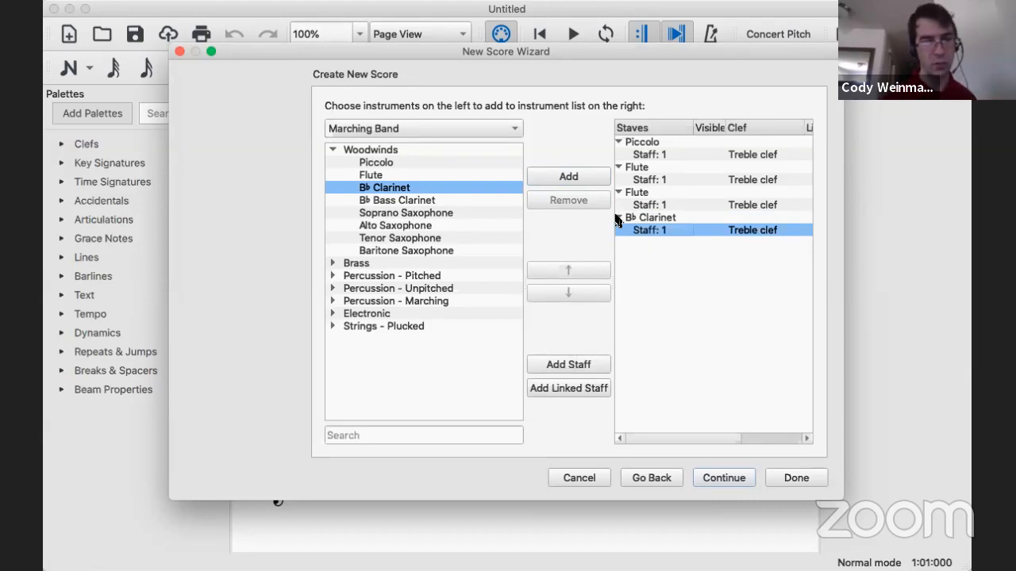
left_click(656, 205)
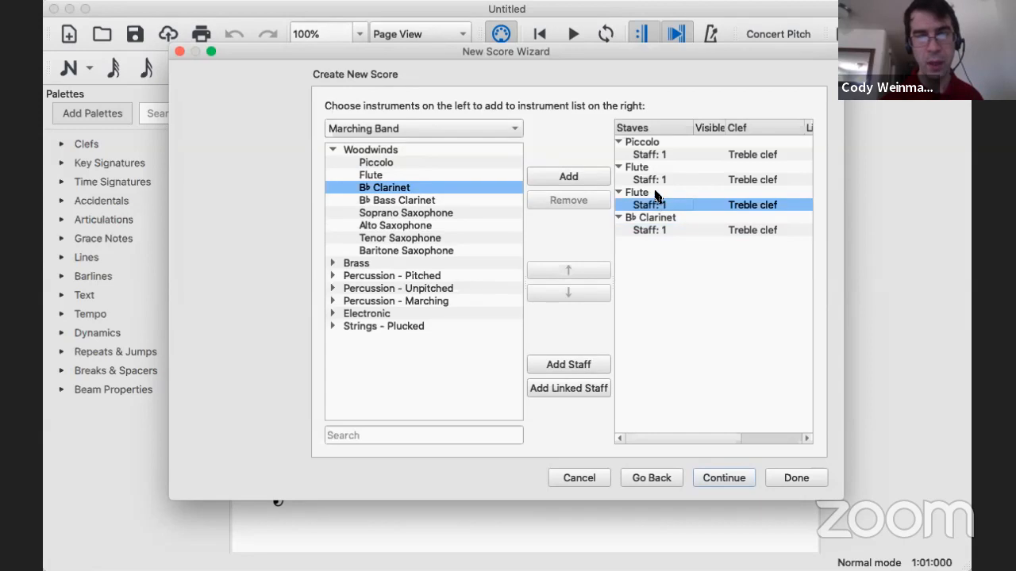
Remove the second Flute from the score's instrument list.
left_click(643, 193)
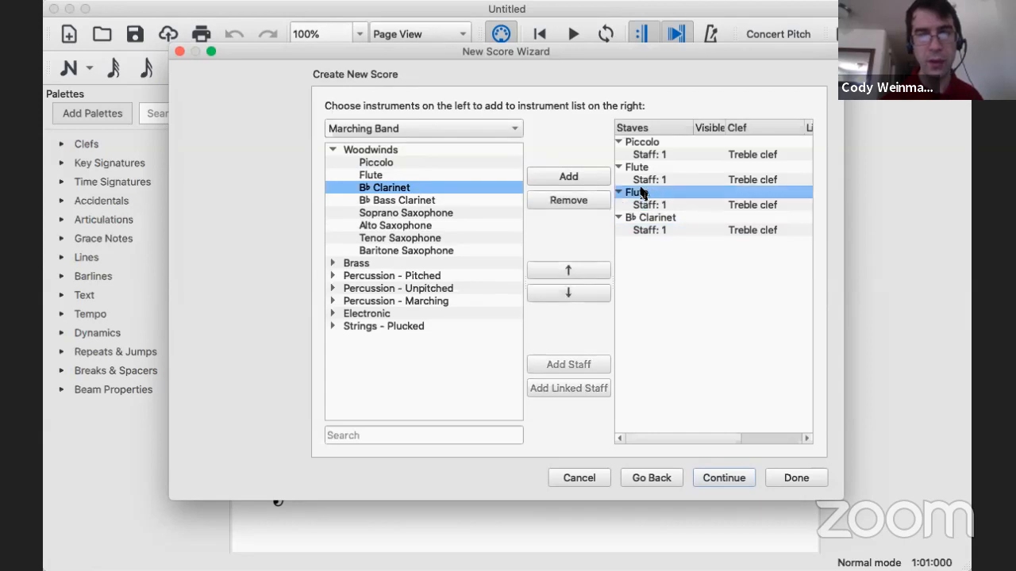
left_click(557, 199)
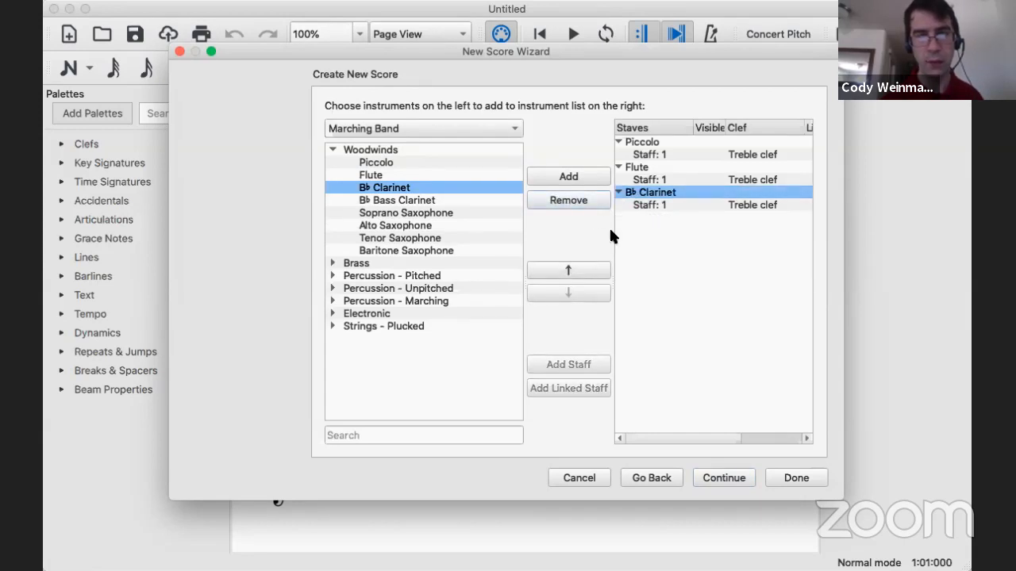
Try giving the remaining Flute an additional regular staff, and remove that staff again.
left_click(651, 180)
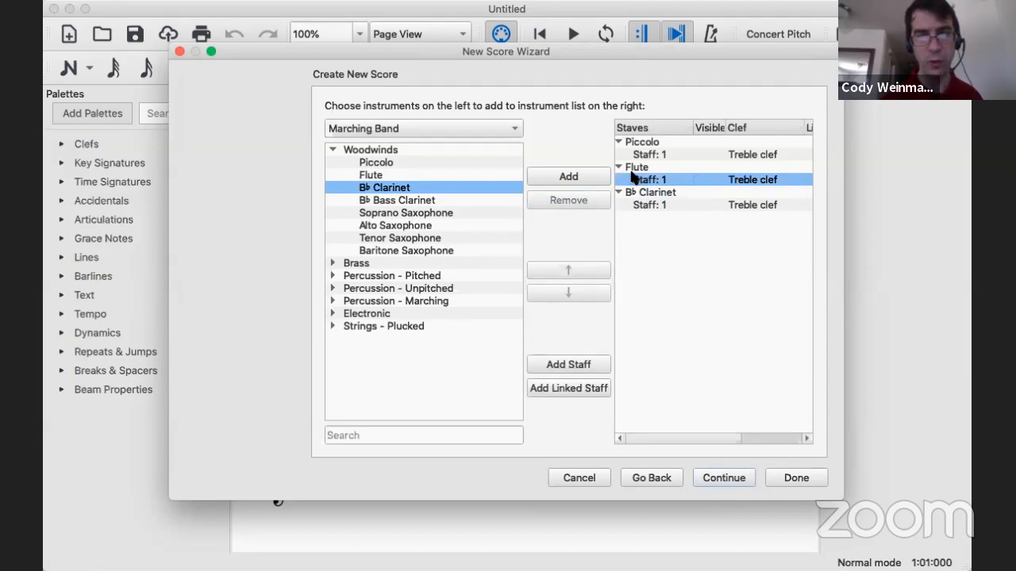
left_click(635, 169)
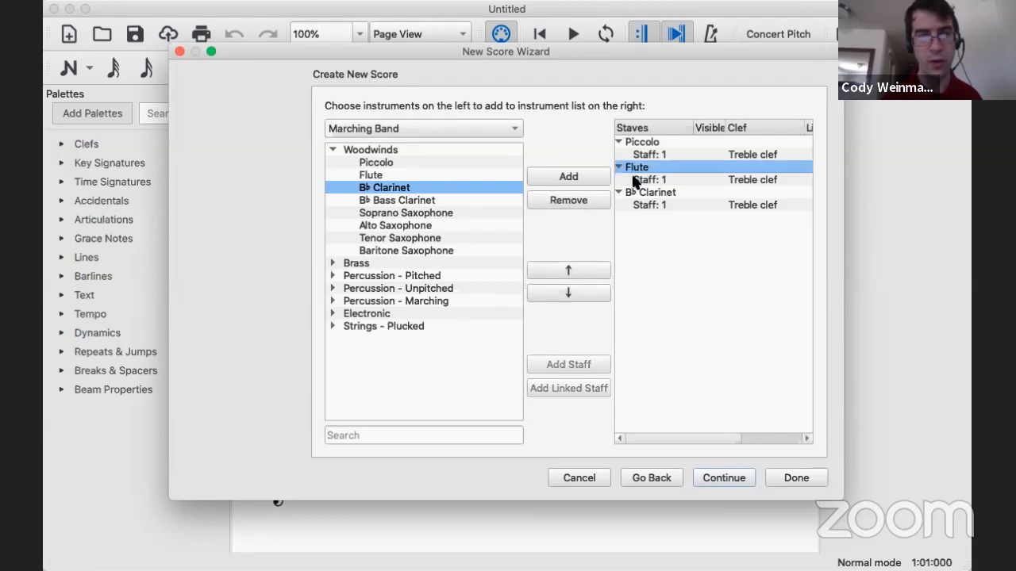
left_click(638, 181)
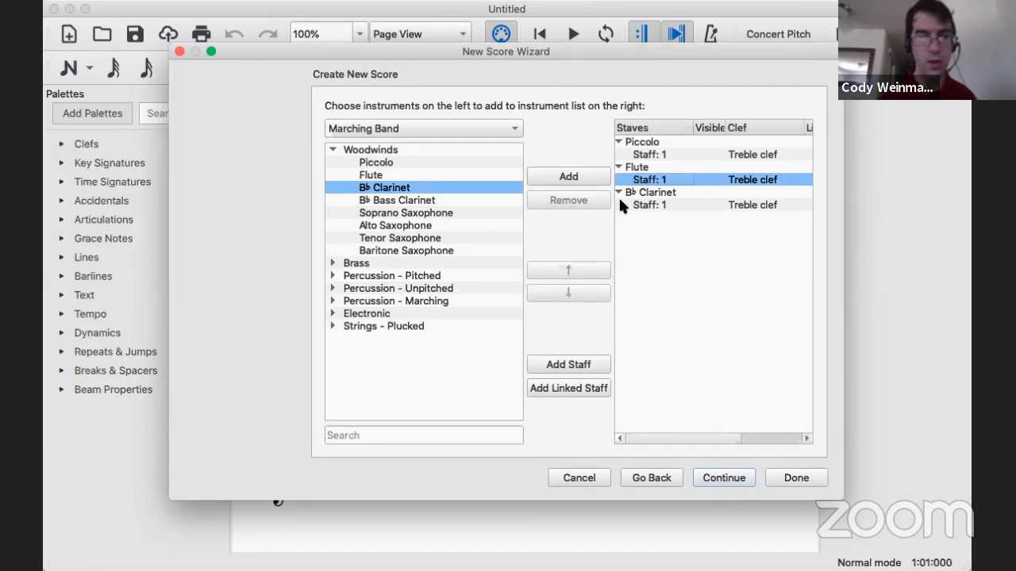
left_click(571, 365)
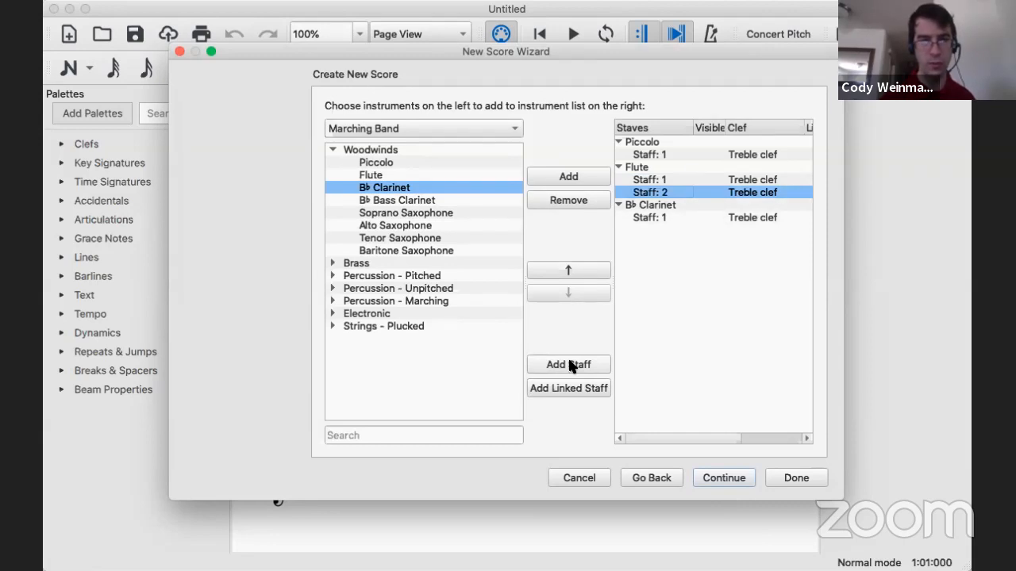
left_click(571, 201)
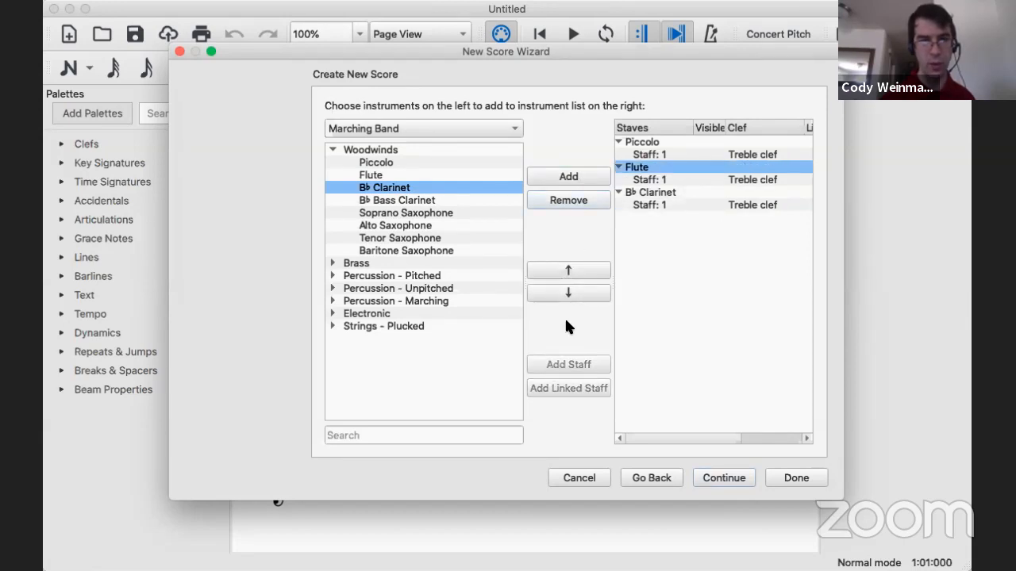
Add one linked staff to the Flute and two linked staves to the B♭ Clarinet in the score's instrument list.
left_click(651, 178)
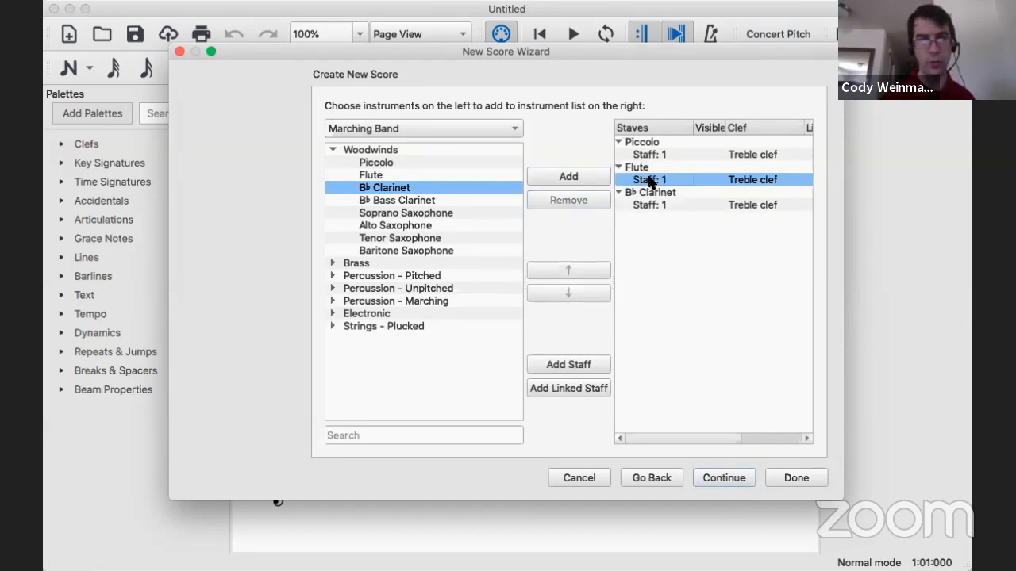
left_click(567, 389)
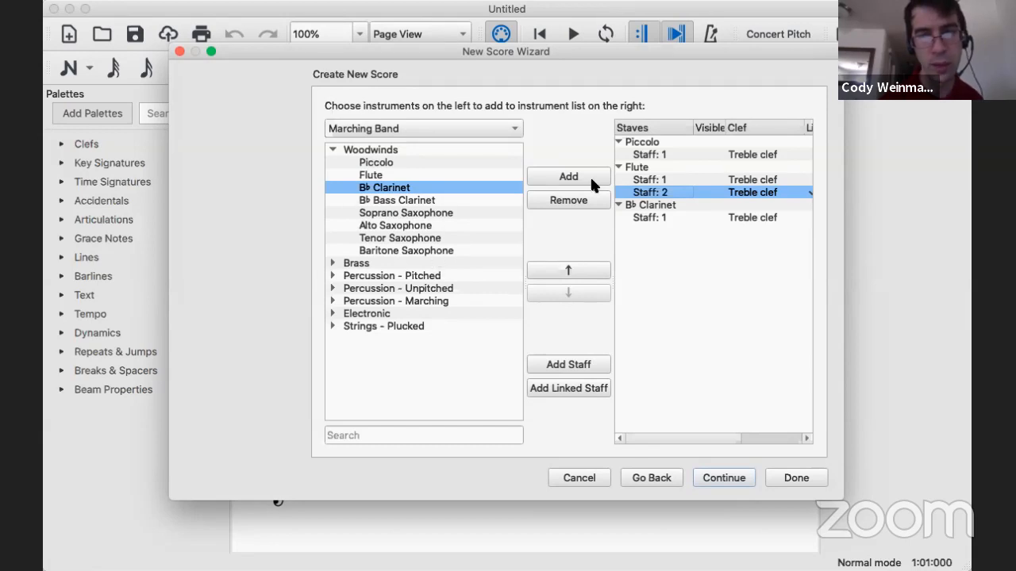
left_click(658, 218)
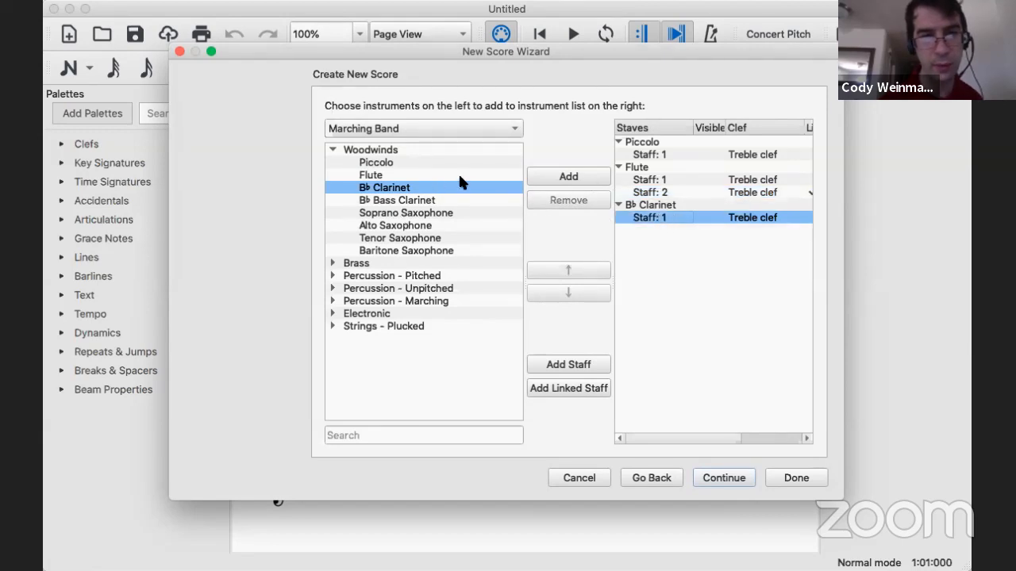
left_click(576, 390)
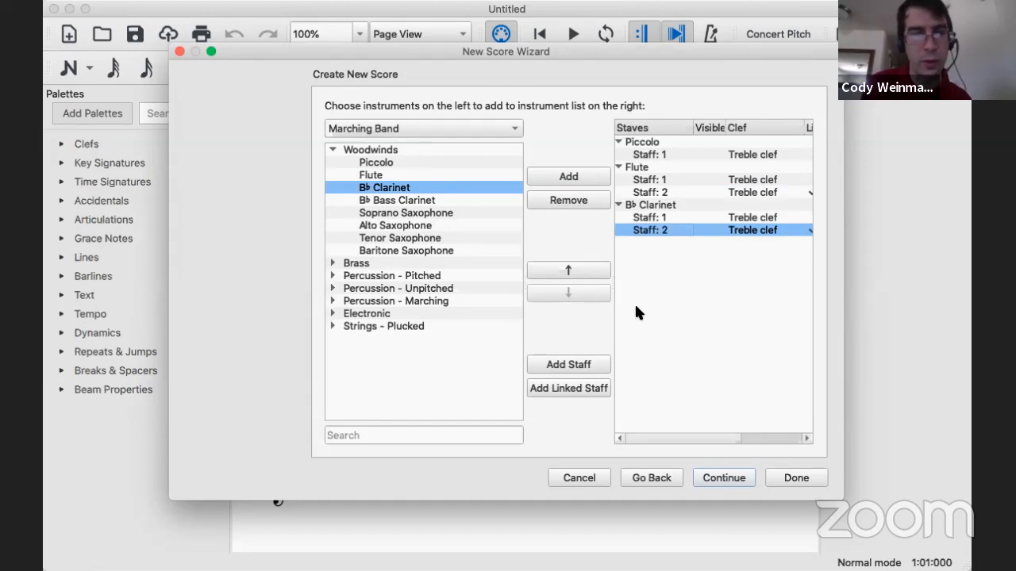
left_click(557, 392)
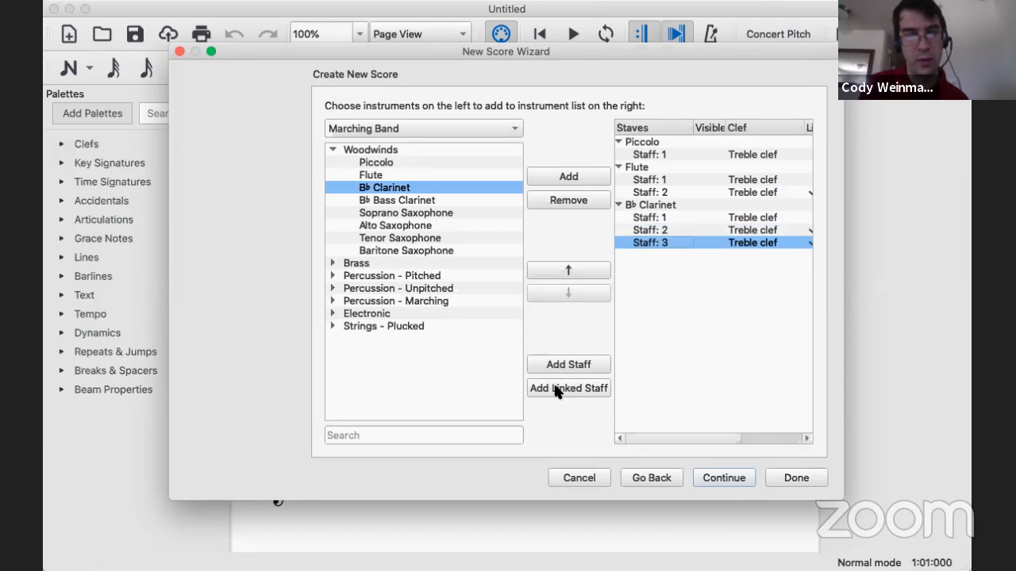
Add a B♭ Bass Clarinet and an Alto Saxophone to the score, giving the Alto Saxophone one additional linked staff.
left_click(415, 202)
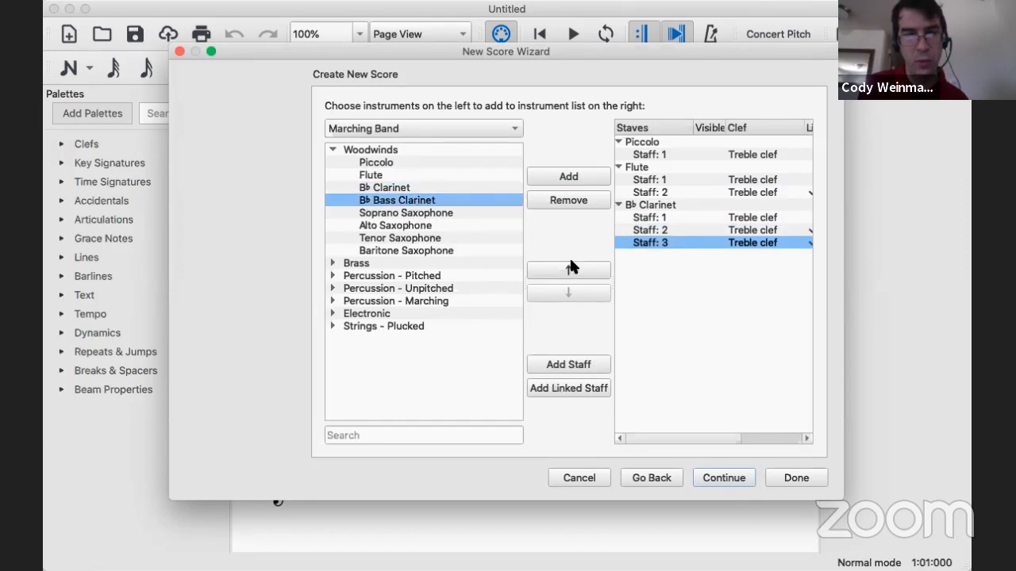
left_click(571, 176)
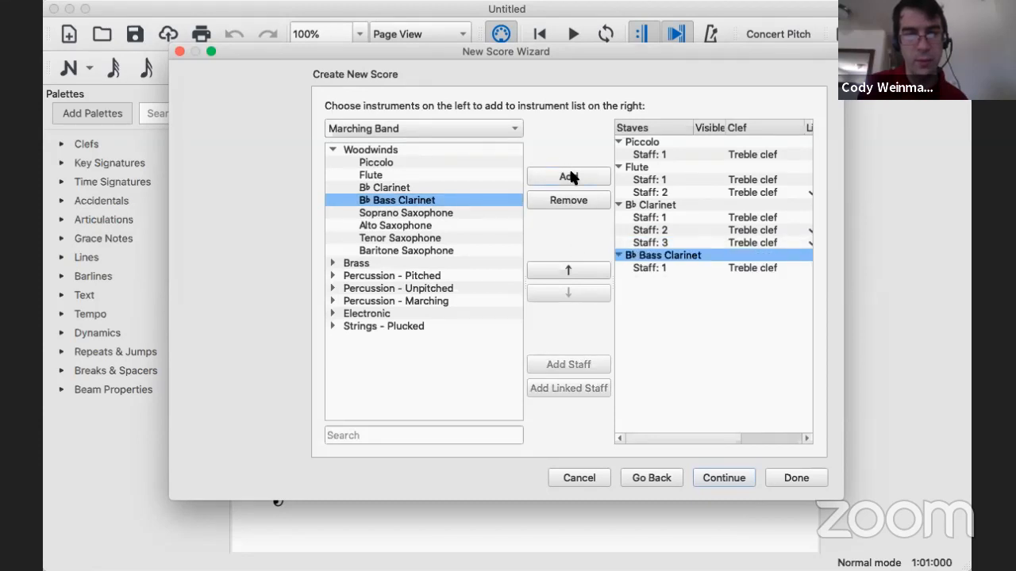
left_click(398, 227)
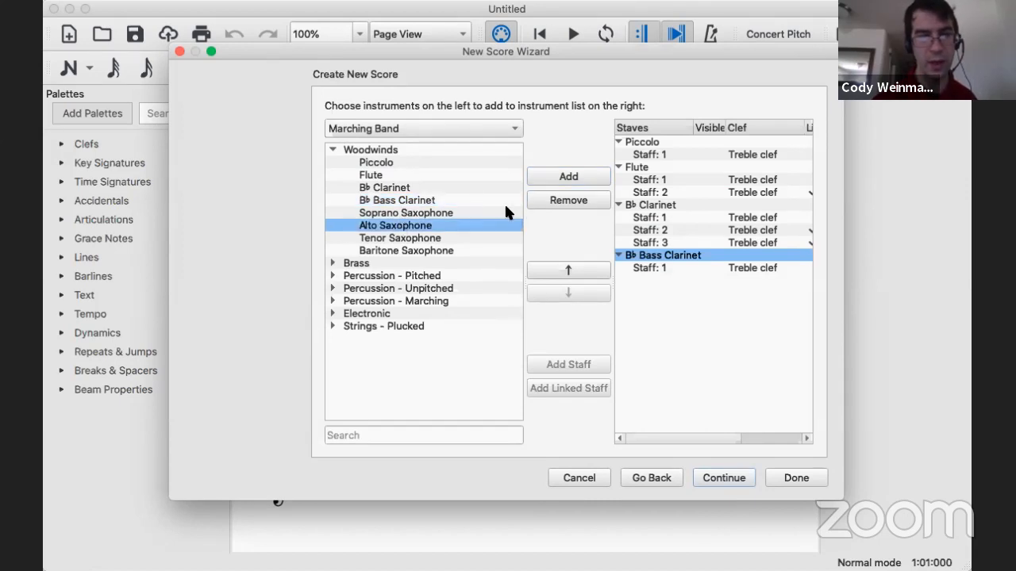
left_click(559, 175)
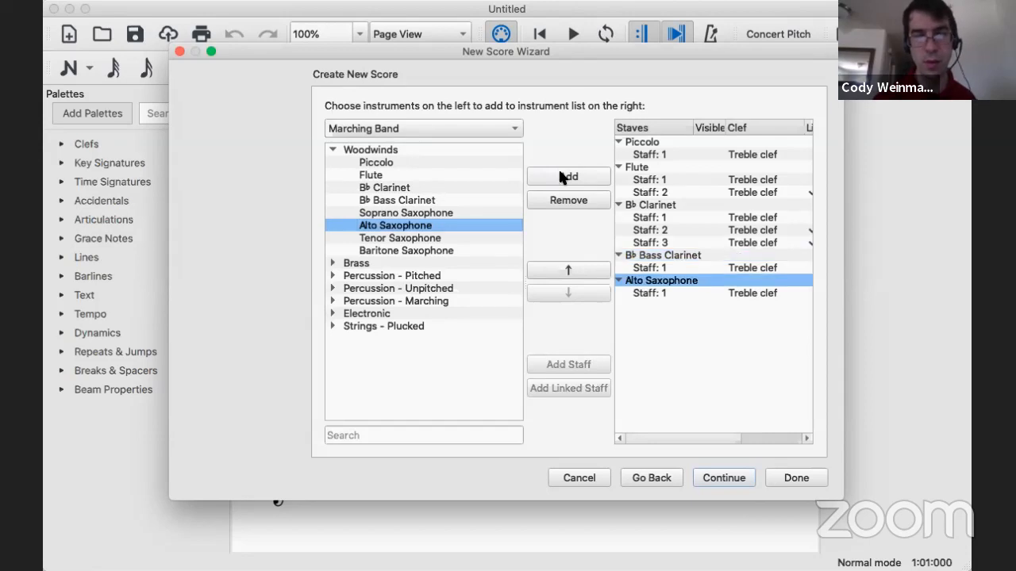
left_click(653, 293)
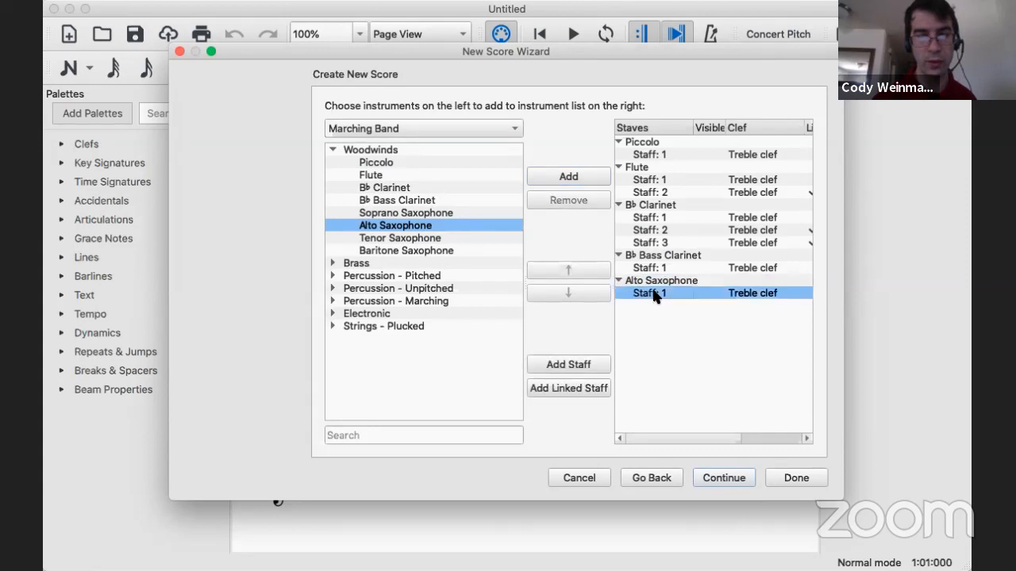
left_click(594, 383)
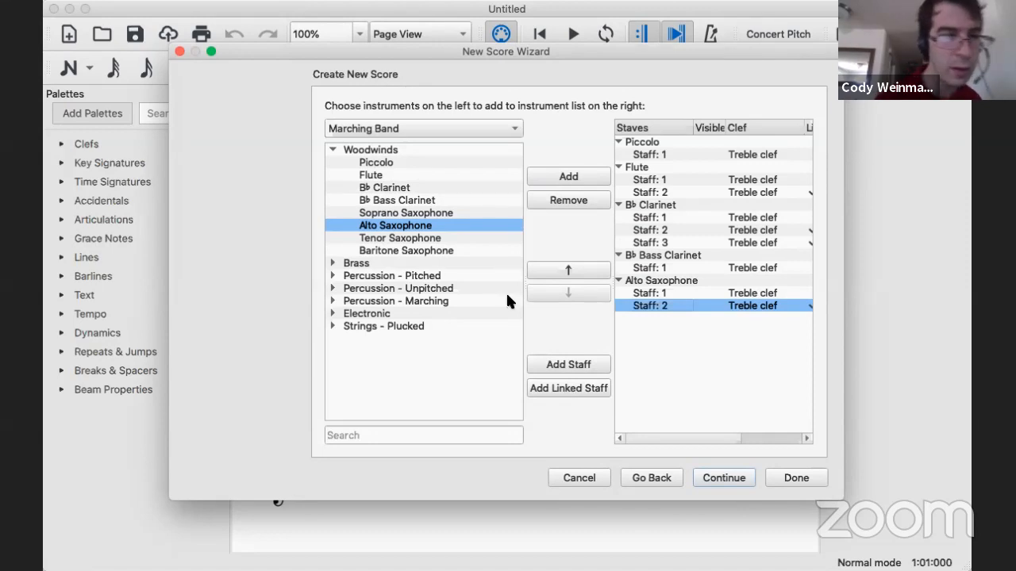
Add a Tenor Saxophone and a Baritone Saxophone to the score's instruments.
left_click(423, 239)
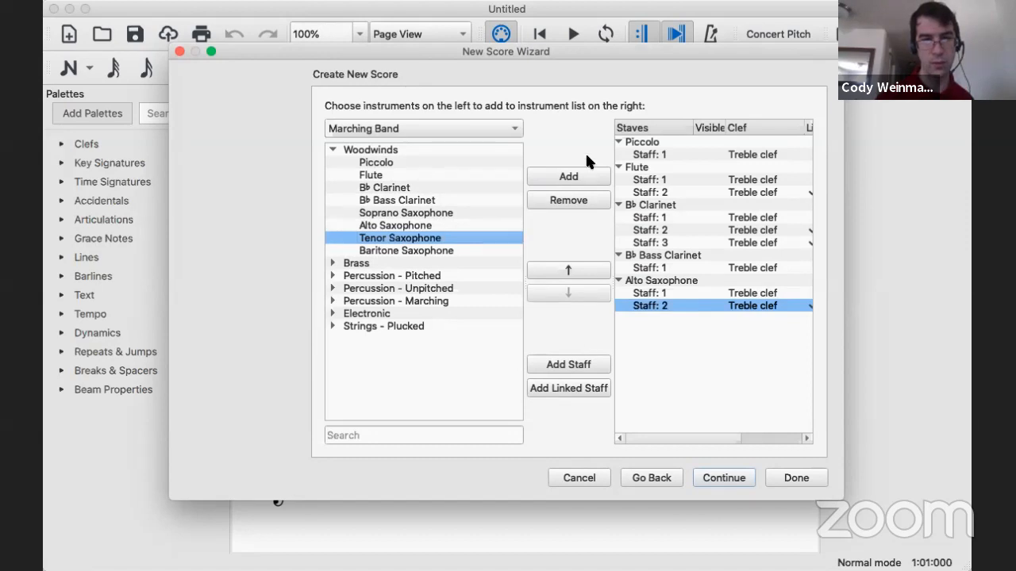
left_click(566, 176)
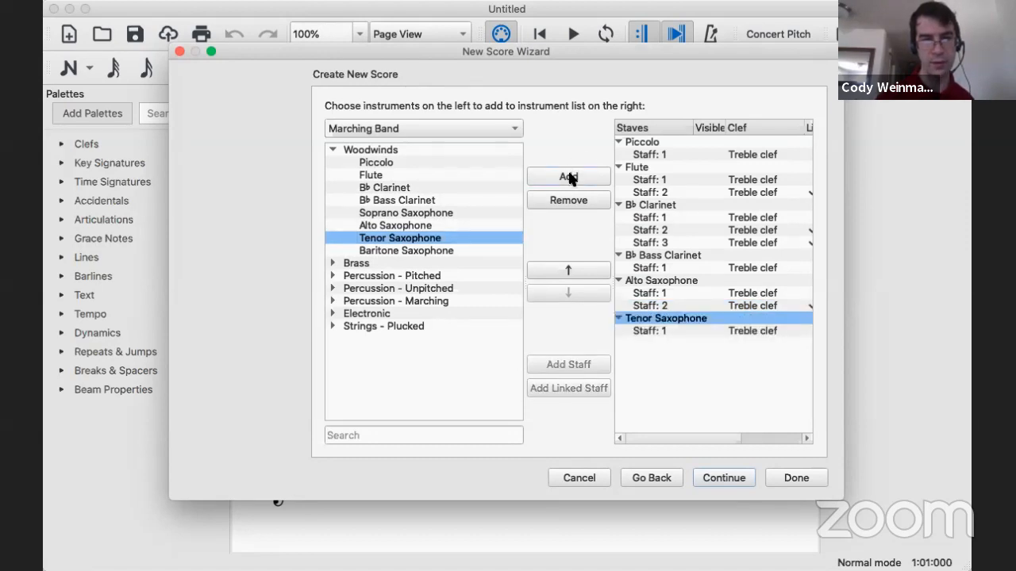
left_click(401, 250)
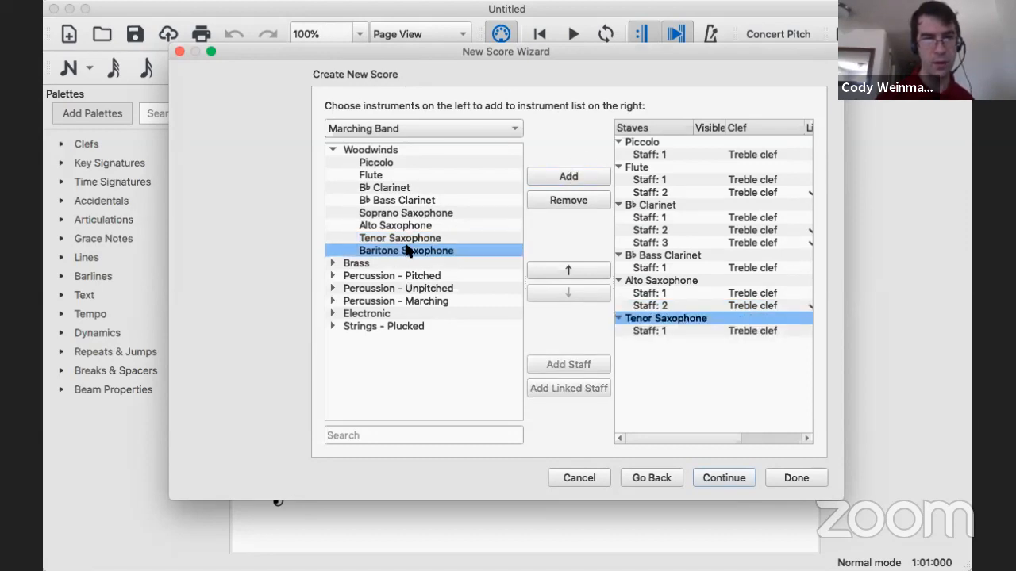
left_click(572, 176)
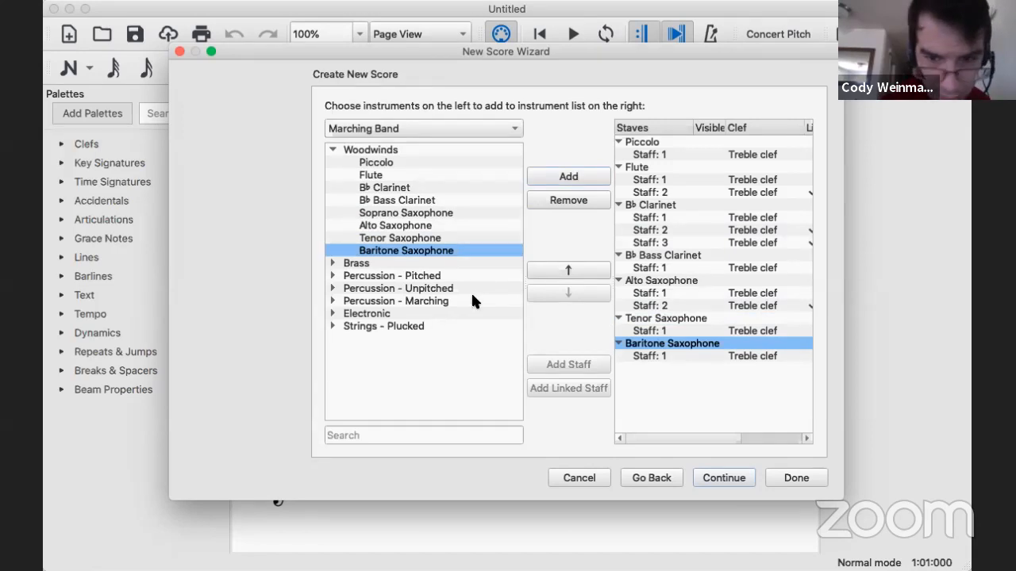
Expand the Brass group and add a Horn in F with three additional linked staves to the score.
left_click(332, 263)
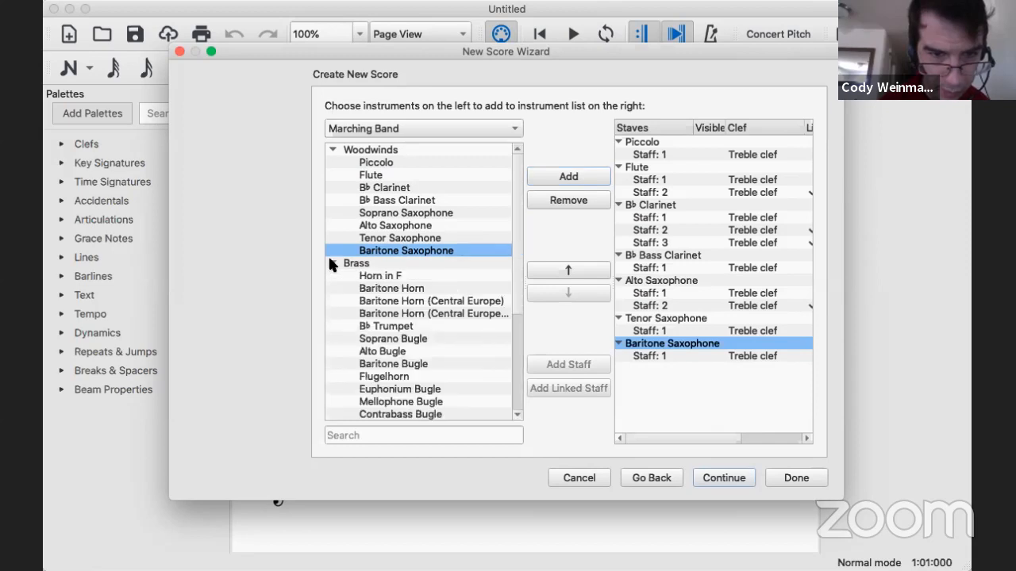
left_click(383, 277)
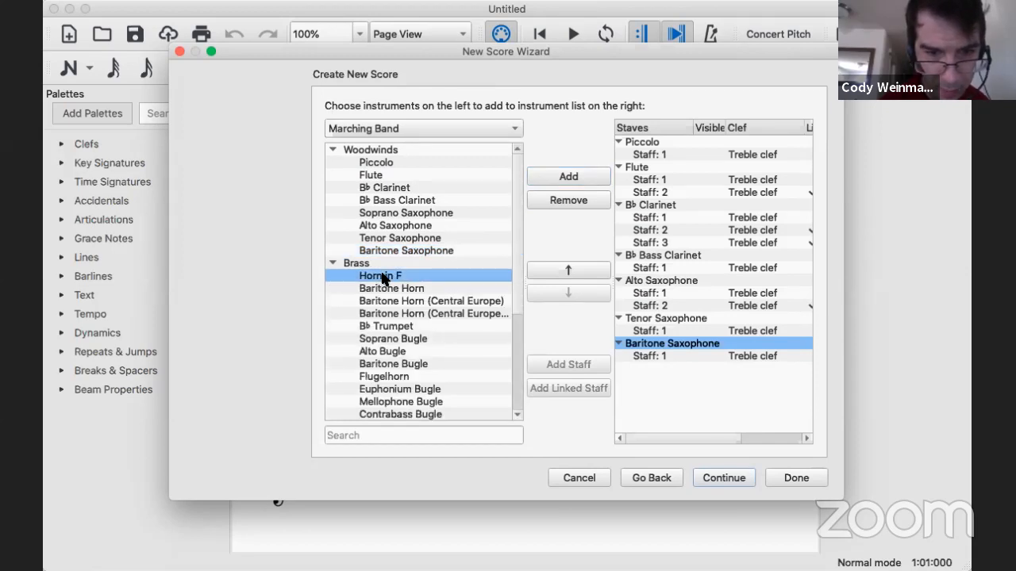
left_click(586, 176)
left_click(646, 381)
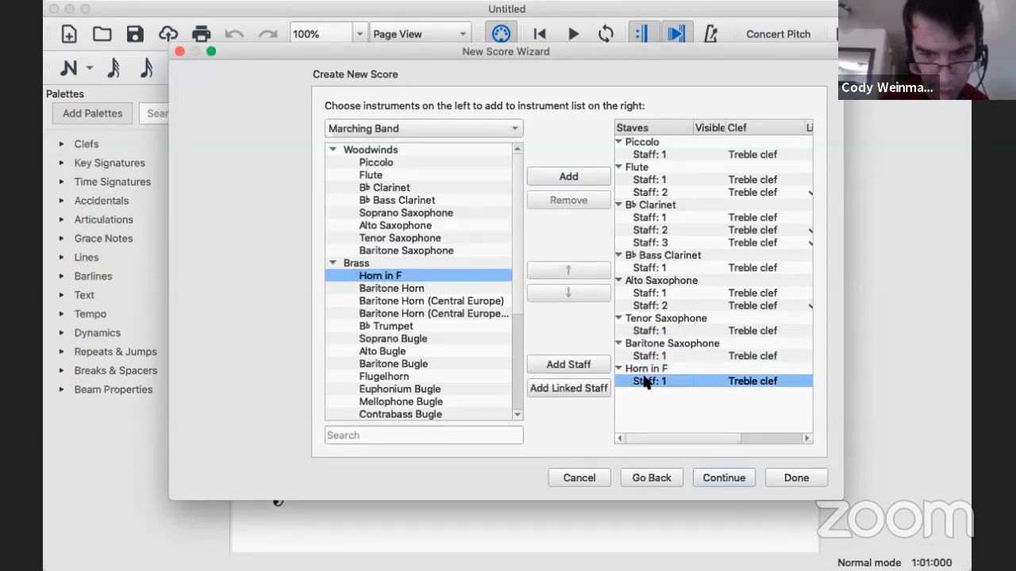
left_click(574, 391)
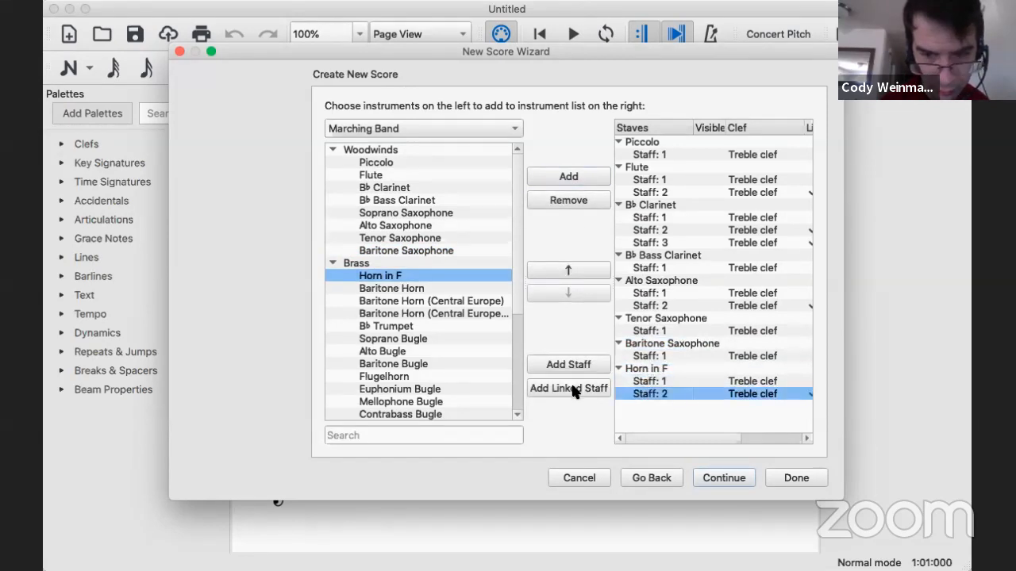
left_click(575, 391)
left_click(574, 390)
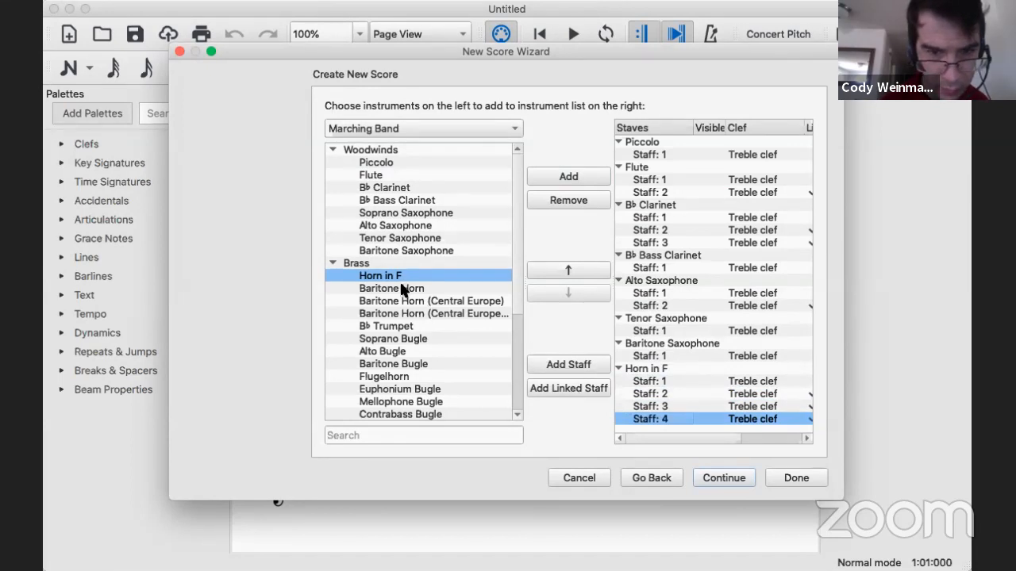
Add a B♭ Trumpet with one additional linked staff to the score's instruments.
left_click(389, 327)
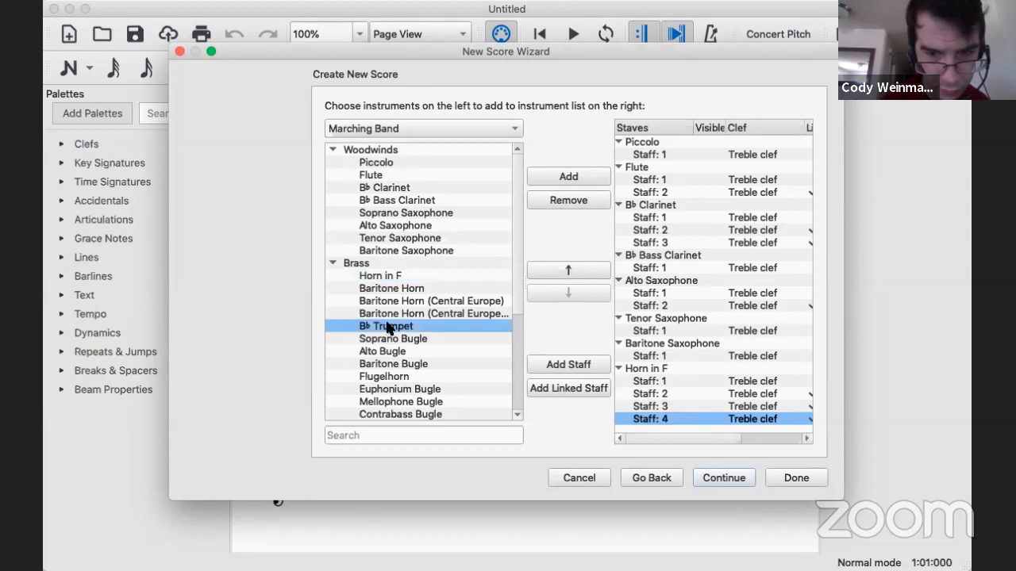
left_click(592, 173)
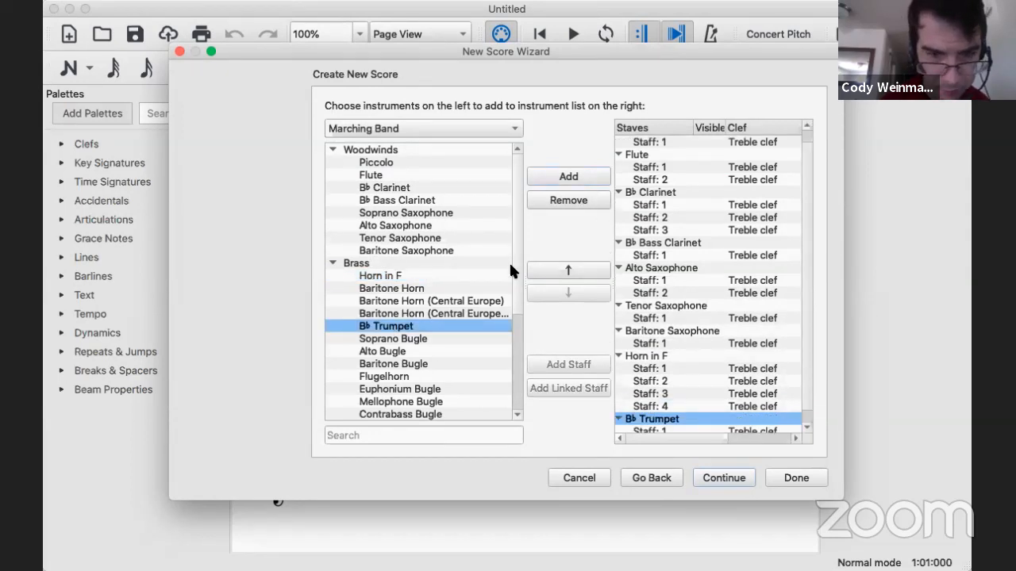
left_click(647, 429)
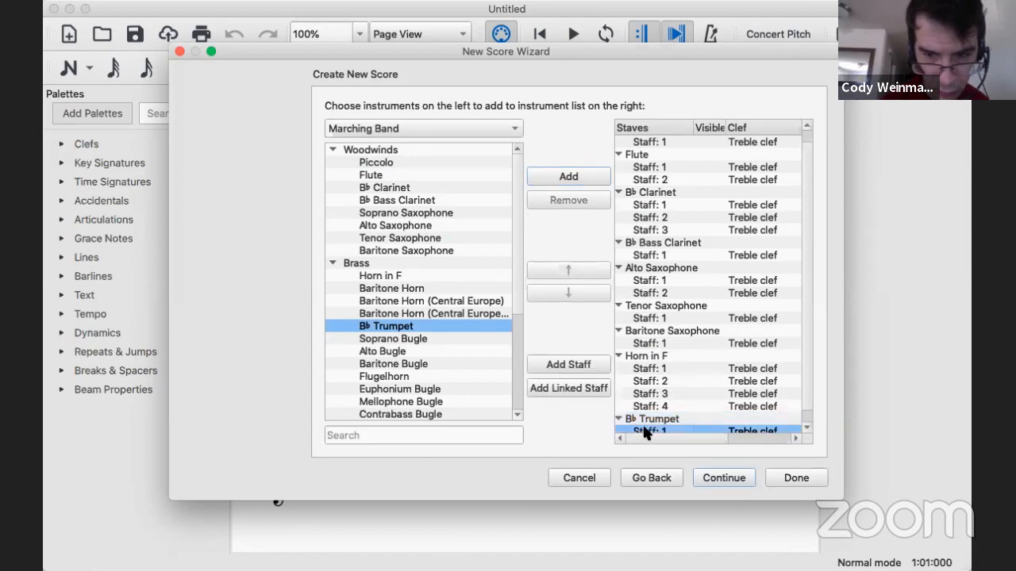
left_click(577, 389)
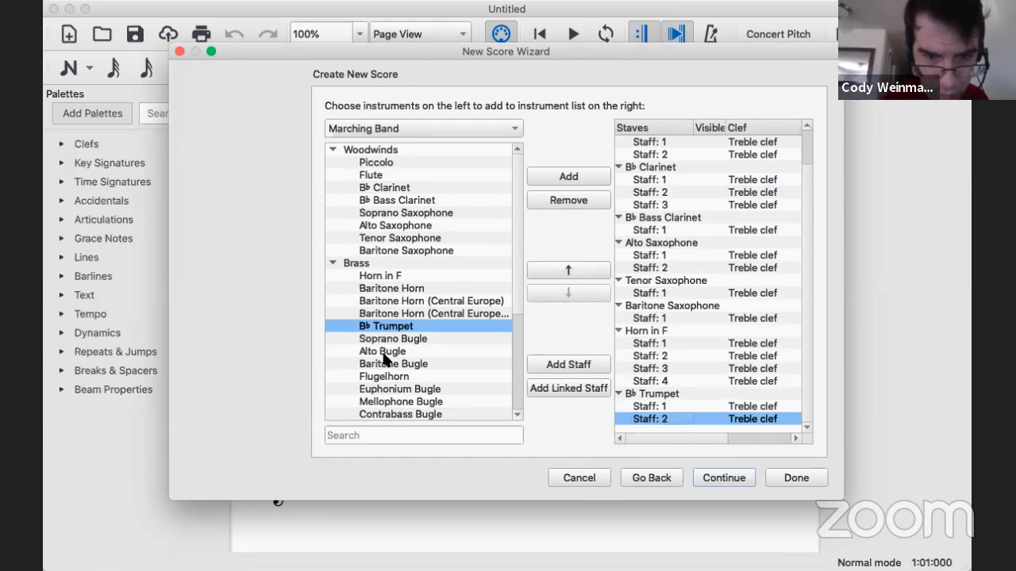
Add a Trombone from the Brass group to the score's instruments.
scroll(385, 358, "down", 2)
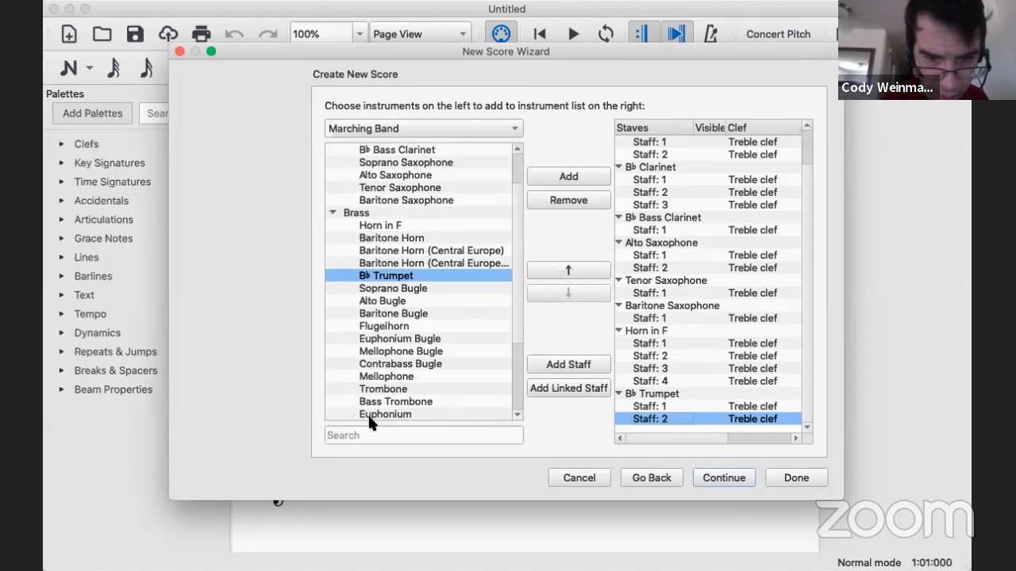
left_click(384, 389)
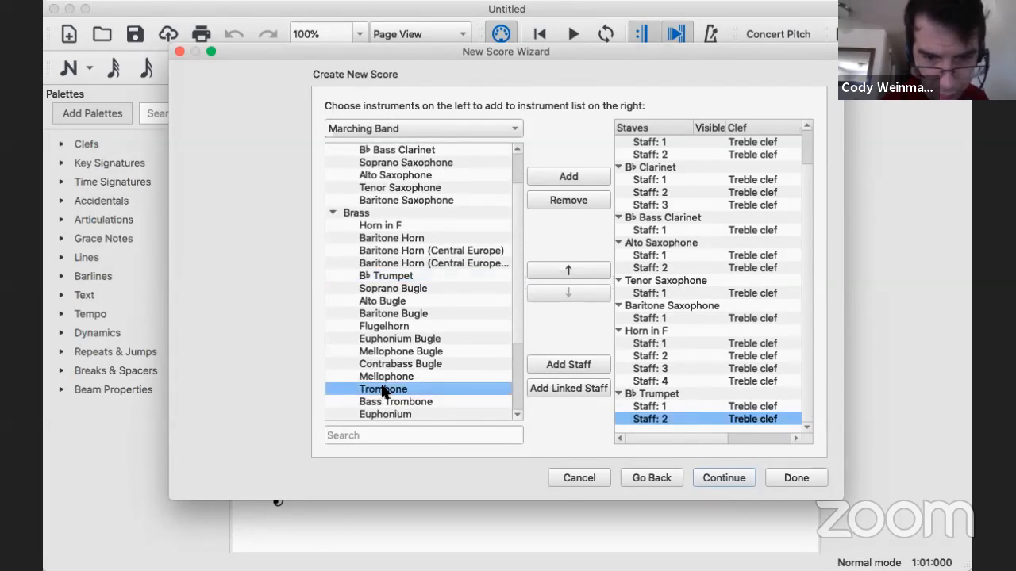
left_click(570, 178)
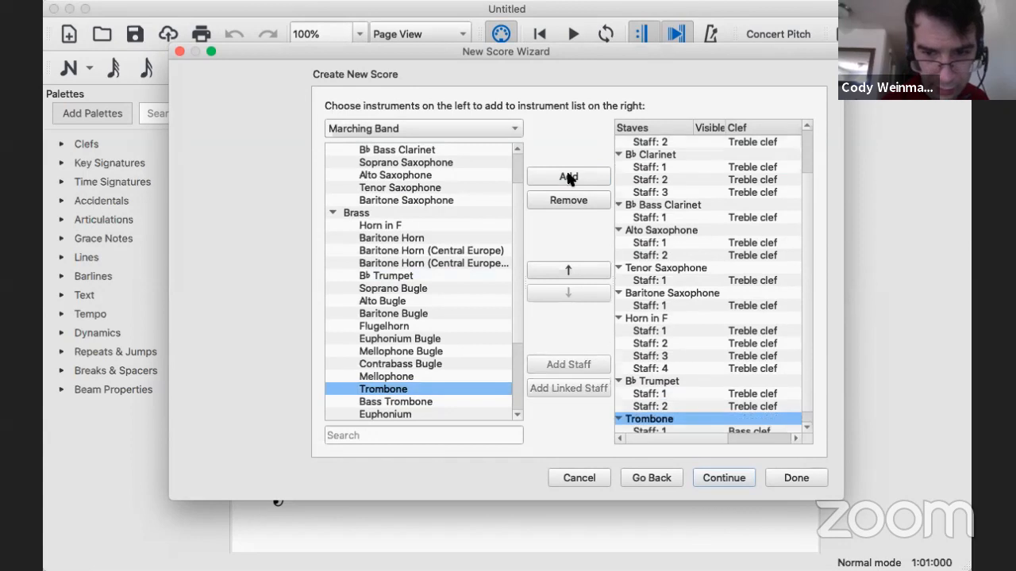
scroll(669, 390, "down", 1)
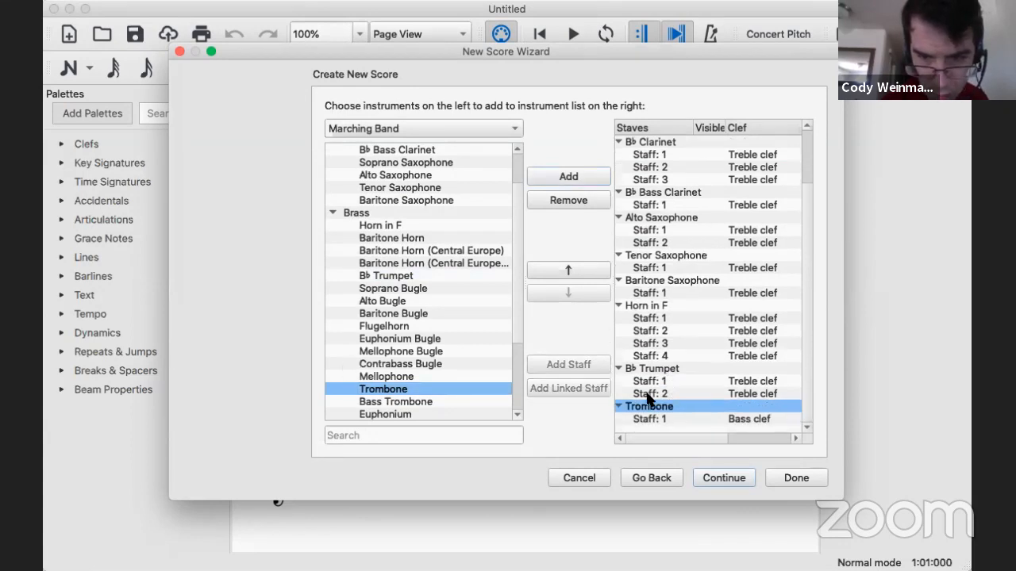
Add one linked staff to the Trombone and add a Bass Trombone to the score's instruments.
left_click(641, 420)
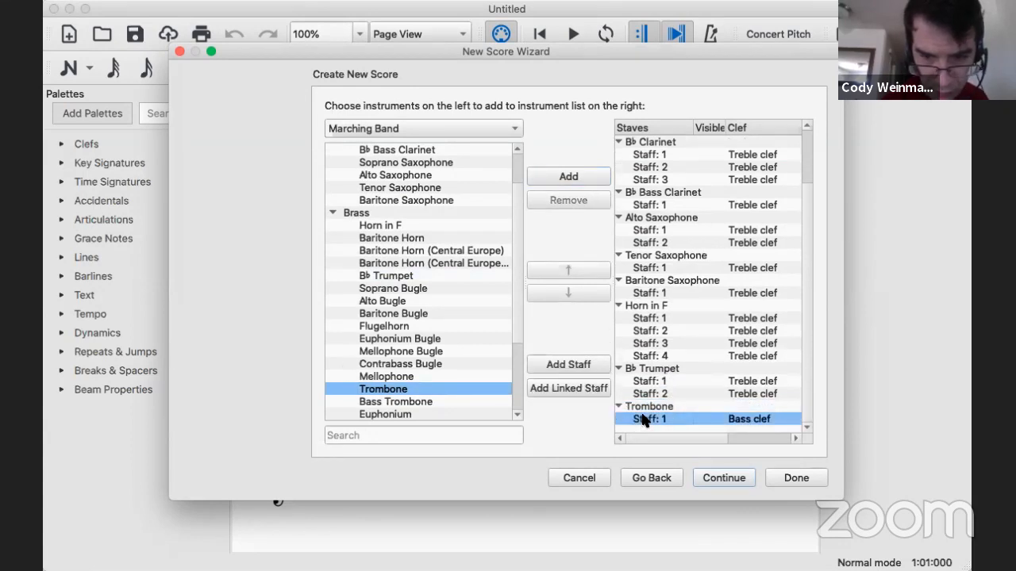
left_click(561, 388)
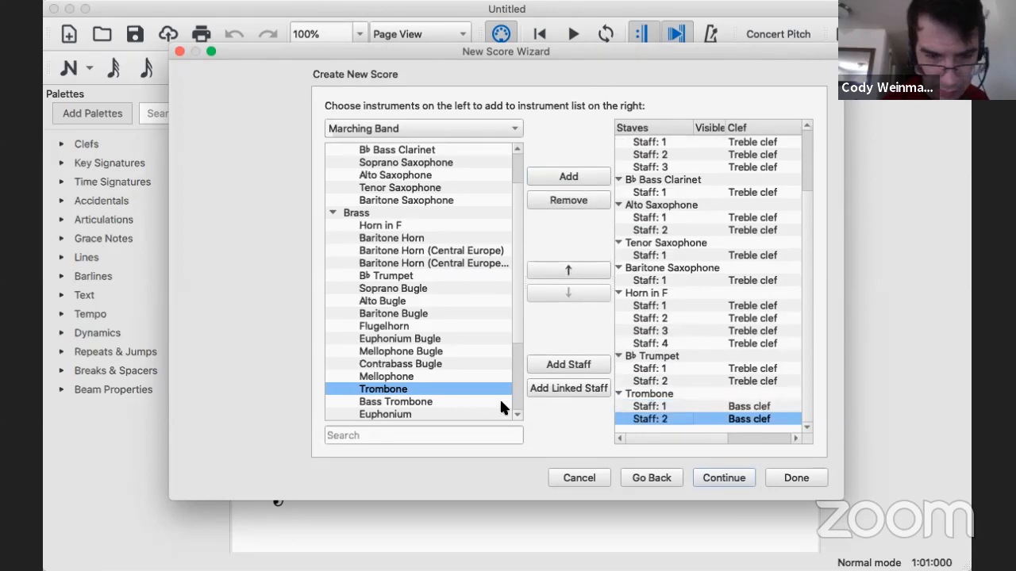
left_click(404, 402)
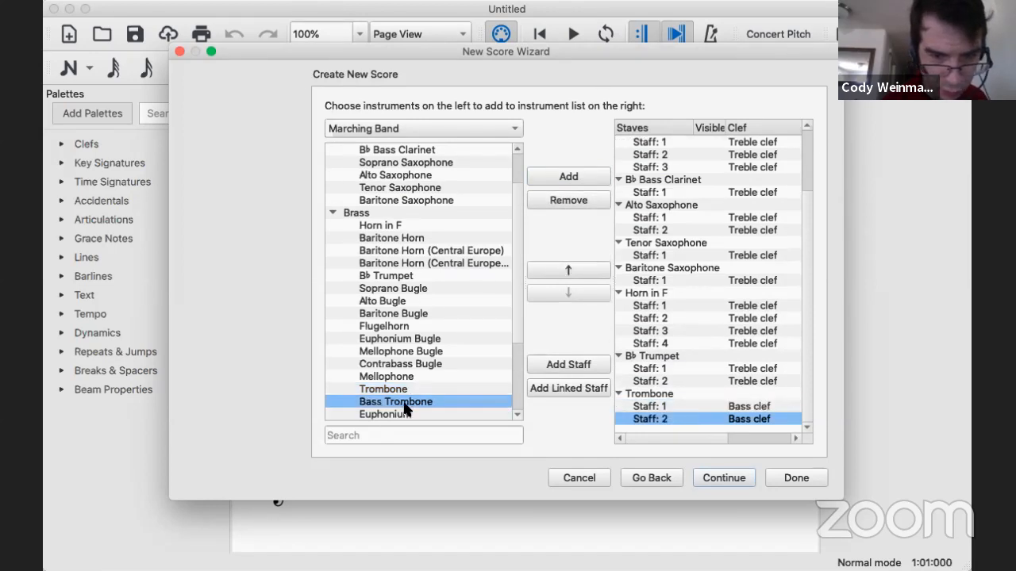
left_click(559, 177)
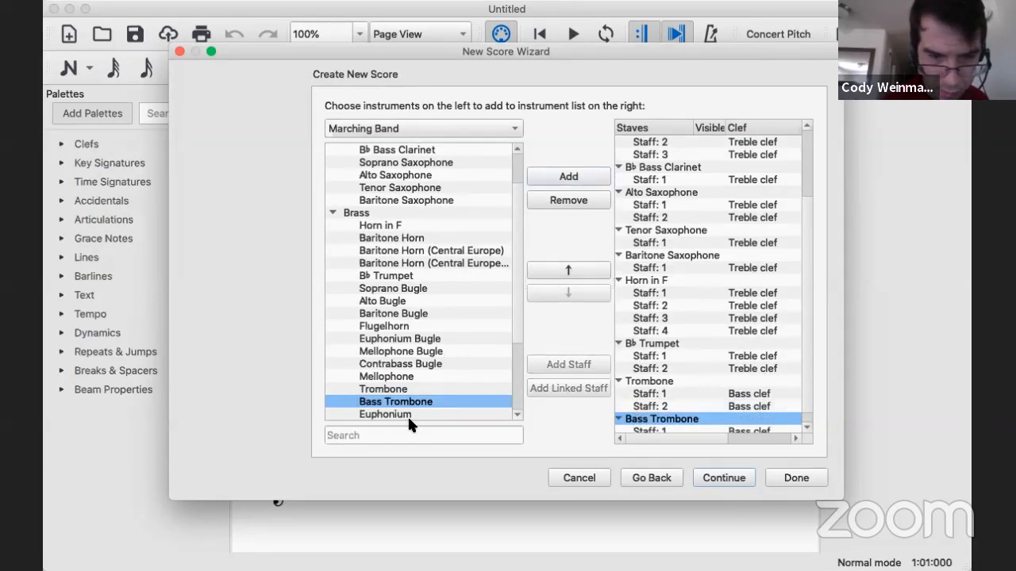
Add a Euphonium and a Tuba from the Brass group to the score's instruments.
scroll(404, 411, "down", 2)
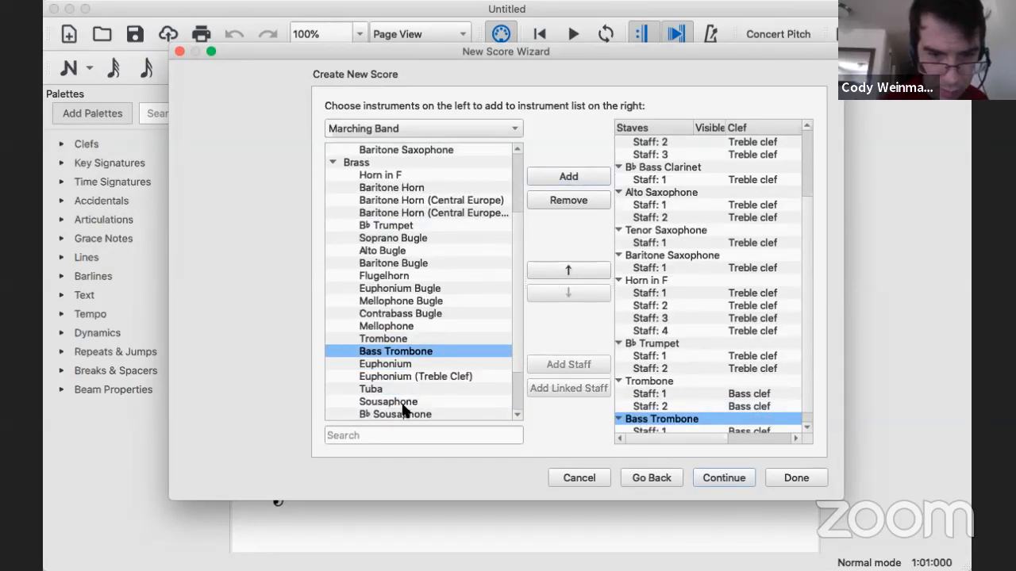
left_click(400, 363)
left_click(582, 173)
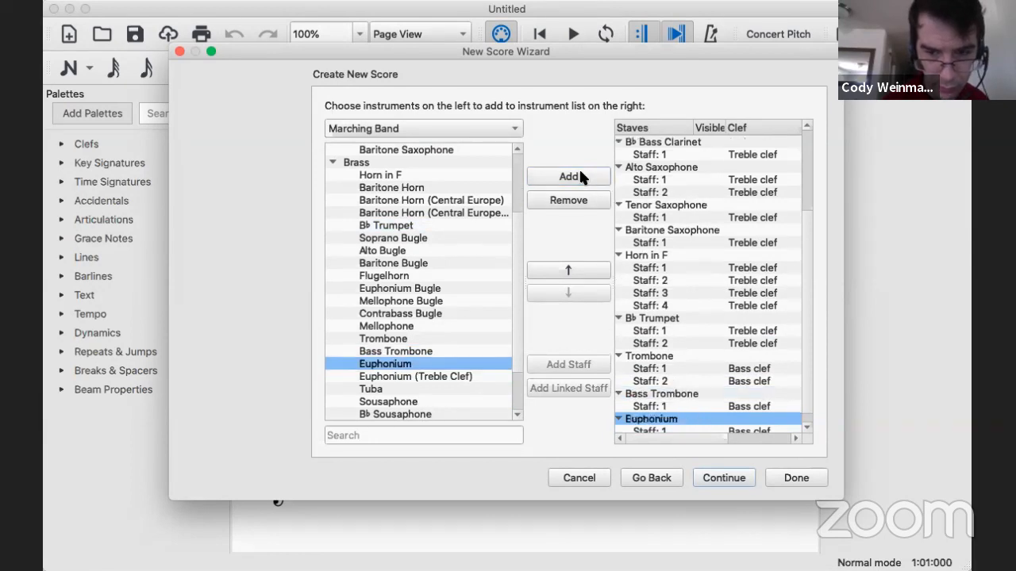
left_click(373, 389)
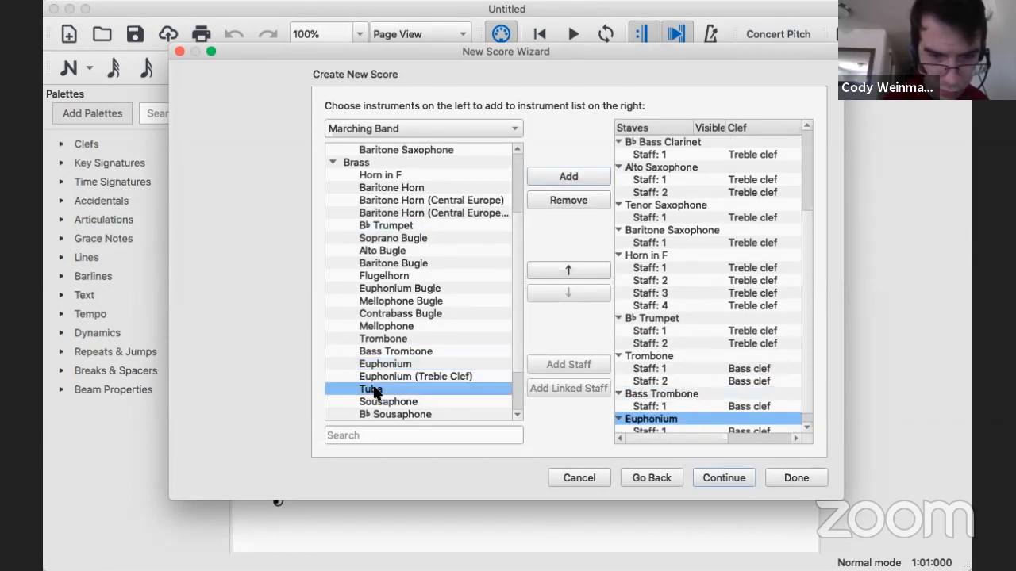
left_click(579, 175)
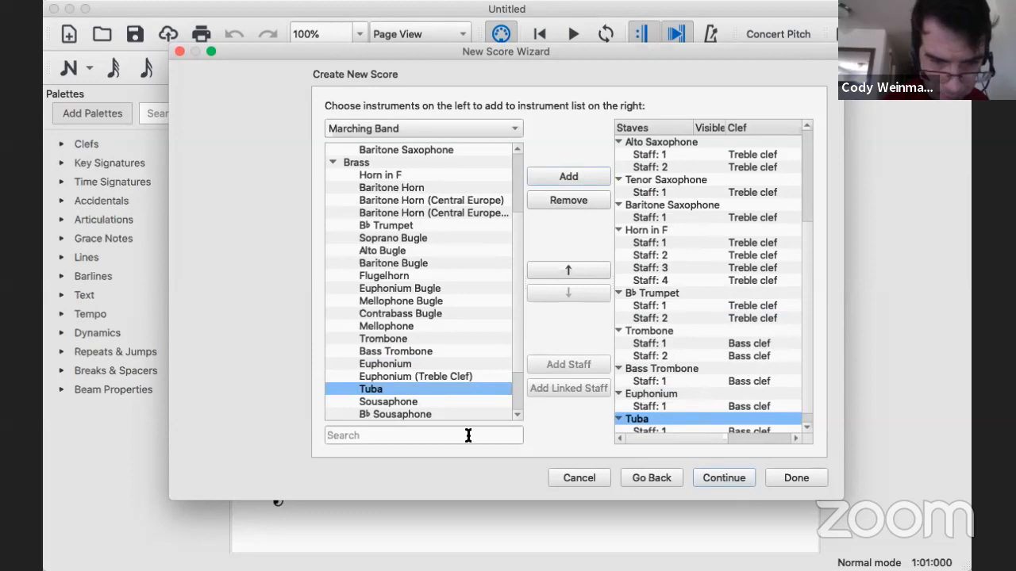
Add a Sousaphone and move it up to sit between the Bass Trombone and the Euphonium.
scroll(475, 397, "down", 1)
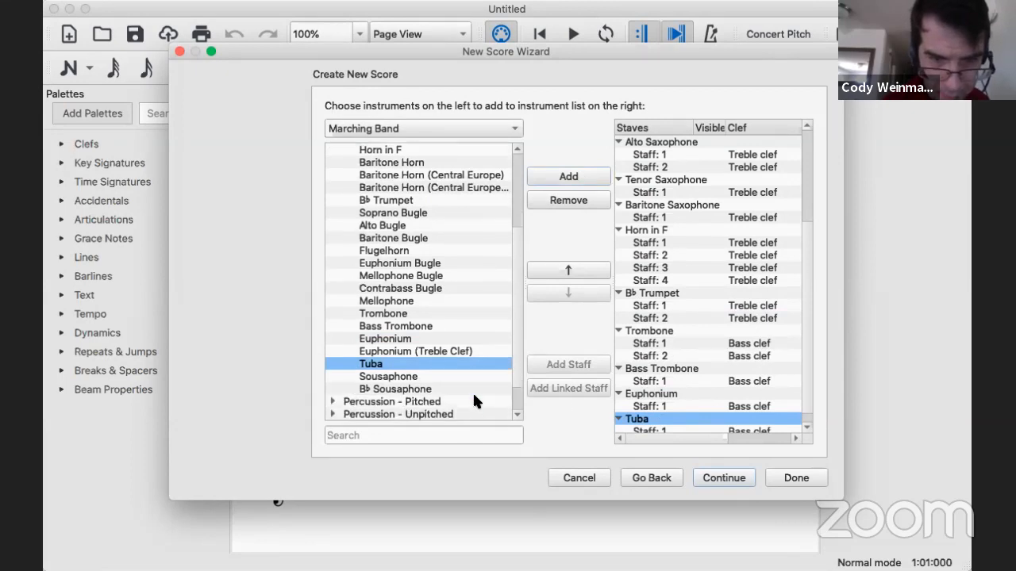
left_click(404, 378)
left_click(582, 175)
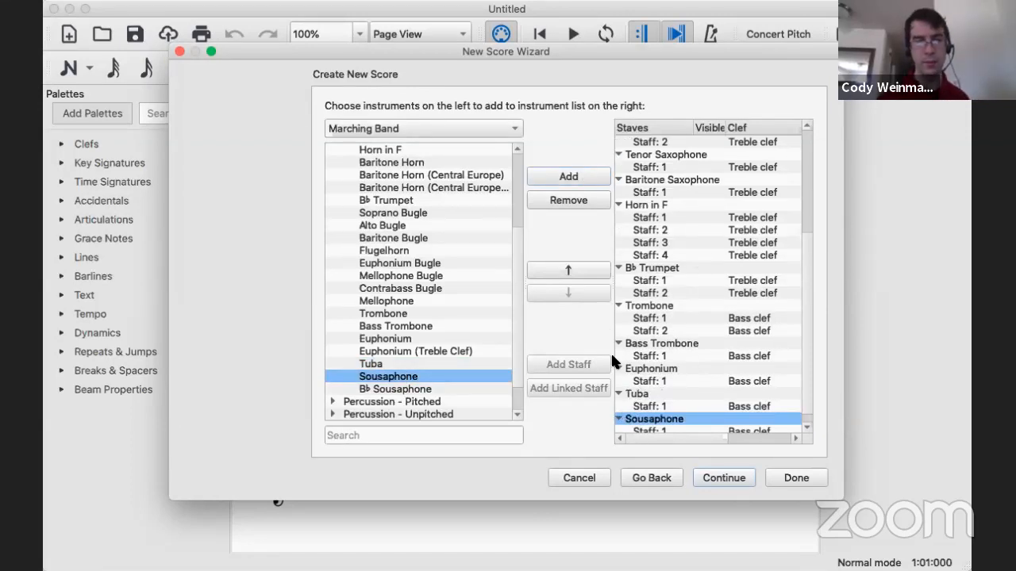
left_click(586, 271)
left_click(586, 271)
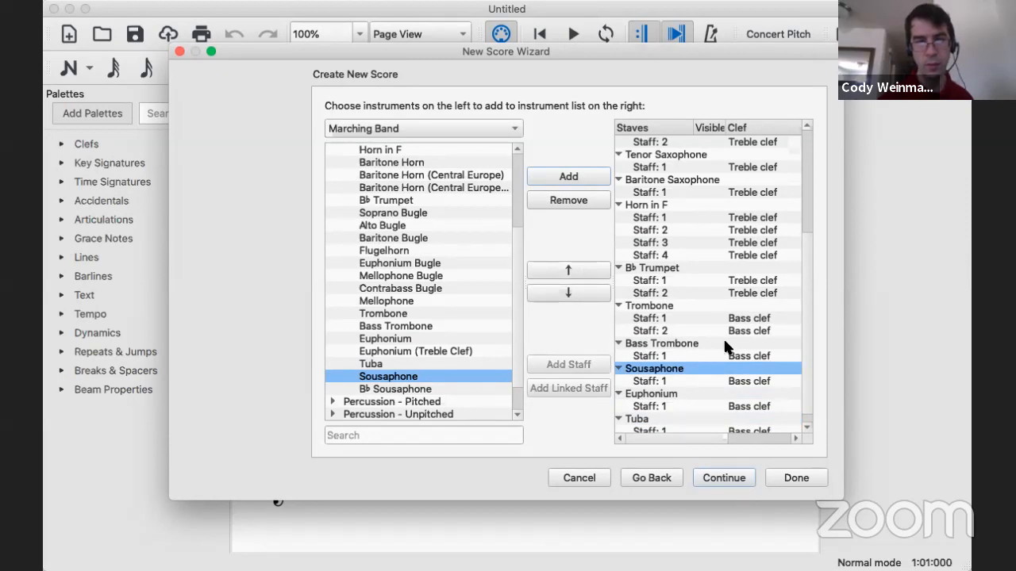
scroll(723, 338, "down", 1)
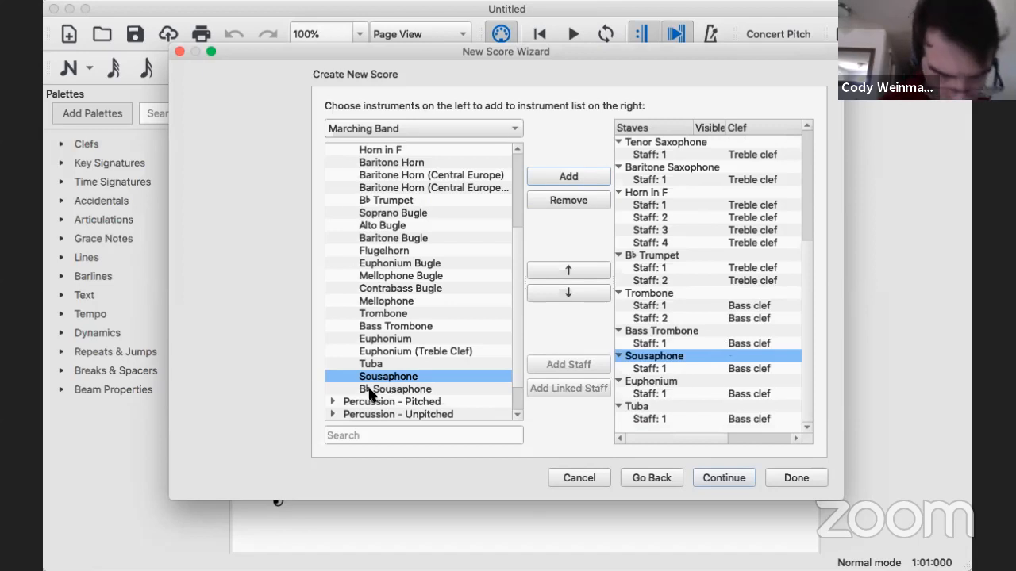
Expand the Percussion - Pitched group and add Timpani after the Tuba in the score's instruments.
left_click(333, 402)
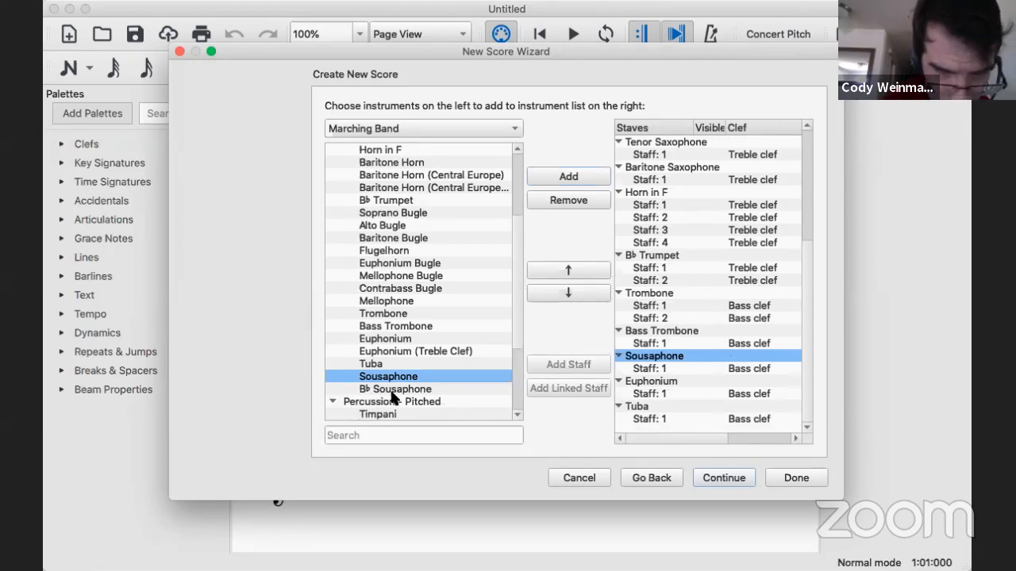
scroll(391, 397, "down", 2)
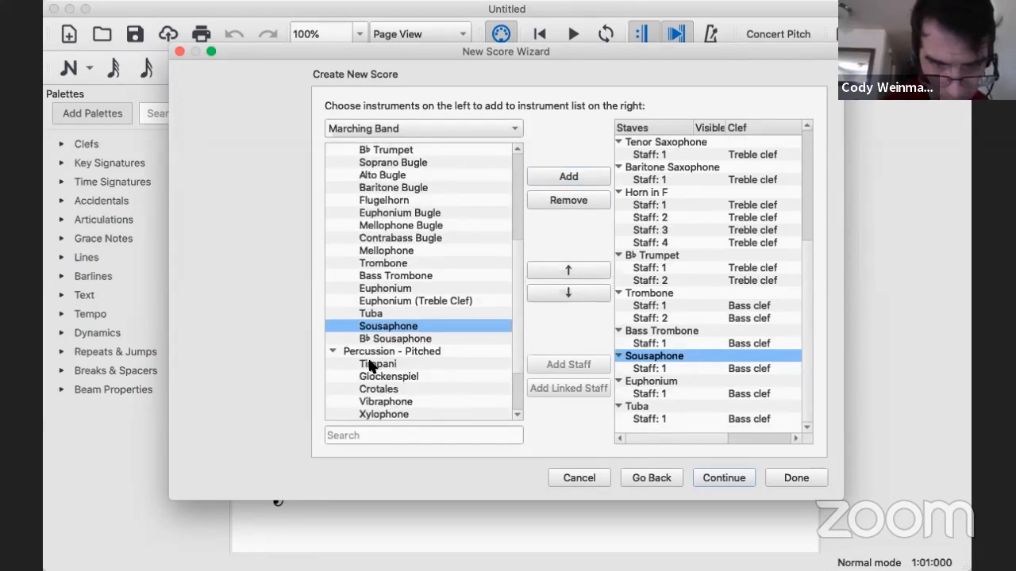
left_click(639, 407)
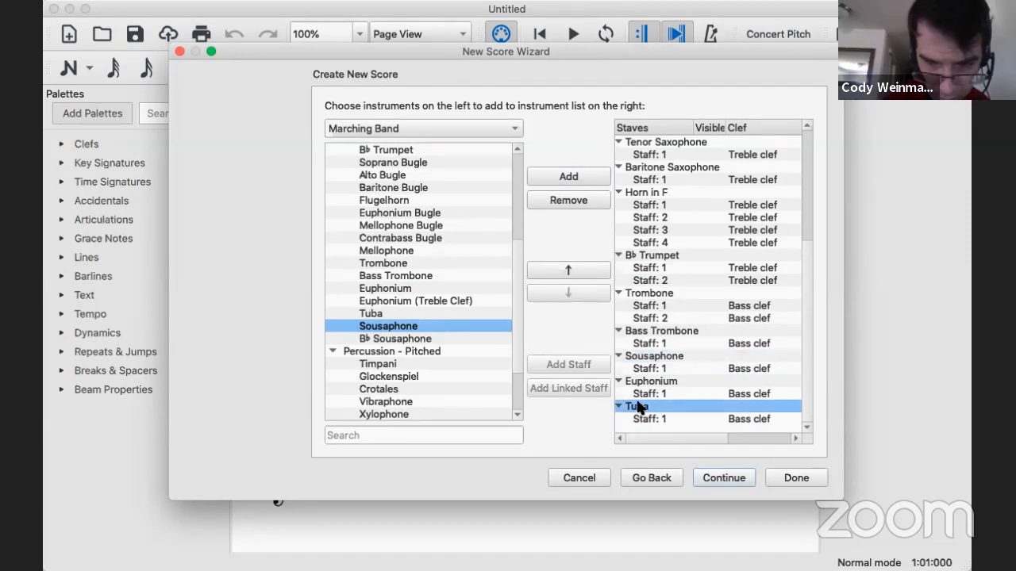
left_click(383, 362)
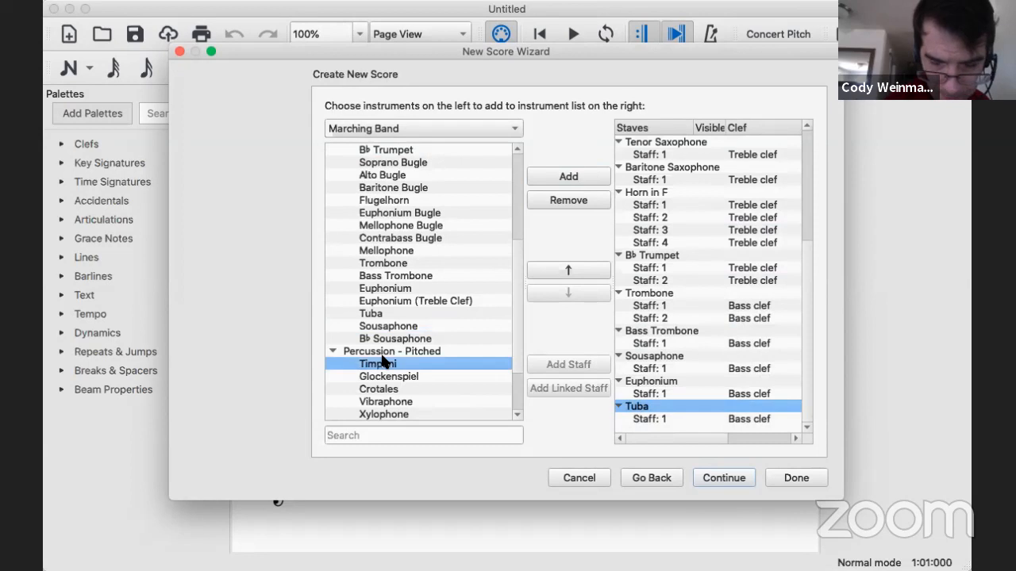
double_click(404, 364)
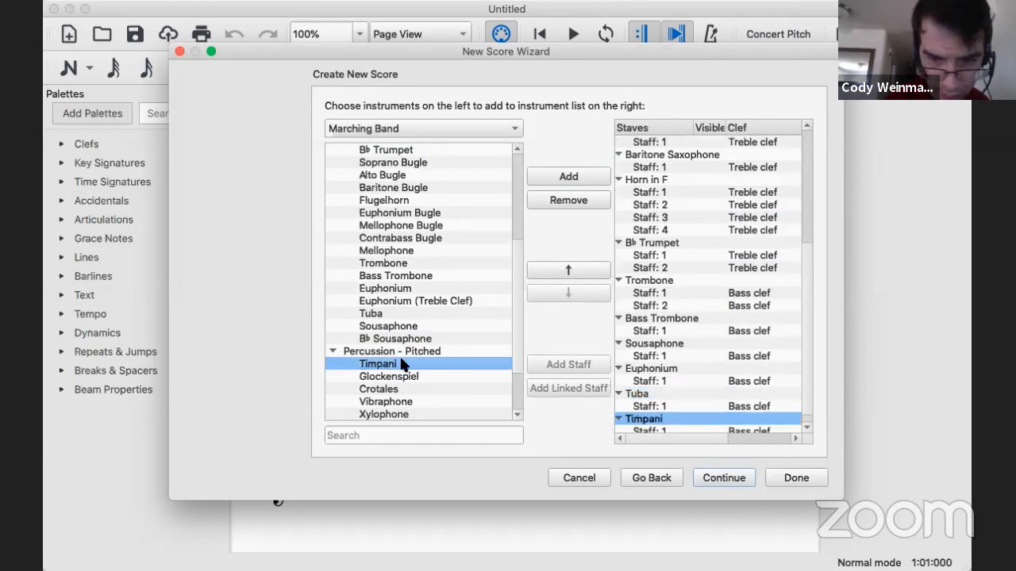
scroll(677, 369, "down", 1)
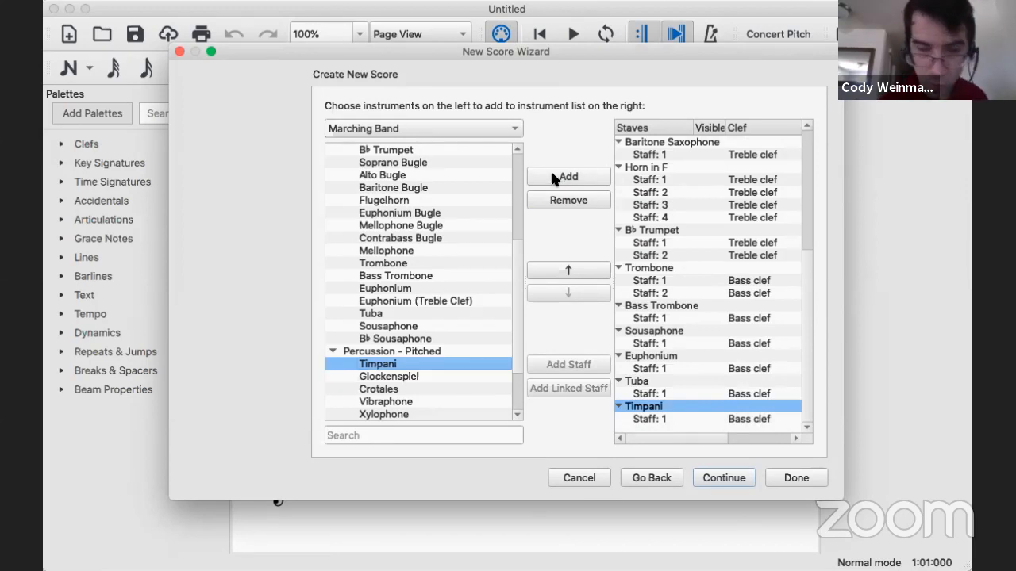
Add a Xylophone and a Glockenspiel to the score's instruments.
left_click(386, 416)
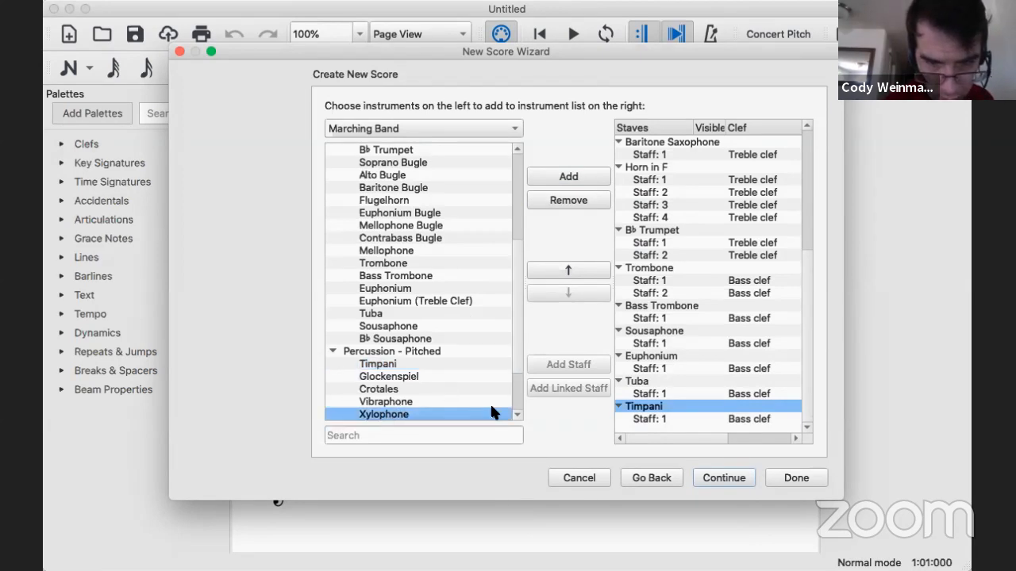
left_click(565, 178)
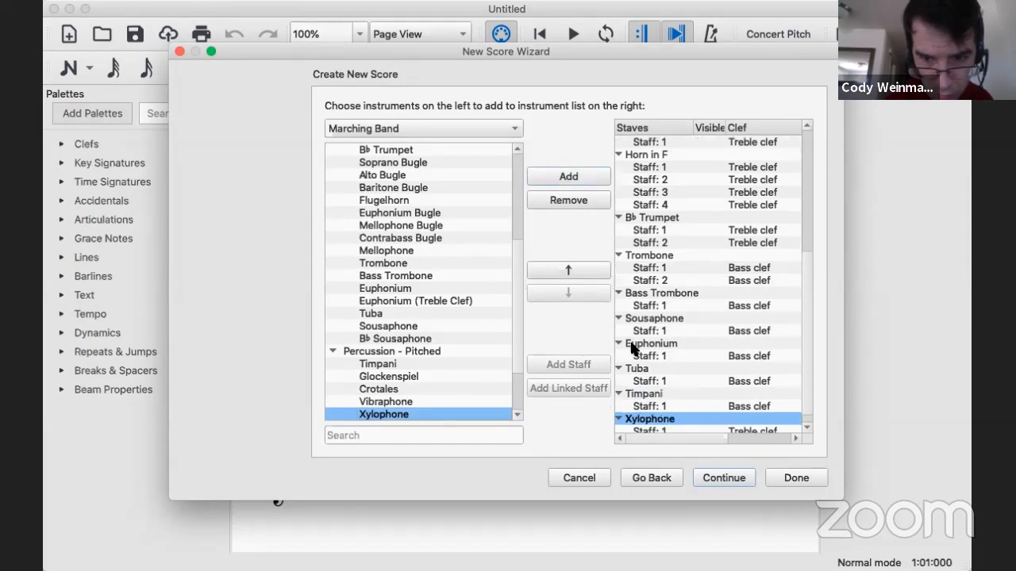
scroll(635, 349, "down", 1)
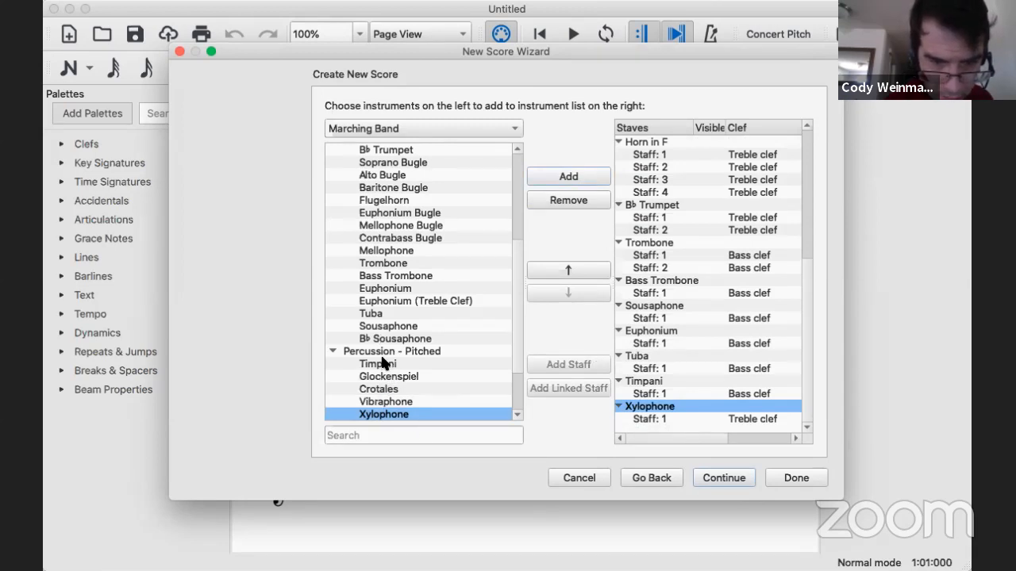
left_click(379, 378)
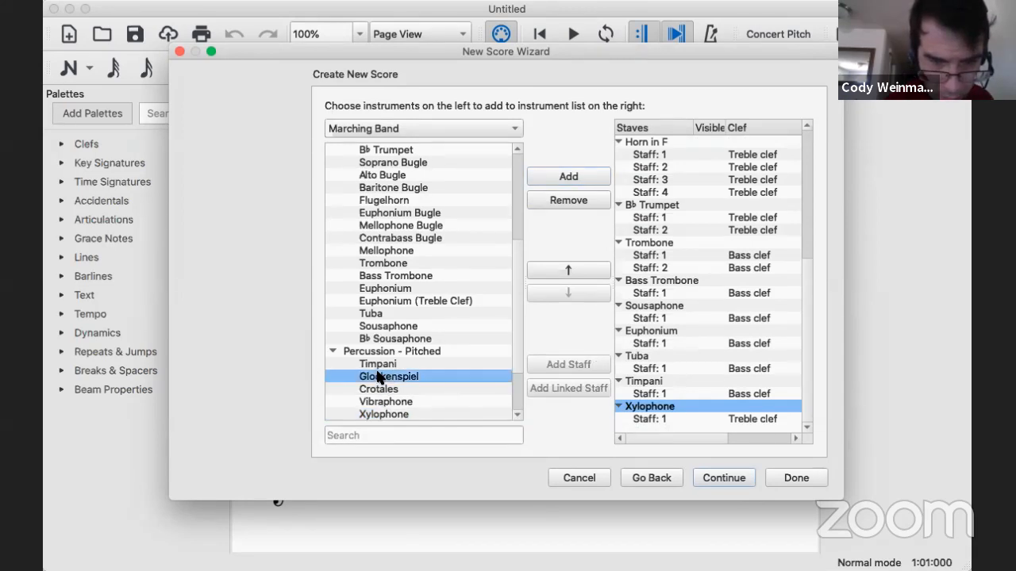
left_click(576, 173)
Look through the instruments available in the Percussion - Marching and Percussion - Unpitched groups.
scroll(444, 317, "down", 2)
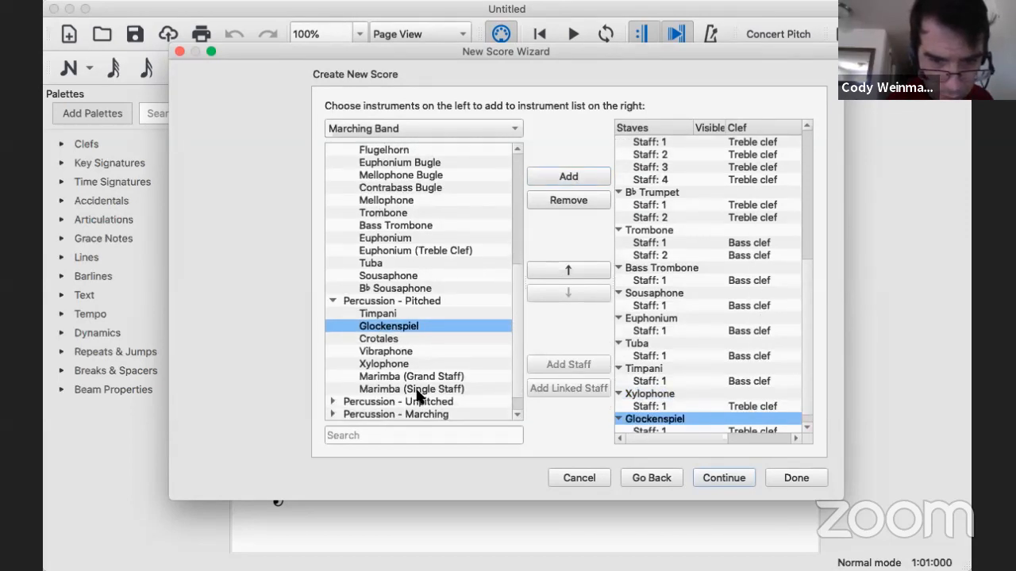
scroll(419, 397, "down", 1)
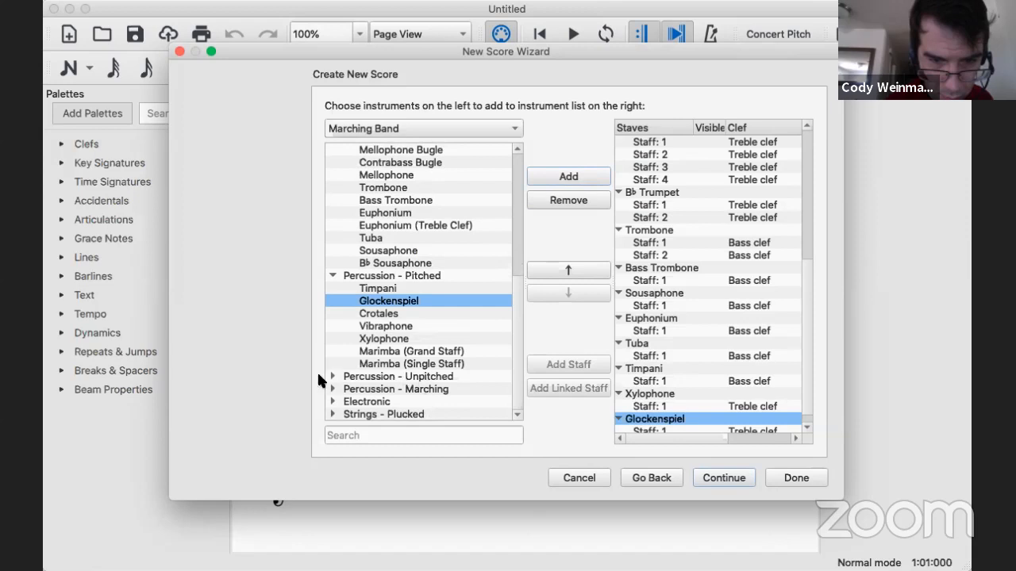
left_click(332, 389)
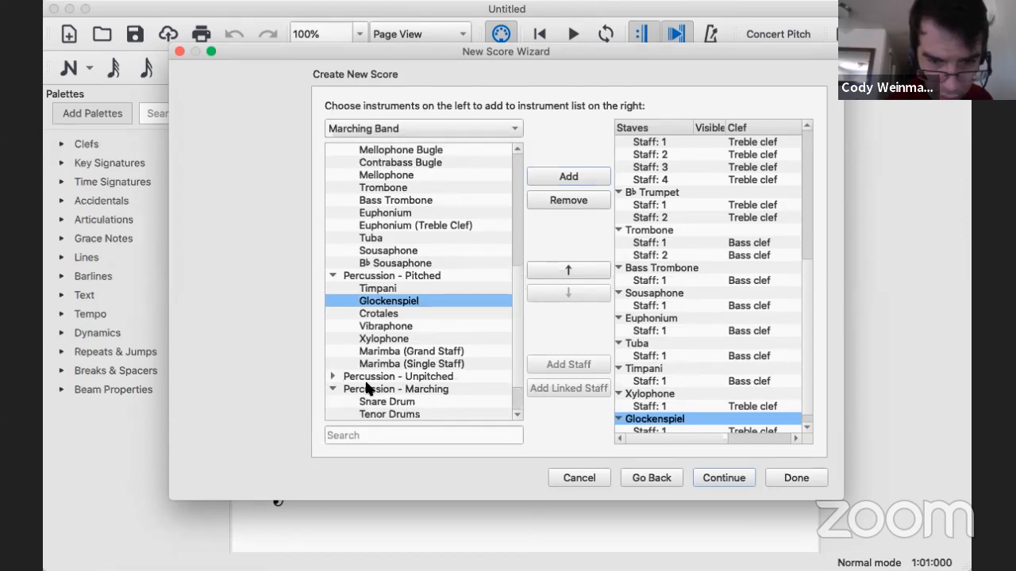
scroll(404, 381, "down", 2)
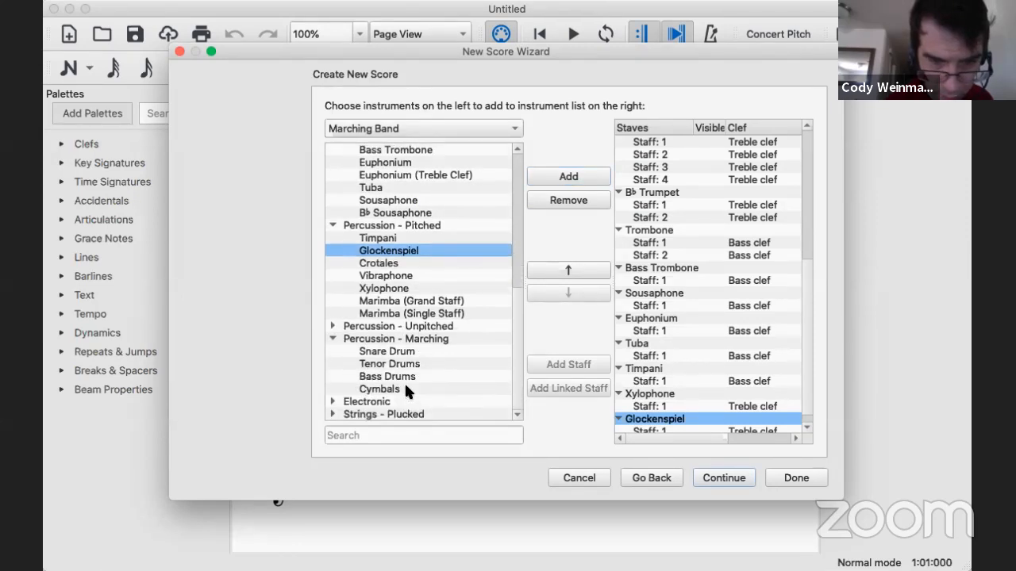
left_click(331, 327)
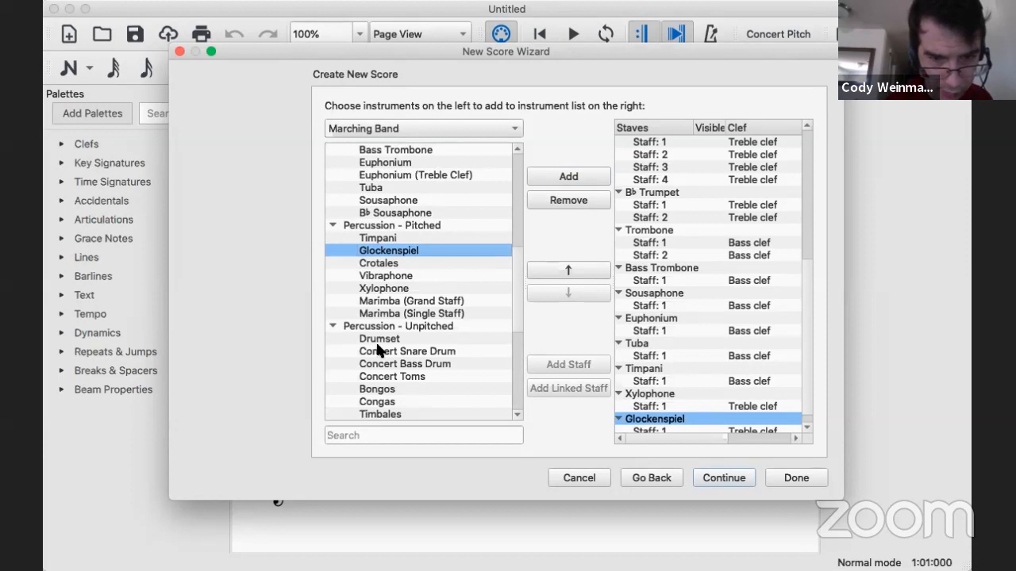
scroll(378, 350, "down", 3)
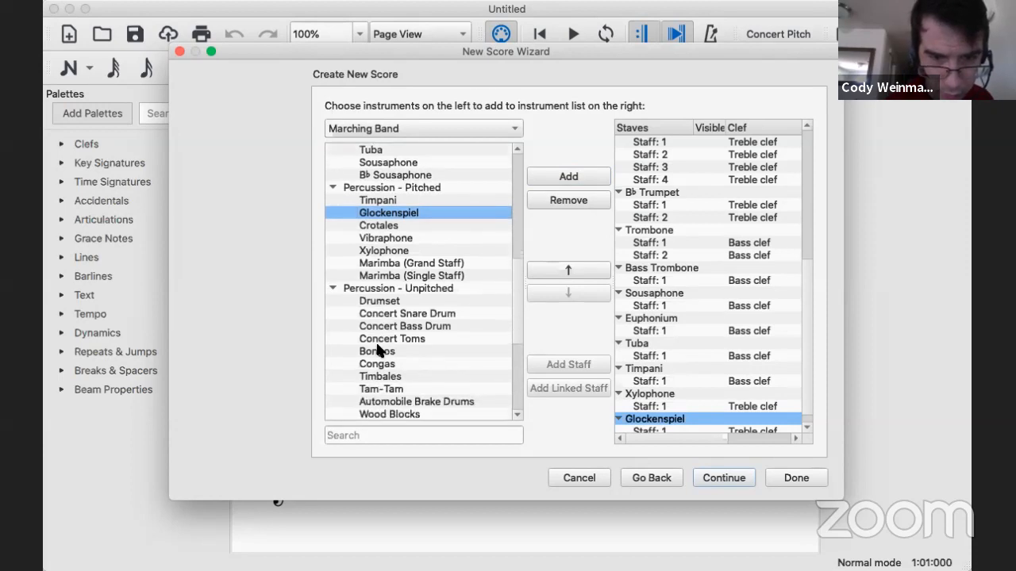
left_click(333, 287)
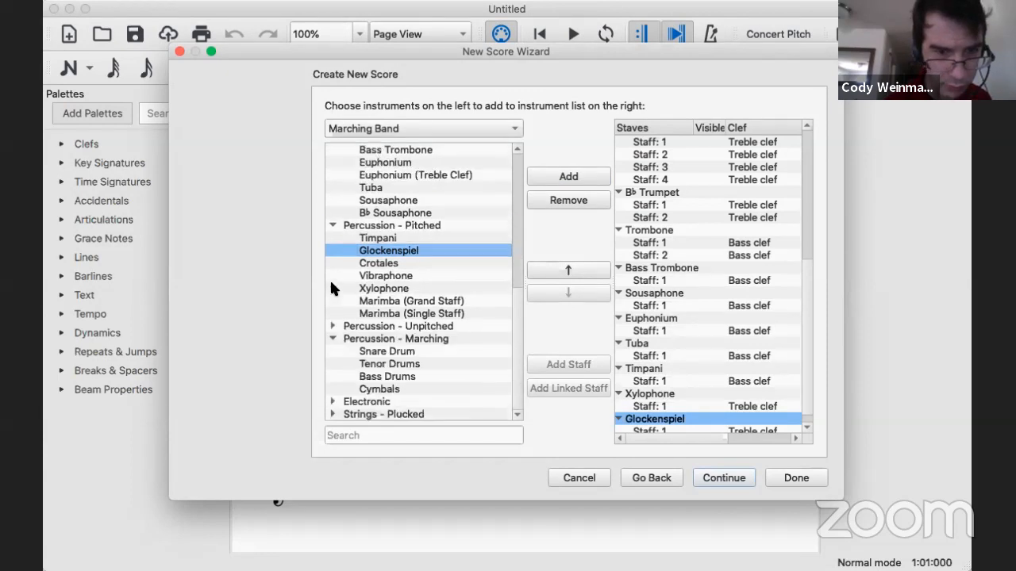
left_click(331, 335)
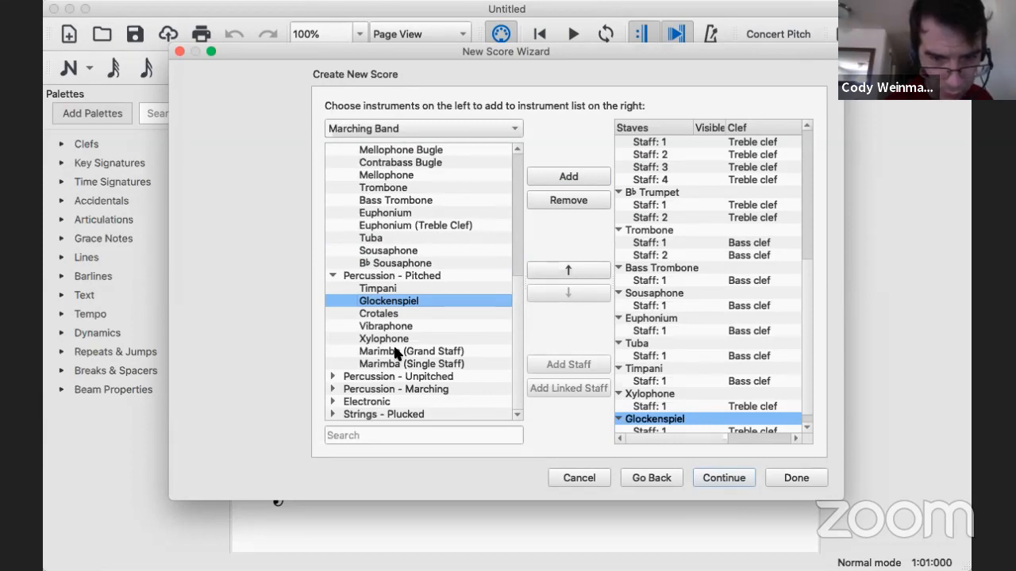
Expand the Percussion - Marching group and add a Snare Drum and Tenor Drums to the score's instruments.
left_click(327, 386)
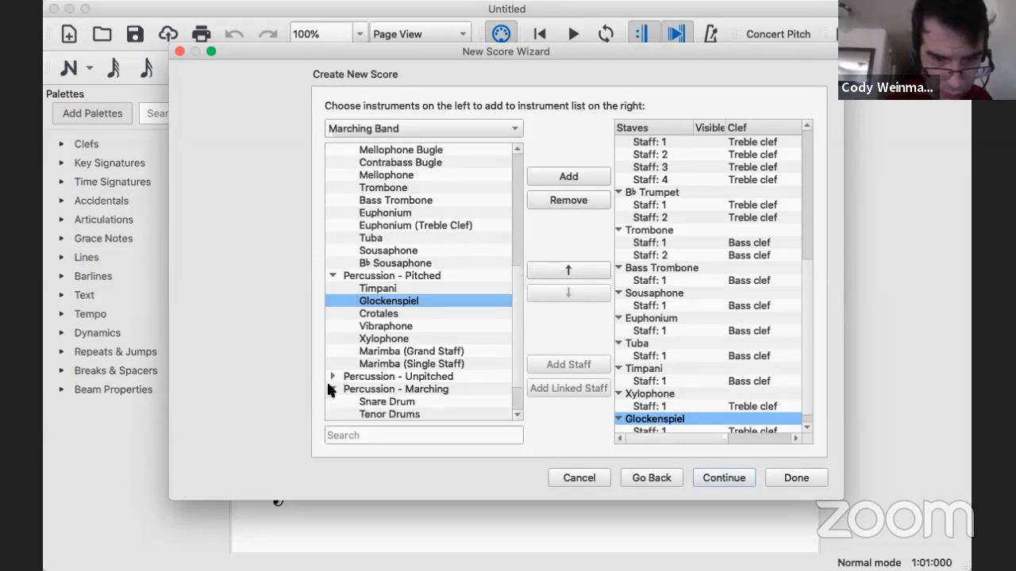
scroll(436, 377, "down", 2)
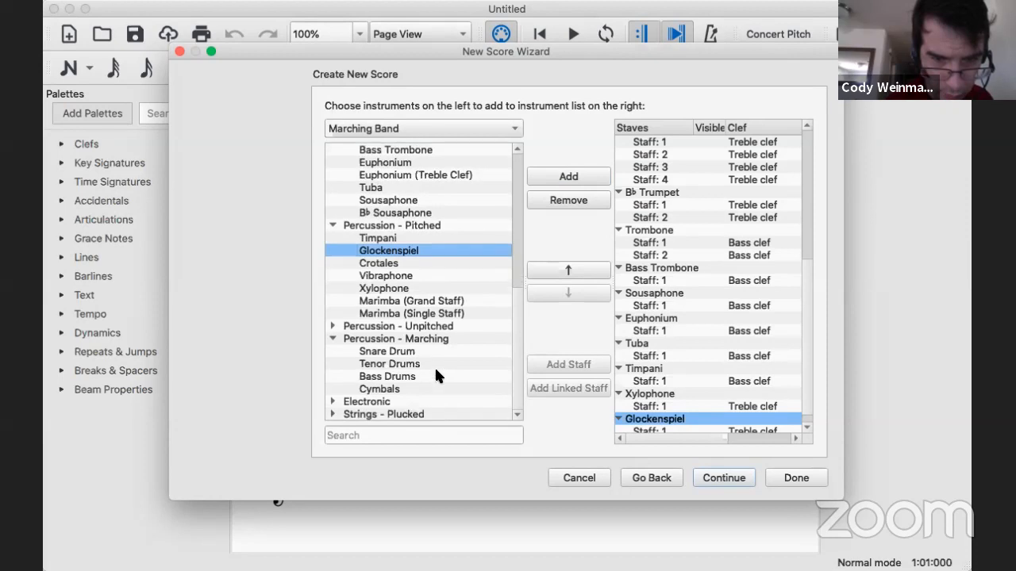
left_click(389, 353)
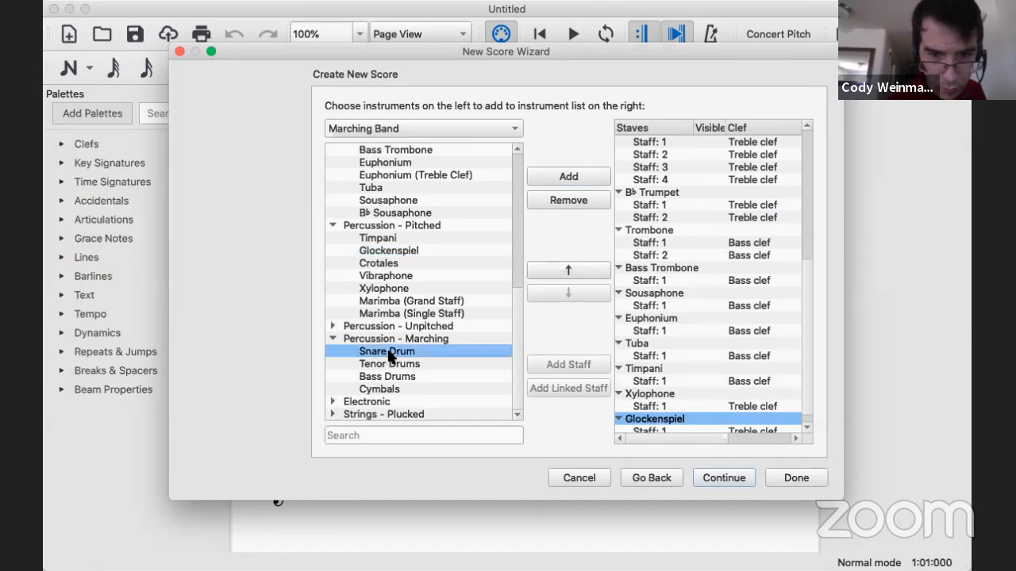
left_click(573, 173)
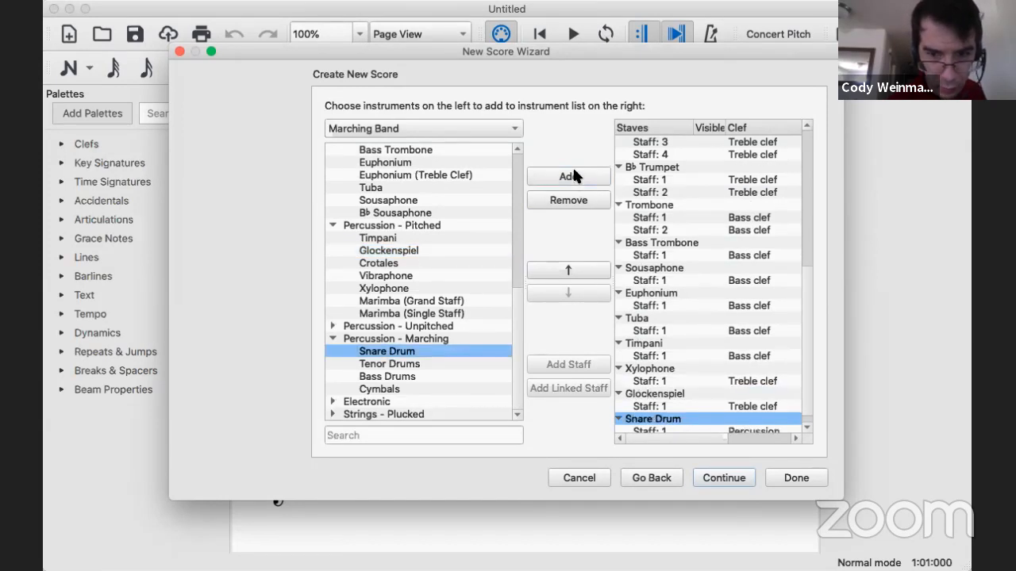
double_click(380, 365)
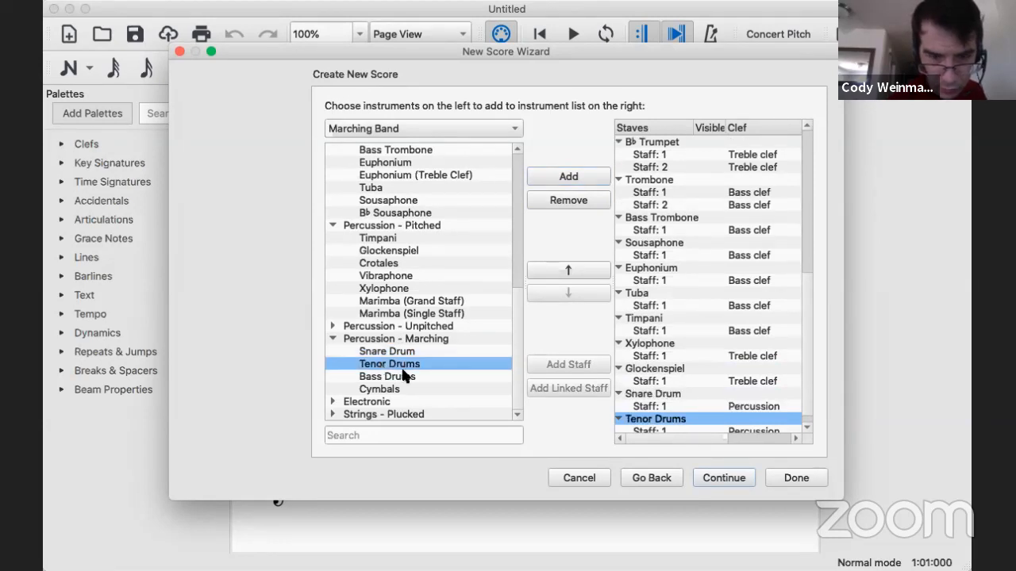
Add marching Bass Drums and Cymbals to the score's instruments after the Tenor Drums.
double_click(394, 379)
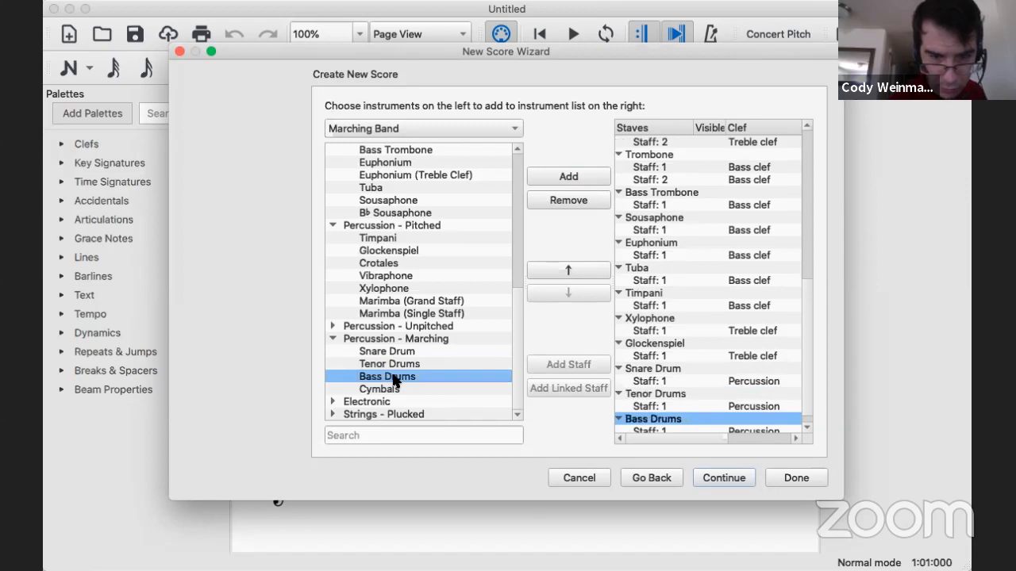
left_click(386, 389)
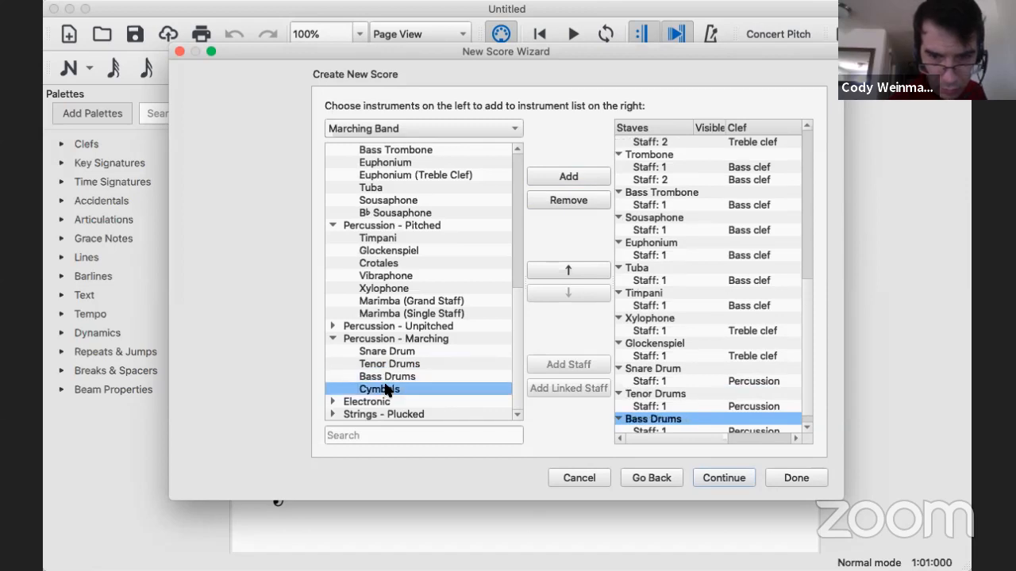
double_click(384, 390)
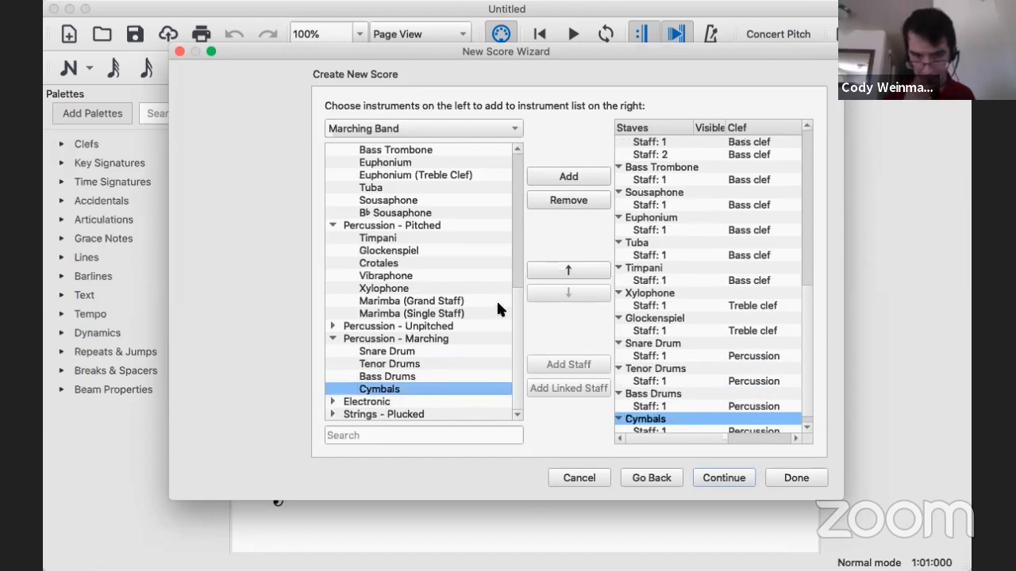
Look through the instruments available in the Electronic and Strings - Plucked groups.
left_click(332, 402)
scroll(429, 341, "down", 3)
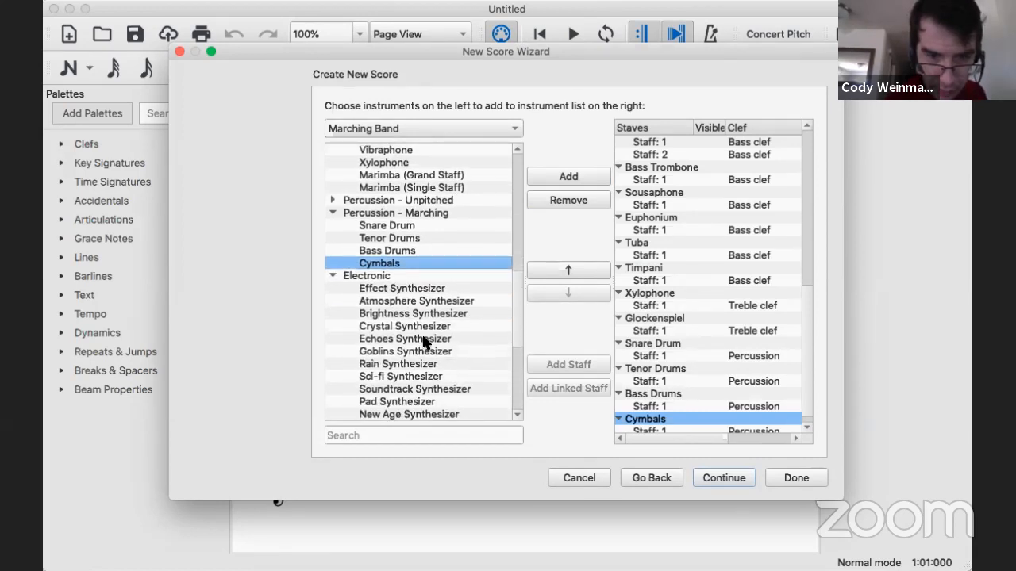
scroll(425, 343, "down", 2)
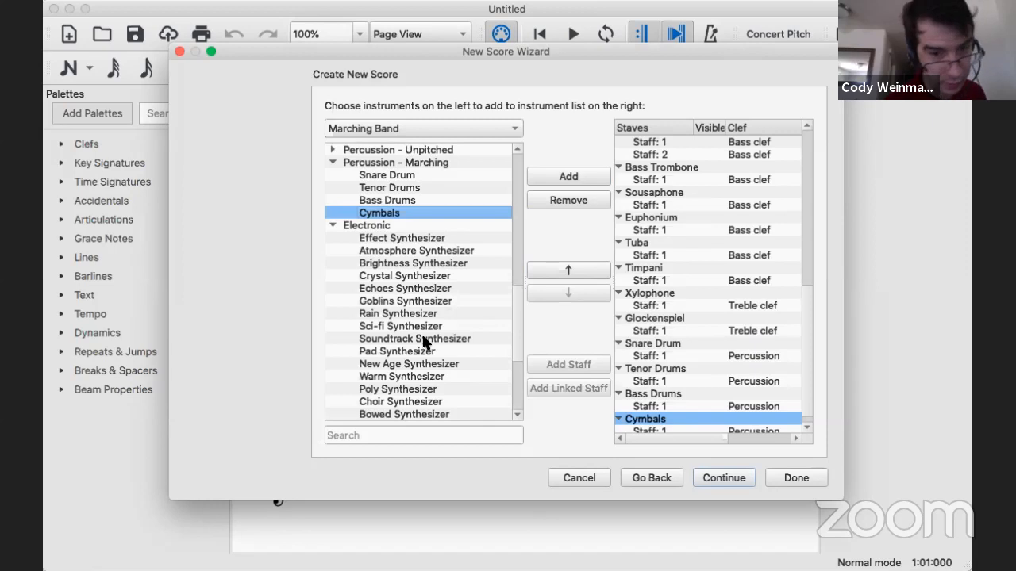
scroll(424, 341, "down", 7)
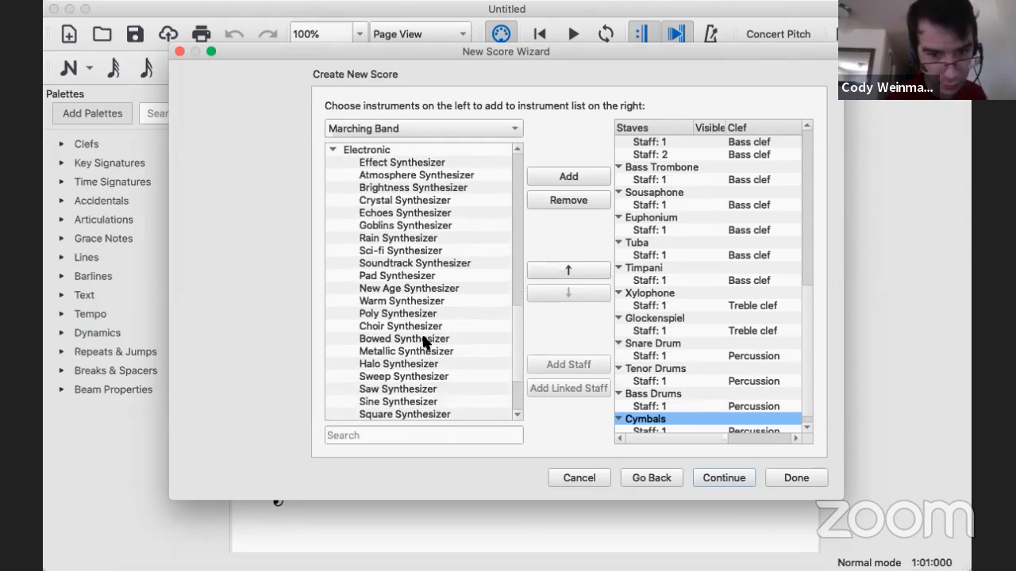
scroll(425, 342, "down", 1)
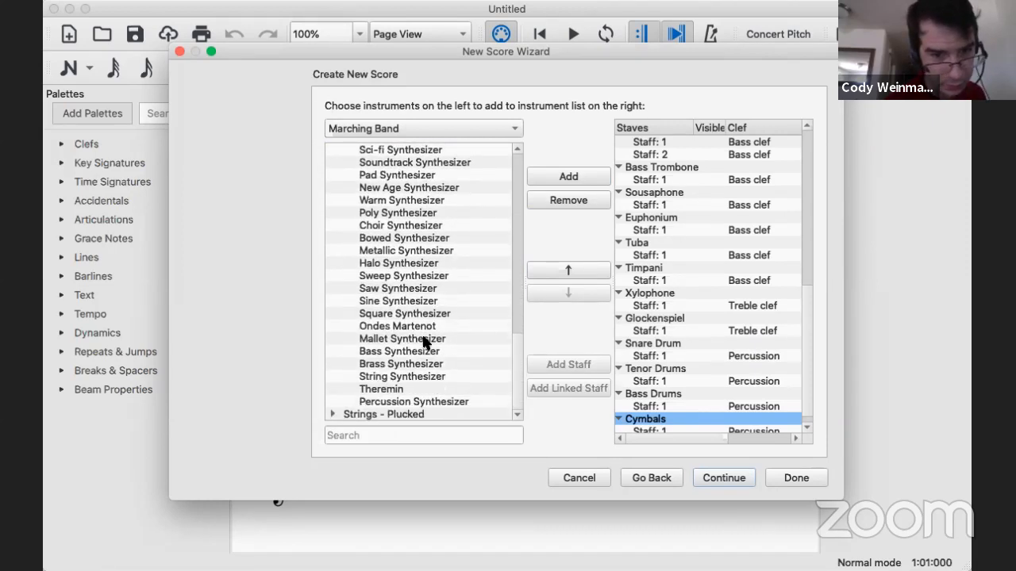
left_click(397, 418)
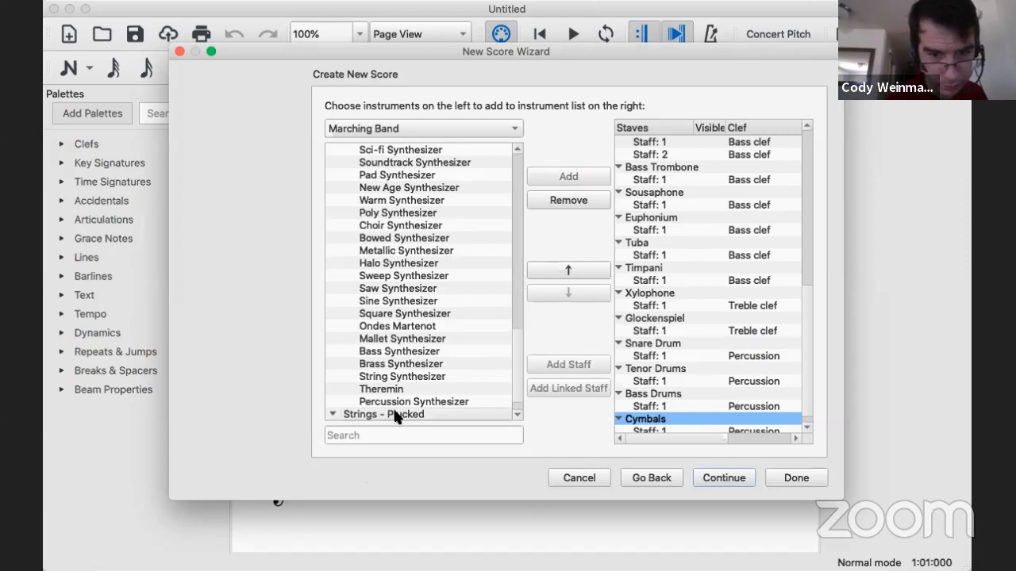
left_click(332, 414)
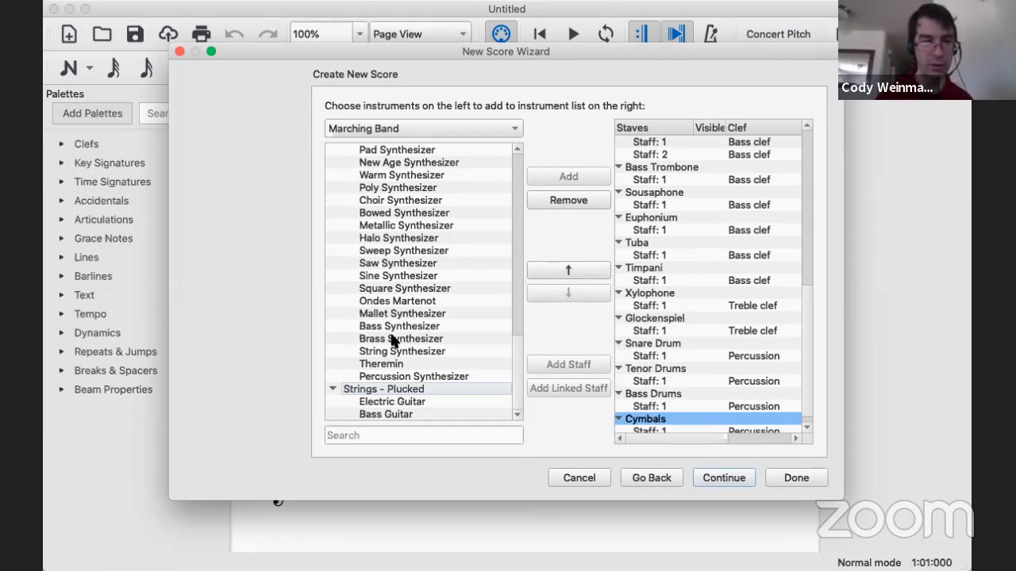
Accept the instrument list, then set the key signature to two flats and the time signature to common time (C).
left_click(724, 479)
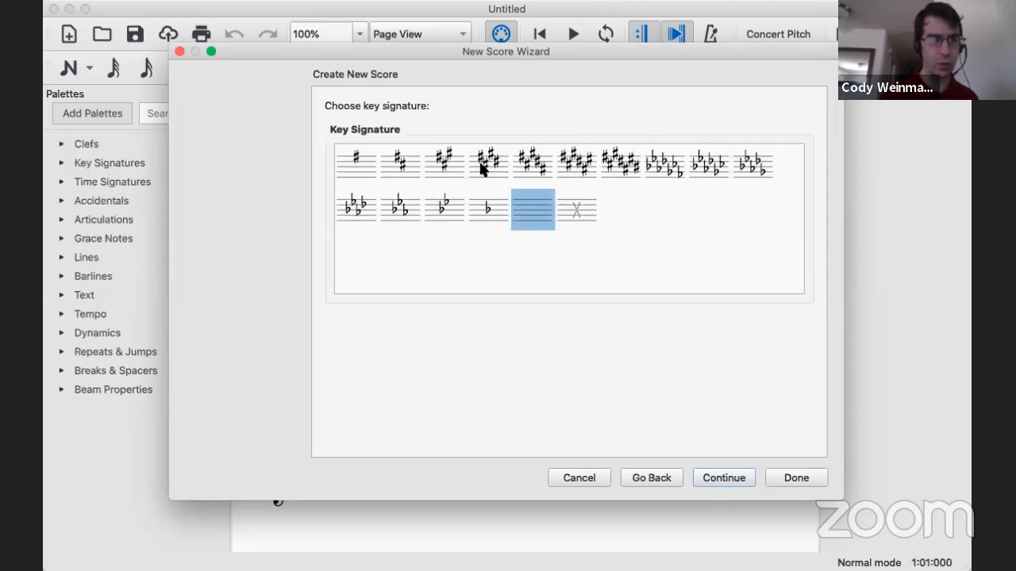
left_click(581, 213)
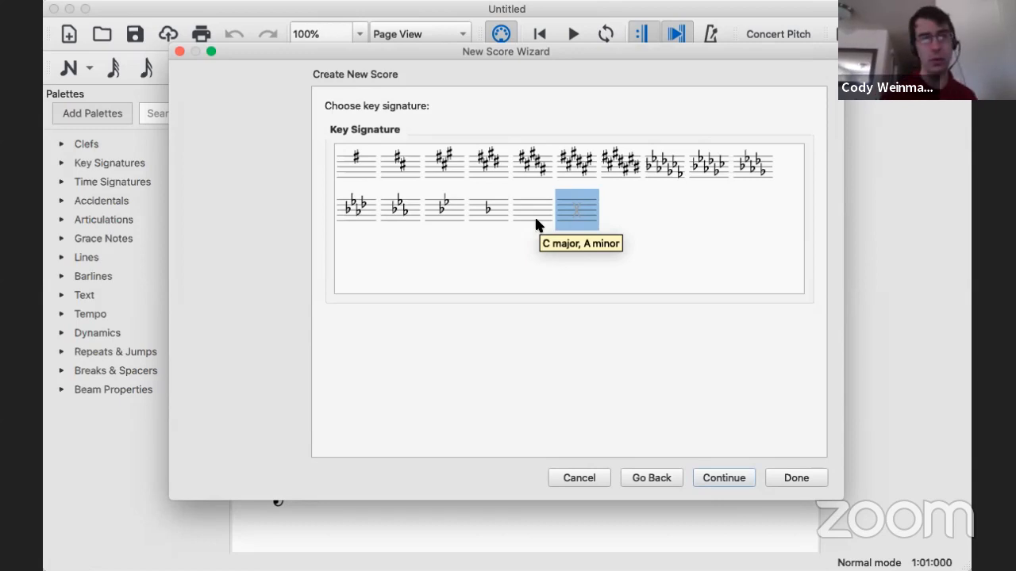
left_click(449, 205)
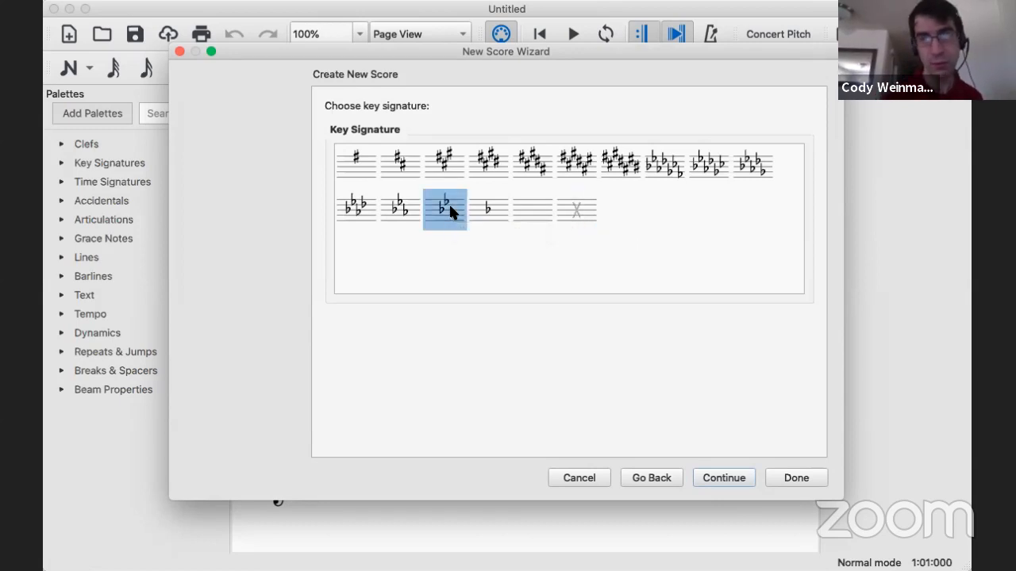
left_click(735, 478)
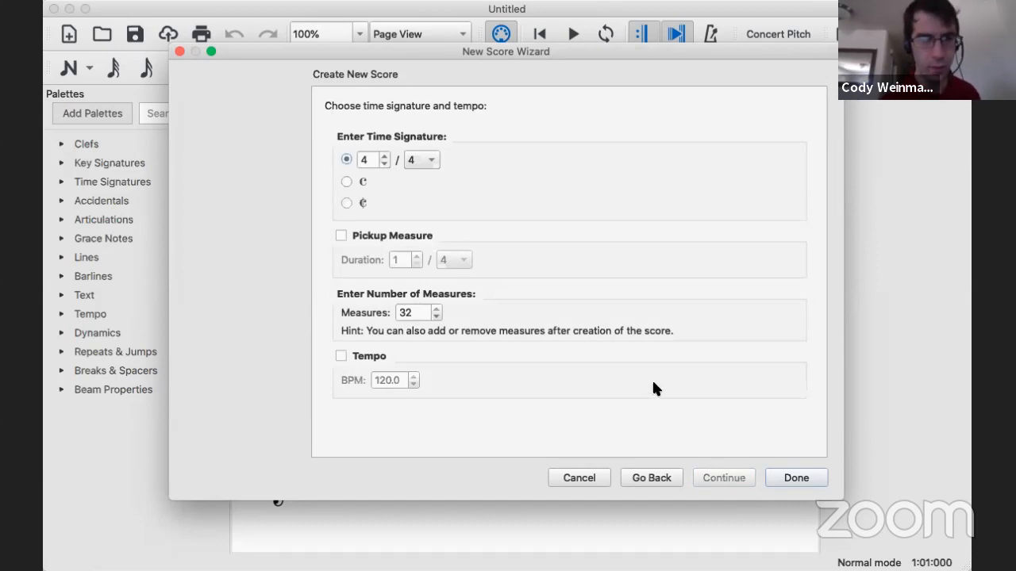
left_click(347, 182)
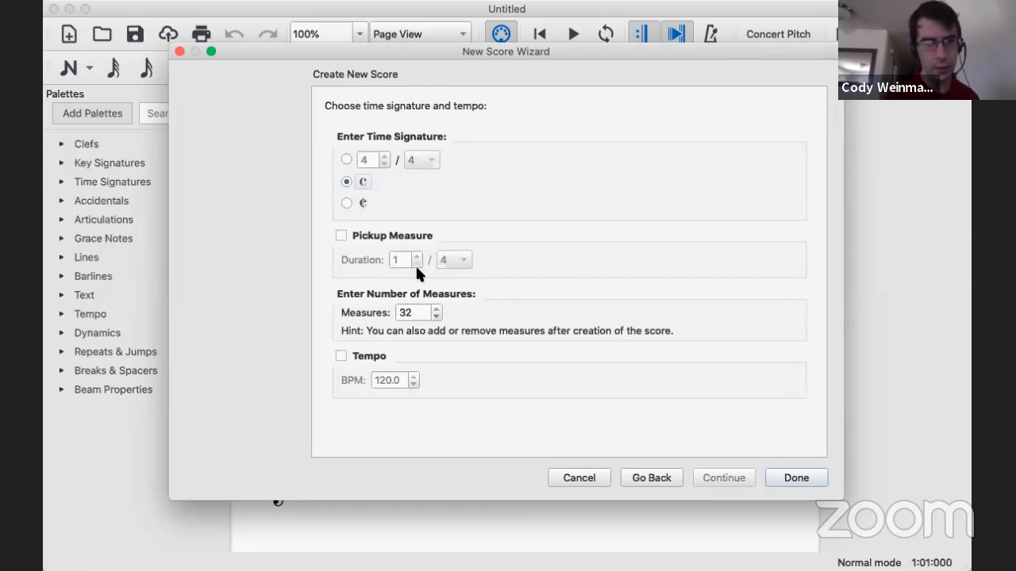
left_click(344, 231)
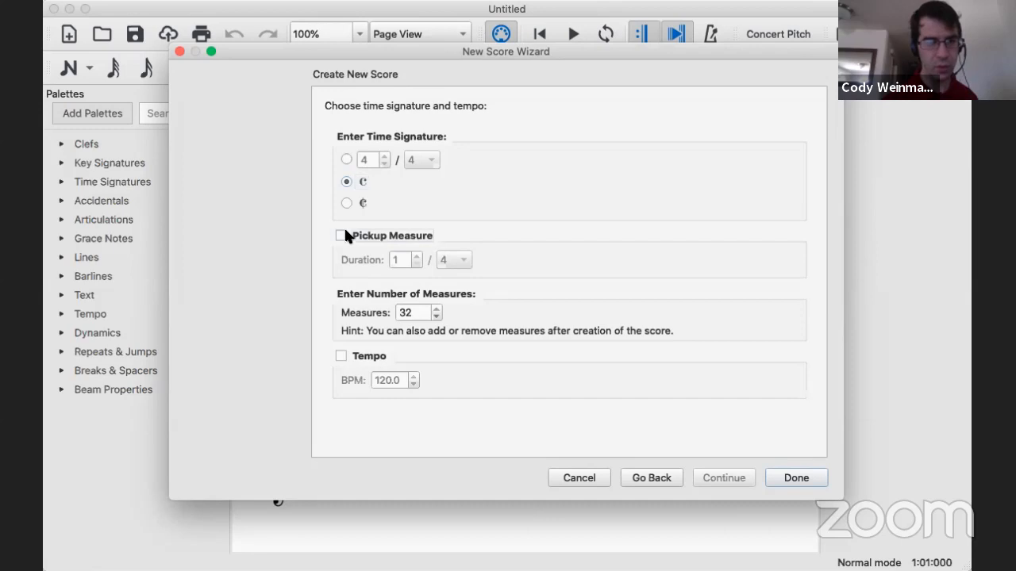
left_click(341, 231)
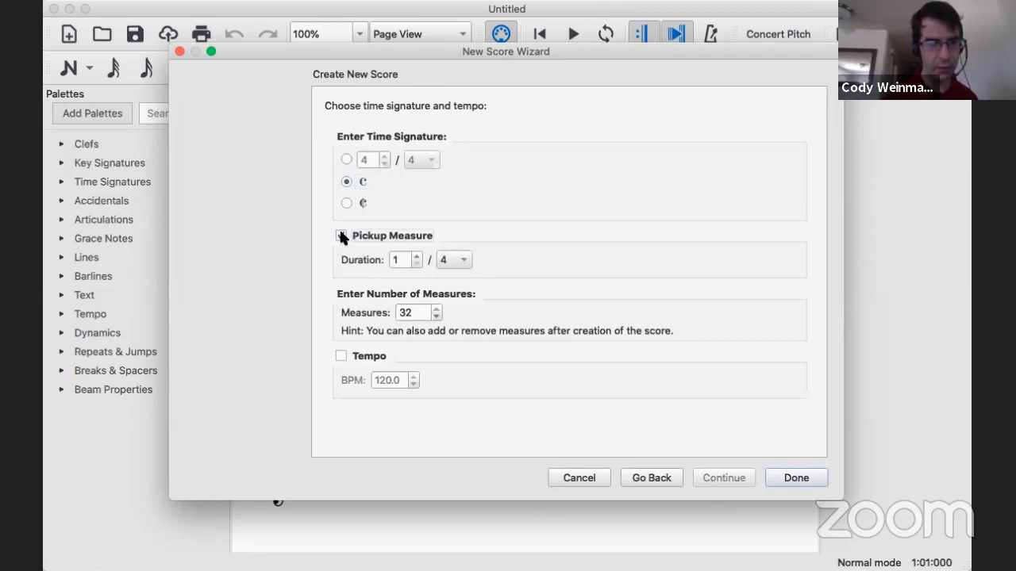
left_click(414, 255)
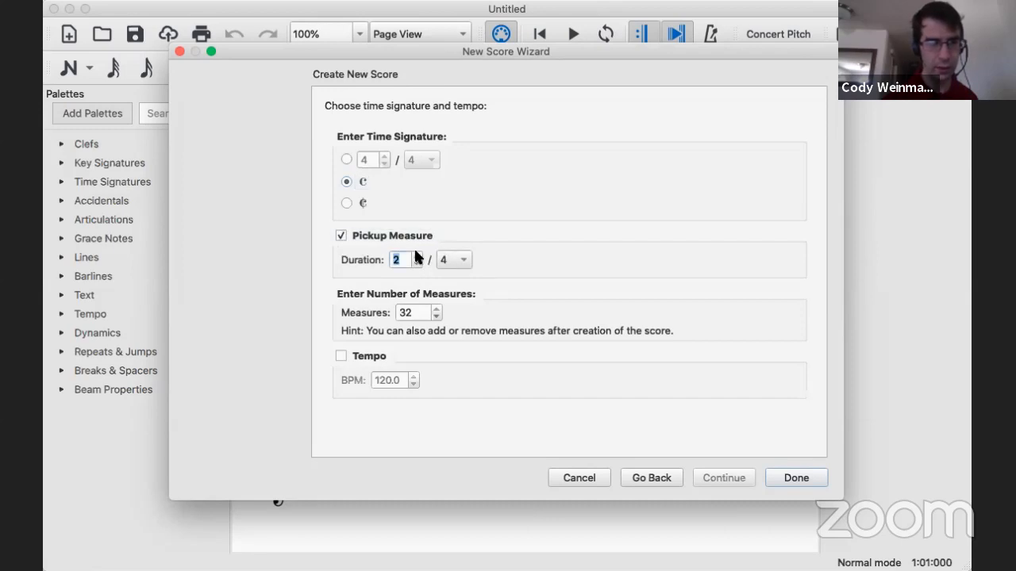
left_click(415, 253)
left_click(339, 236)
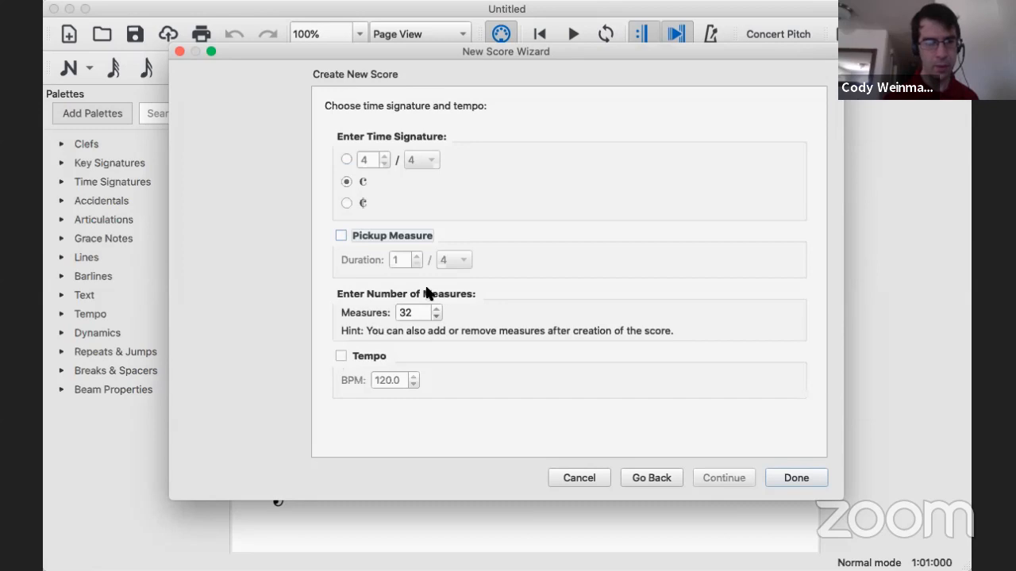
Set the number of measures in the new score to 40.
left_click(436, 309)
left_click(436, 310)
left_click(436, 310)
left_click(436, 310)
left_click(436, 310)
left_click(436, 309)
left_click(436, 310)
left_click(436, 310)
left_click(436, 309)
left_click(435, 309)
left_click(436, 310)
left_click(436, 309)
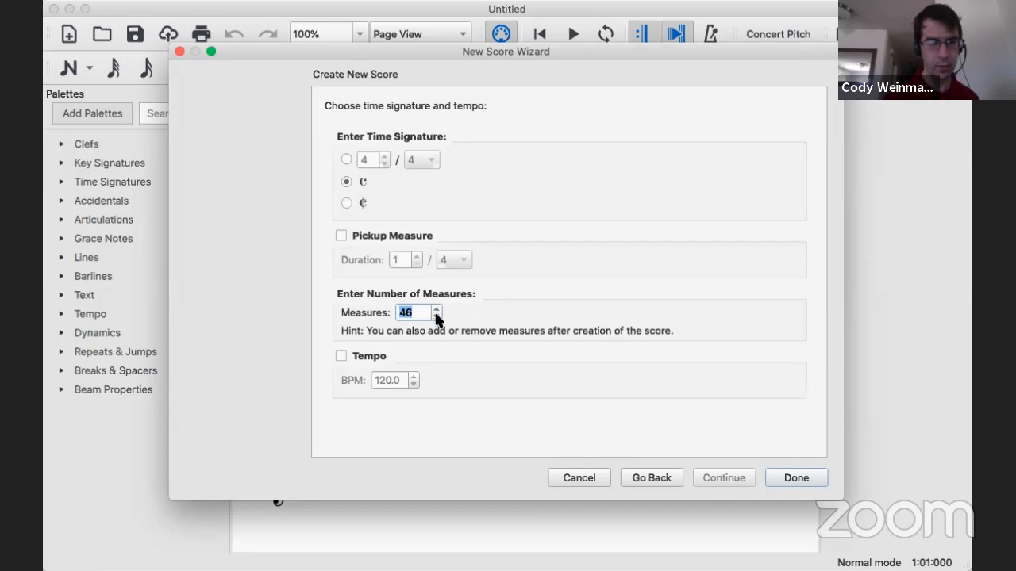
left_click(436, 318)
left_click(436, 317)
left_click(436, 317)
left_click(436, 318)
left_click(436, 318)
left_click(436, 318)
Enable a tempo marking of 112 BPM and finish creating the score.
left_click(341, 357)
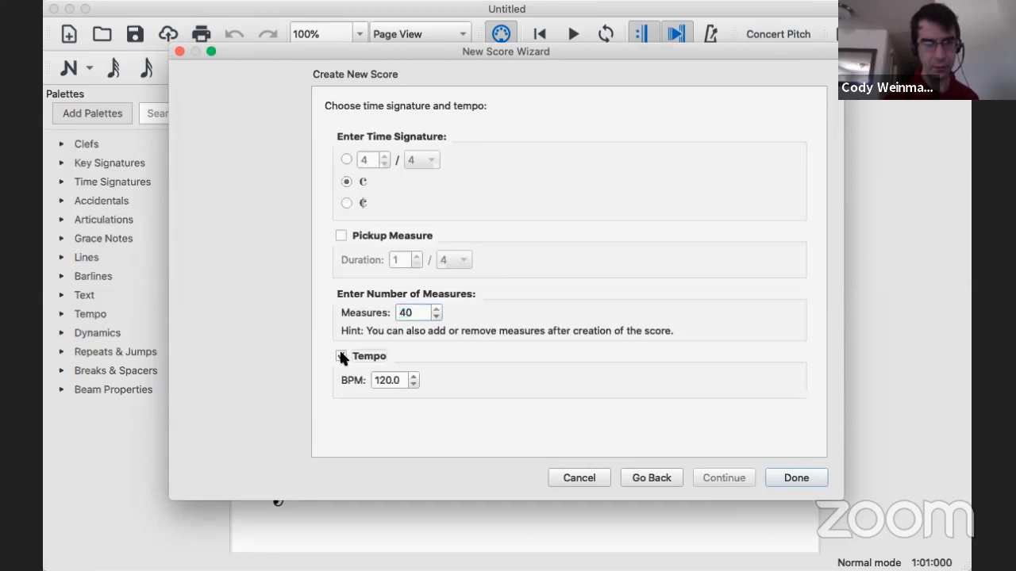
double_click(413, 381)
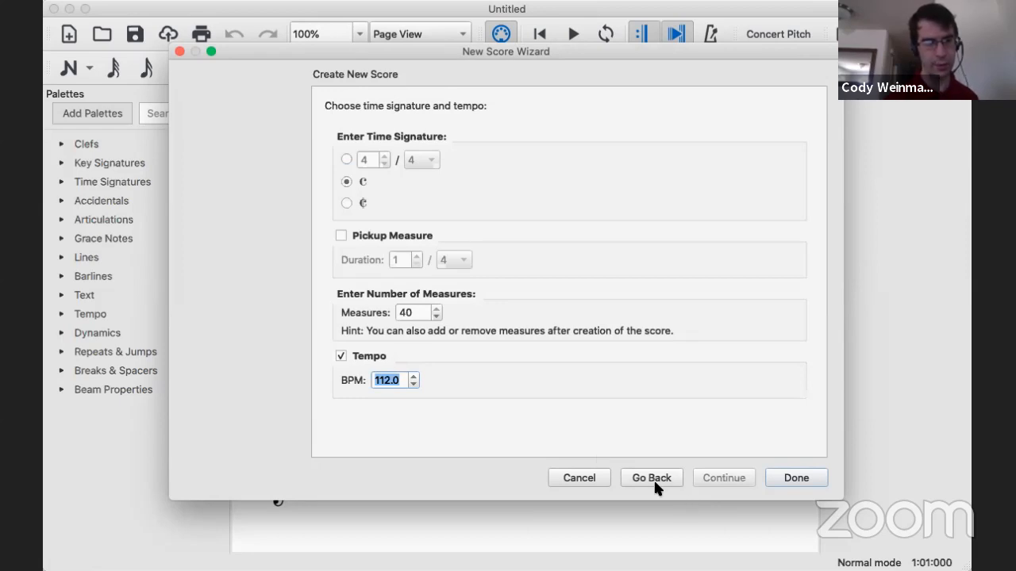
left_click(809, 483)
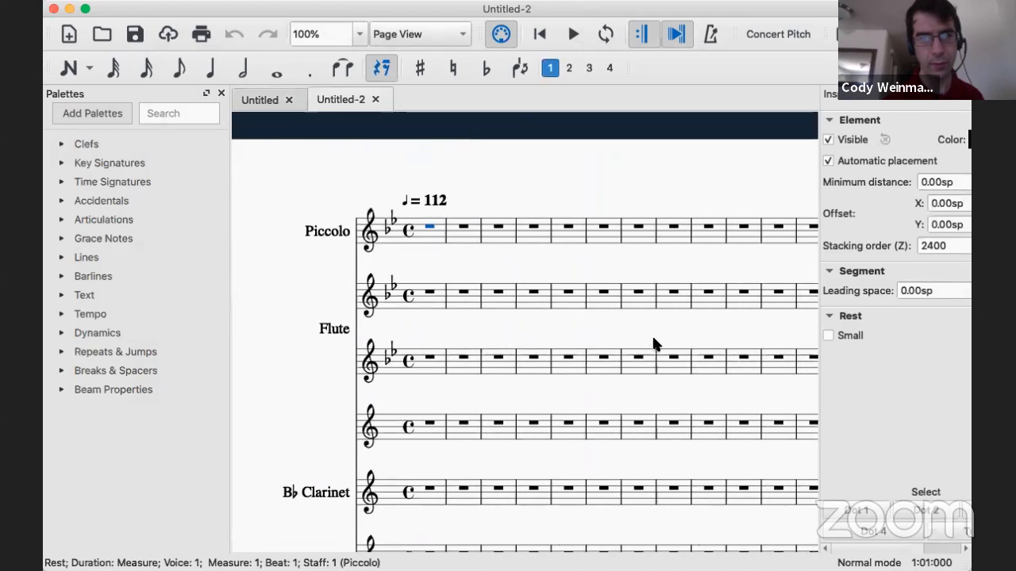
Replace the subtitle on the title page with "Marching Template".
scroll(653, 338, "left", 6)
double_click(336, 214)
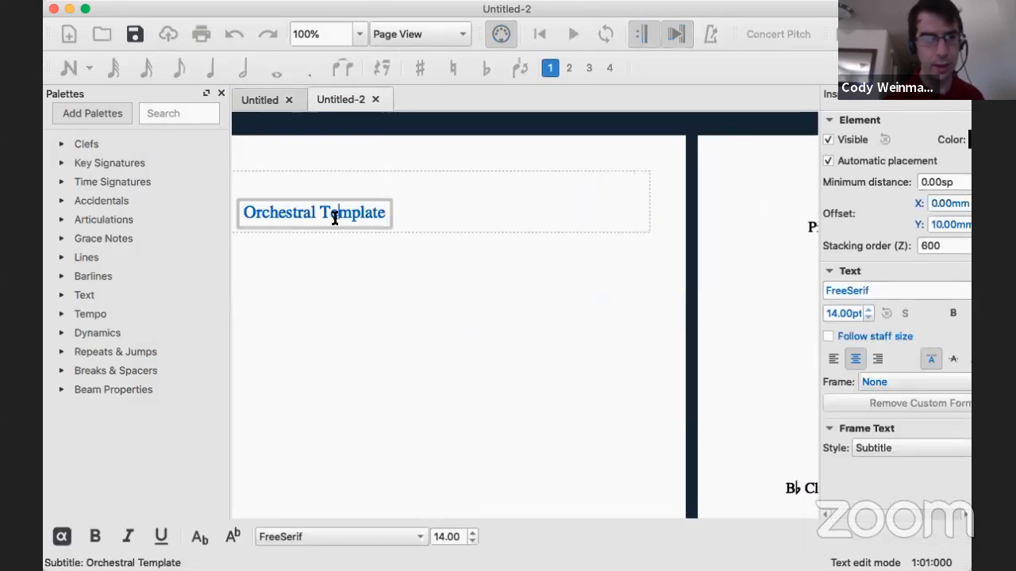
left_click(383, 209)
left_click_drag(383, 209, 186, 203)
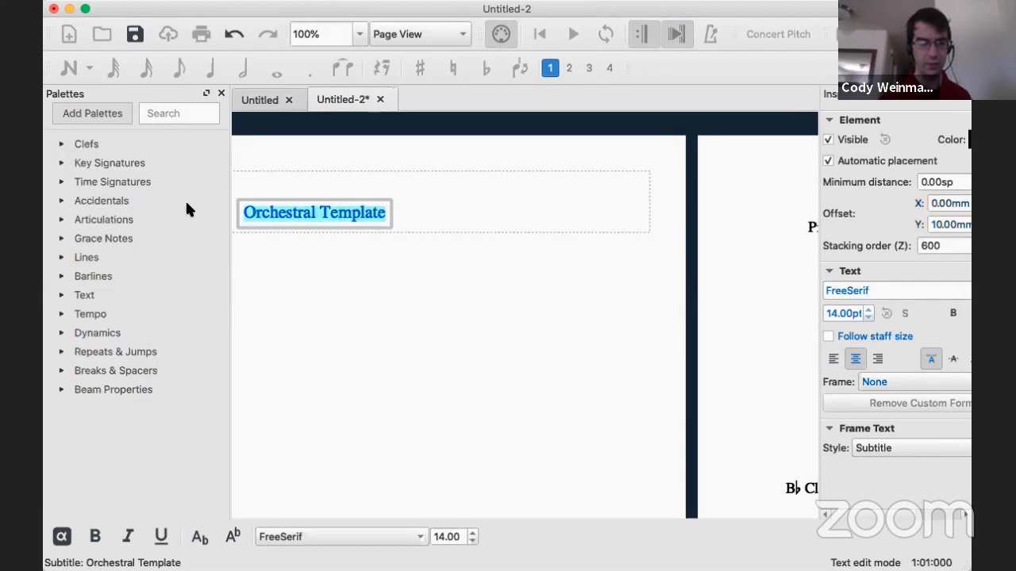
type("Mar")
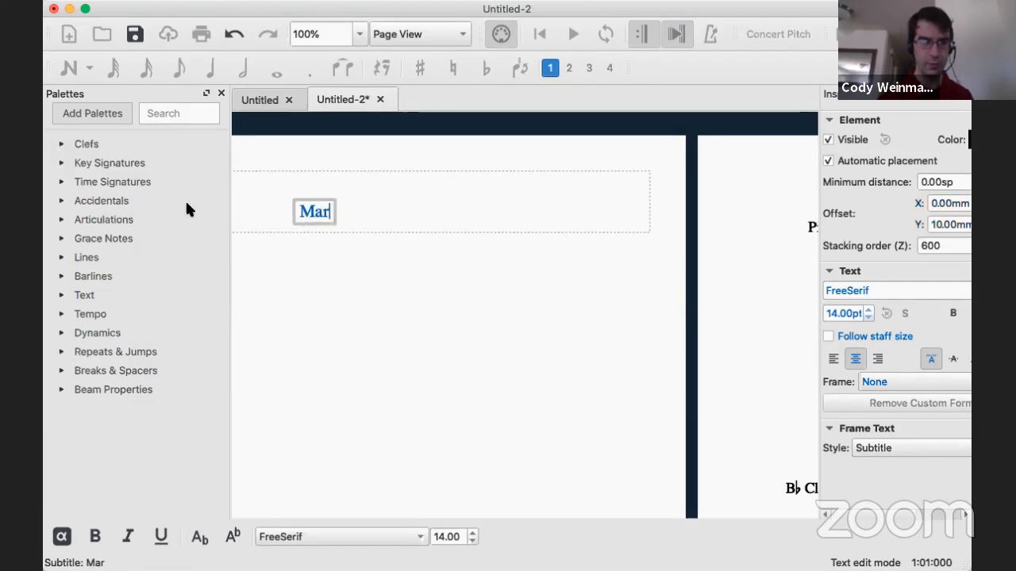
type("ching")
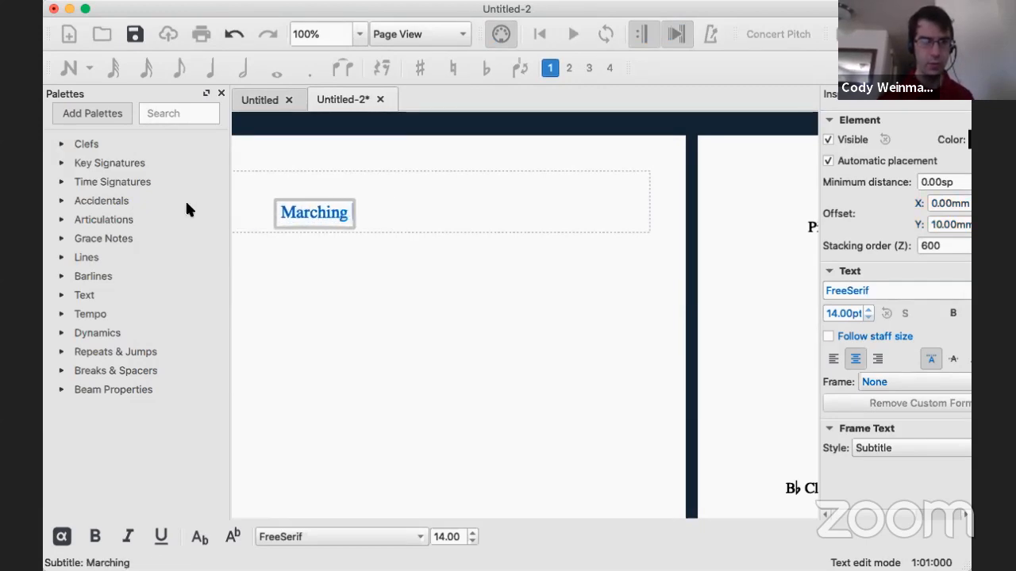
type(" T")
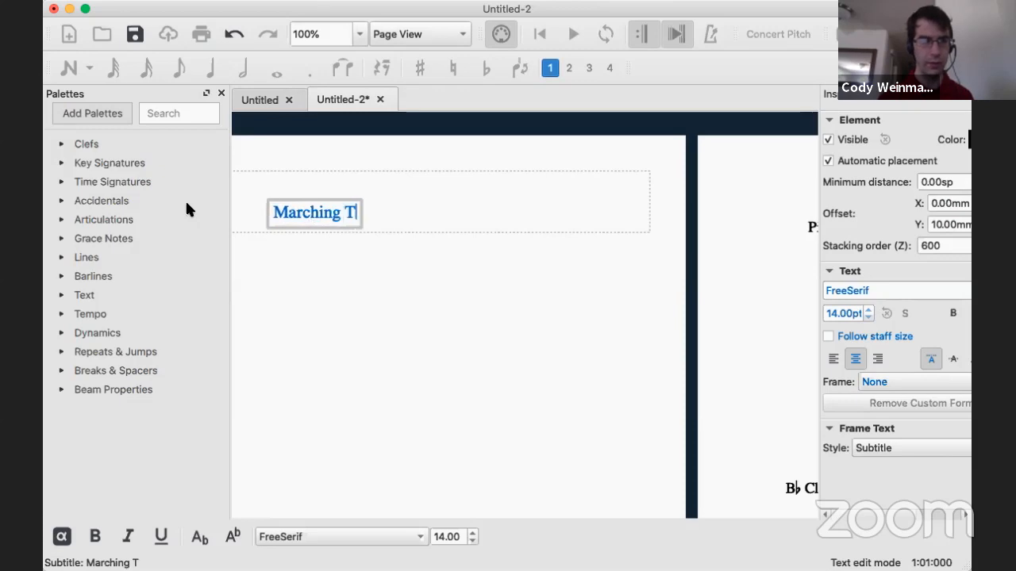
type("emplate")
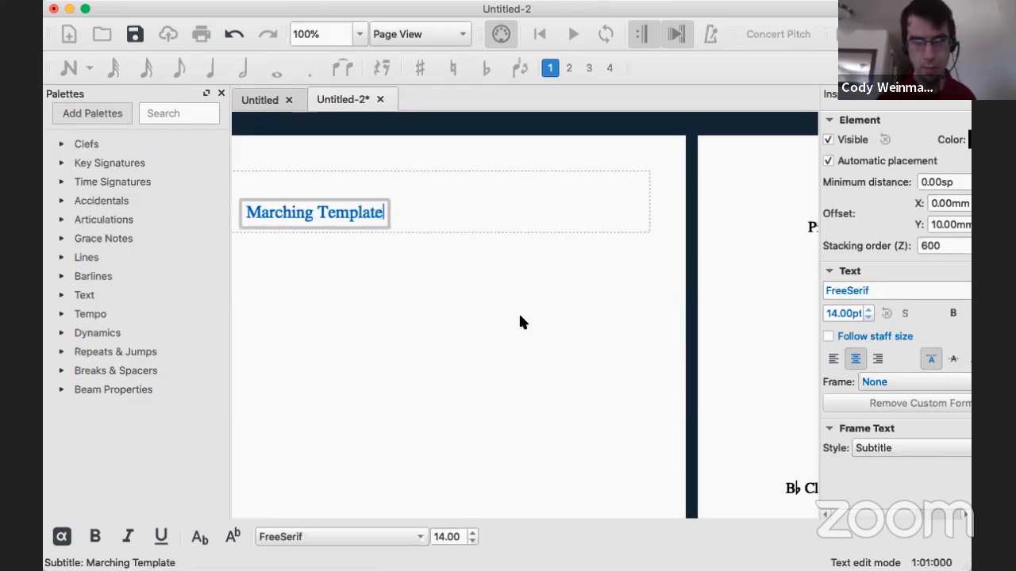
Examine the woodwind staves of the new score, from Piccolo down to the saxophones.
scroll(585, 361, "right", 10)
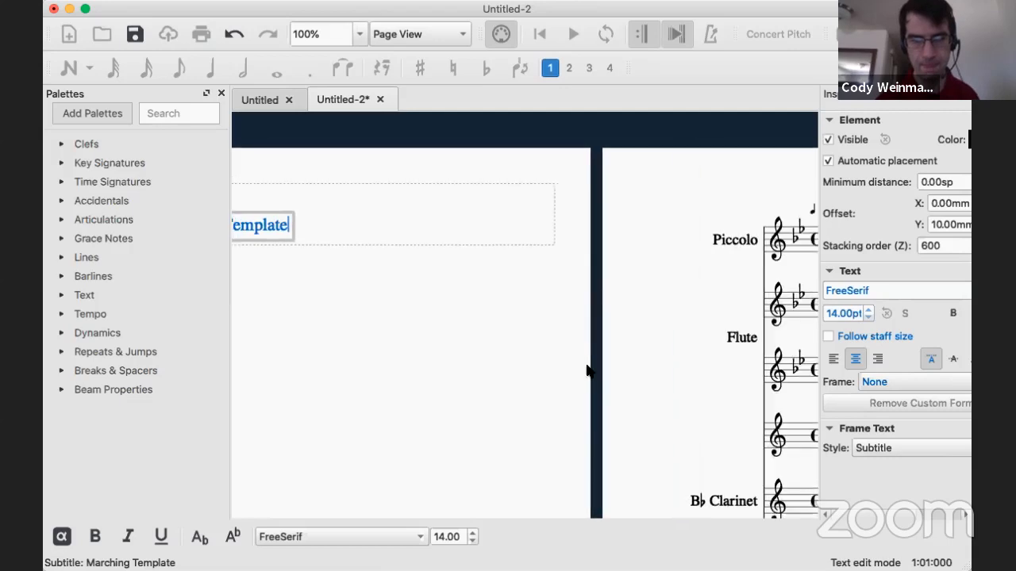
scroll(586, 365, "left", 3)
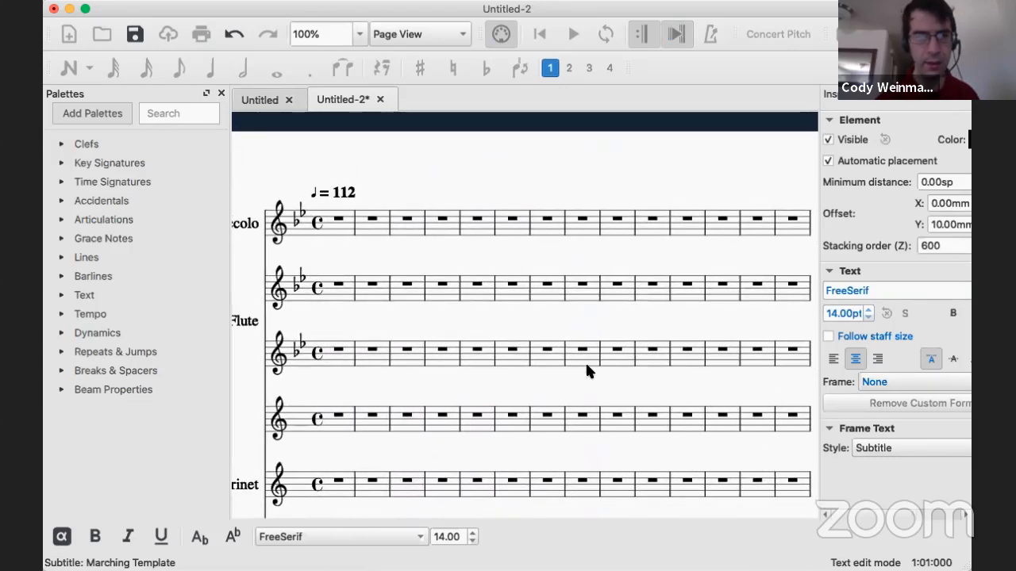
scroll(585, 365, "down", 10)
scroll(586, 366, "left", 5)
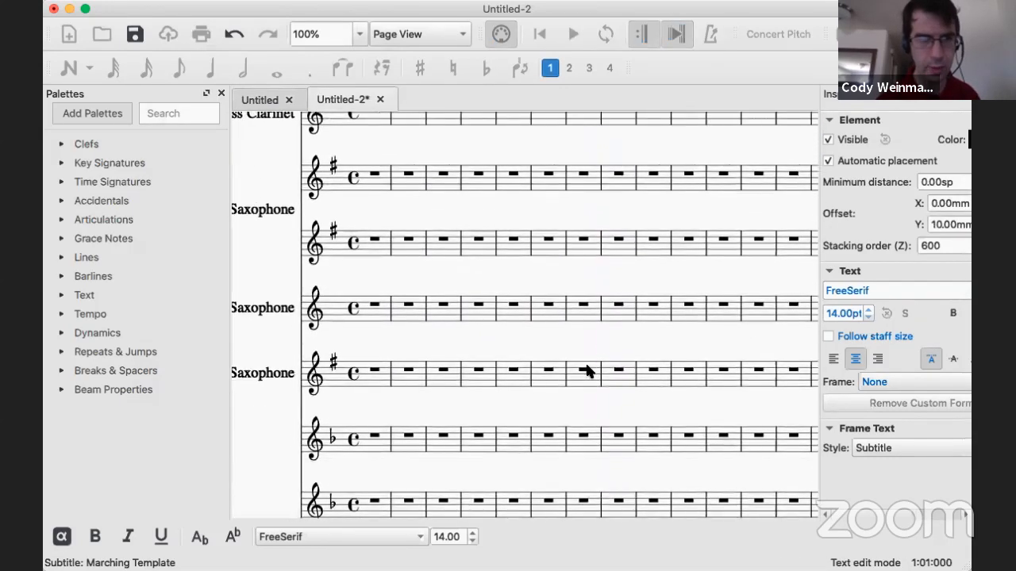
scroll(585, 367, "up", 8)
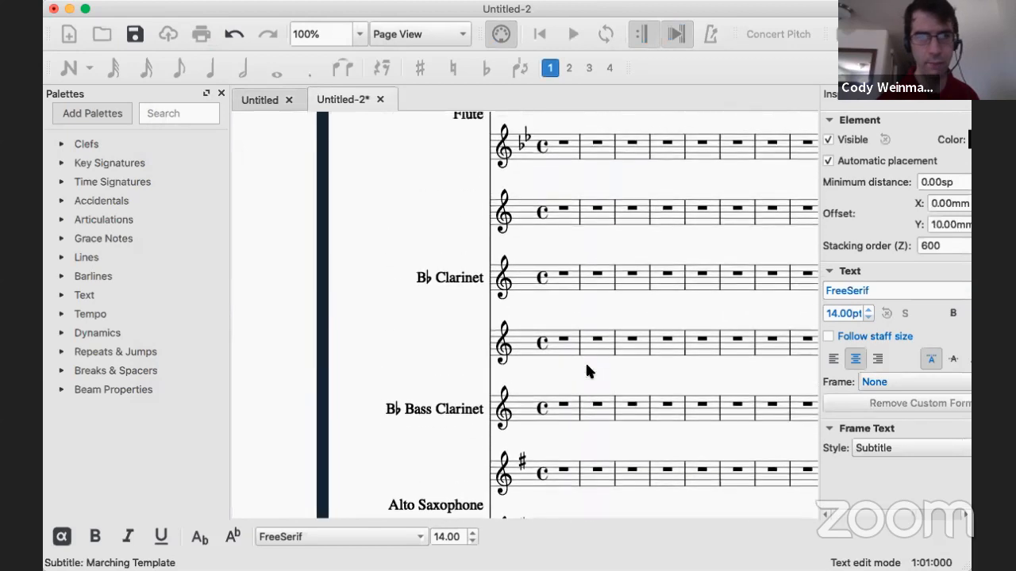
scroll(586, 371, "up", 5)
scroll(585, 370, "down", 3)
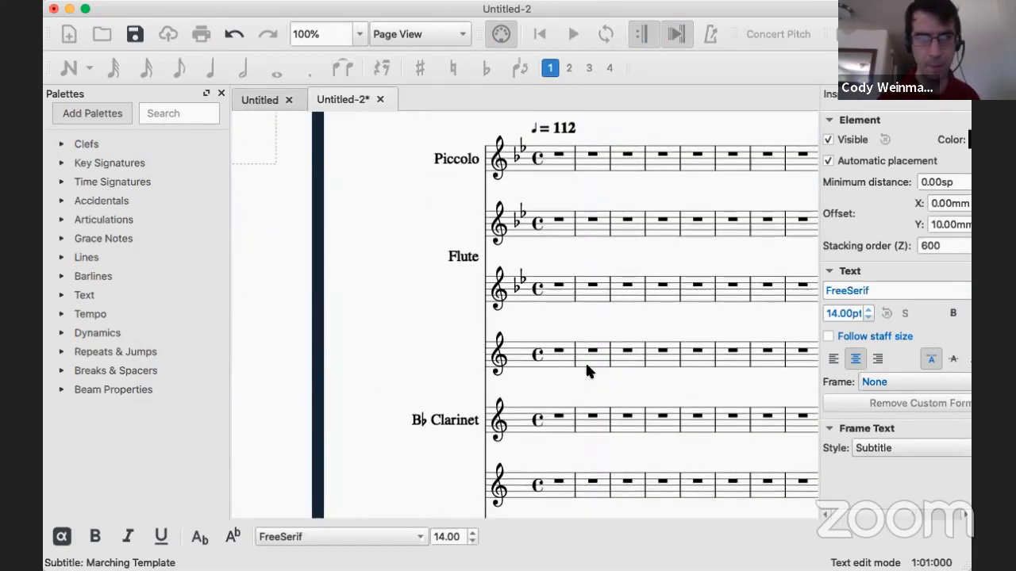
scroll(586, 365, "right", 3)
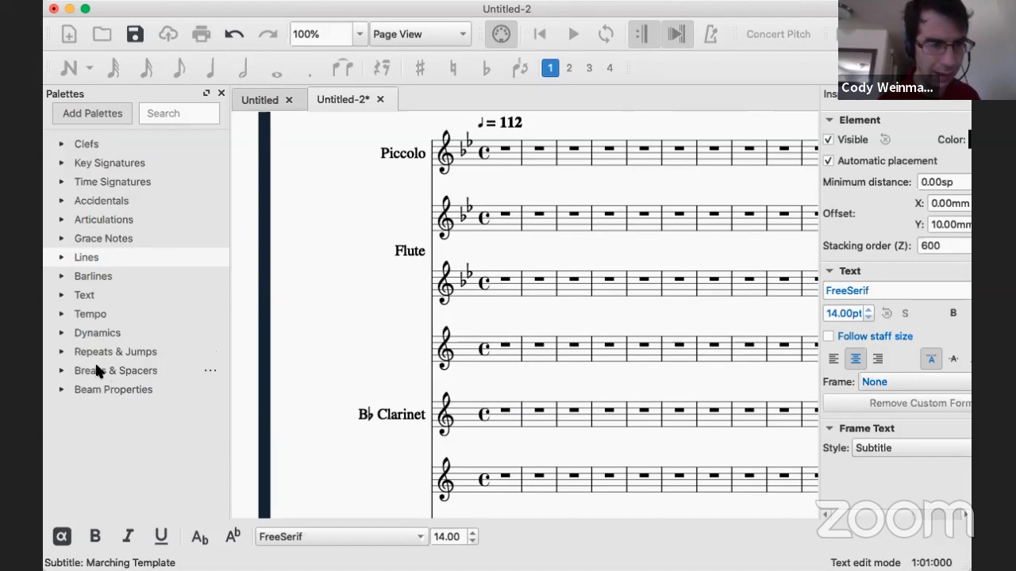
Expand the palettes for breaks and spacers, barlines, lines, grace notes, articulations, accidentals, time signatures, key signatures and clefs.
left_click(61, 370)
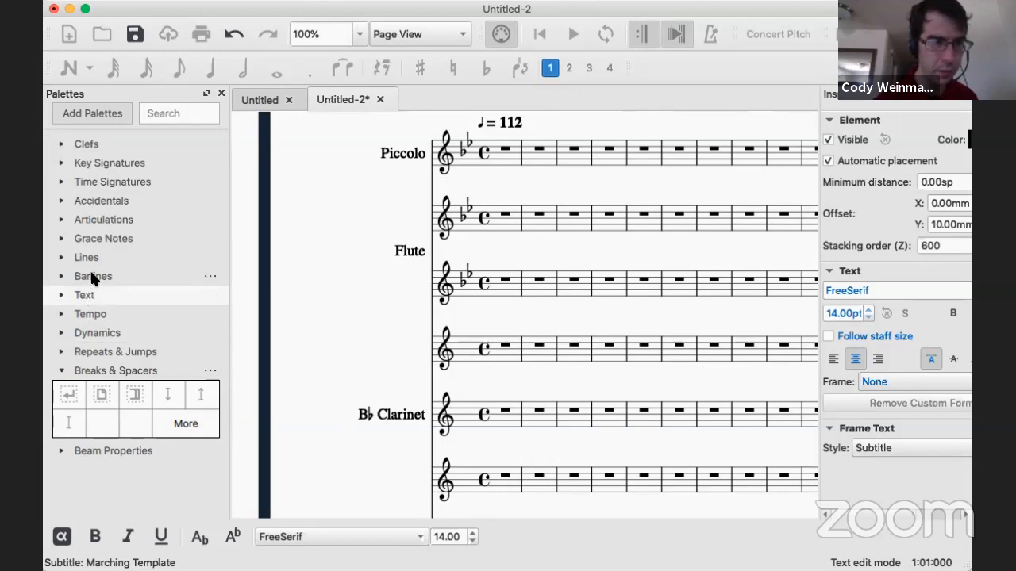
left_click(59, 277)
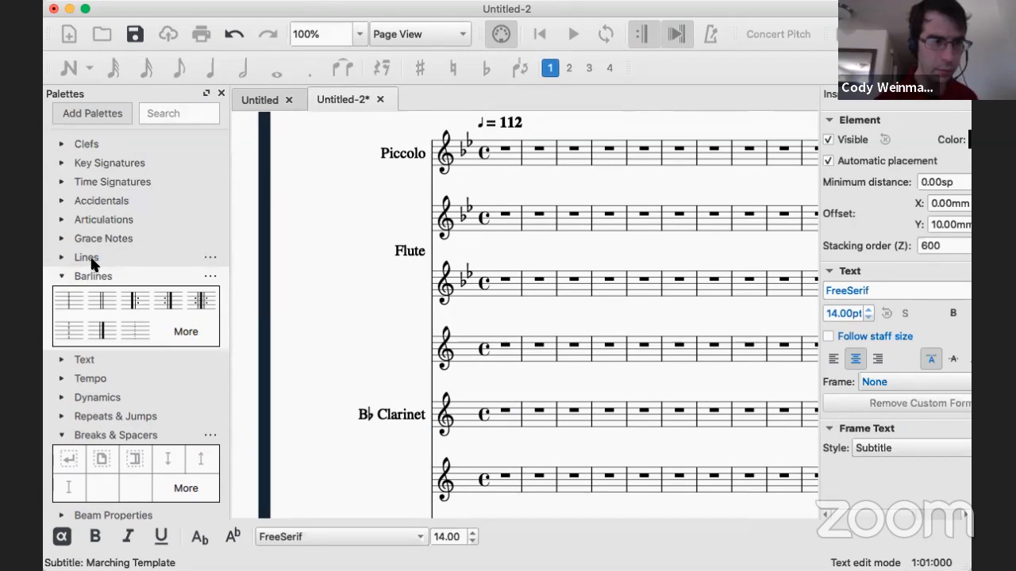
left_click(62, 259)
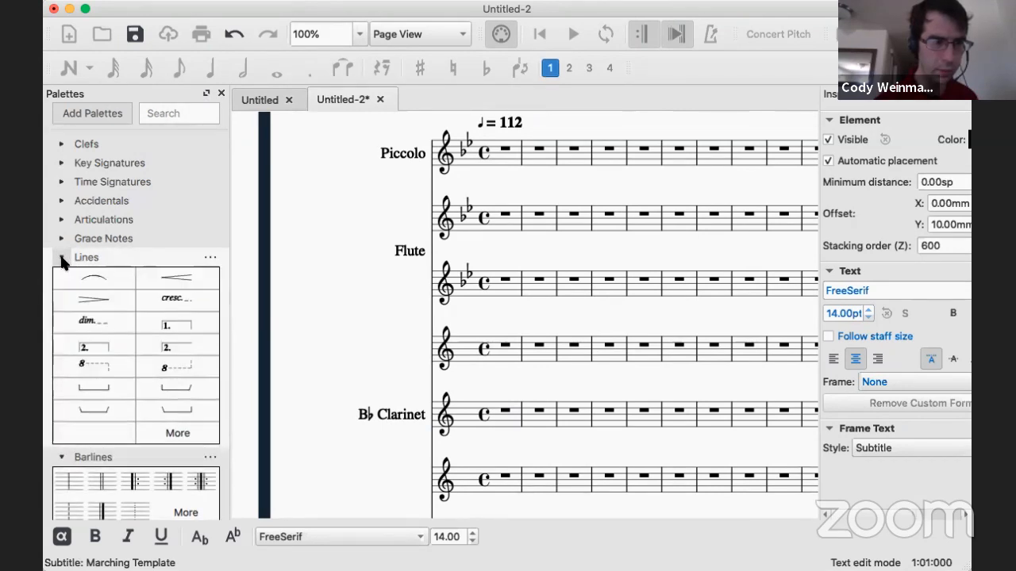
left_click(62, 238)
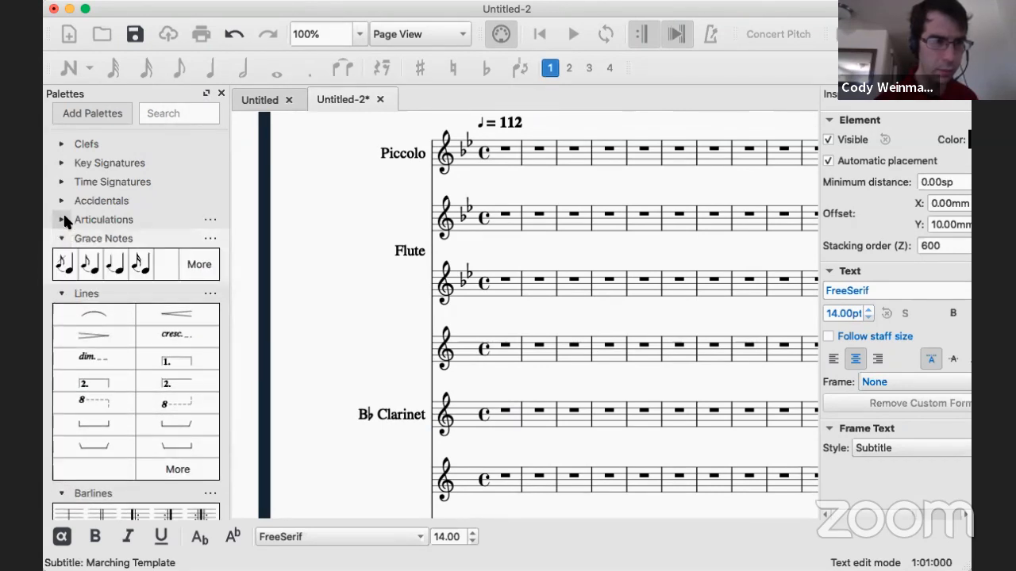
left_click(63, 219)
left_click(63, 200)
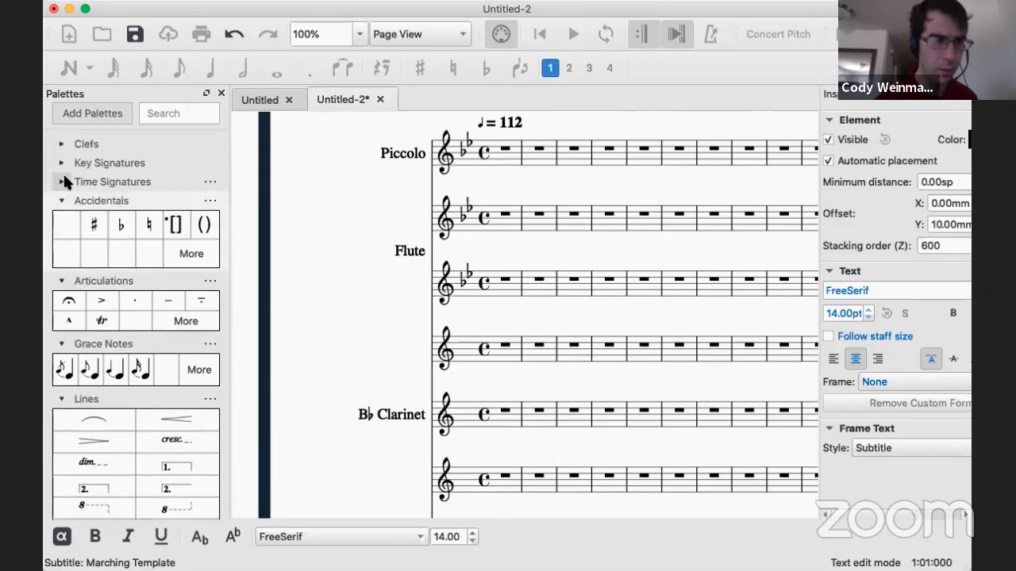
left_click(63, 183)
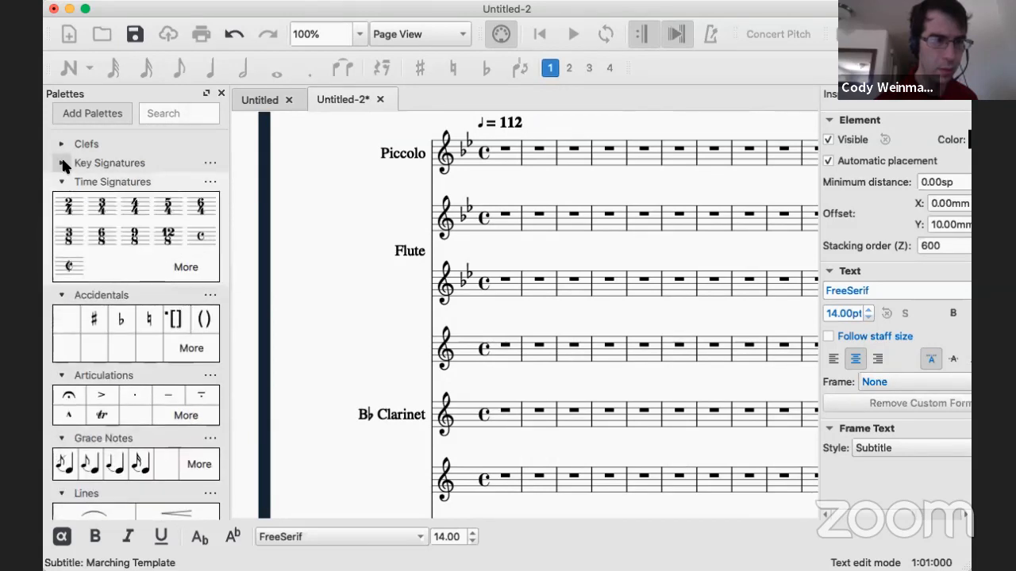
left_click(63, 163)
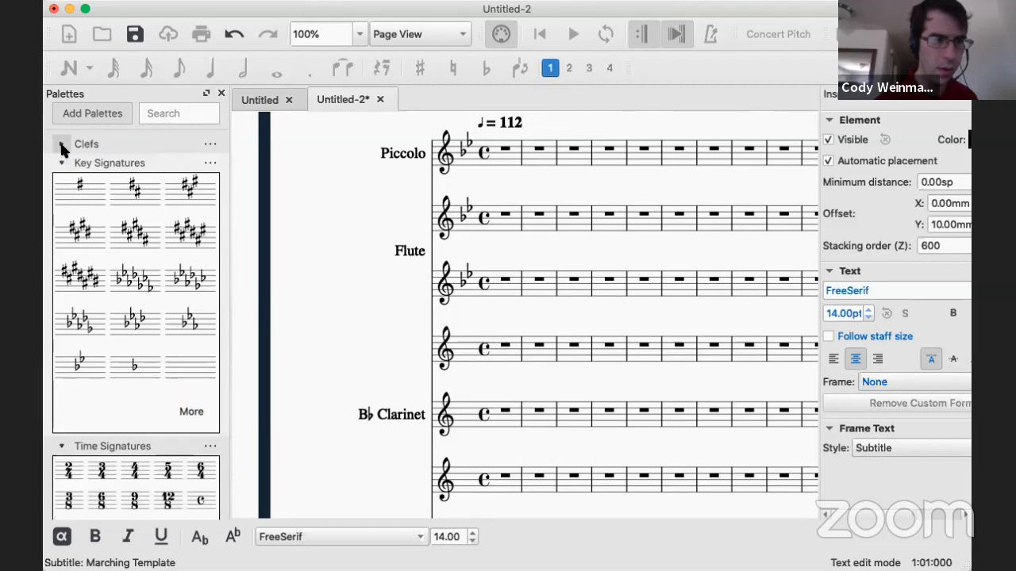
left_click(62, 143)
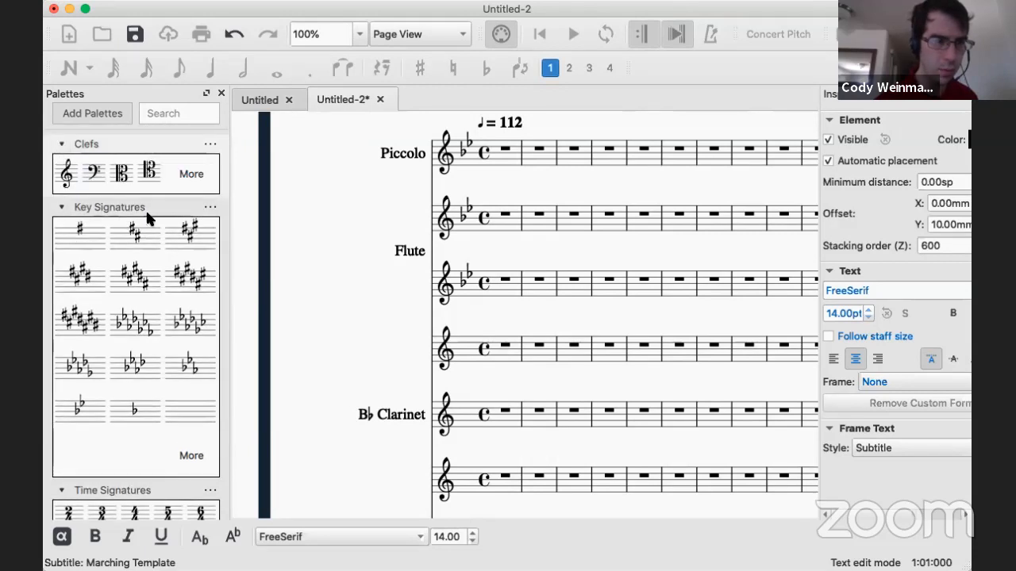
Add the Brackets, Ornaments, Noteheads, Arpeggios & Glissandi and Tremolos palettes to the palette list.
left_click(106, 113)
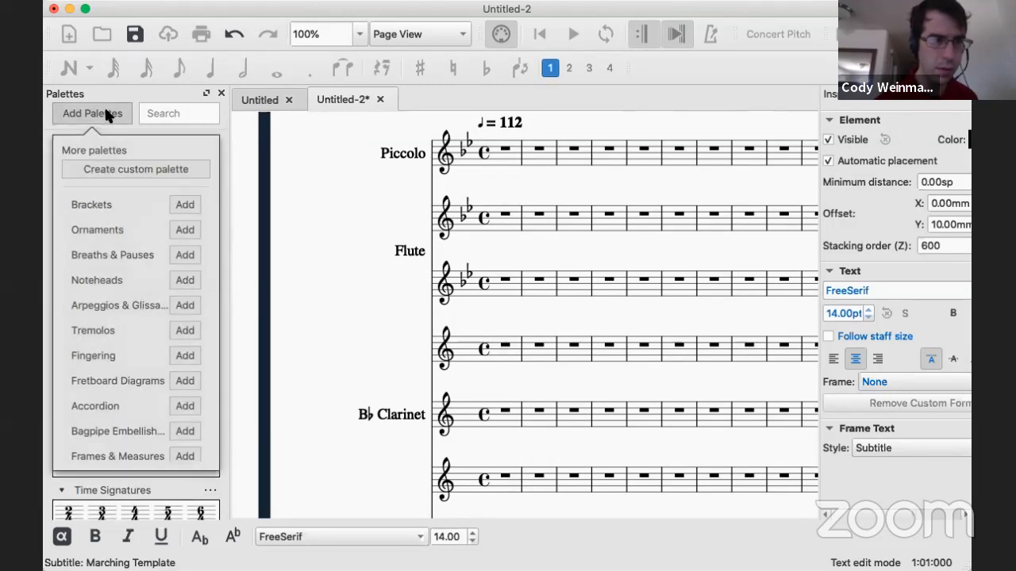
scroll(96, 353, "down", 1)
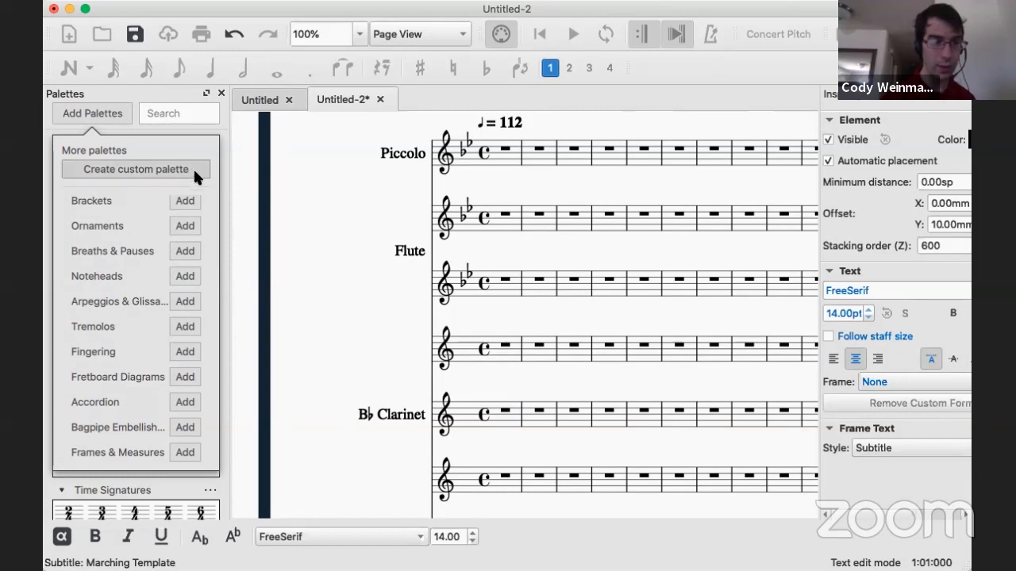
left_click(184, 202)
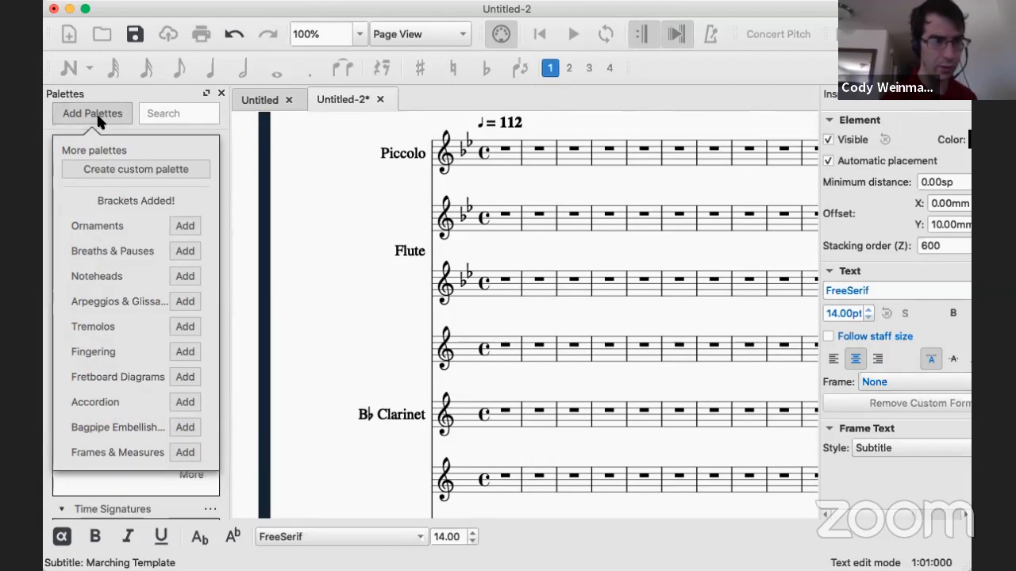
left_click(185, 226)
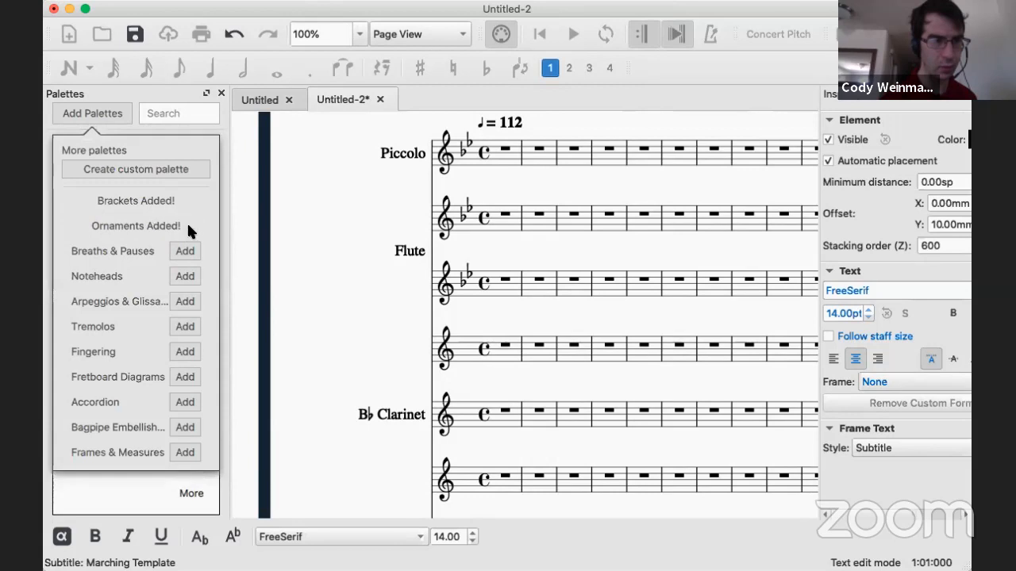
left_click(181, 274)
left_click(177, 302)
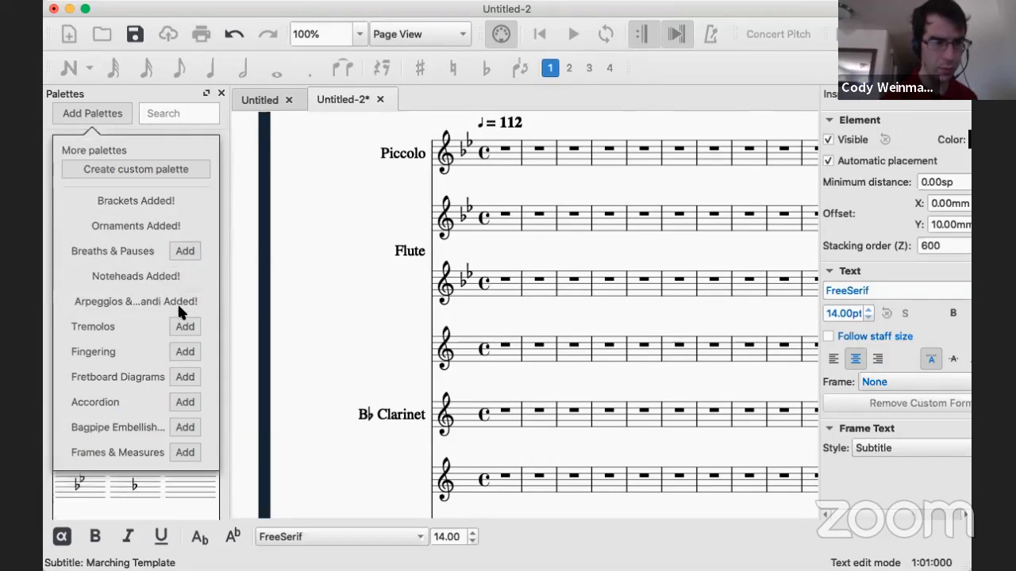
left_click(176, 329)
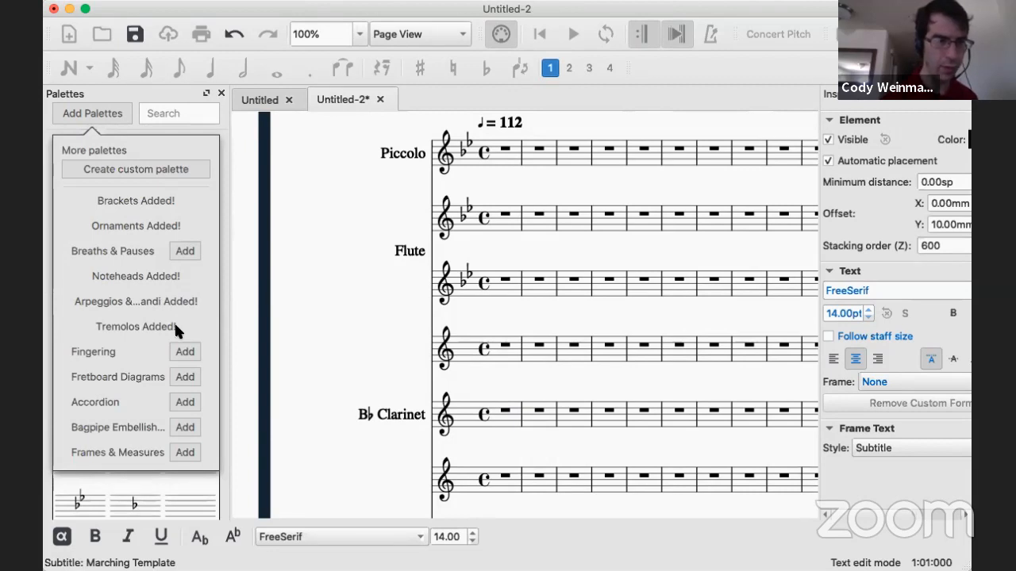
left_click(258, 251)
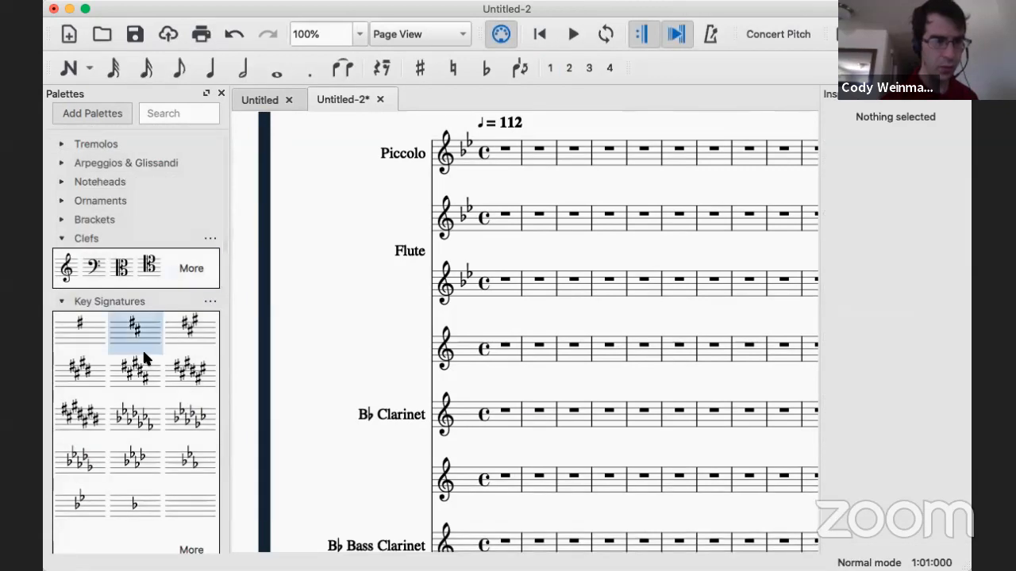
Expand the Brackets palette and apply the square Bracket to the Piccolo staff.
left_click(62, 220)
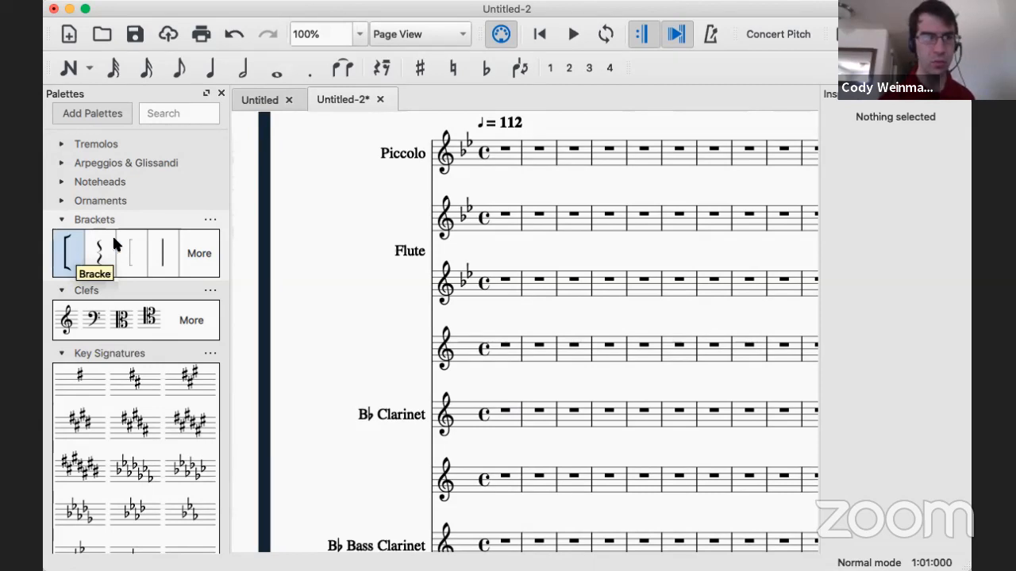
left_click(164, 254)
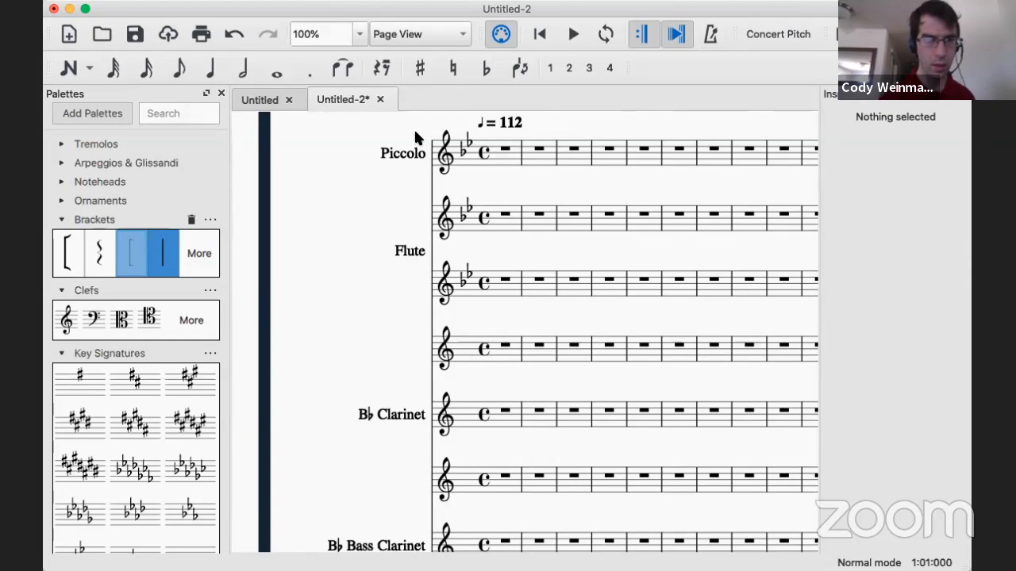
left_click(168, 252)
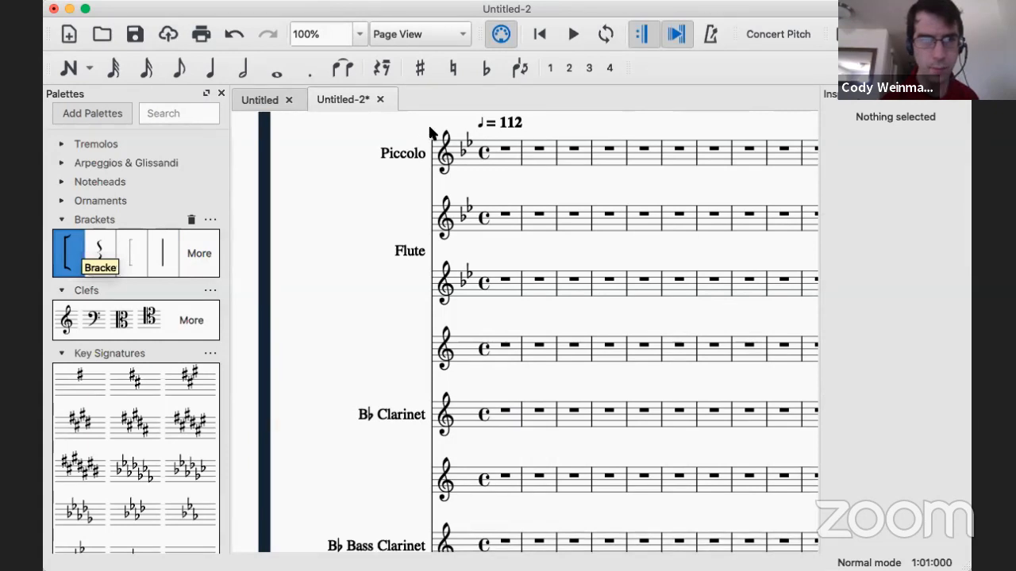
left_click_drag(443, 163, 455, 157)
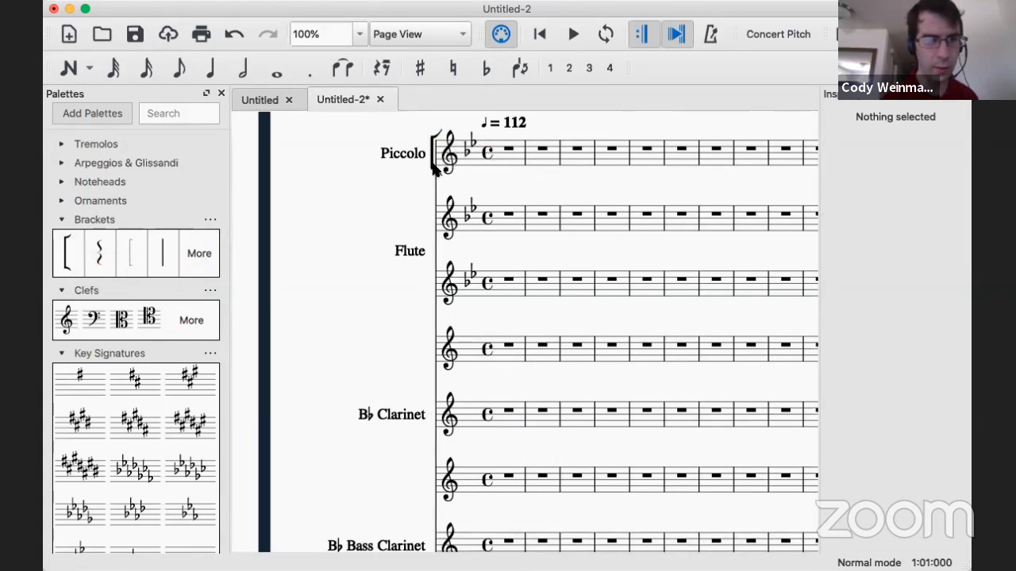
Try extending the Piccolo bracket down over the upper Flute staff, and shrink it back to the Piccolo staff alone.
left_click(433, 177)
double_click(433, 176)
key("Right")
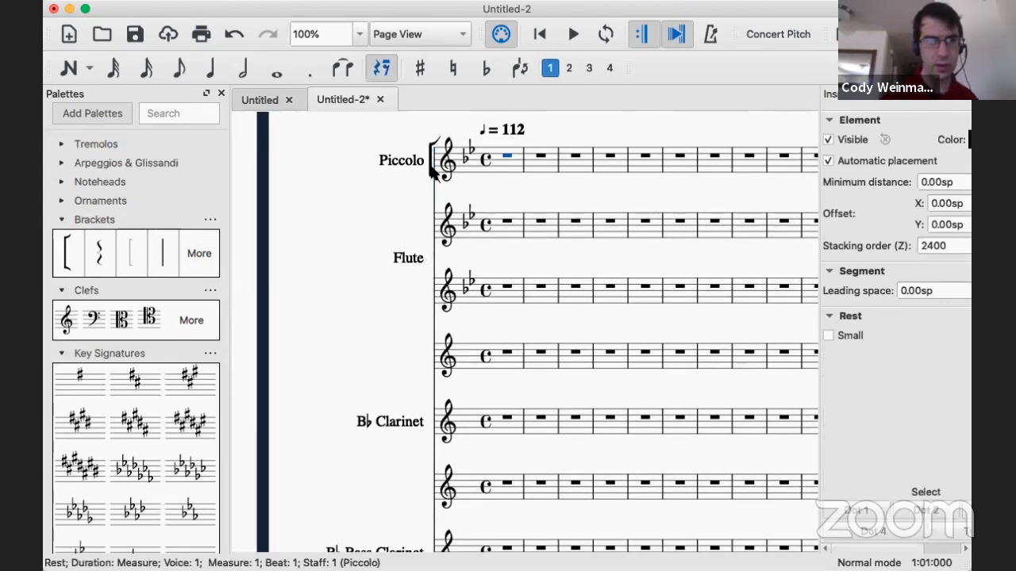
double_click(434, 176)
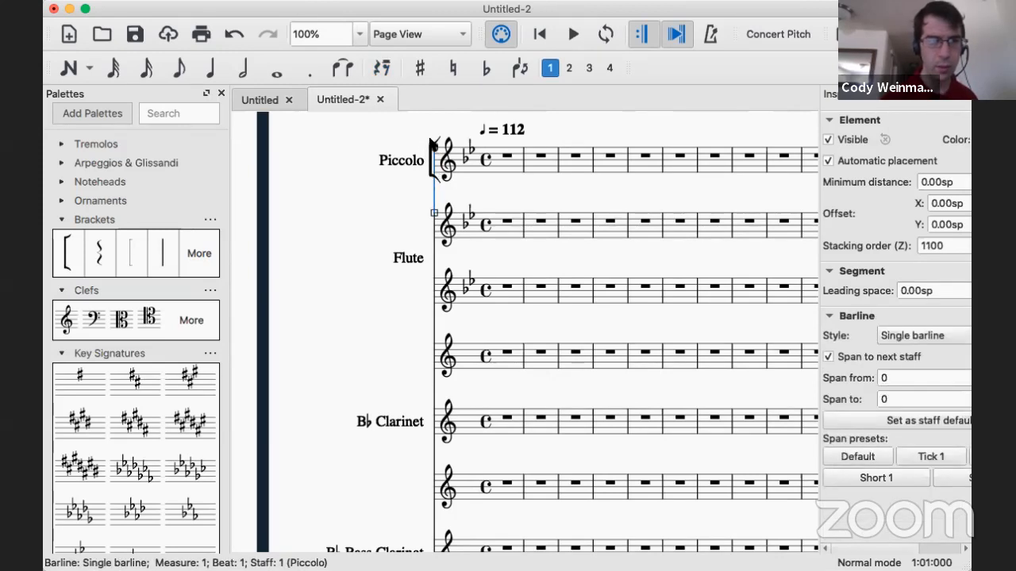
left_click(430, 145)
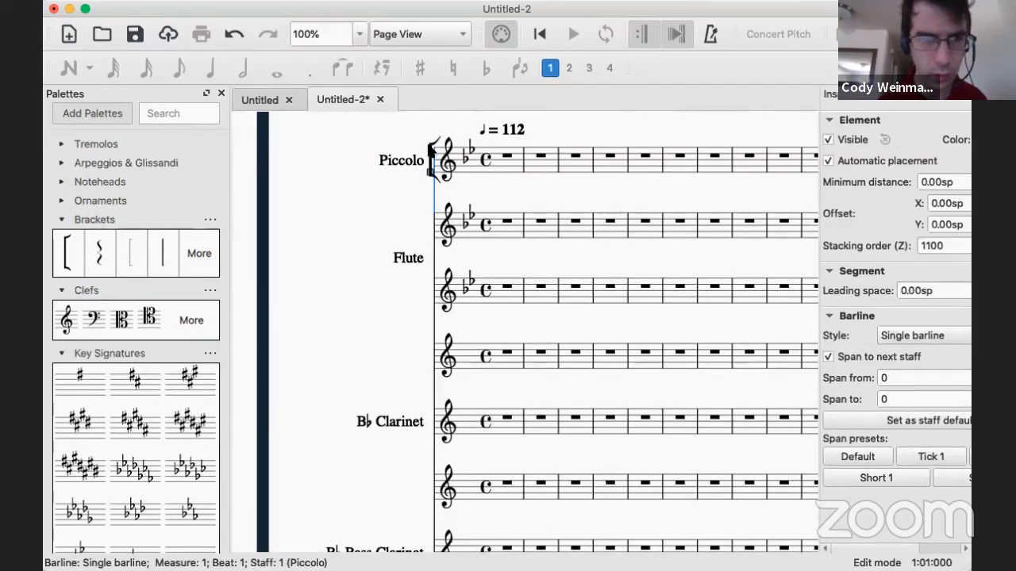
right_click(428, 147)
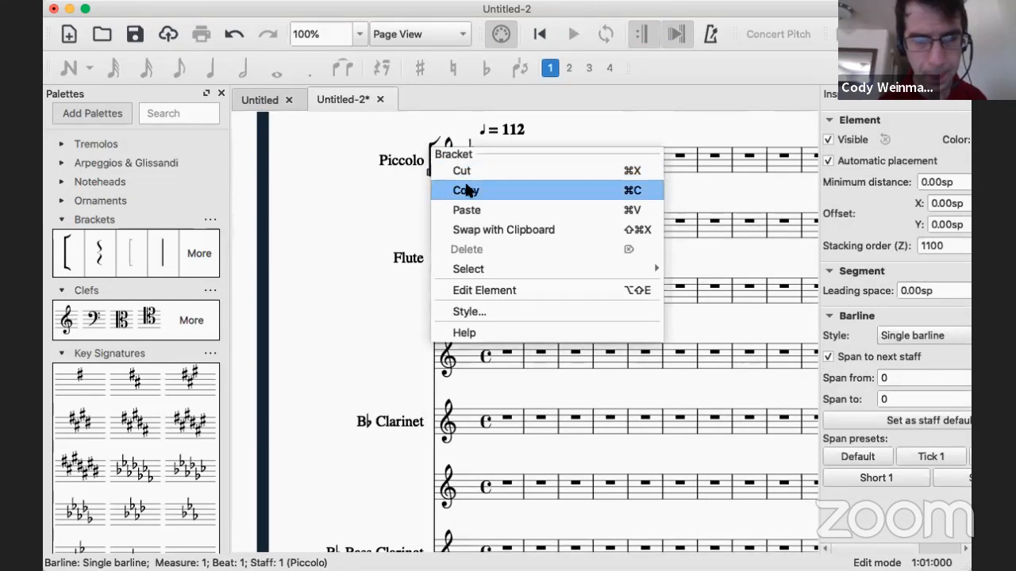
left_click(362, 246)
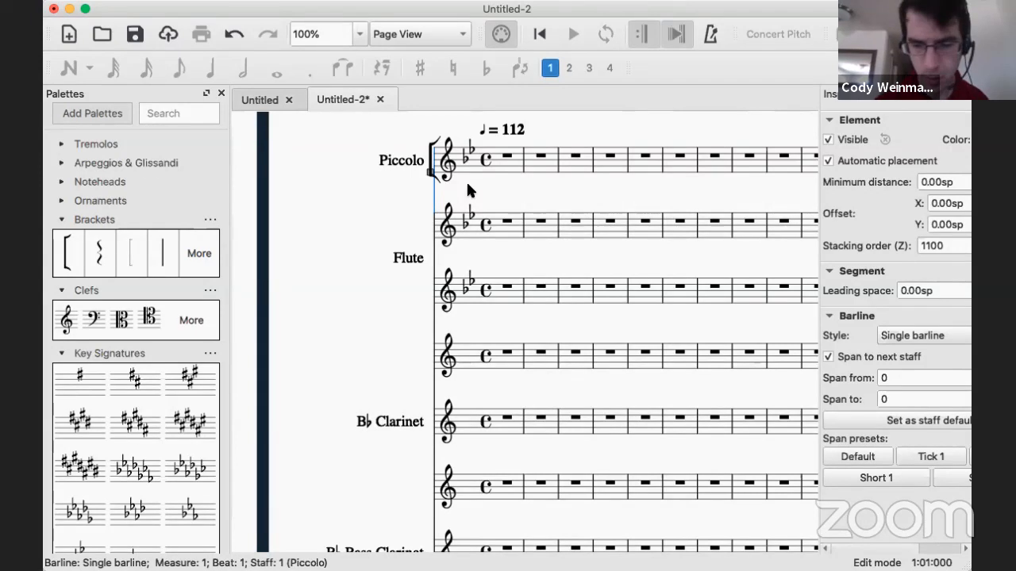
left_click_drag(430, 143, 320, 161)
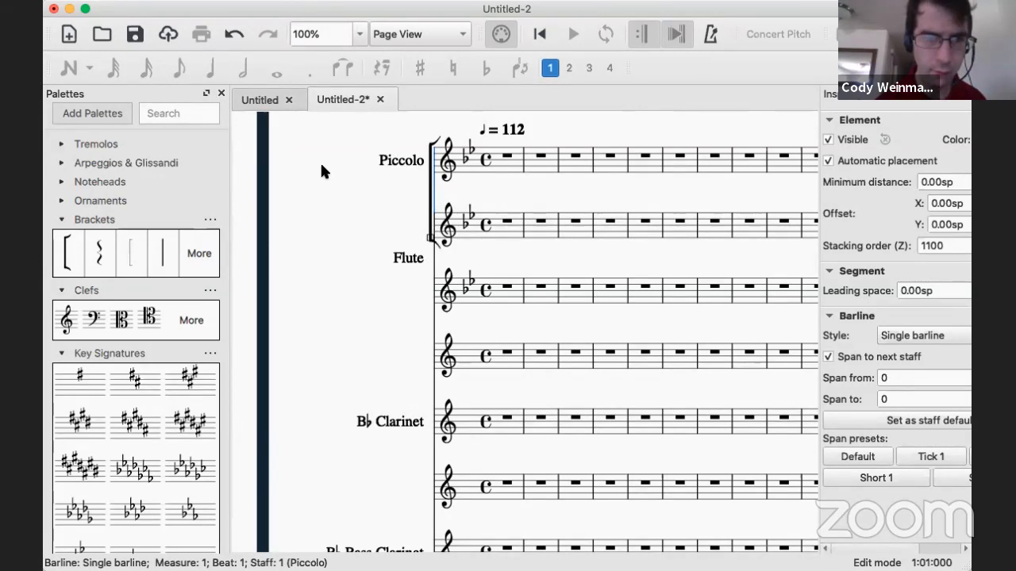
left_click_drag(430, 234, 428, 187)
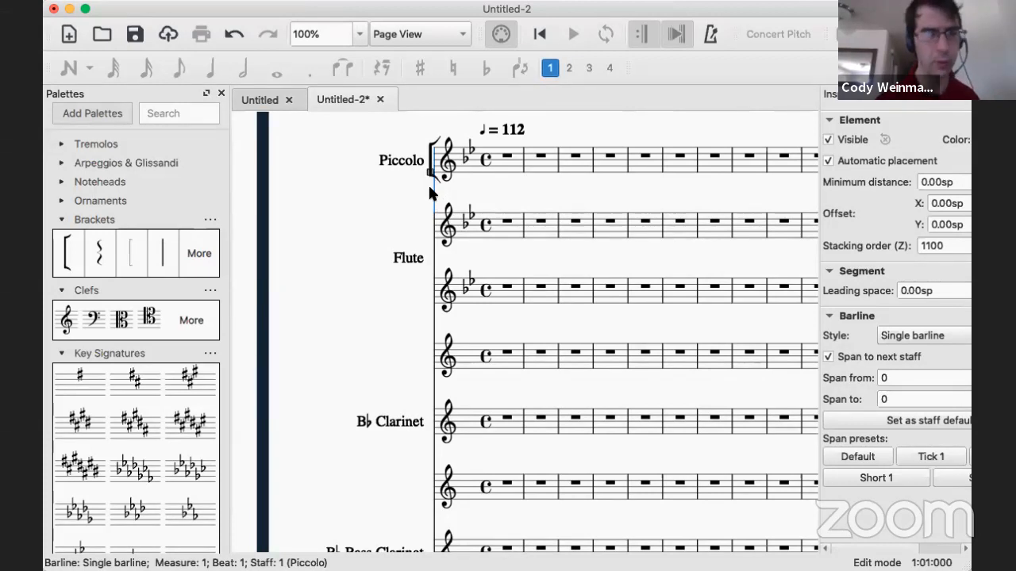
Apply the Line bracket to the upper Flute staff and select it.
left_click(162, 251)
left_click_drag(369, 262, 459, 220)
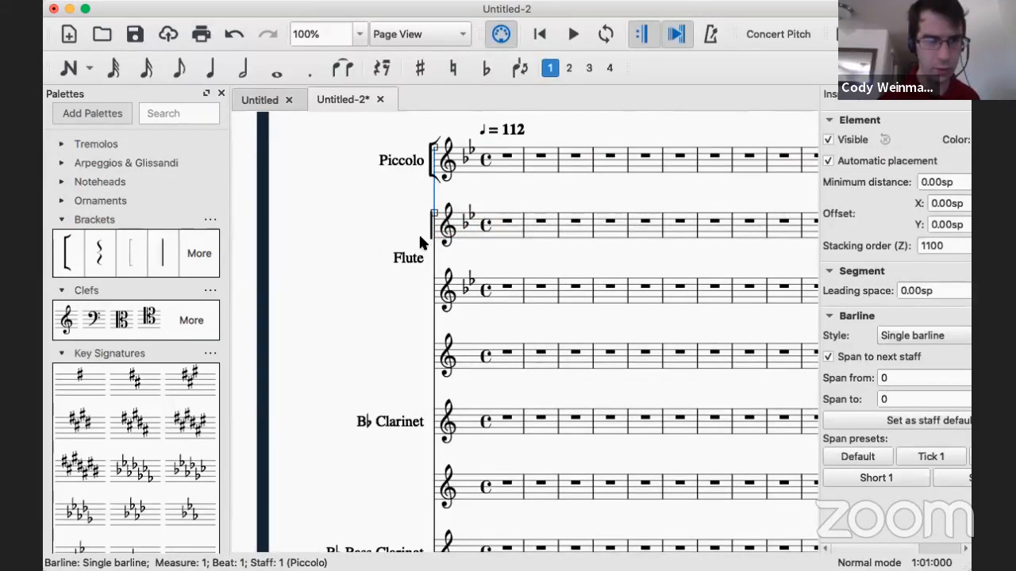
left_click(433, 238)
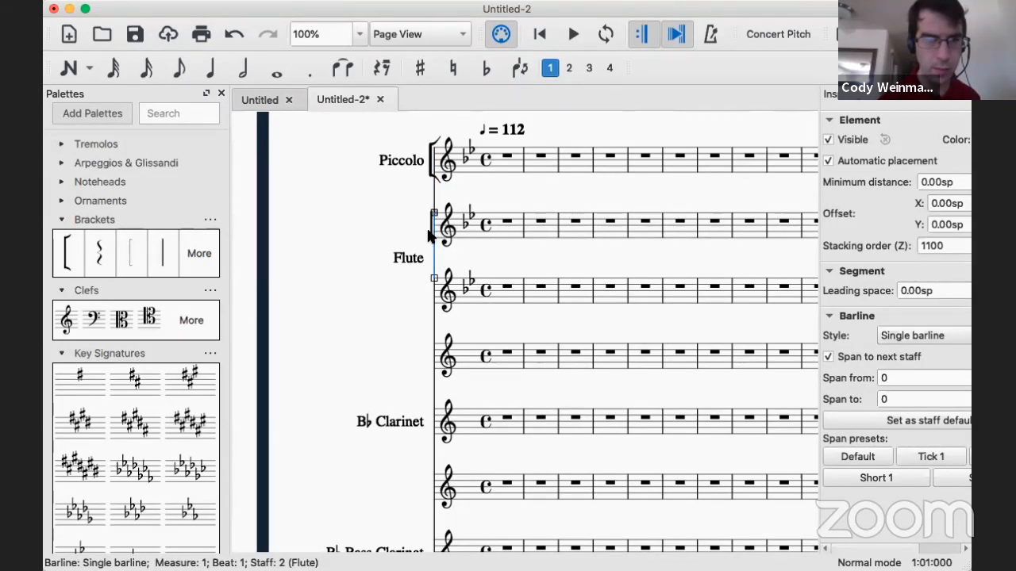
left_click(430, 238)
left_click_drag(428, 244, 427, 224)
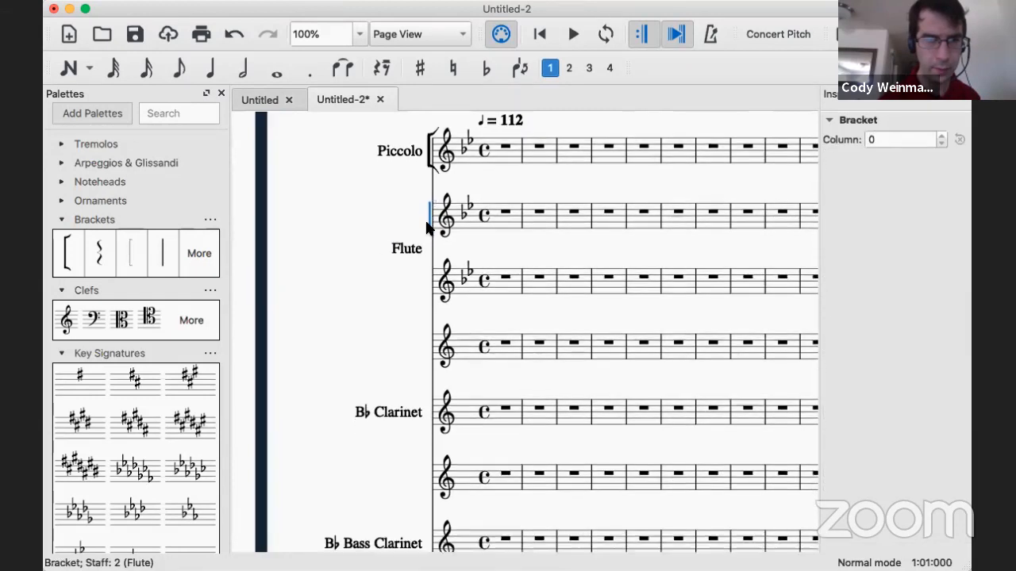
Apply separate Line brackets to the lower Flute staff and the uppermost B♭ Clarinet staff.
left_click(164, 253)
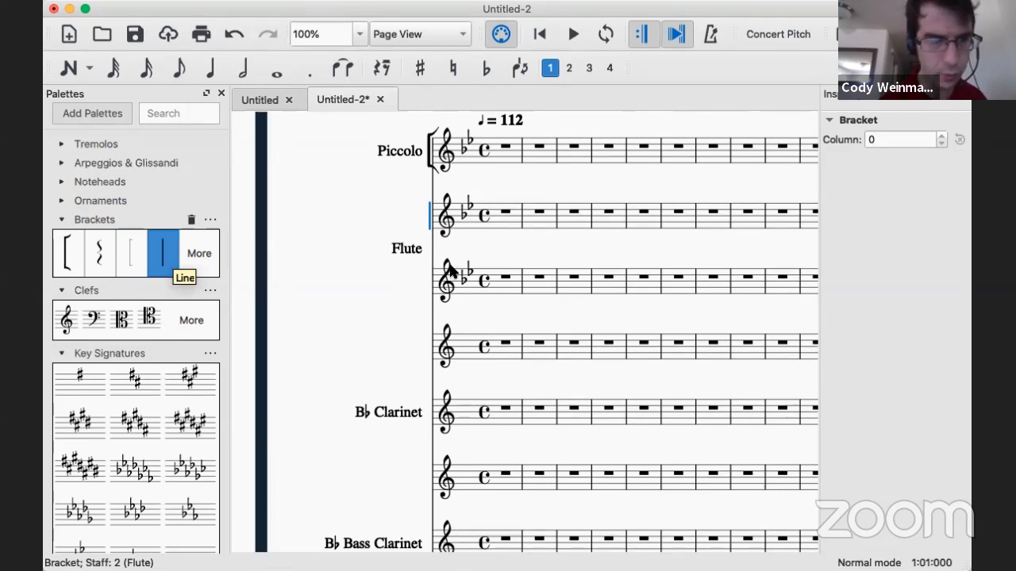
left_click_drag(168, 253, 435, 274)
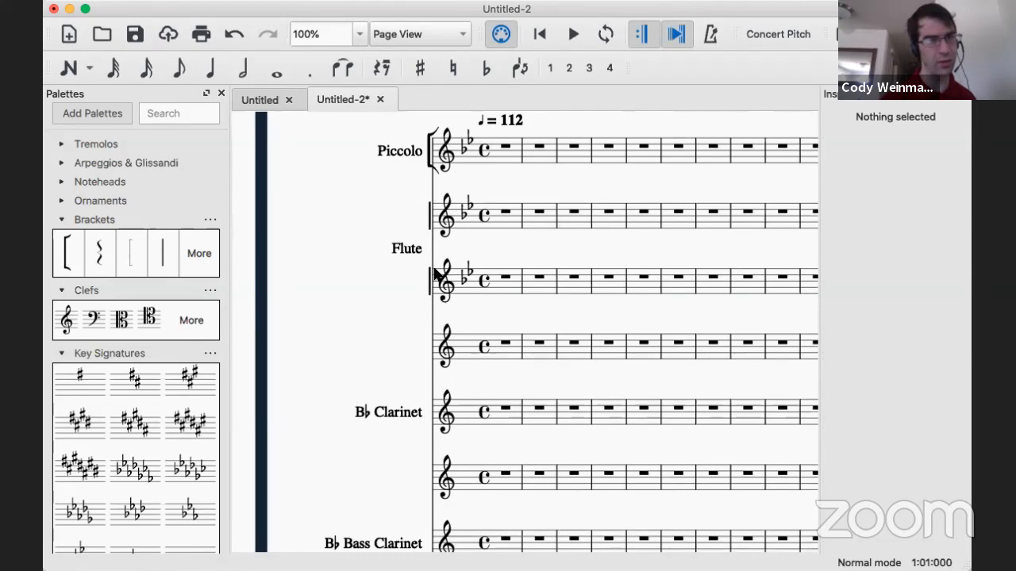
left_click(163, 253)
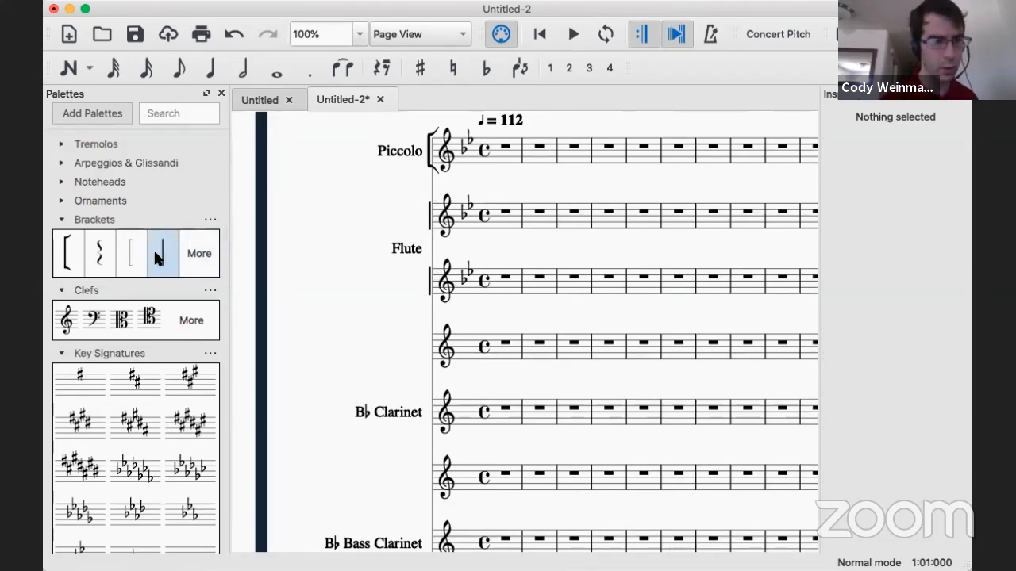
left_click(452, 340)
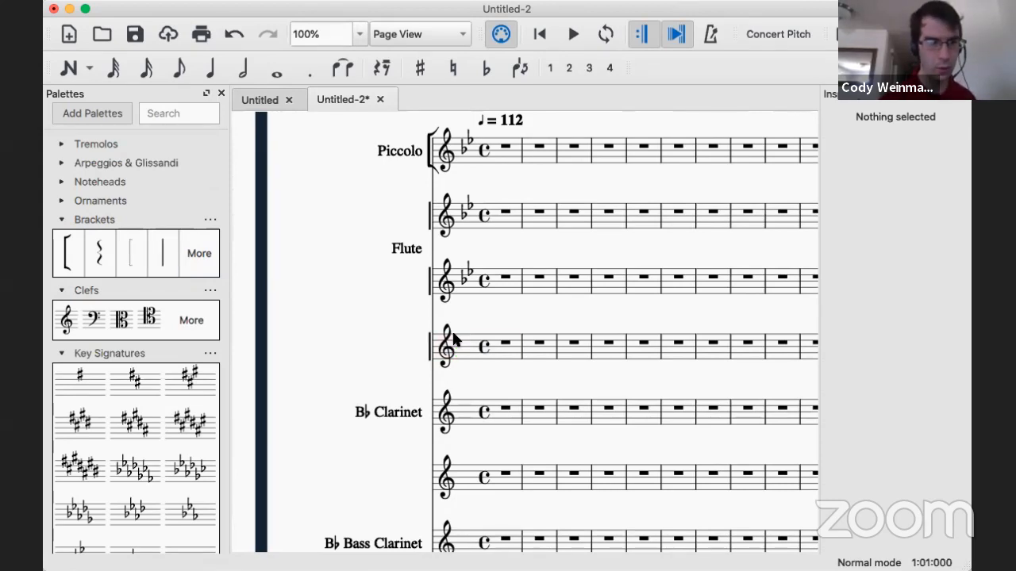
Apply separate Line brackets to the middle and lowest B♭ Clarinet staves.
scroll(159, 246, "down", 3)
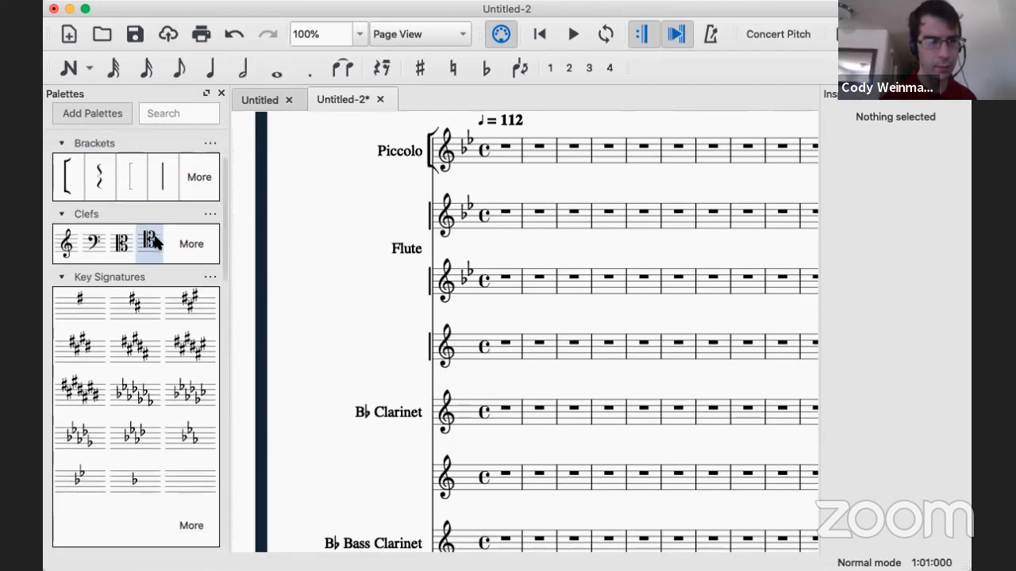
left_click(165, 186)
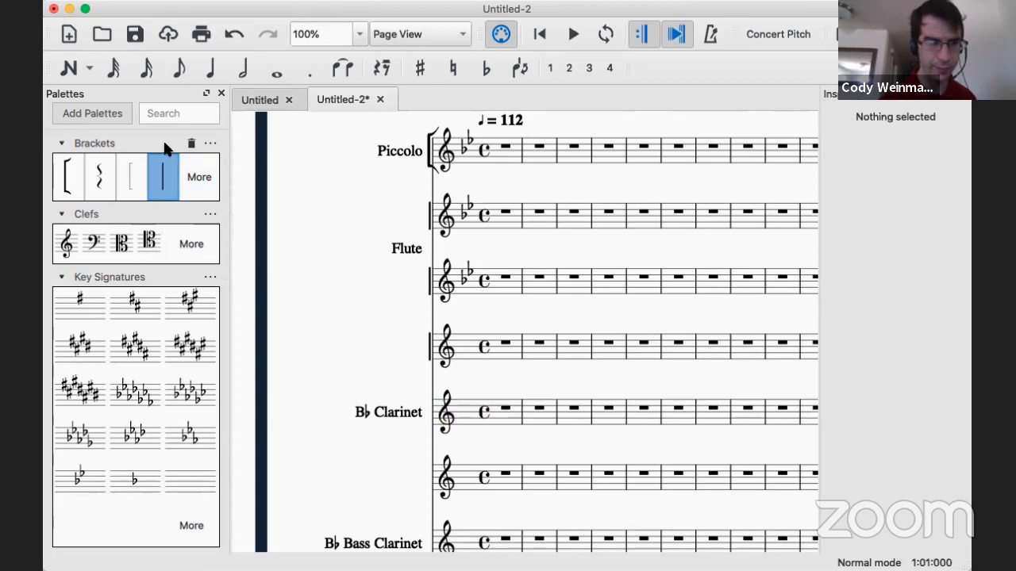
left_click_drag(163, 174, 465, 410)
scroll(425, 356, "down", 5)
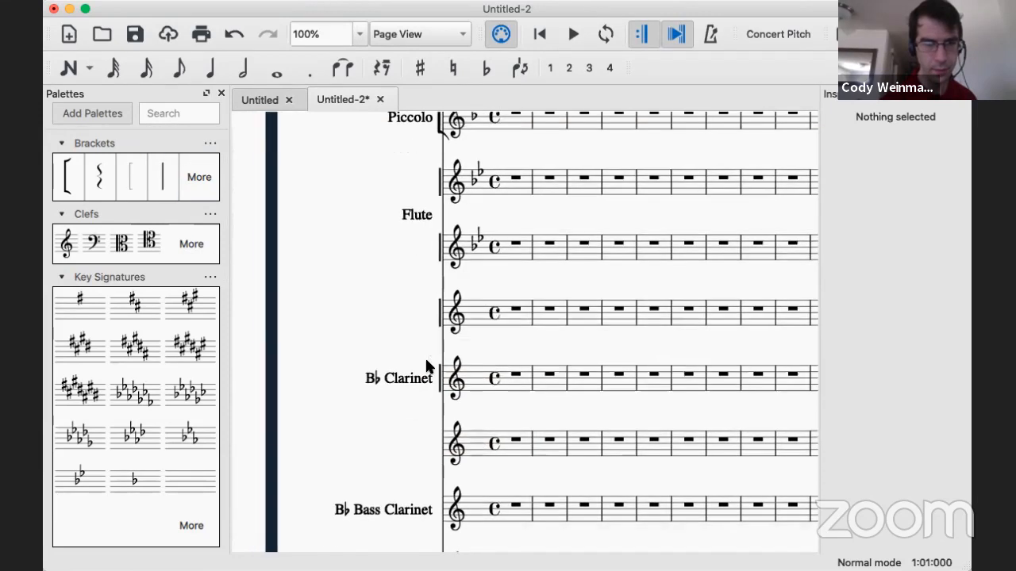
left_click(165, 171)
left_click(509, 321)
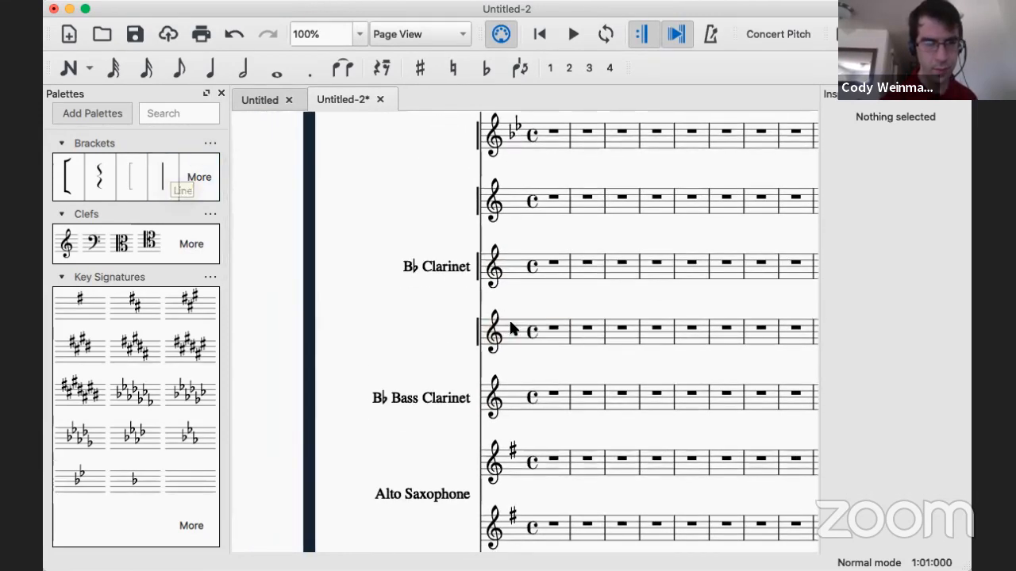
Apply separate Line brackets to the B♭ Bass Clarinet staff and both Alto Saxophone staves.
left_click(163, 178)
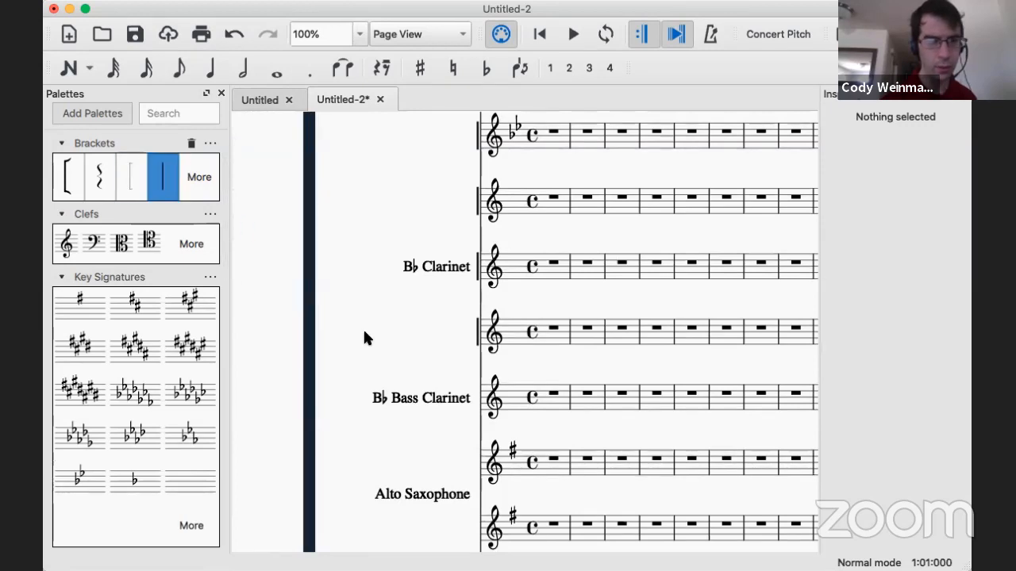
left_click(512, 390)
left_click(152, 179)
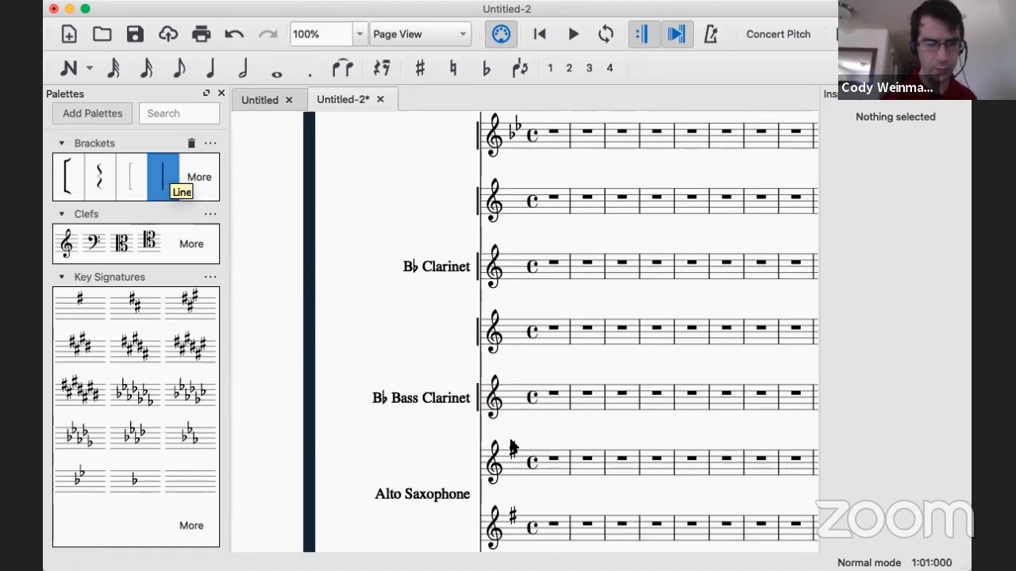
left_click(521, 464)
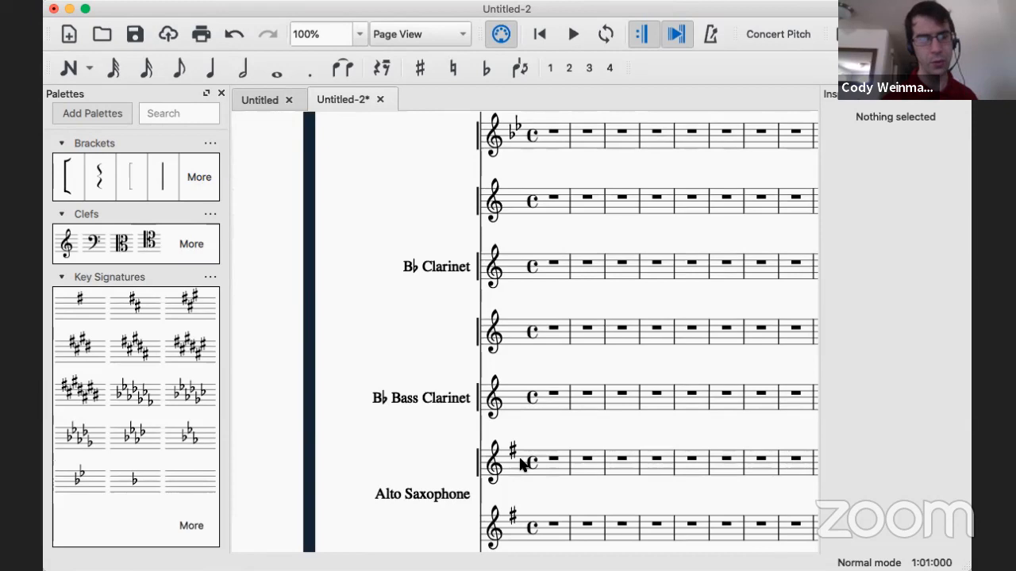
scroll(521, 464, "down", 1)
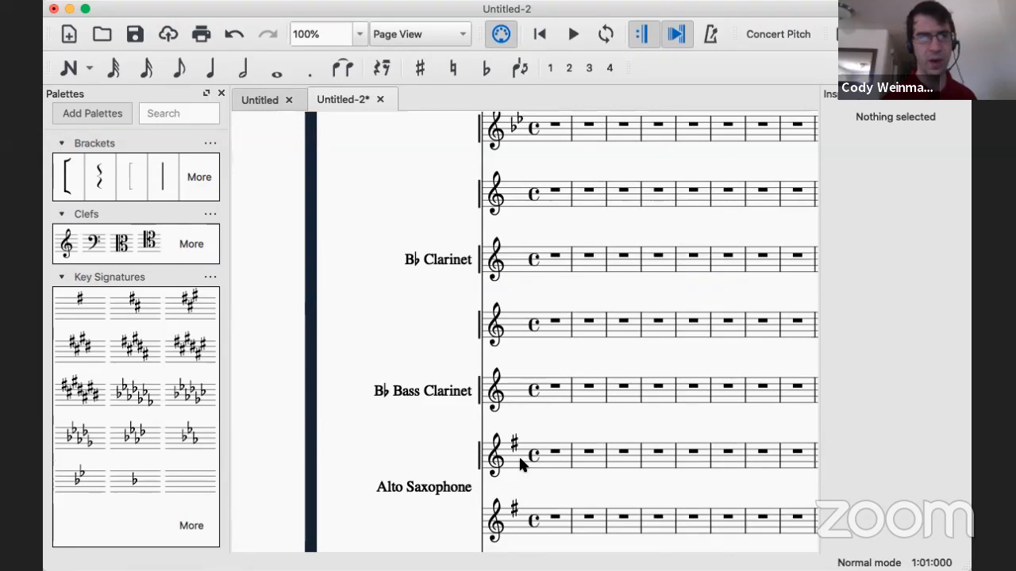
scroll(518, 455, "down", 3)
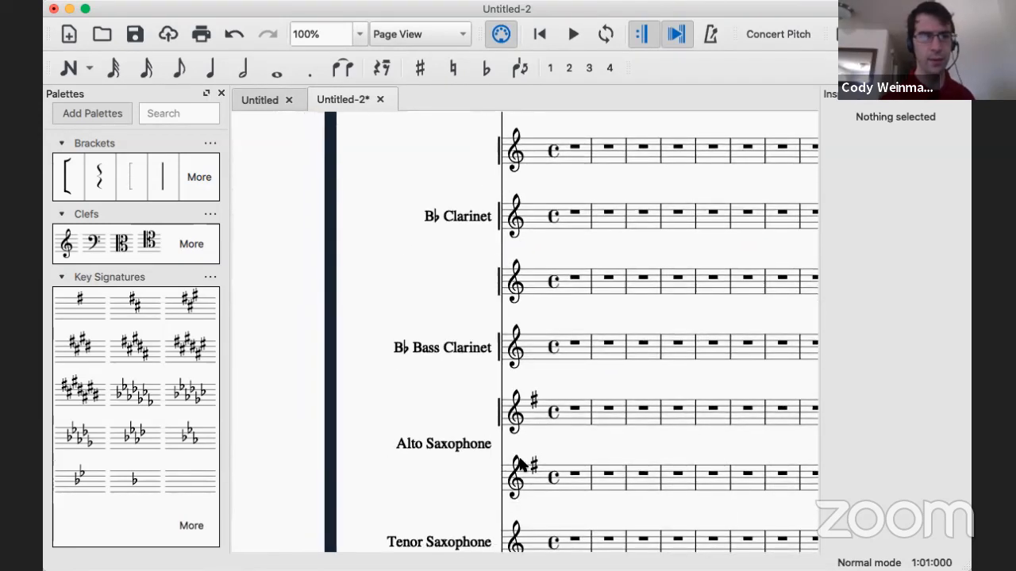
left_click(160, 173)
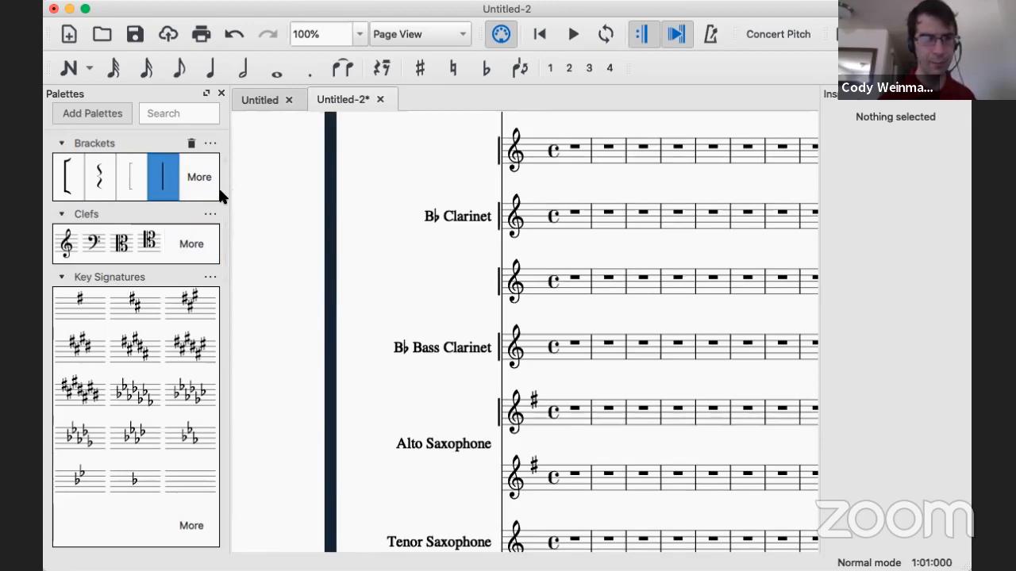
left_click(533, 475)
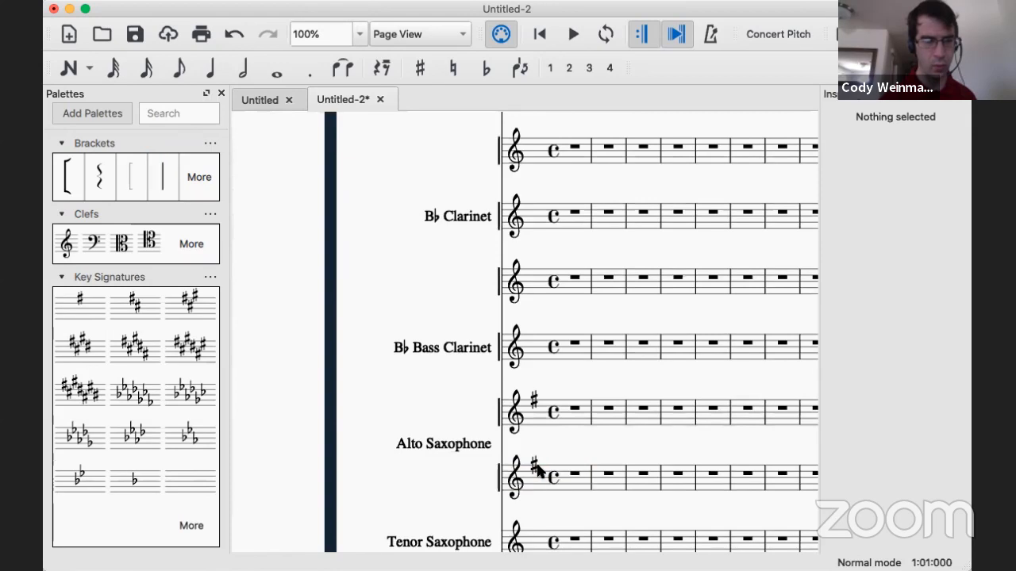
Apply separate Line brackets to the Tenor Saxophone and Baritone Saxophone staves.
scroll(538, 471, "down", 5)
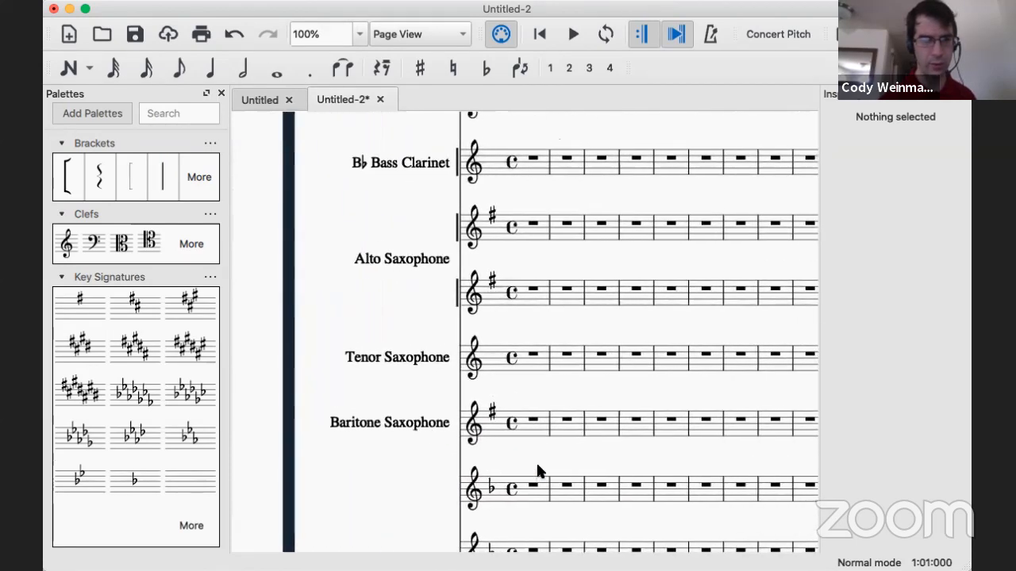
left_click(163, 176)
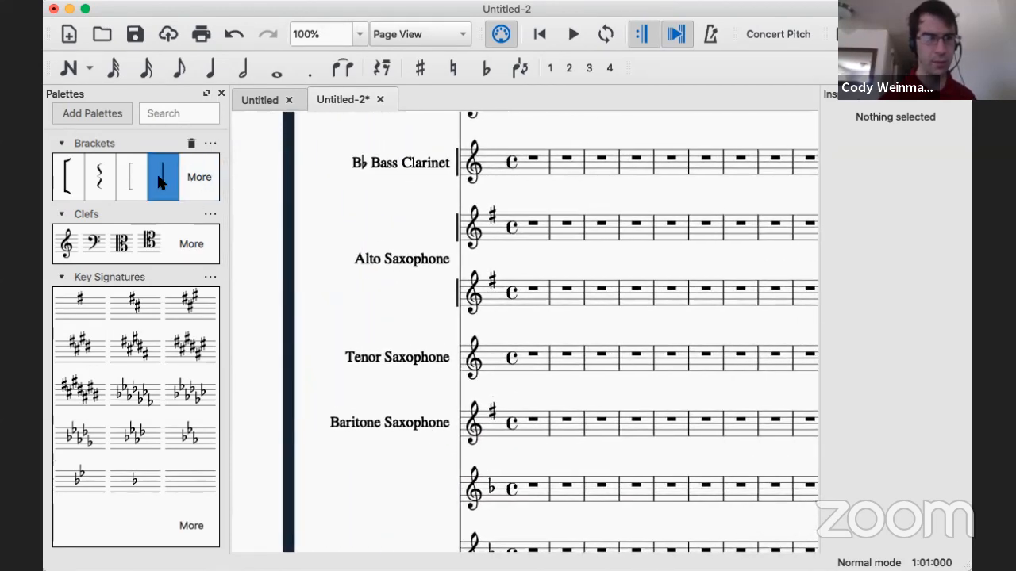
left_click(525, 356)
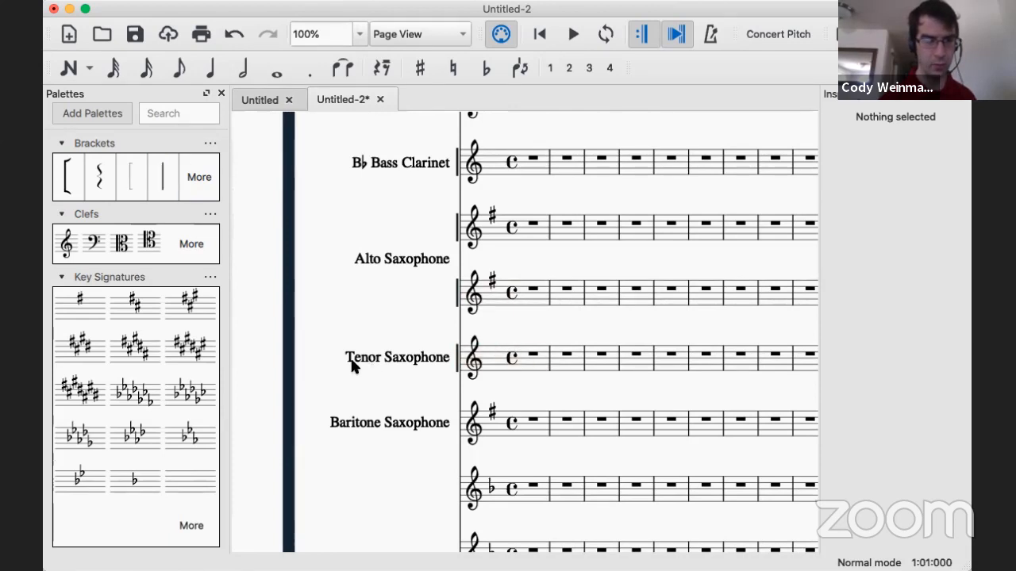
left_click(162, 187)
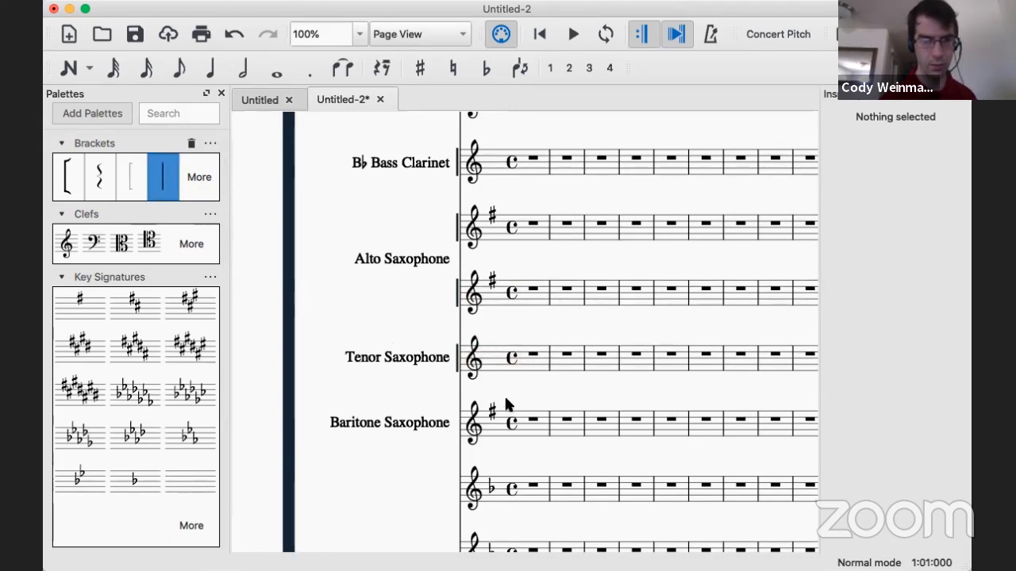
left_click(523, 424)
Try adding a second Line bracket to the Baritone Saxophone staff, and undo it.
left_click(162, 179)
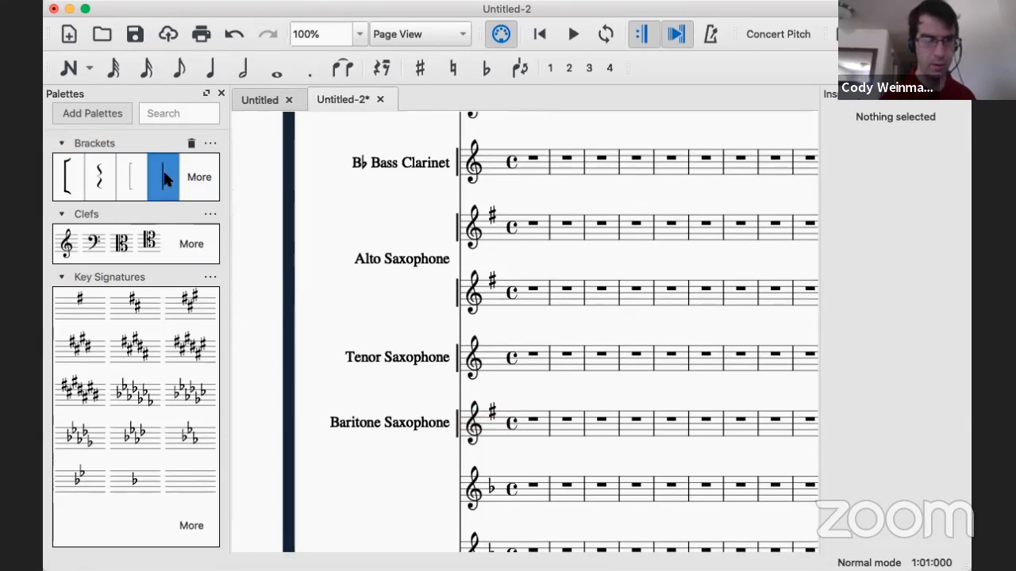
left_click(530, 422)
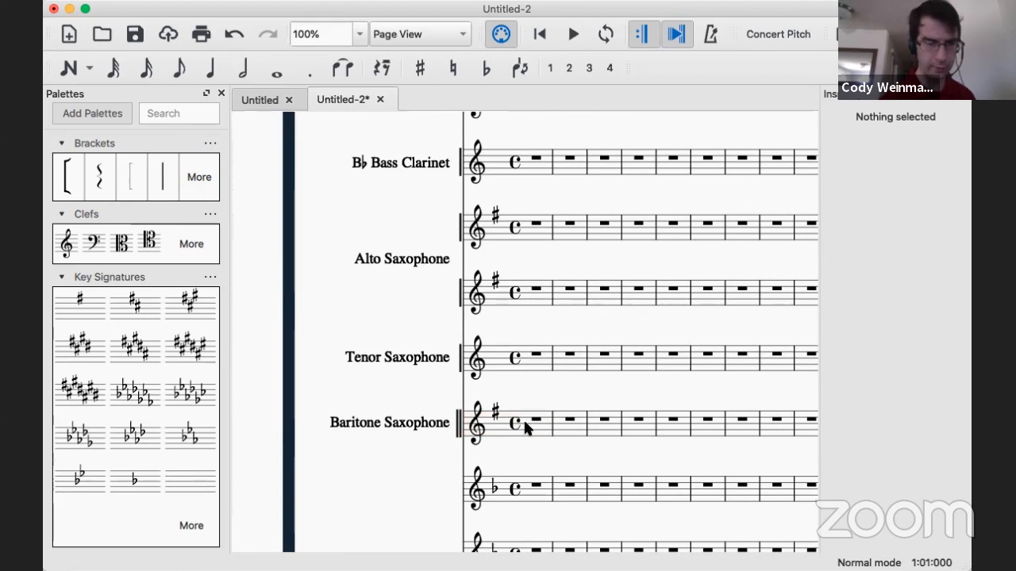
key("ctrl+z")
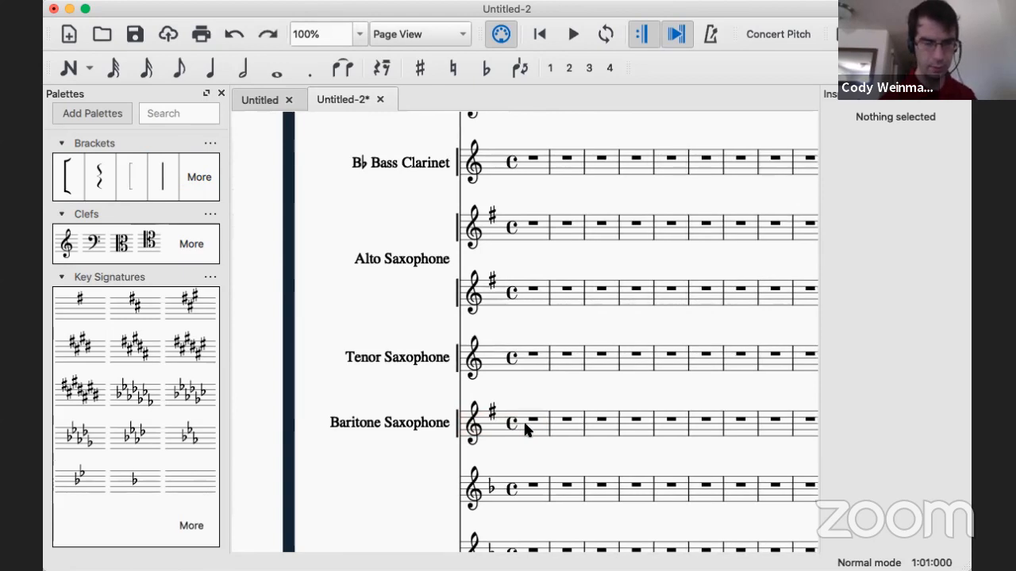
Apply the Line bracket to the uppermost Horn in F staff.
left_click_drag(156, 174, 521, 482)
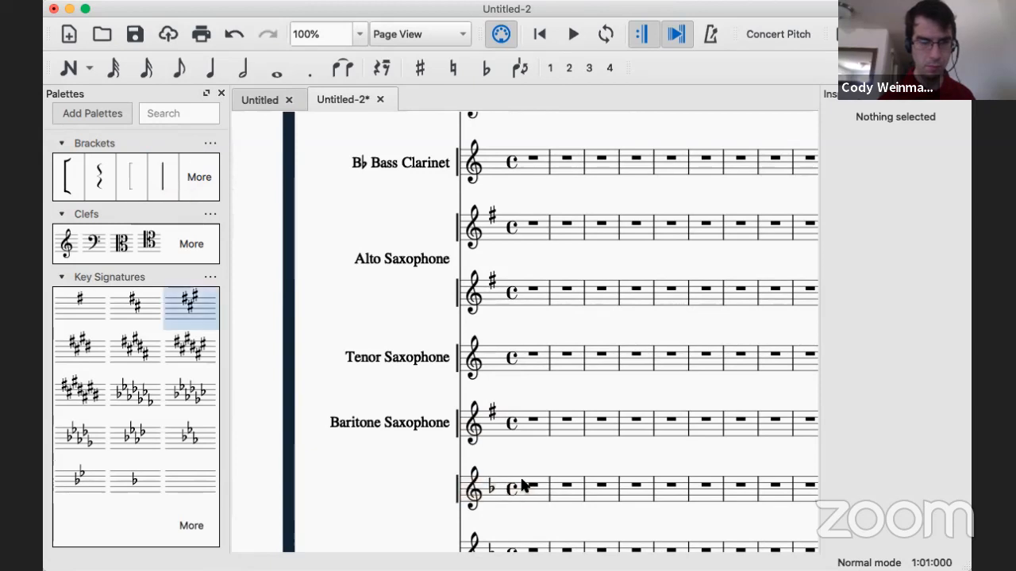
scroll(506, 458, "down", 5)
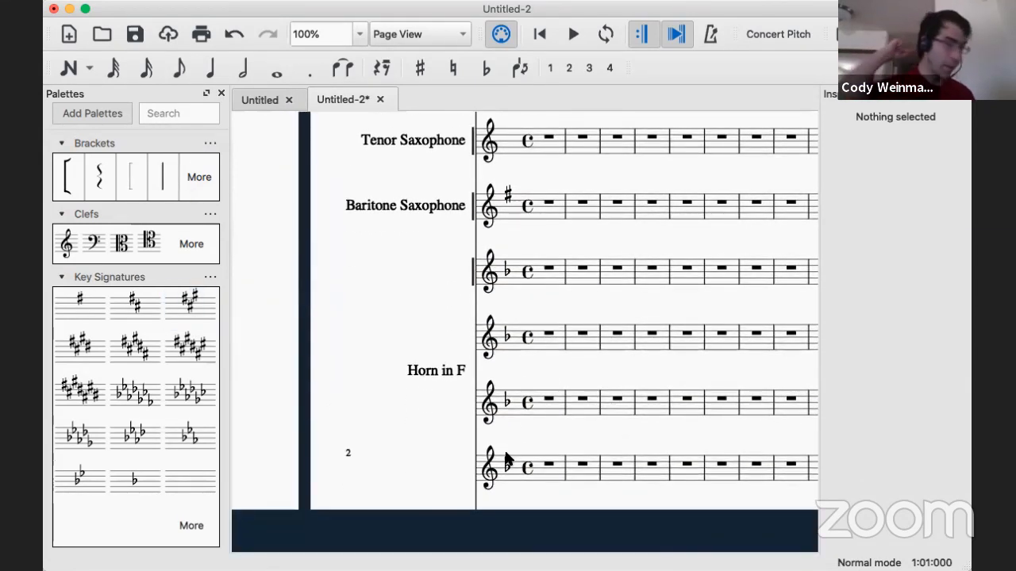
Apply the thin Square bracket to the upper Flute staff.
scroll(567, 308, "up", 10)
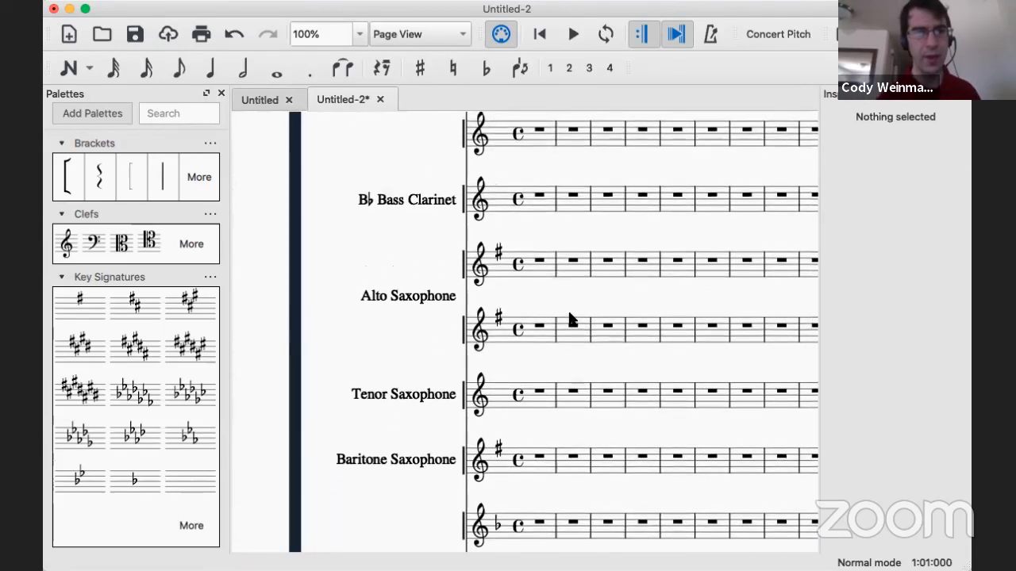
scroll(569, 319, "up", 5)
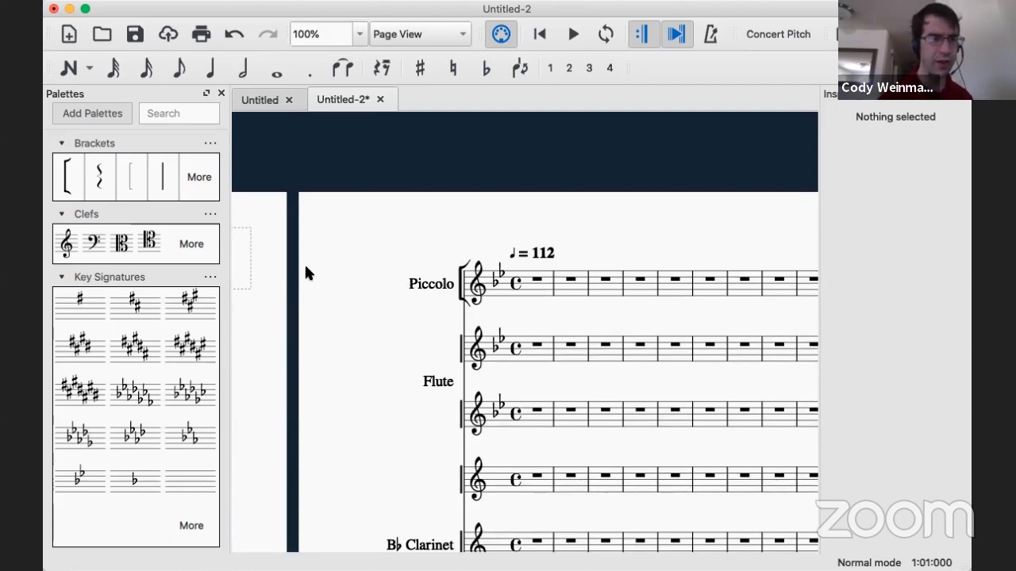
left_click(70, 184)
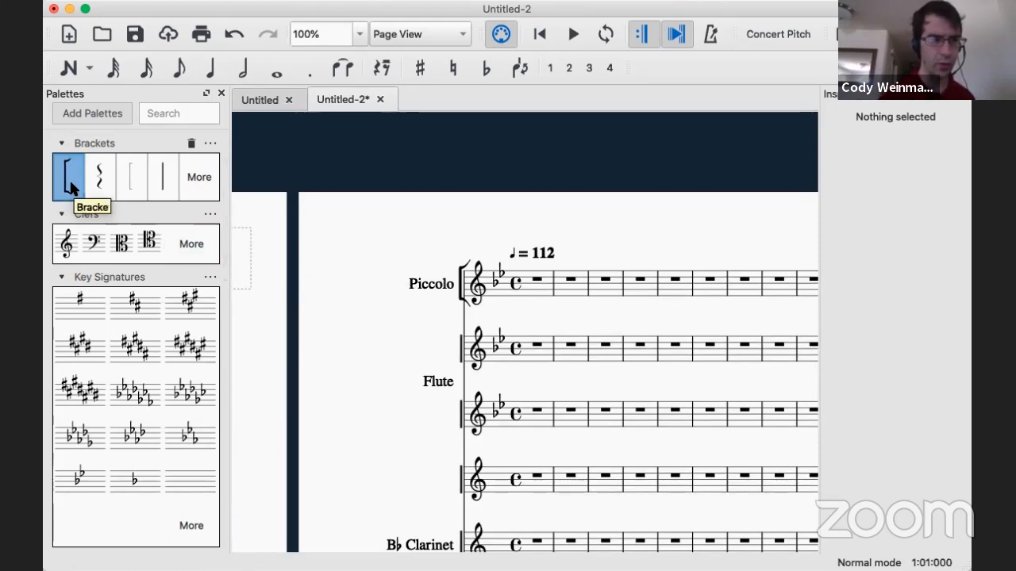
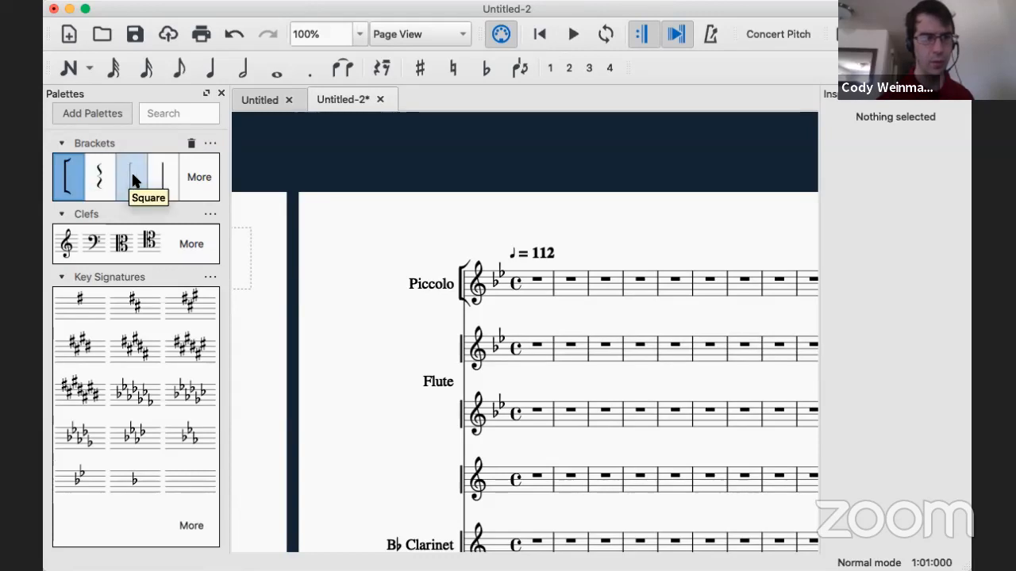
left_click_drag(133, 181, 525, 349)
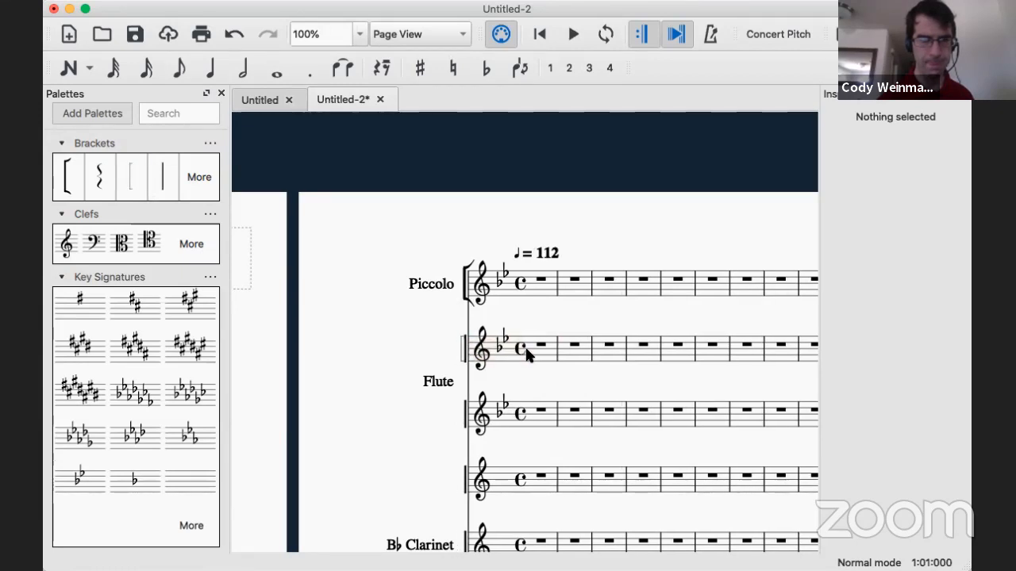
Extend the thin Square bracket from the upper Flute staff down over the lower Flute staff.
left_click(465, 363)
left_click(464, 366)
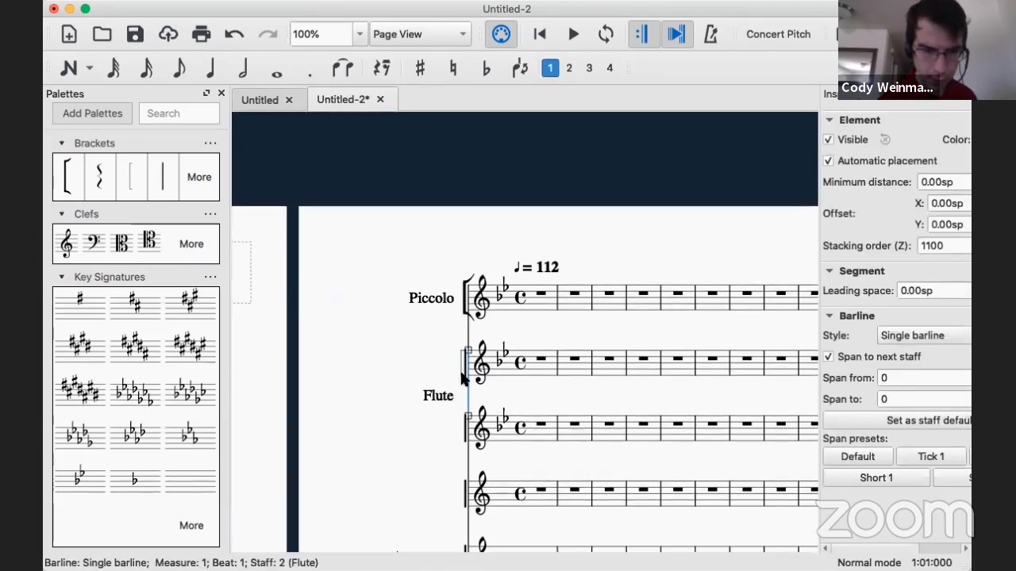
double_click(466, 379)
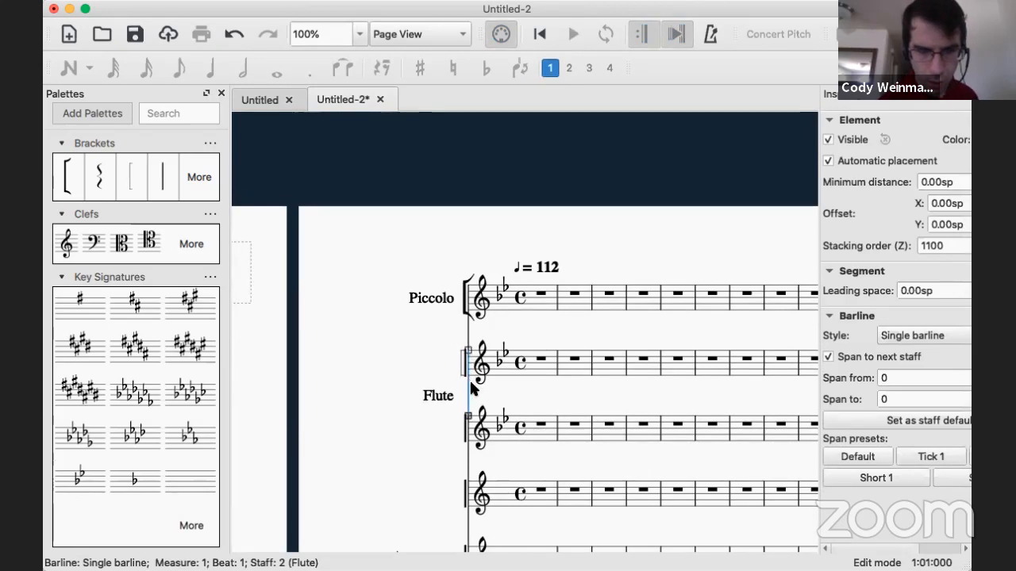
double_click(464, 376)
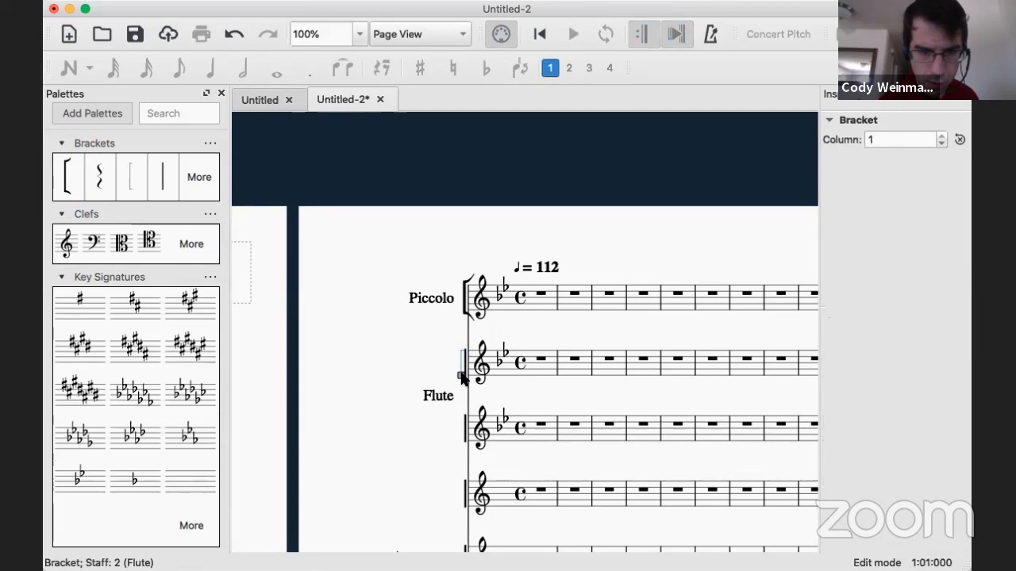
left_click_drag(462, 372, 466, 436)
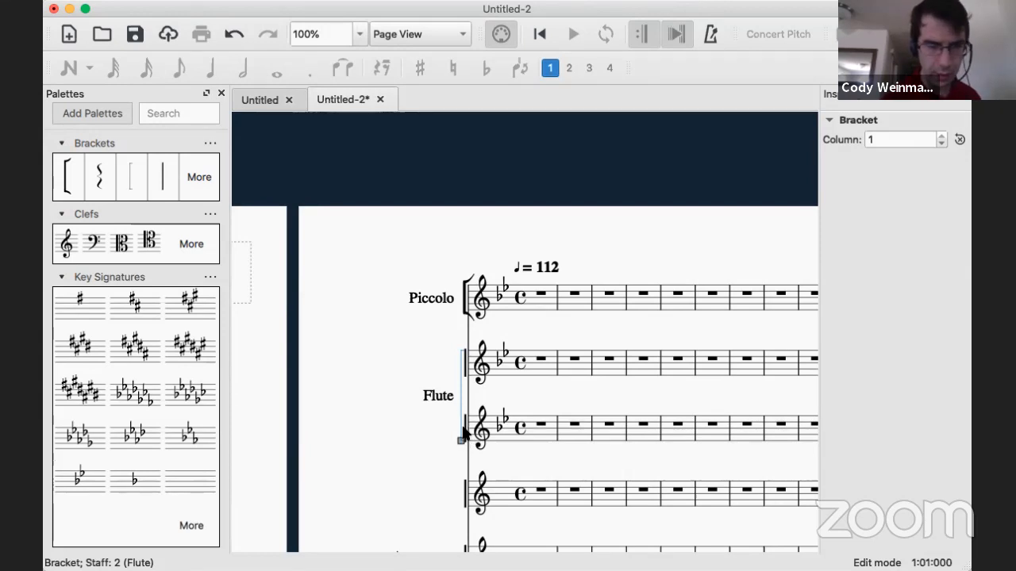
left_click(466, 376)
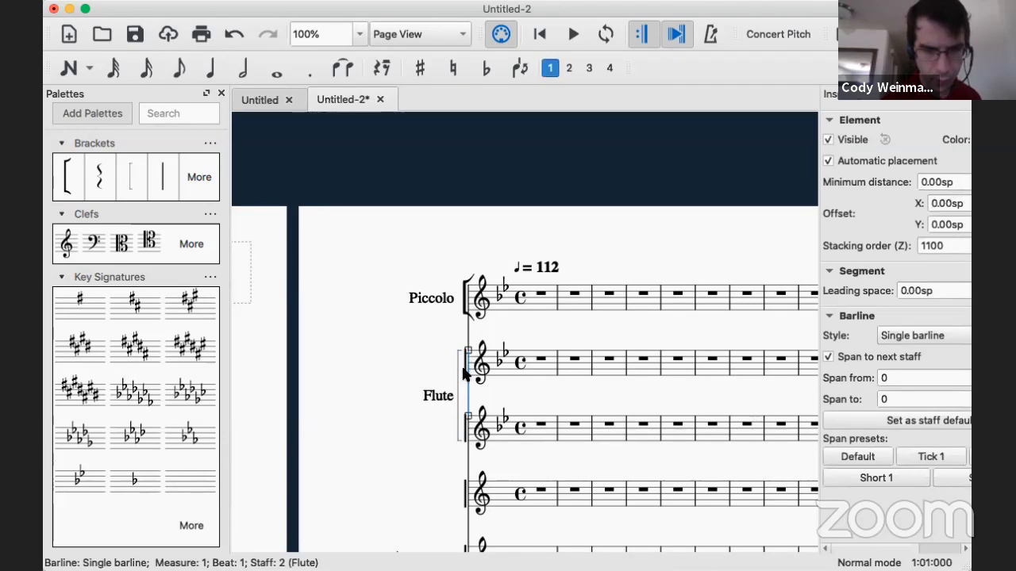
double_click(466, 376)
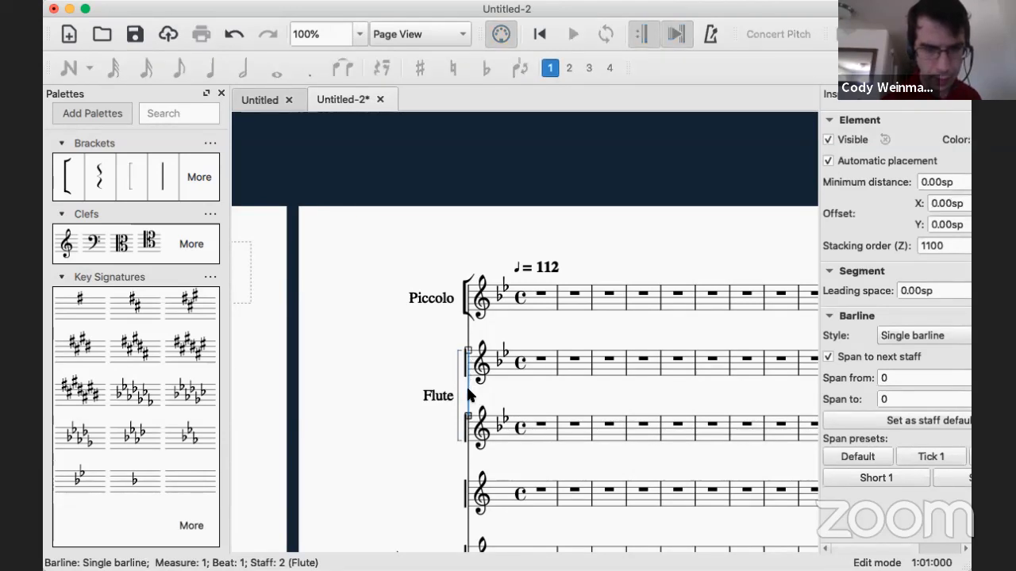
key("Escape")
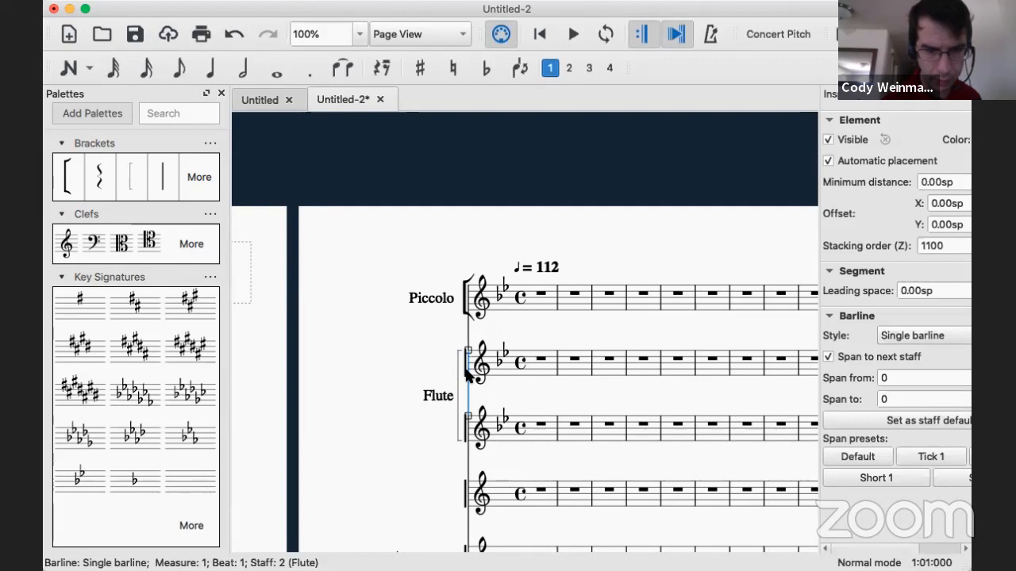
double_click(466, 378)
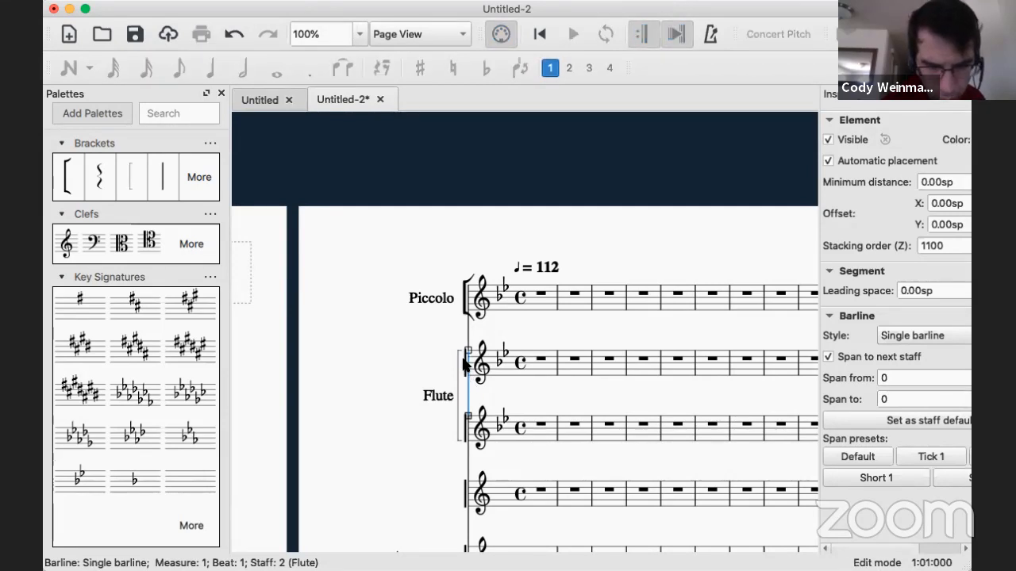
key("Escape")
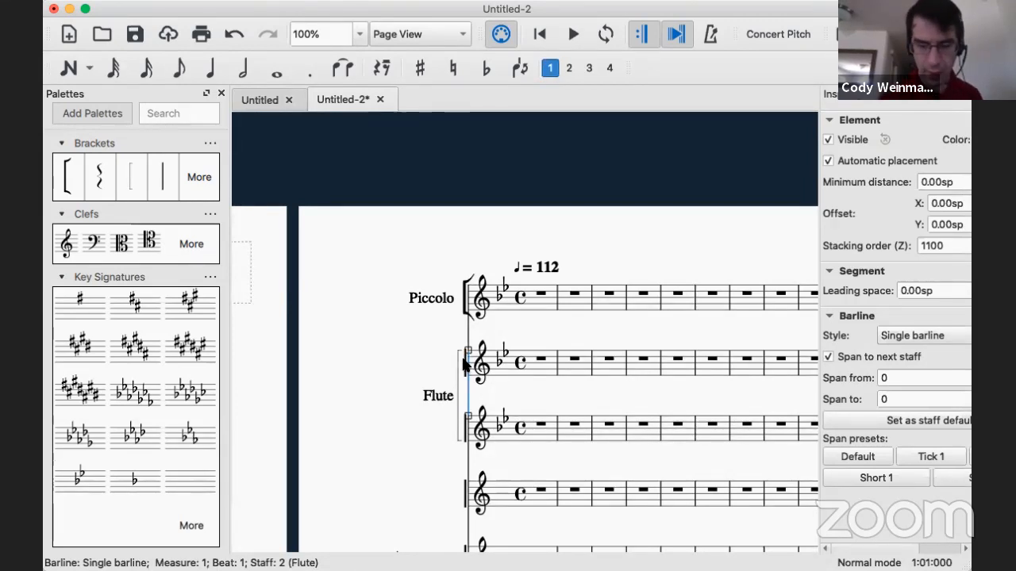
Extend the Line bracket from the upper Flute staff down over the lower Flute staff, and remove the thin Square bracket beside it.
key("super+equal")
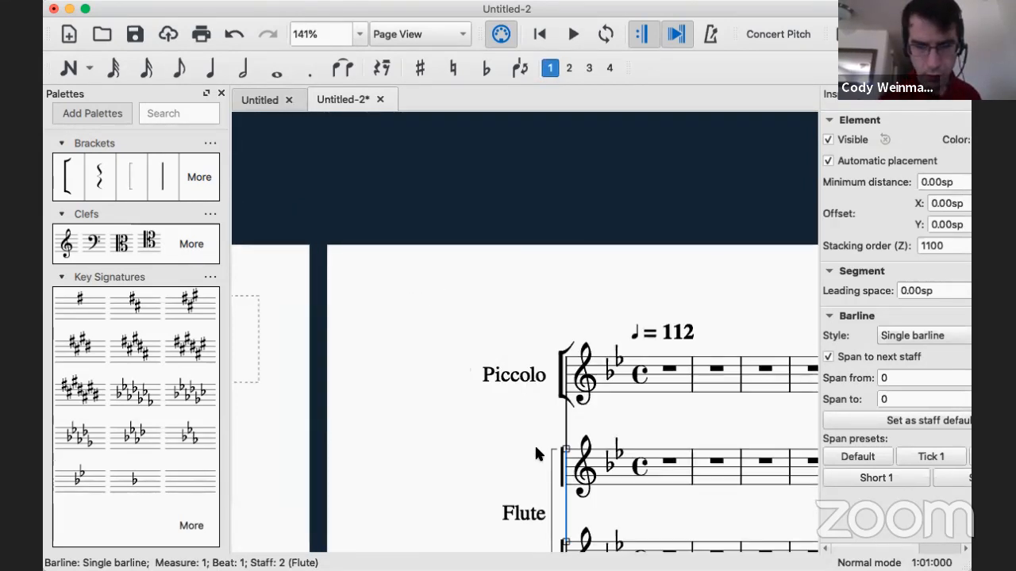
scroll(535, 447, "down", 3)
scroll(535, 447, "right", 4)
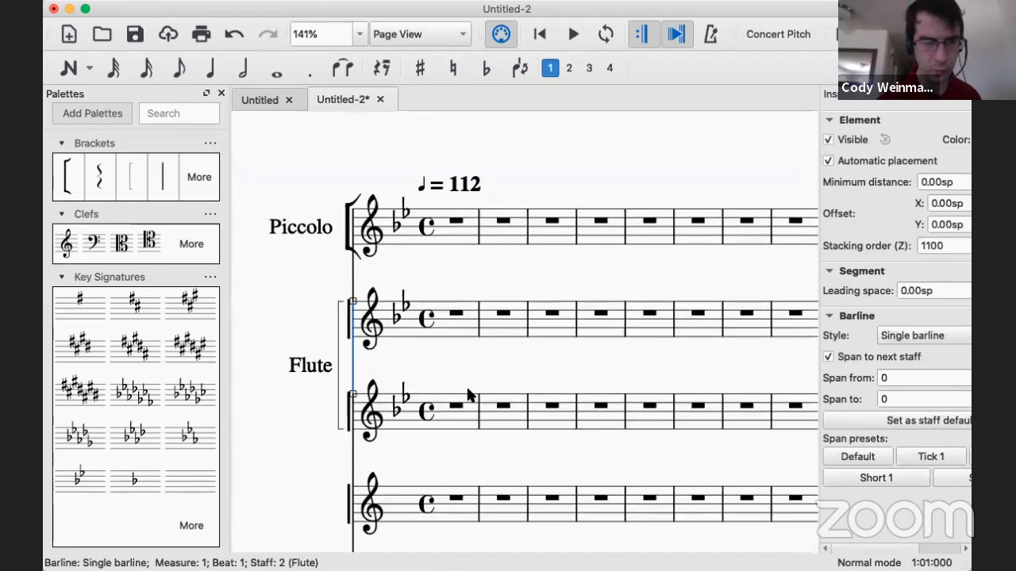
left_click(347, 334)
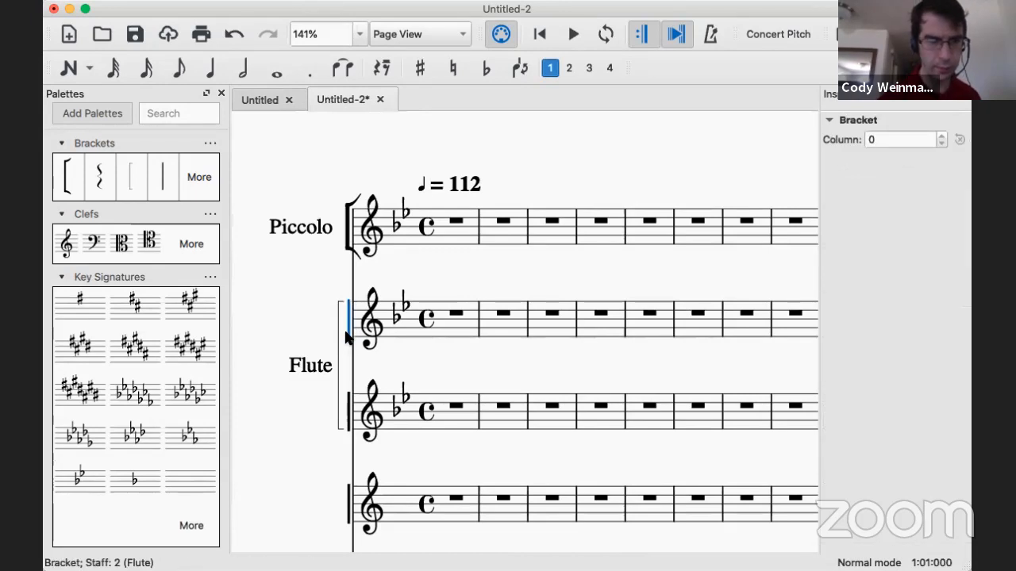
scroll(347, 337, "up", 2)
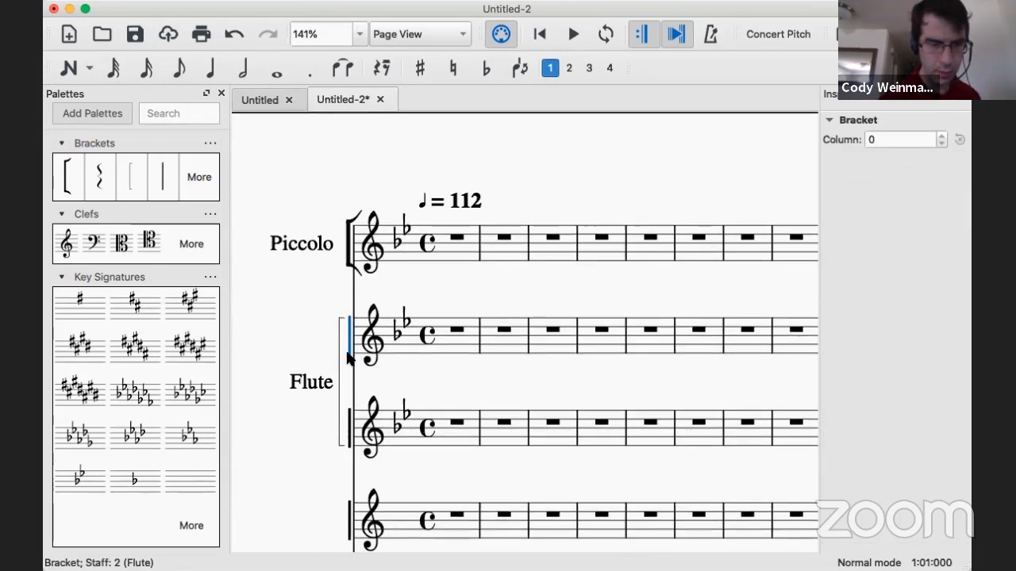
double_click(348, 356)
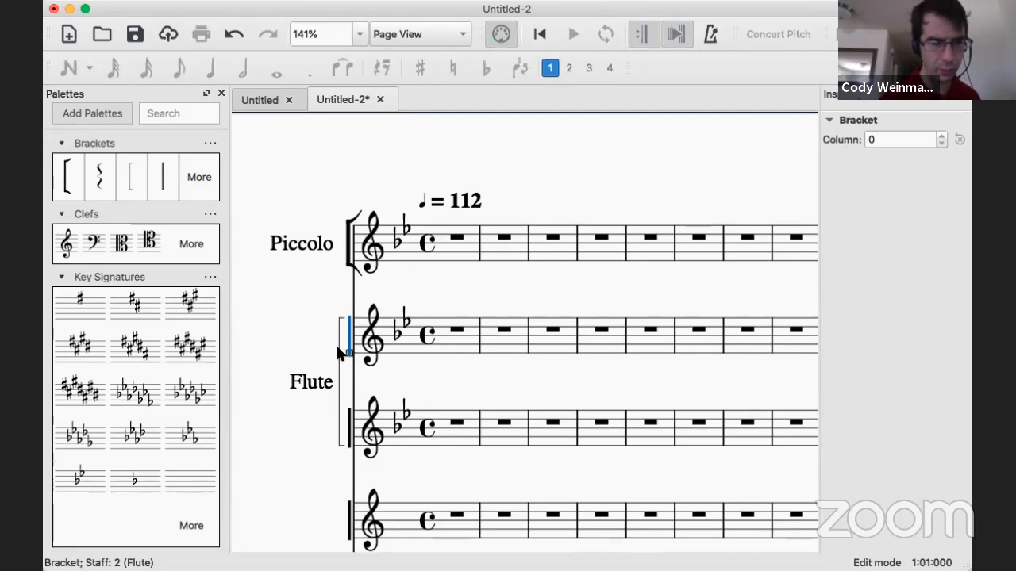
left_click_drag(349, 354, 354, 411)
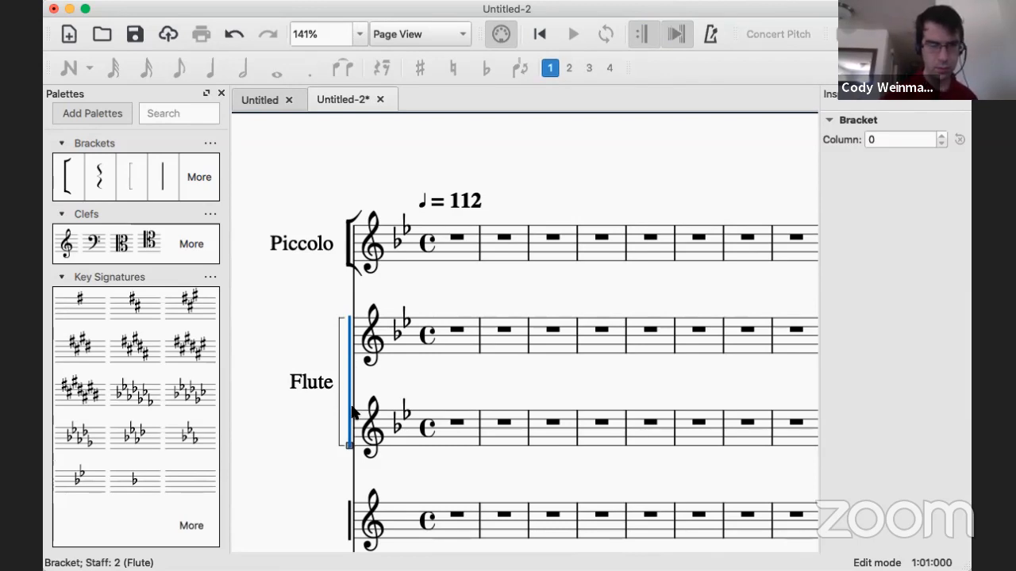
key("Escape")
left_click(340, 354)
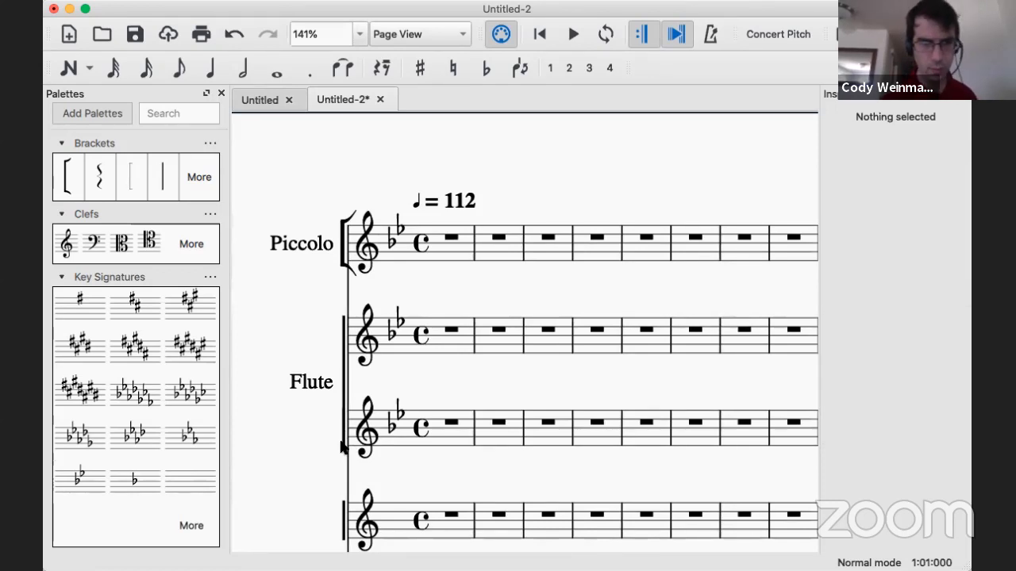
Extend the Line bracket on the uppermost B♭ Clarinet staff down over the second B♭ Clarinet staff.
scroll(360, 469, "down", 5)
scroll(359, 469, "left", 2)
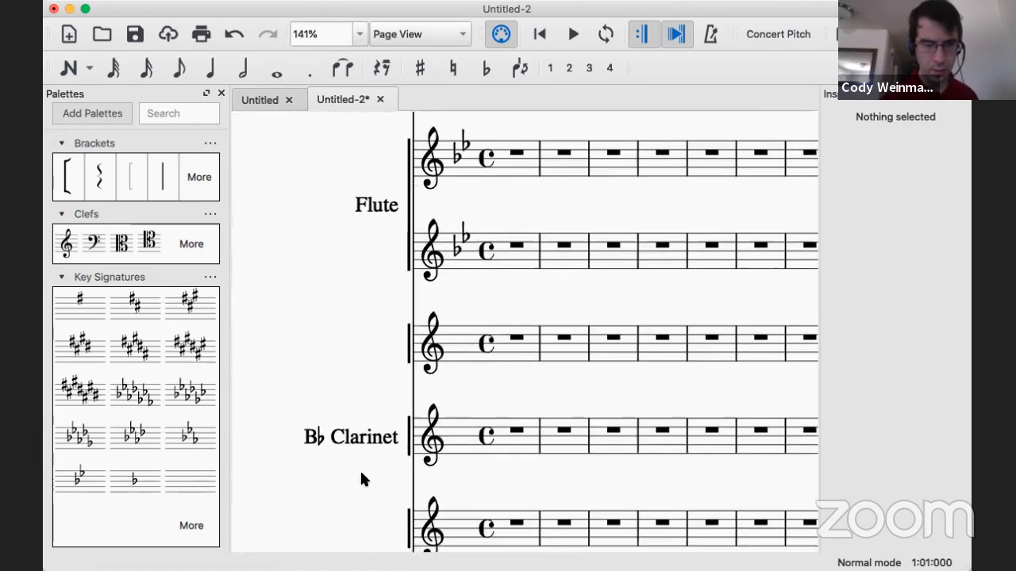
left_click(408, 349)
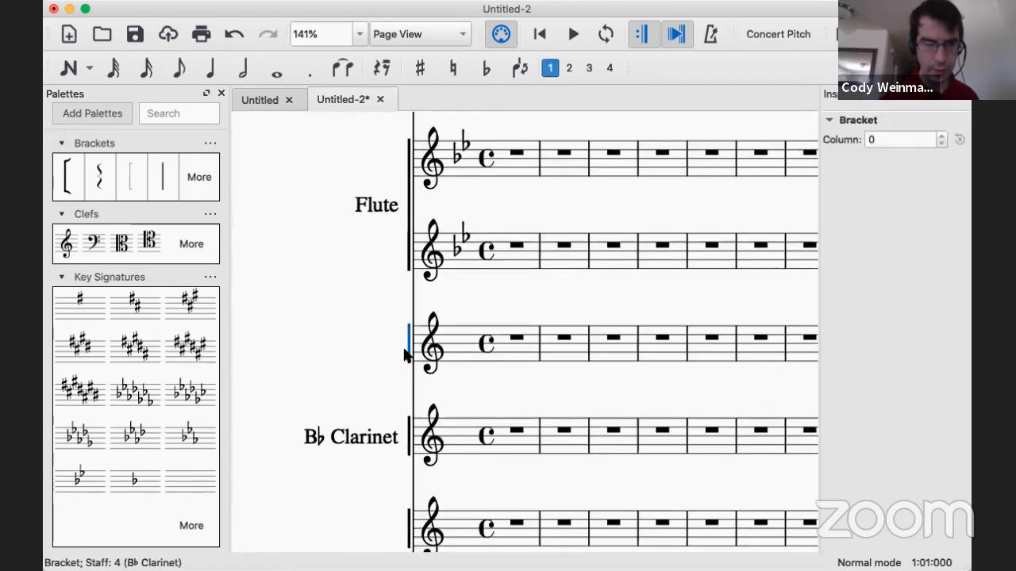
double_click(407, 353)
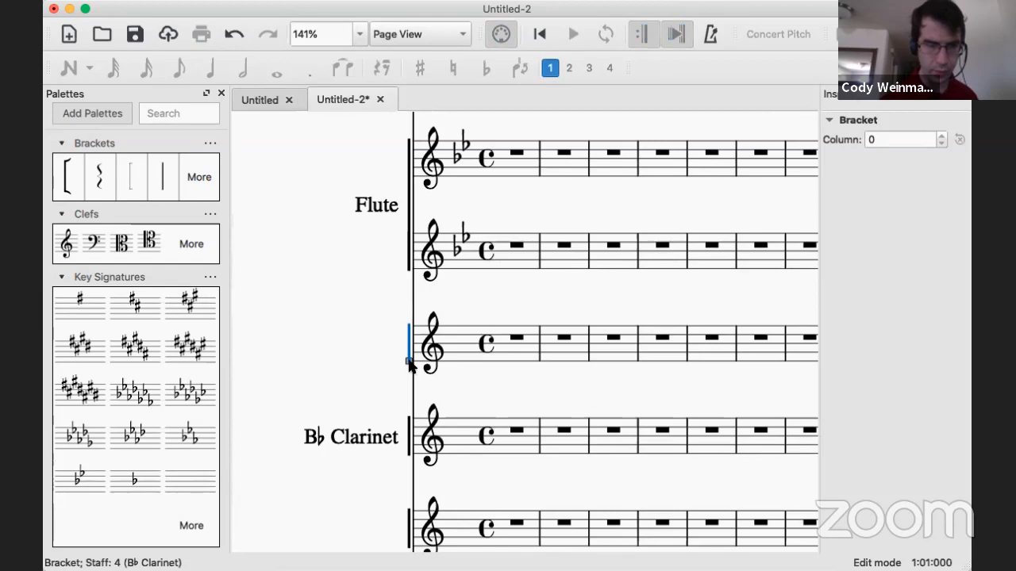
left_click_drag(407, 362, 411, 473)
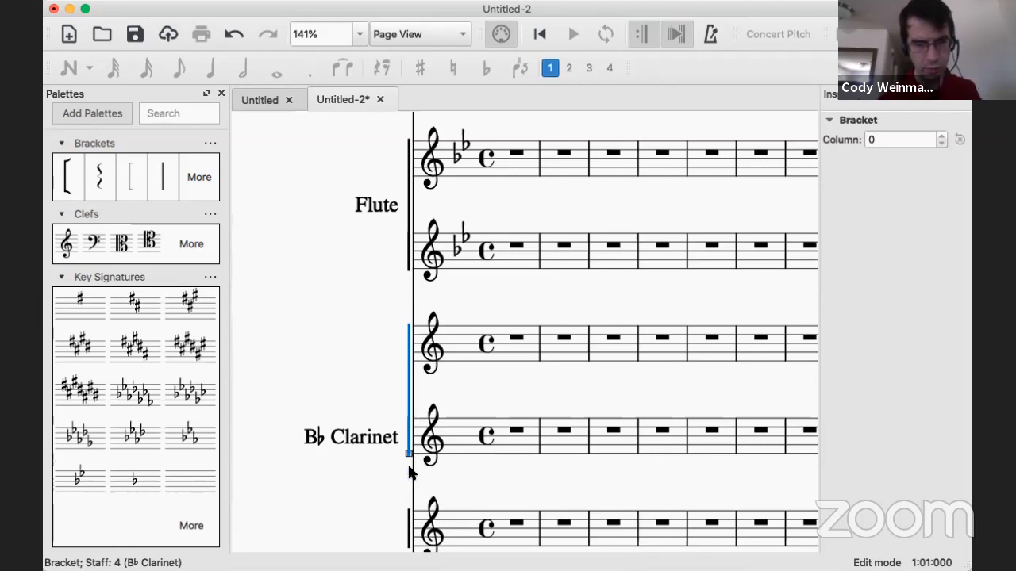
Try to shorten the Line bracket back to the uppermost B♭ Clarinet staff, and undo its extension over the second staff.
scroll(408, 472, "down", 2)
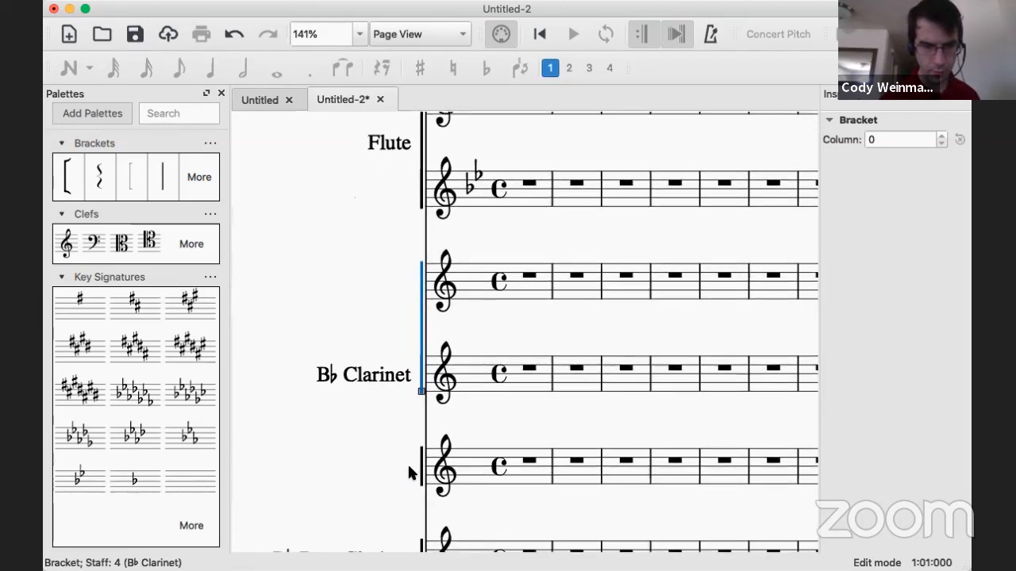
scroll(409, 472, "down", 5)
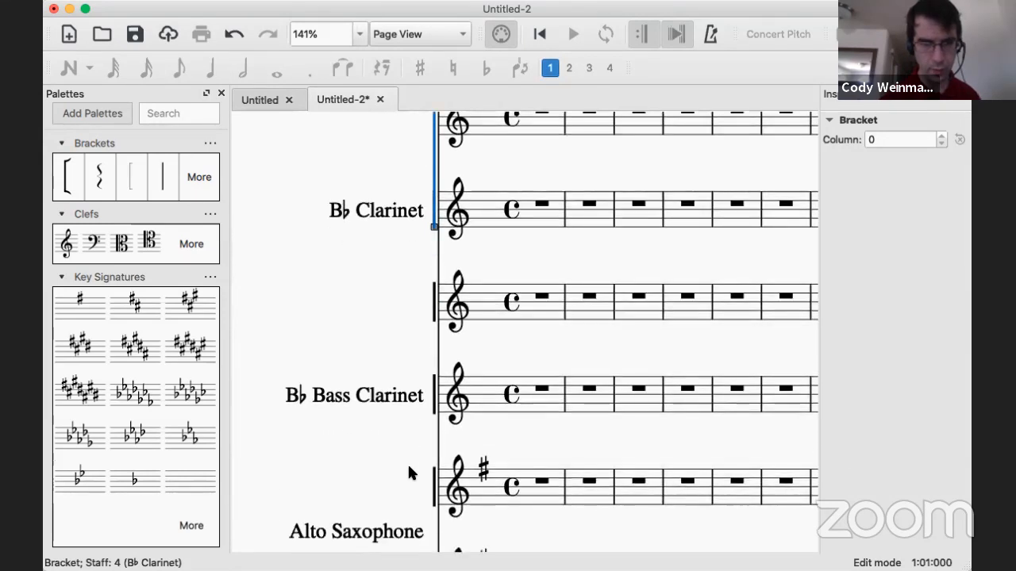
scroll(419, 351, "up", 11)
scroll(420, 353, "up", 1)
scroll(420, 352, "down", 5)
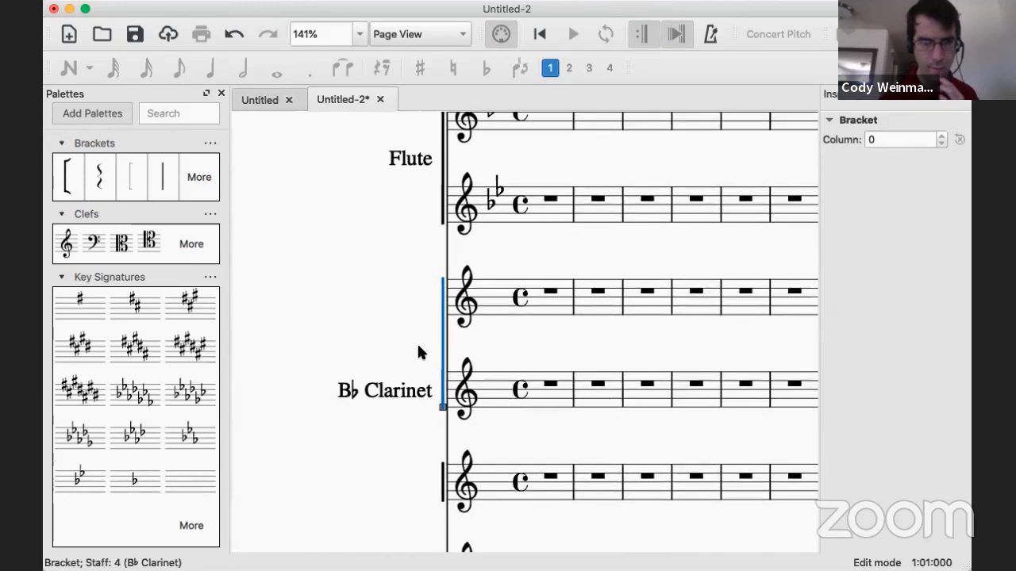
left_click(446, 294)
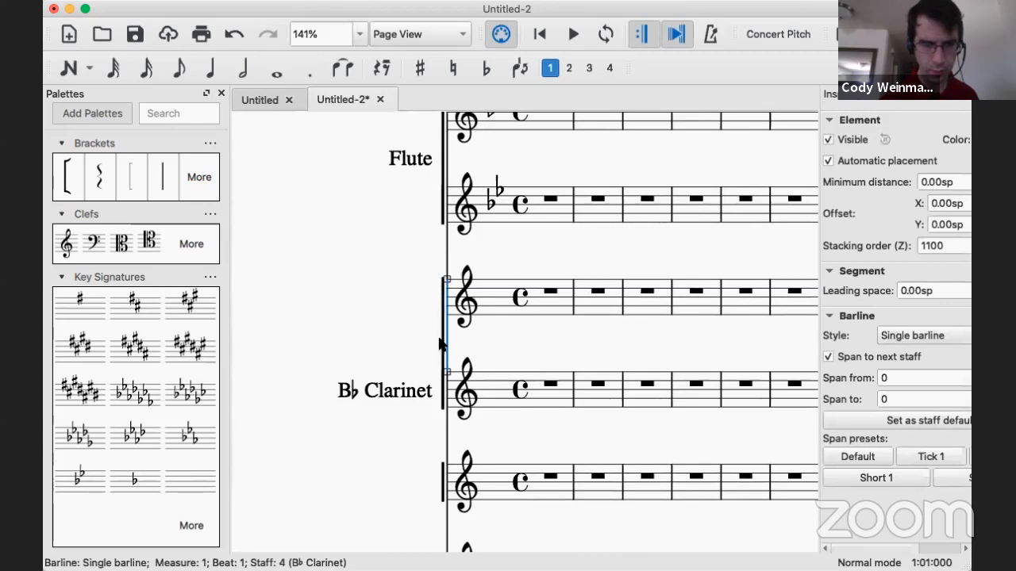
left_click_drag(446, 370, 445, 338)
left_click_drag(449, 373, 446, 331)
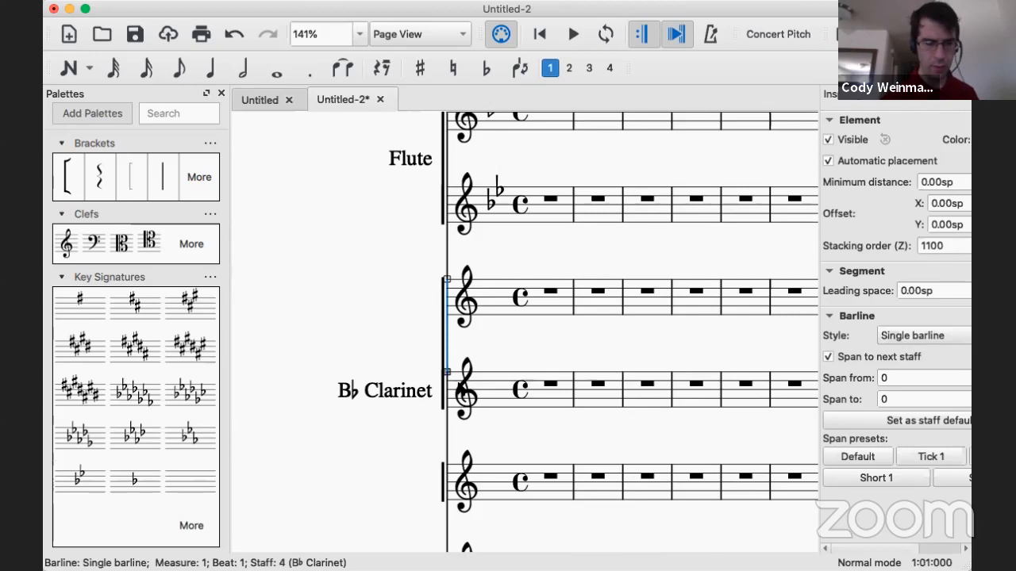
key("super+z")
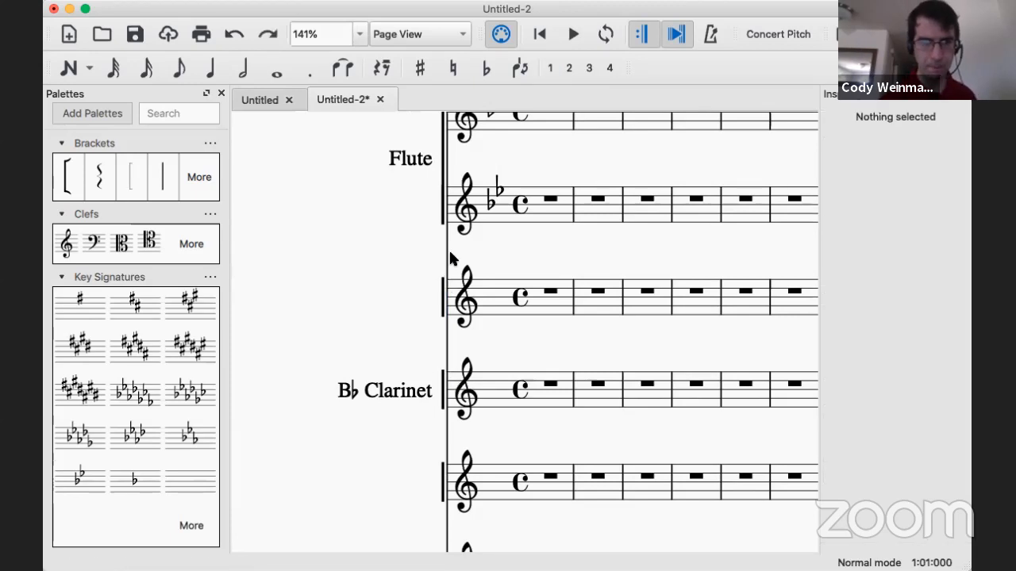
Examine the brackets along the woodwind staves from the Piccolo down to the Alto Saxophone.
scroll(449, 251, "up", 5)
scroll(449, 256, "up", 4)
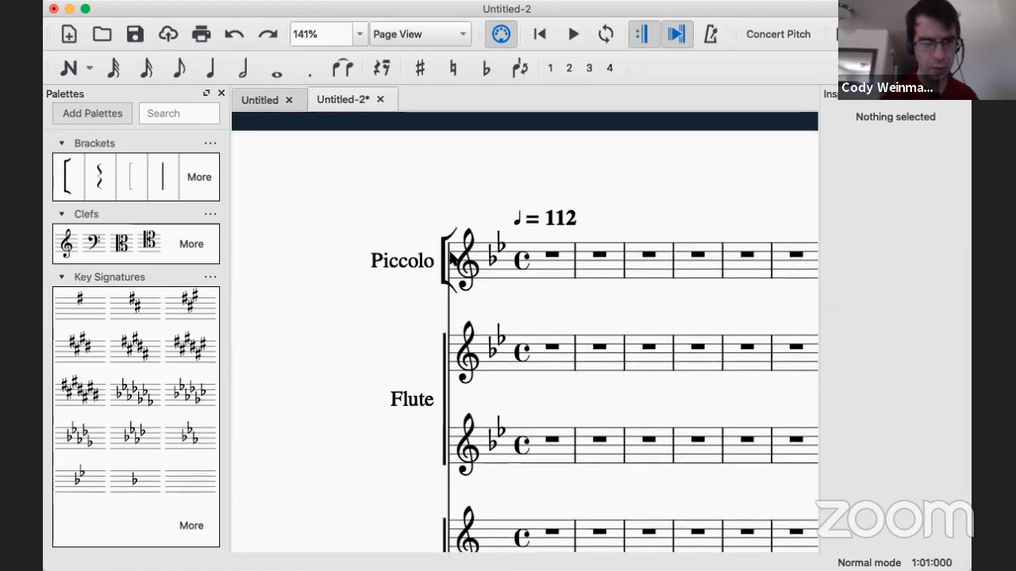
scroll(450, 255, "down", 6)
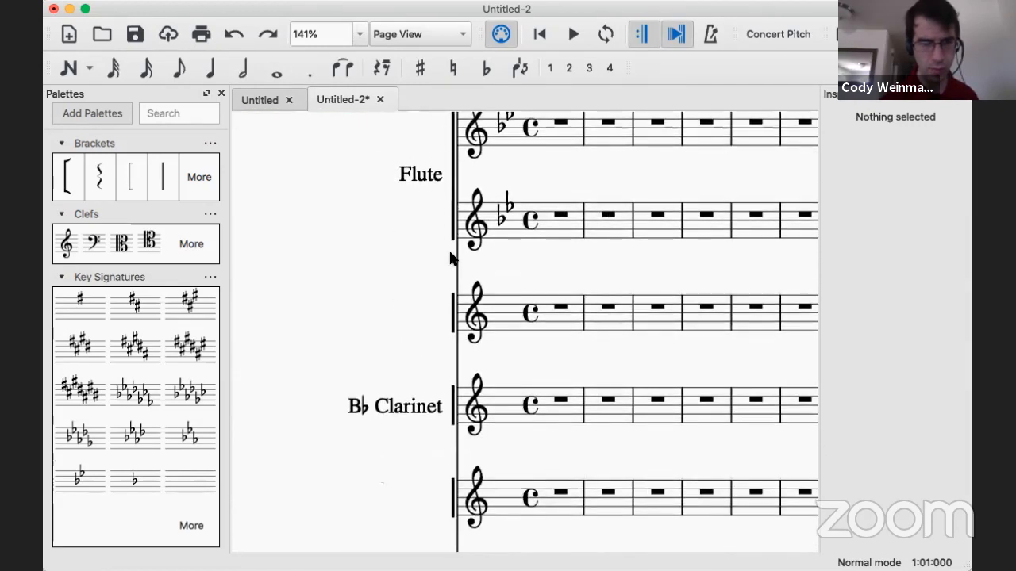
scroll(449, 258, "down", 1)
scroll(449, 255, "down", 5)
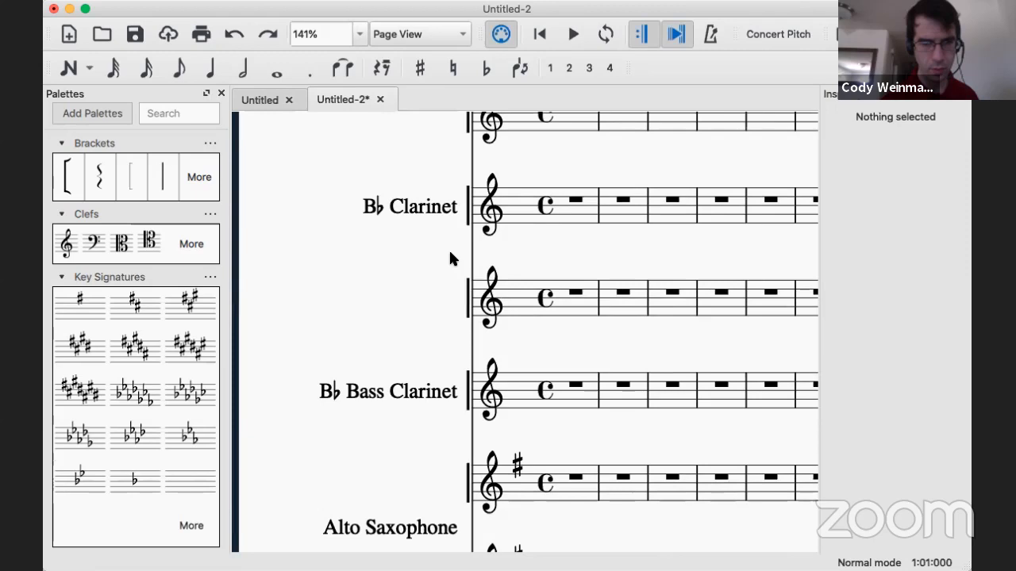
scroll(450, 259, "up", 2)
scroll(450, 256, "up", 5)
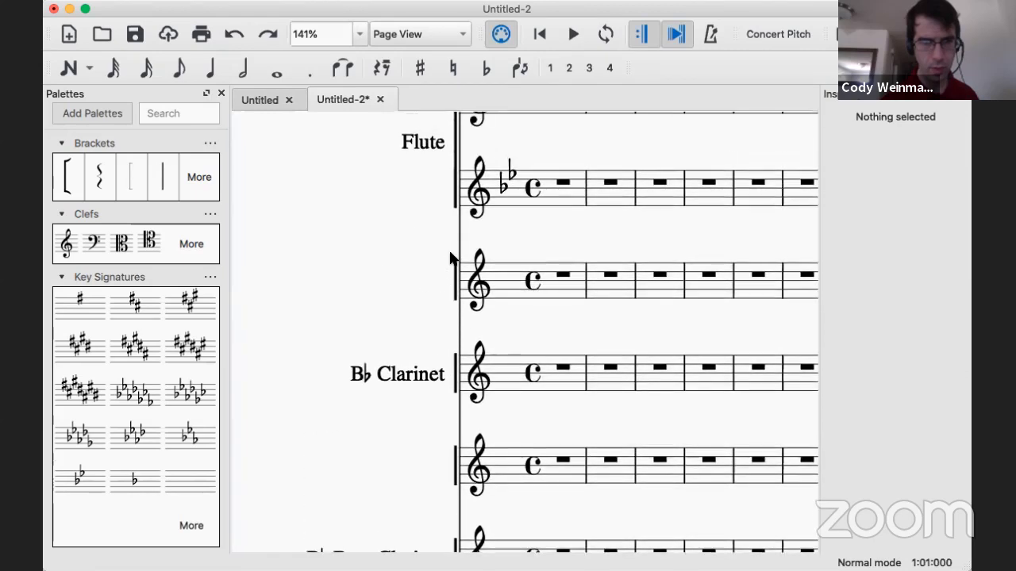
scroll(449, 256, "down", 5)
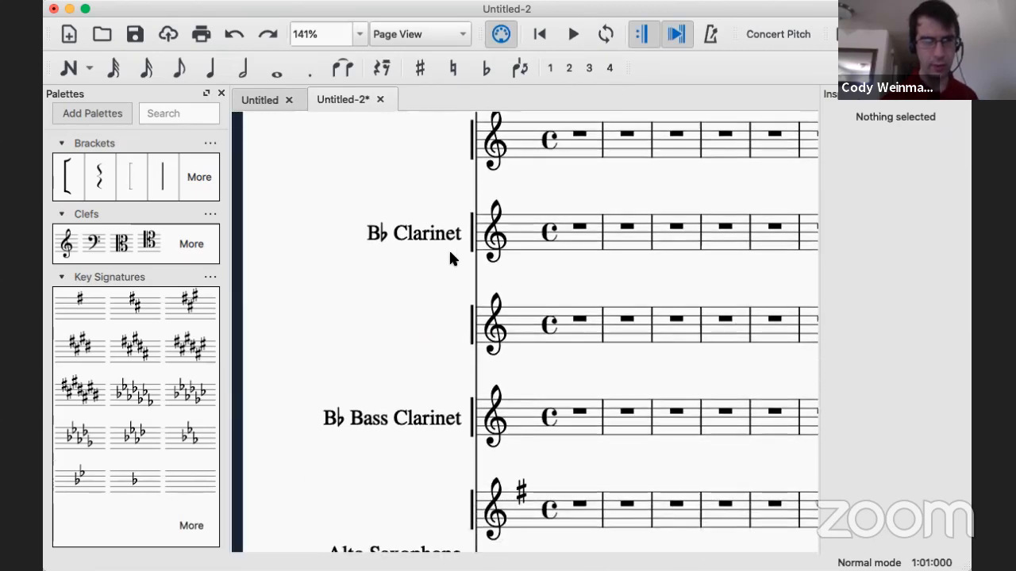
left_click(161, 176)
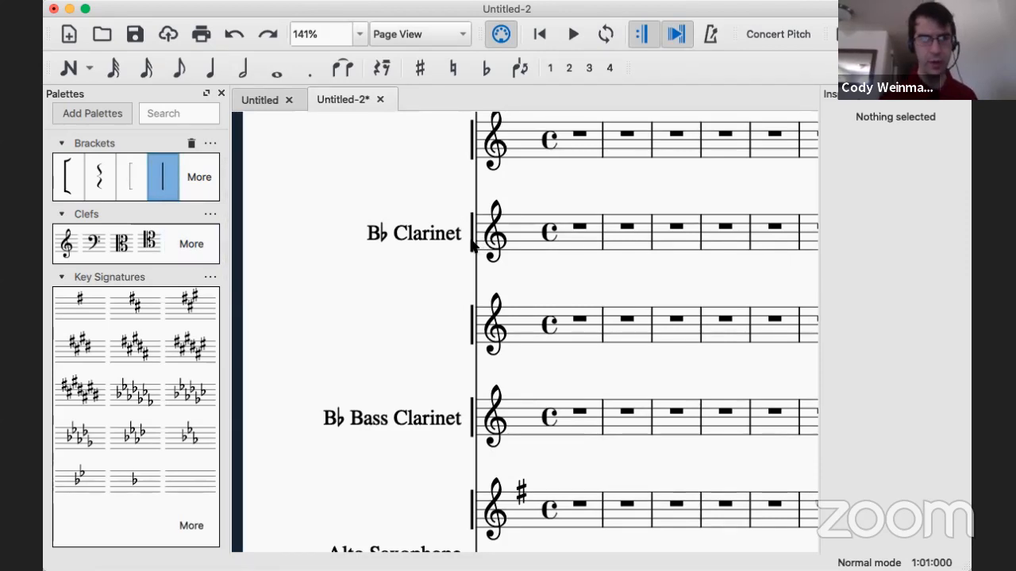
left_click(472, 243)
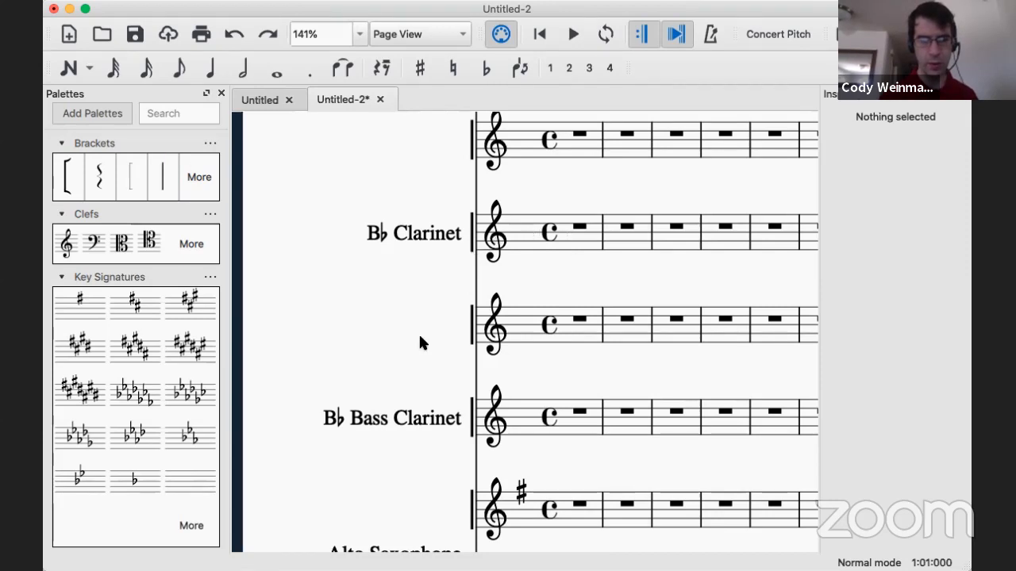
Check the staves listed under each instrument in the Instruments dialog, and close it.
key("i")
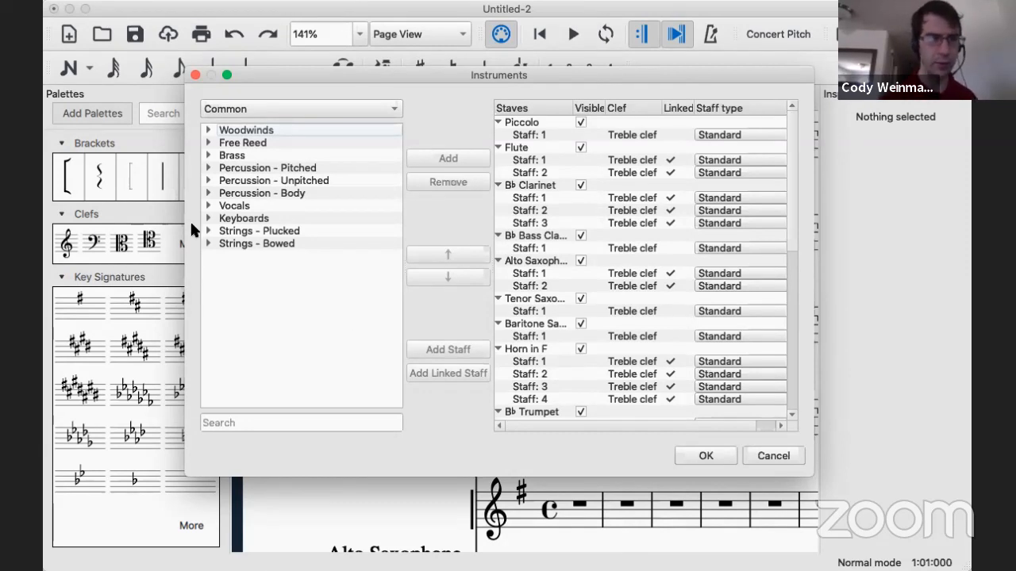
left_click(195, 75)
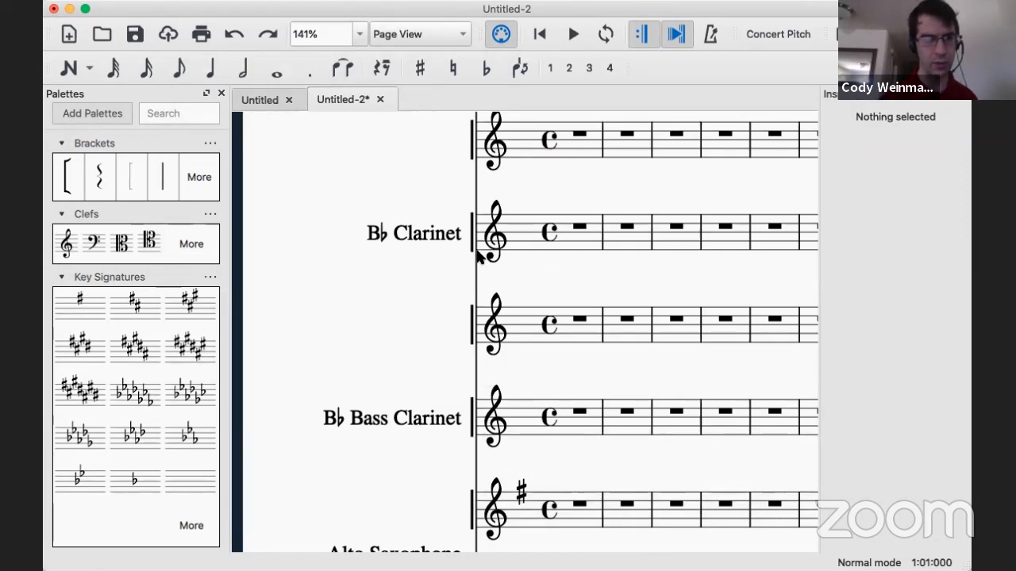
Open the Line bracket on the uppermost B♭ Clarinet staff for editing.
scroll(476, 250, "up", 5)
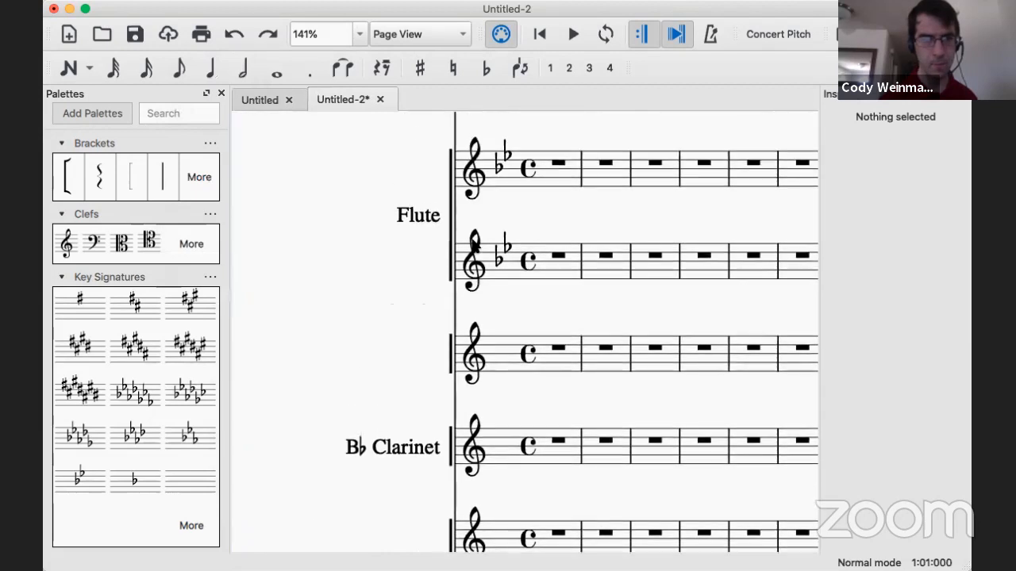
left_click(452, 358)
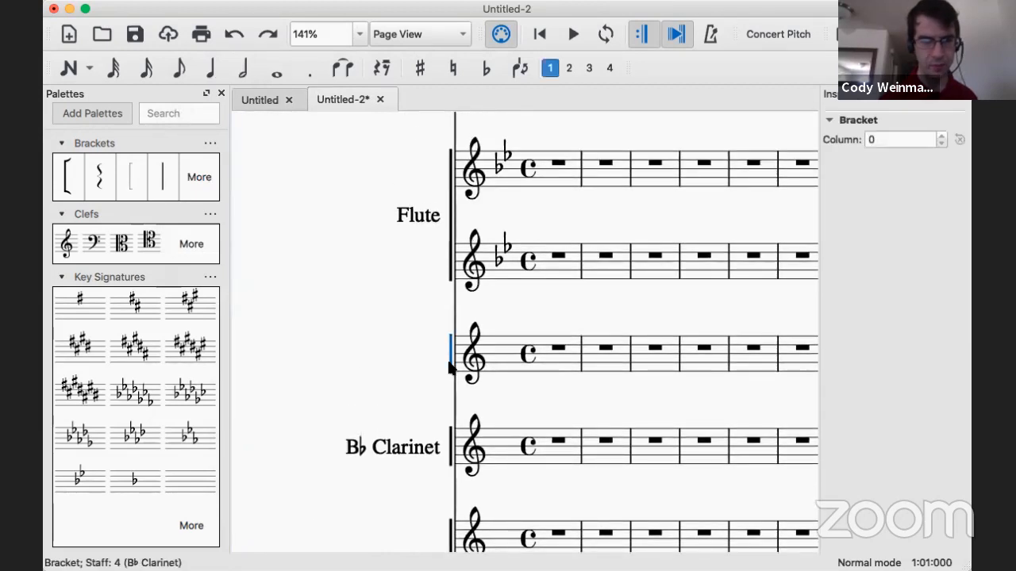
left_click(455, 377)
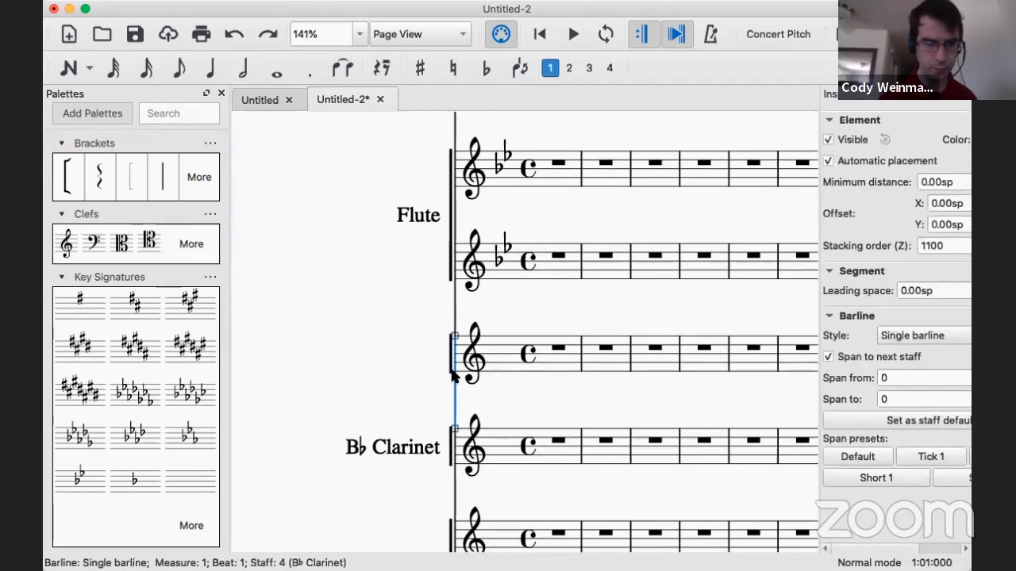
double_click(450, 376)
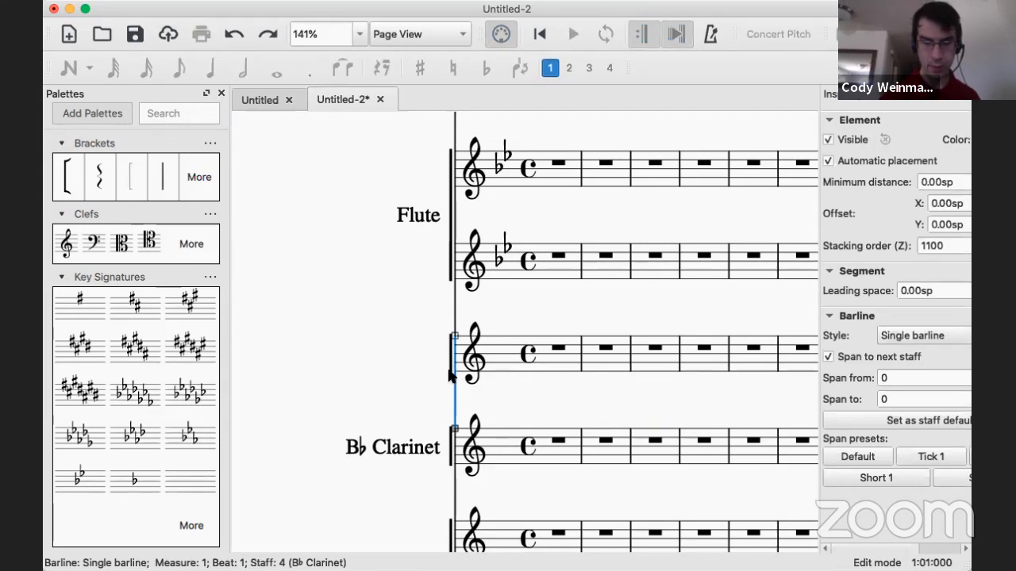
Extend the line bracket of the first B♭ Clarinet staff down across all three B♭ Clarinet staves.
key("super+plus")
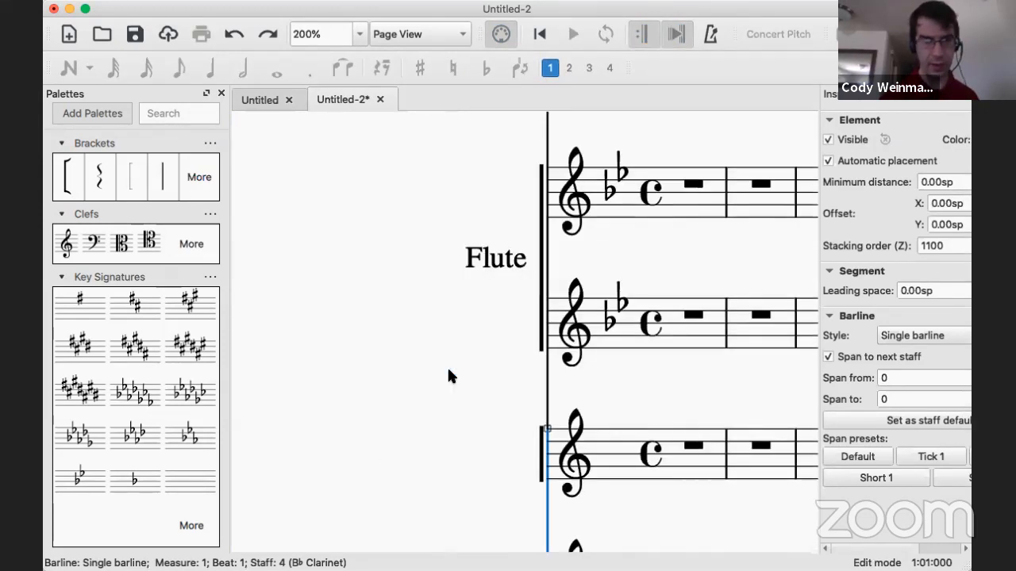
left_click(538, 480)
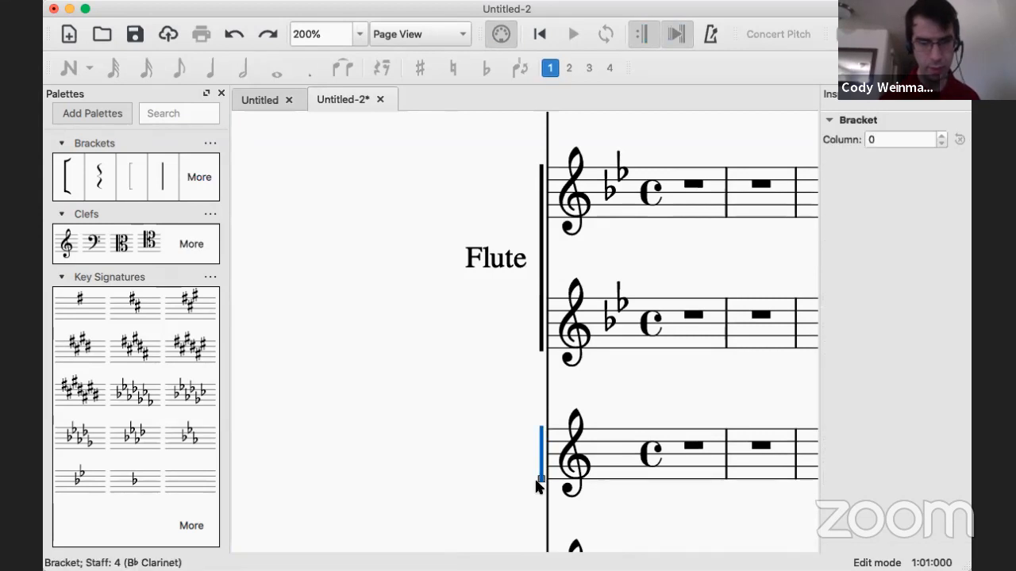
scroll(538, 480, "down", 5)
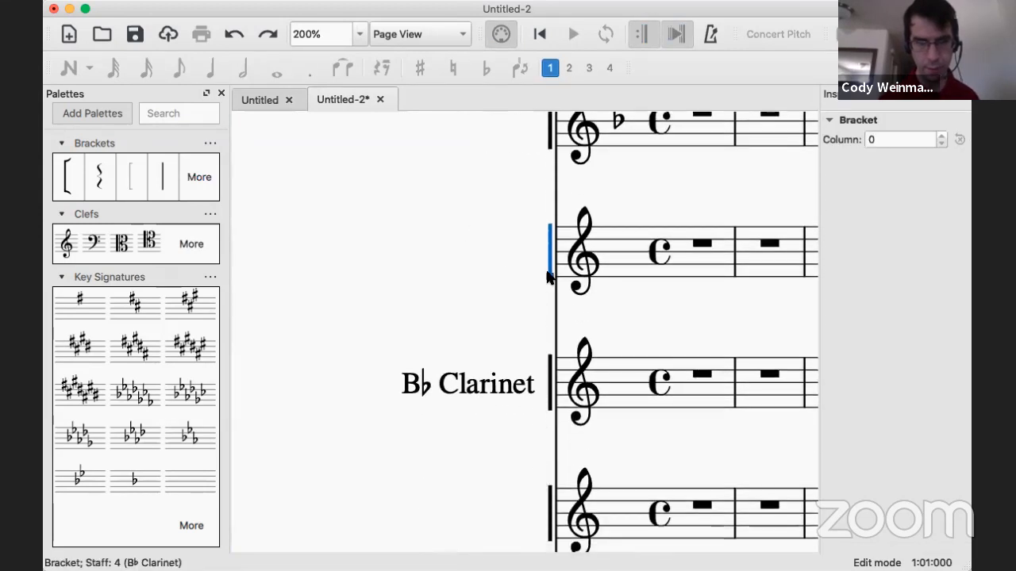
left_click_drag(549, 277, 551, 486)
scroll(551, 485, "down", 3)
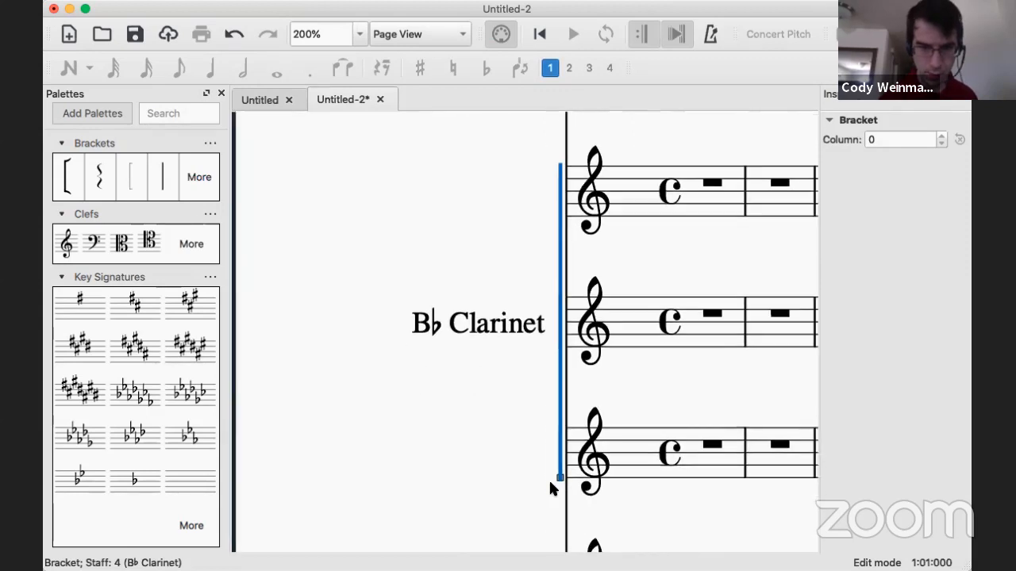
scroll(553, 489, "down", 3)
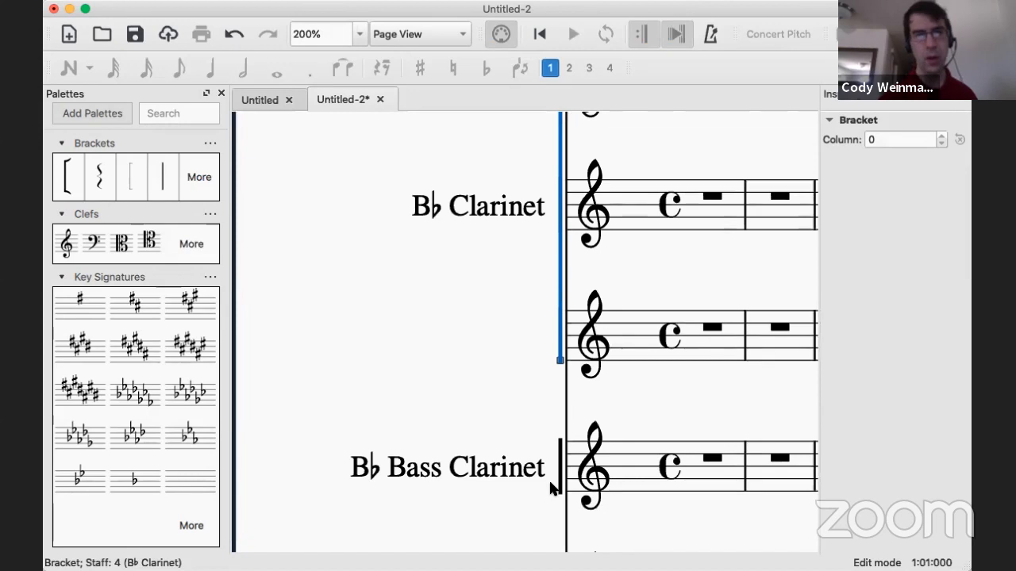
Lengthen the clarinets' line bracket by one more staff to include the B♭ Bass Clarinet.
scroll(553, 489, "up", 8)
scroll(553, 489, "up", 2)
scroll(553, 487, "down", 8)
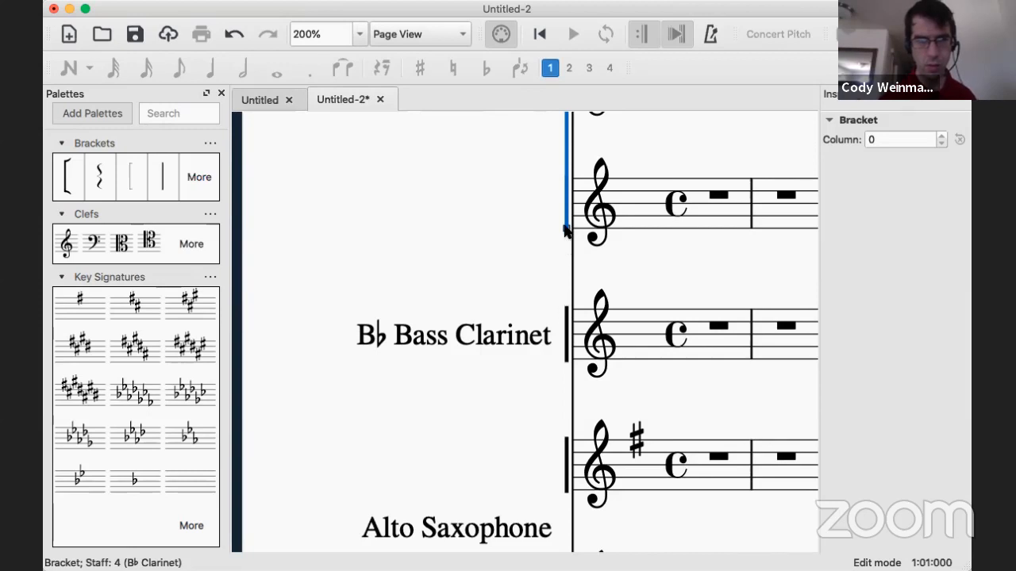
left_click_drag(567, 230, 567, 307)
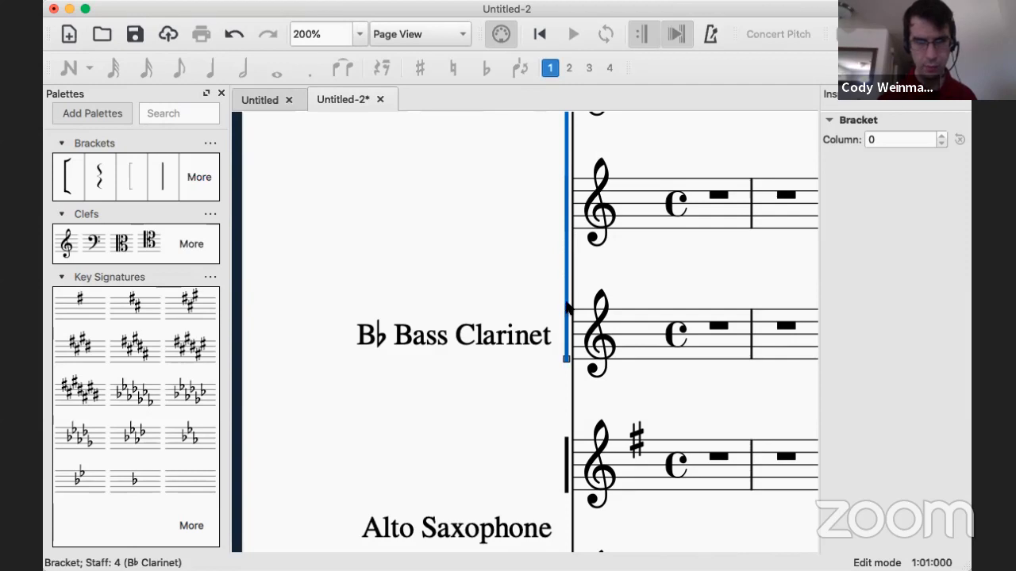
Add a square bracket at the first B♭ Clarinet staff and extend it down through the B♭ Bass Clarinet staff.
scroll(574, 371, "up", 5)
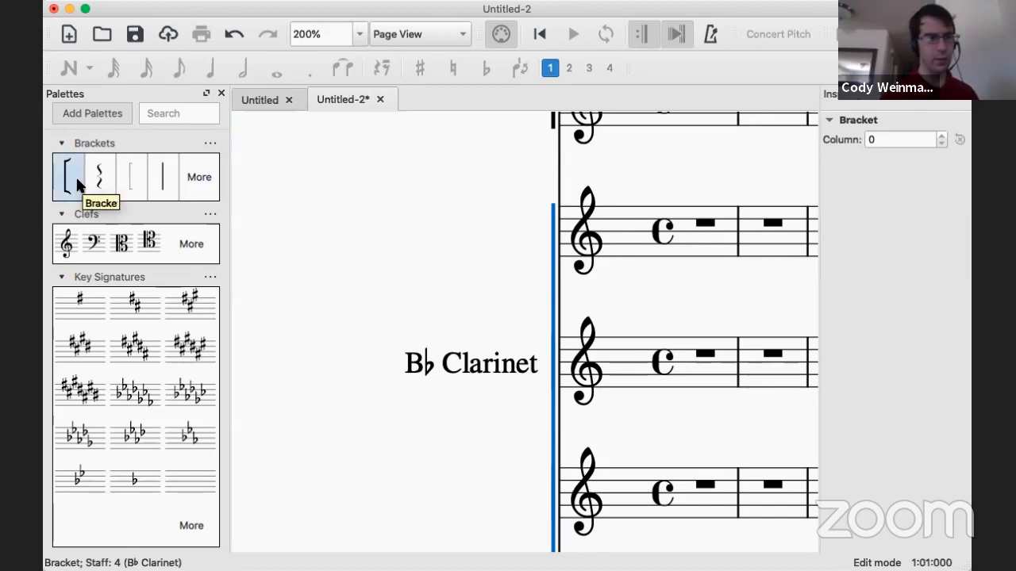
left_click_drag(75, 175, 608, 207)
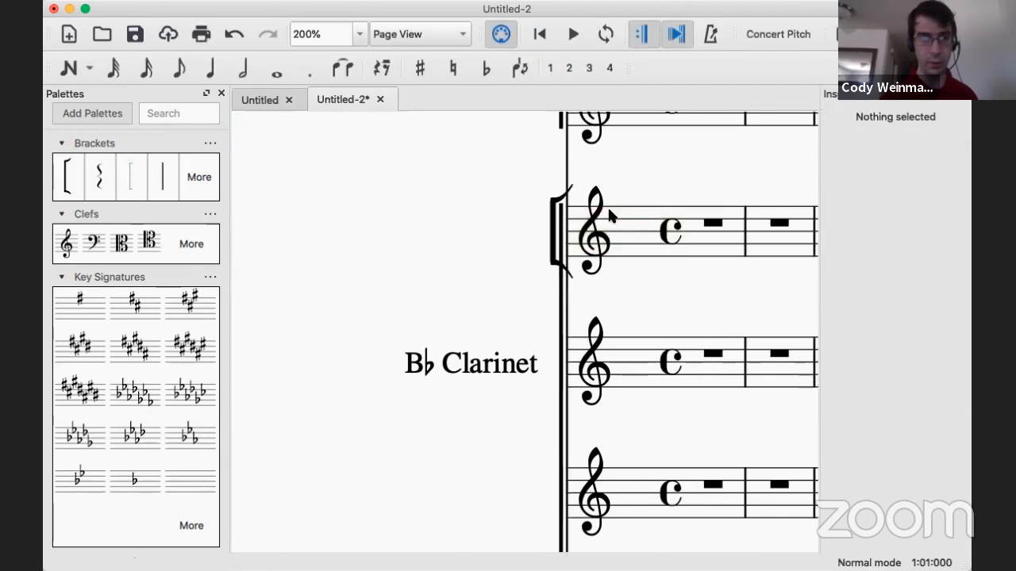
left_click(554, 270)
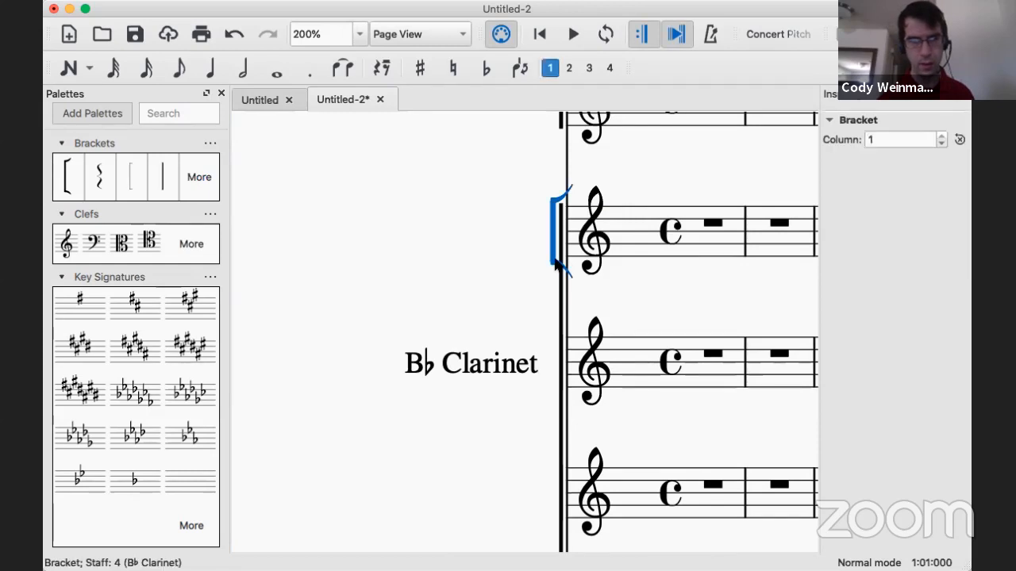
double_click(554, 266)
left_click_drag(554, 262, 585, 570)
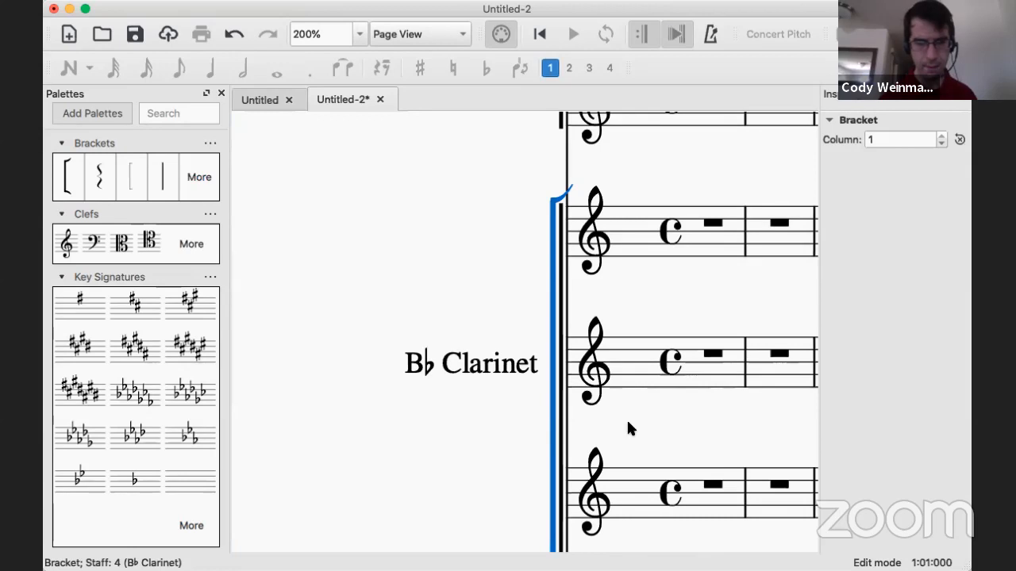
scroll(629, 427, "down", 5)
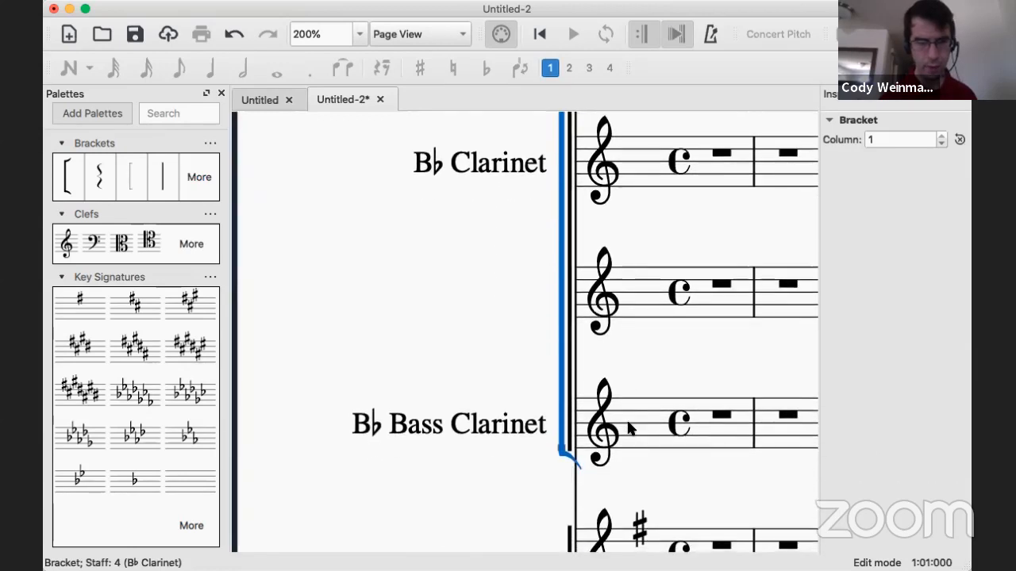
Add a square bracket at the first Flute staff and extend it over both Flute staves.
scroll(628, 429, "up", 5)
scroll(627, 428, "up", 5)
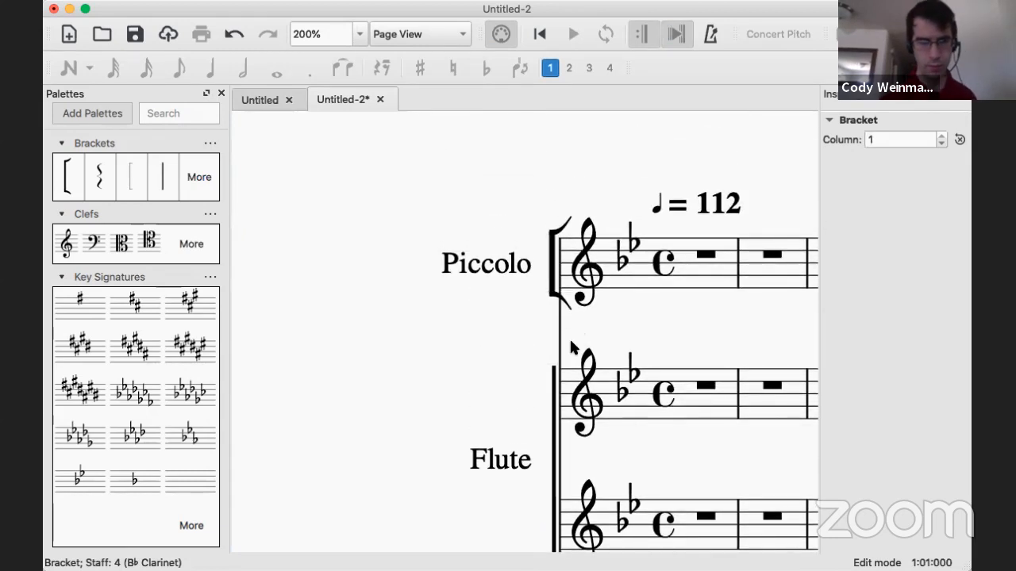
left_click_drag(68, 176, 640, 372)
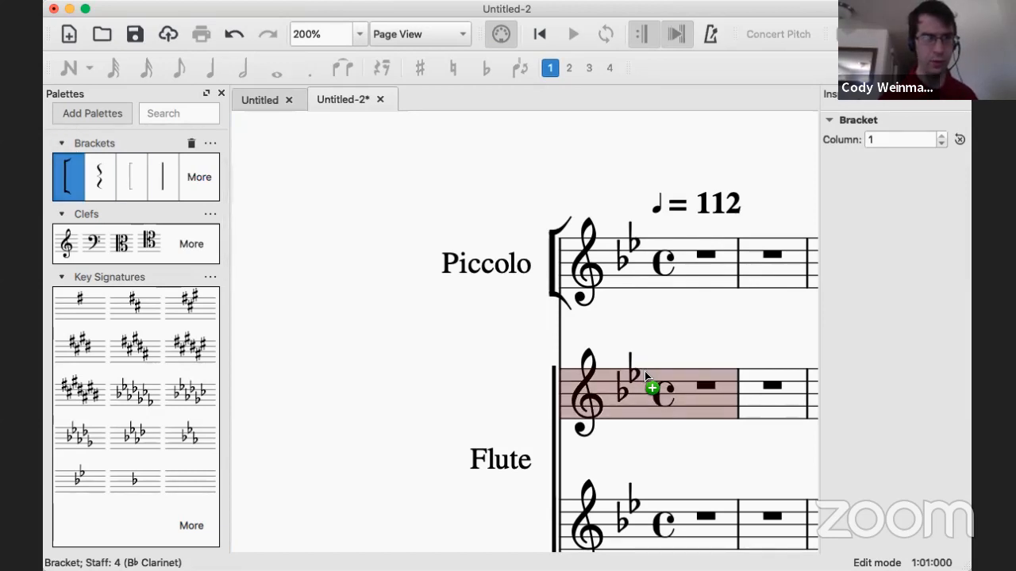
left_click_drag(647, 379, 647, 379)
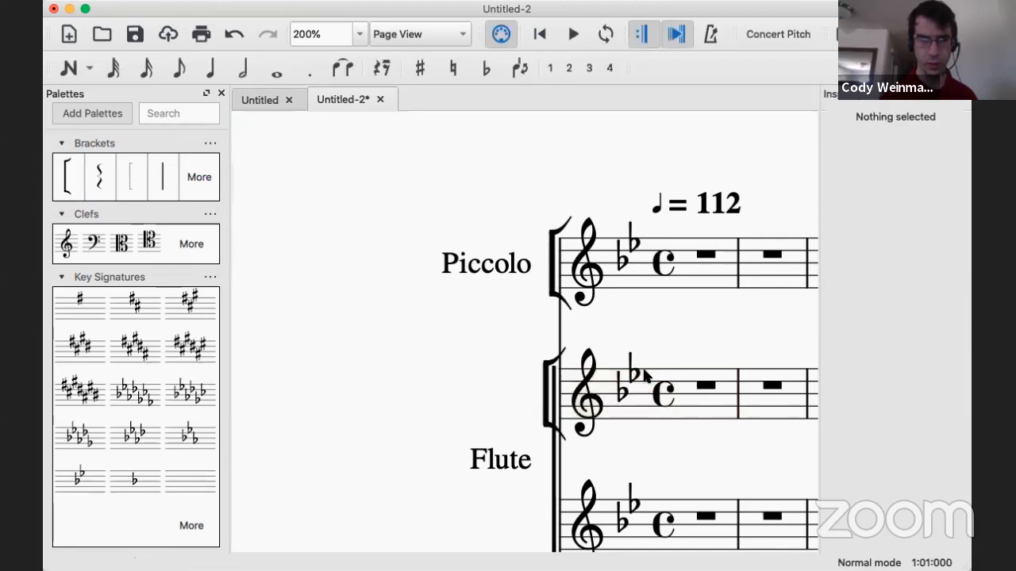
left_click(543, 422)
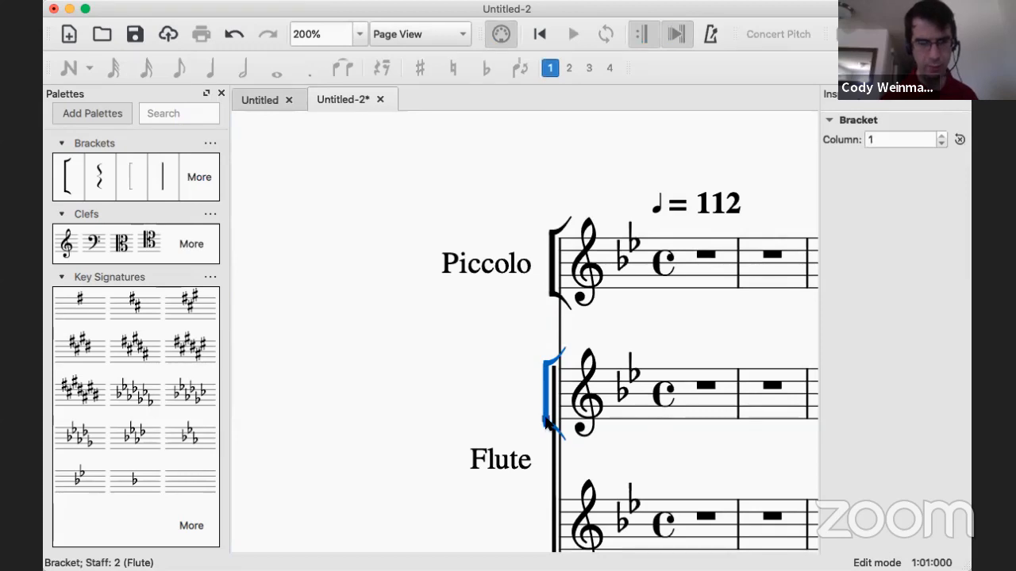
left_click_drag(546, 421, 560, 563)
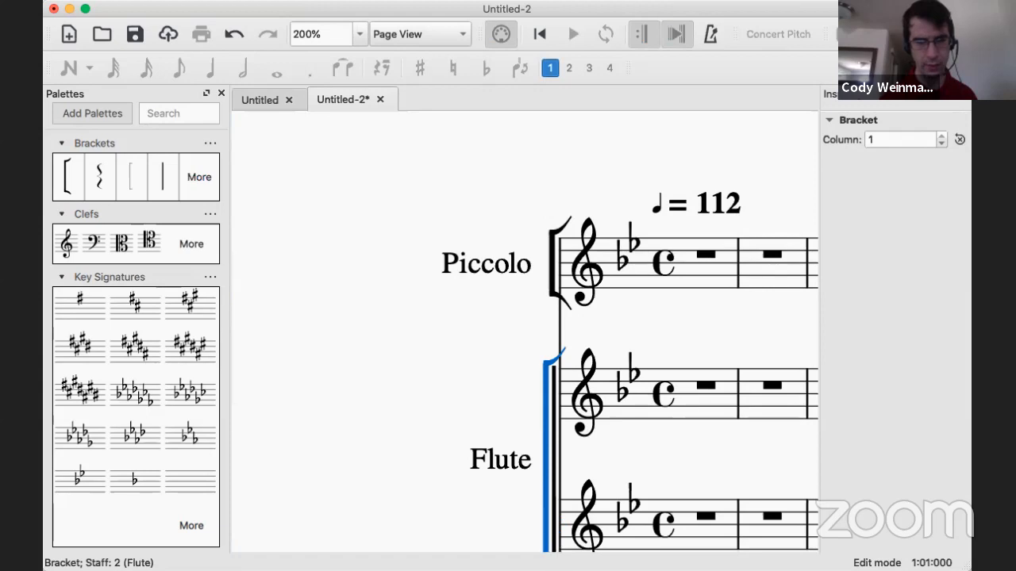
scroll(612, 437, "down", 3)
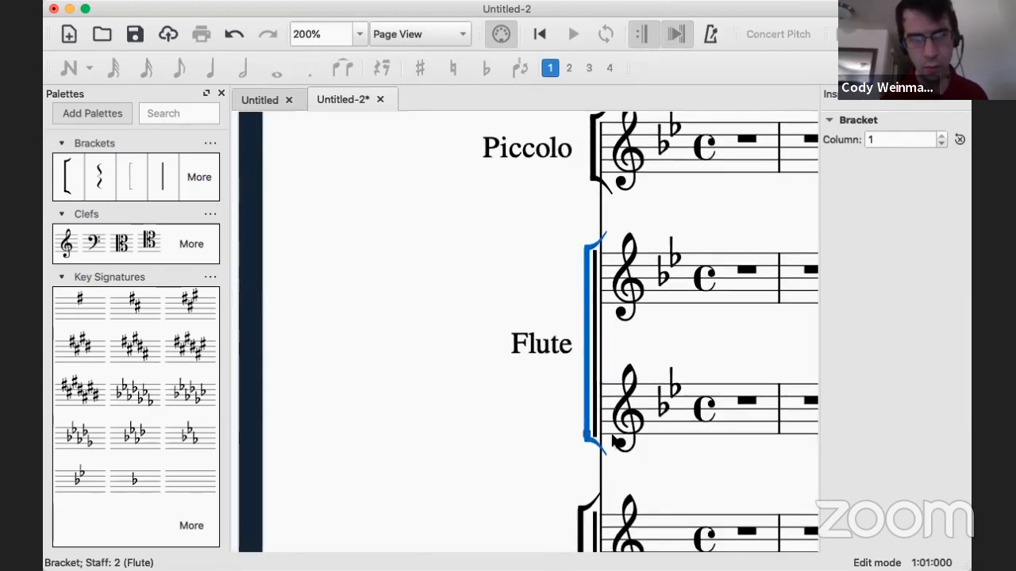
Extend the line bracket of the first Alto Saxophone staff down through the Tenor and Baritone Saxophone staves.
scroll(612, 441, "down", 10)
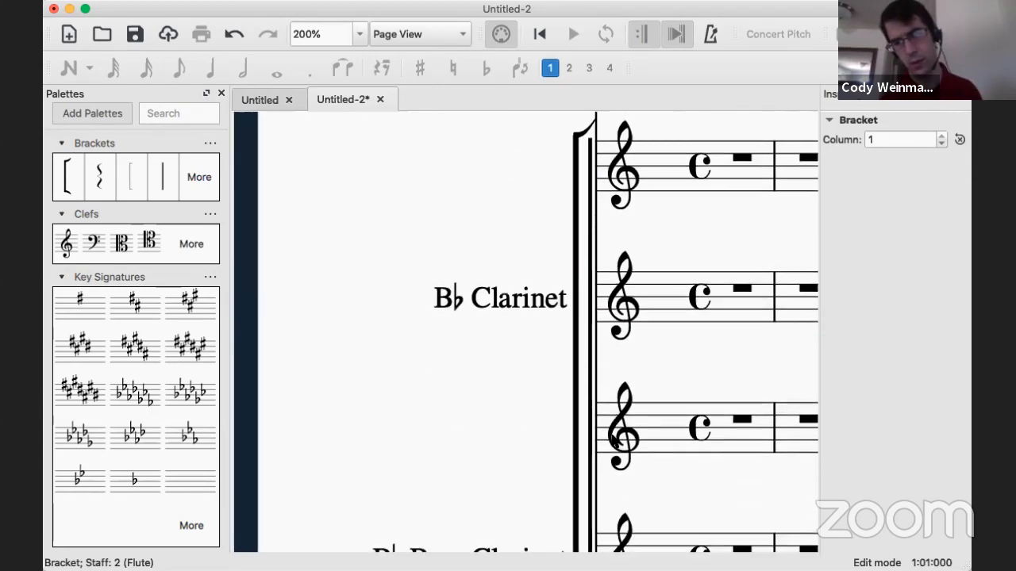
scroll(612, 442, "up", 6)
scroll(612, 442, "down", 9)
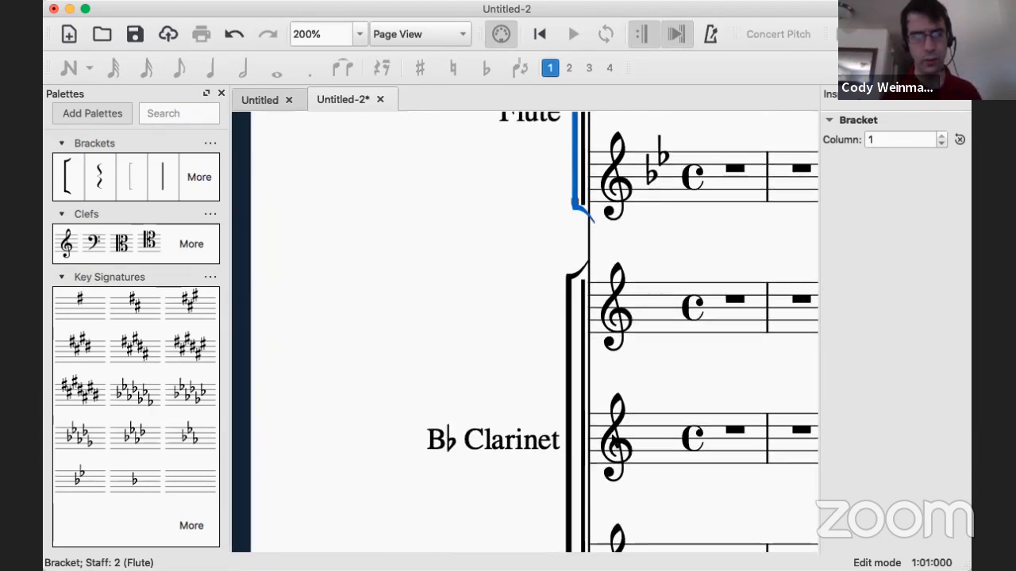
scroll(612, 442, "down", 5)
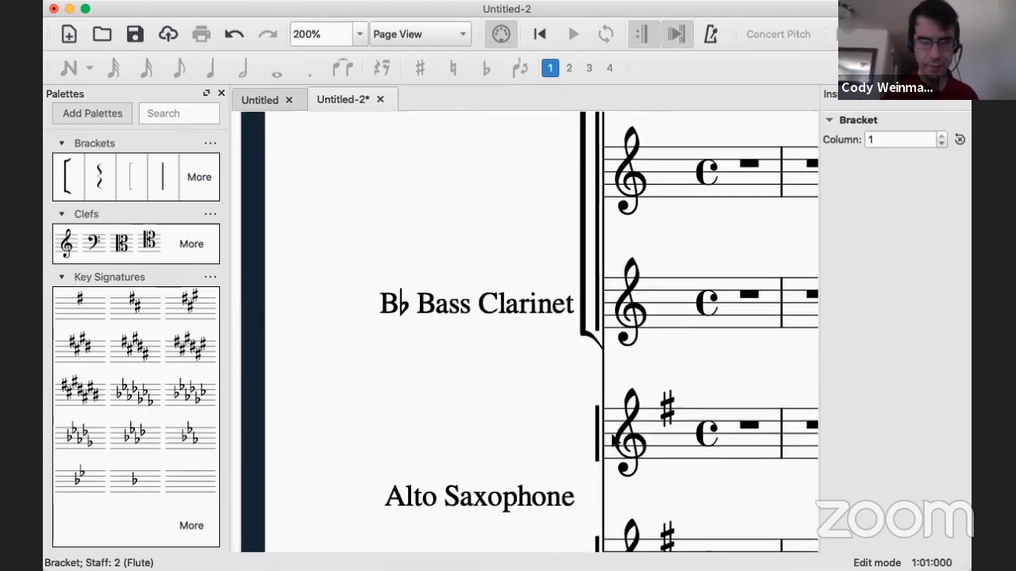
scroll(612, 442, "down", 3)
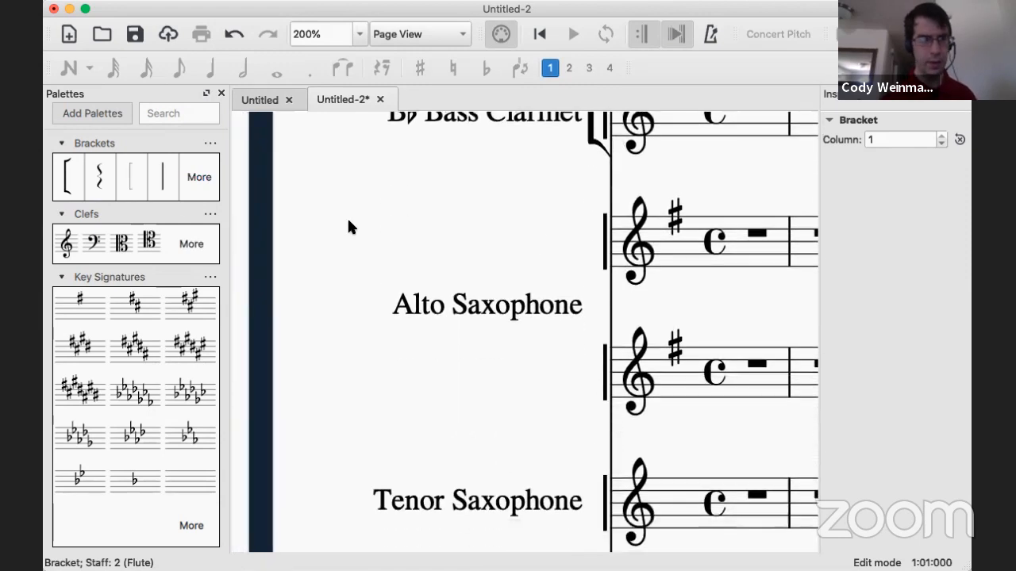
left_click(604, 247)
left_click_drag(603, 268, 622, 406)
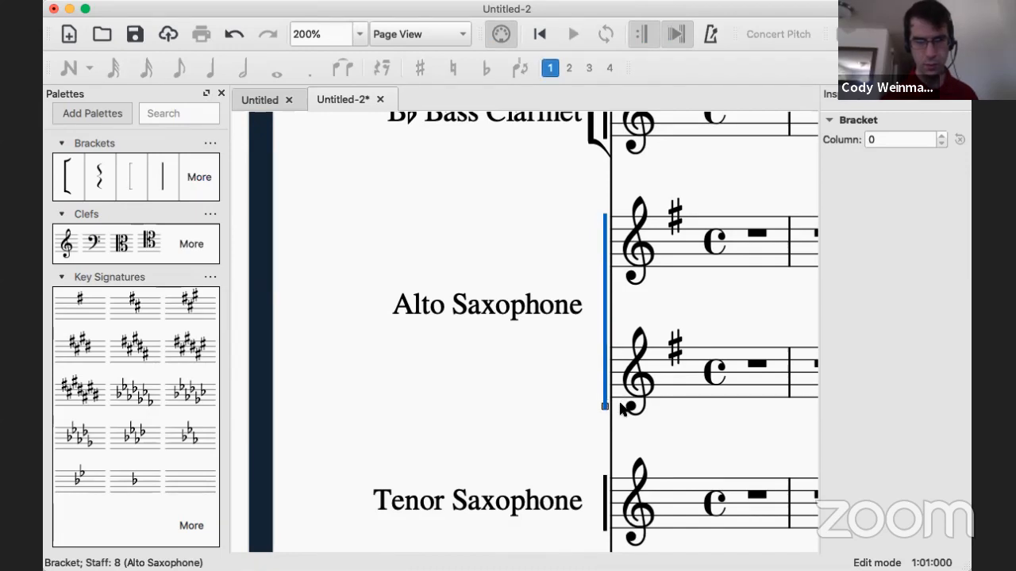
mouse_move(605, 399)
left_mouse_down()
mouse_move(608, 531)
mouse_move(616, 389)
mouse_move(609, 278)
mouse_move(621, 253)
mouse_move(621, 389)
left_mouse_up()
scroll(620, 386, "down", 5)
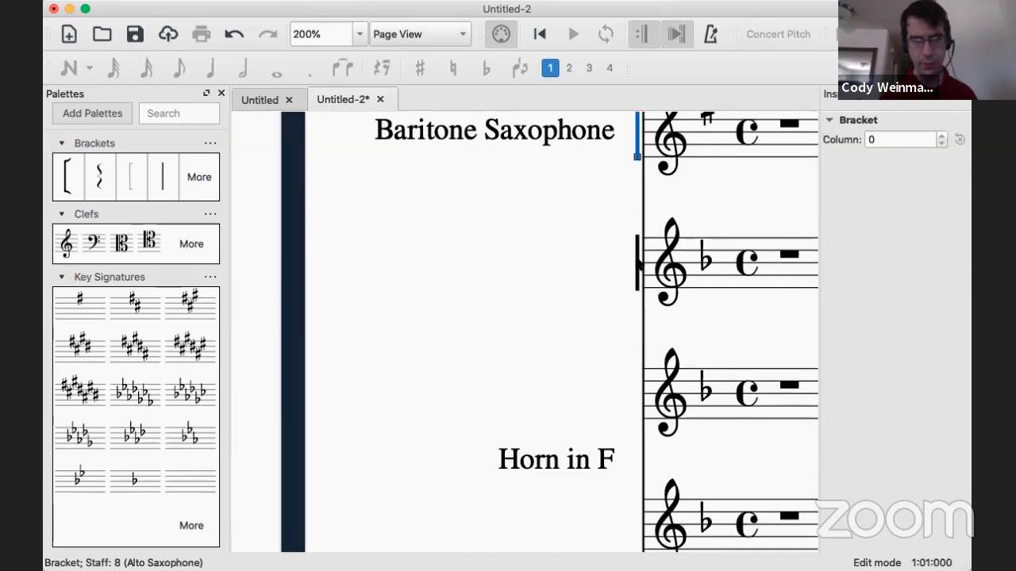
Extend the line bracket of the first Horn in F staff down across all four horn staves.
left_click(637, 256)
scroll(636, 259, "up", 1)
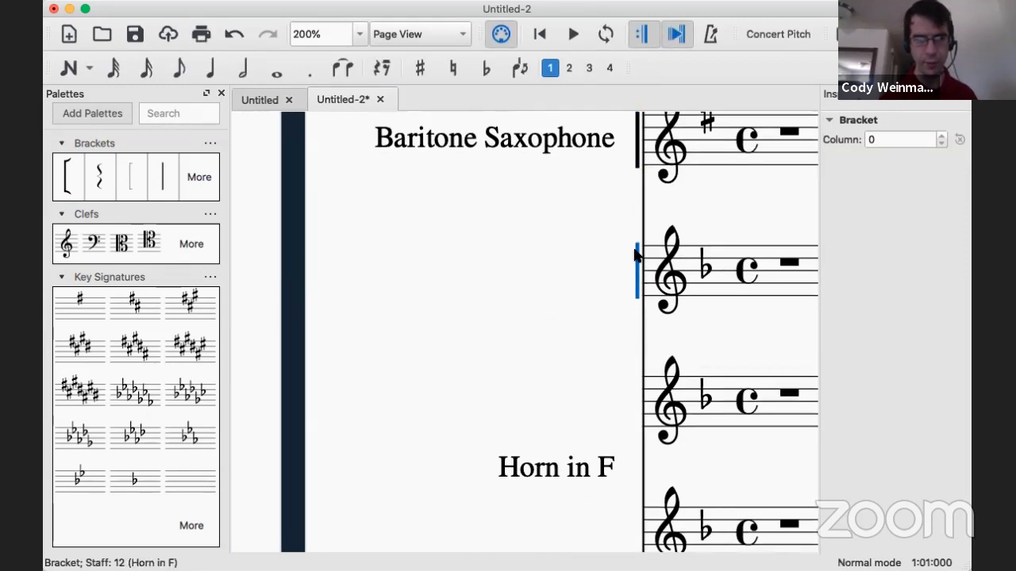
double_click(635, 254)
left_click_drag(637, 295, 645, 540)
scroll(645, 541, "down", 5)
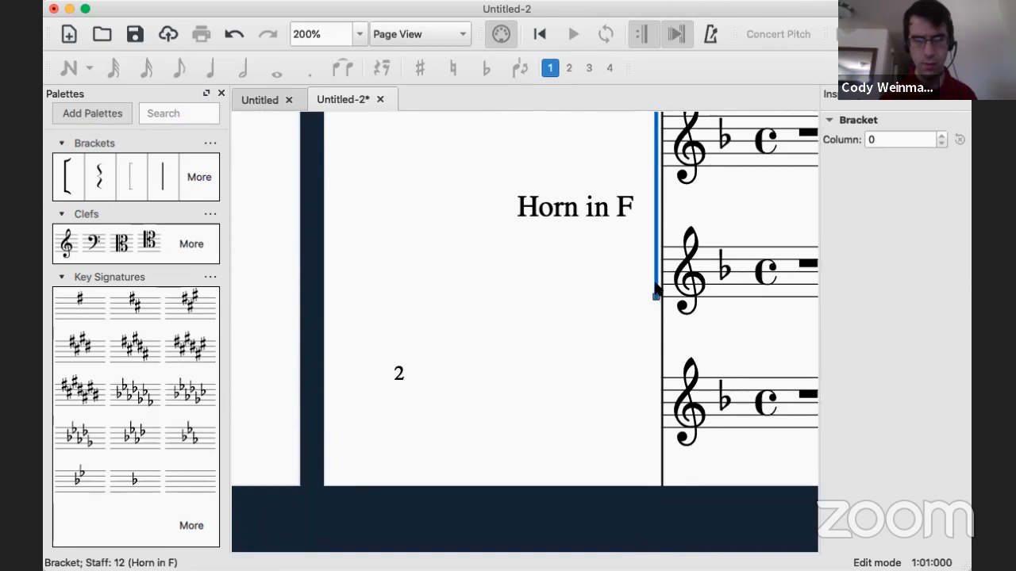
left_click_drag(656, 294, 664, 425)
Review the brackets on the woodwind staves from the Piccolo down to the Baritone Saxophone.
scroll(664, 432, "up", 5)
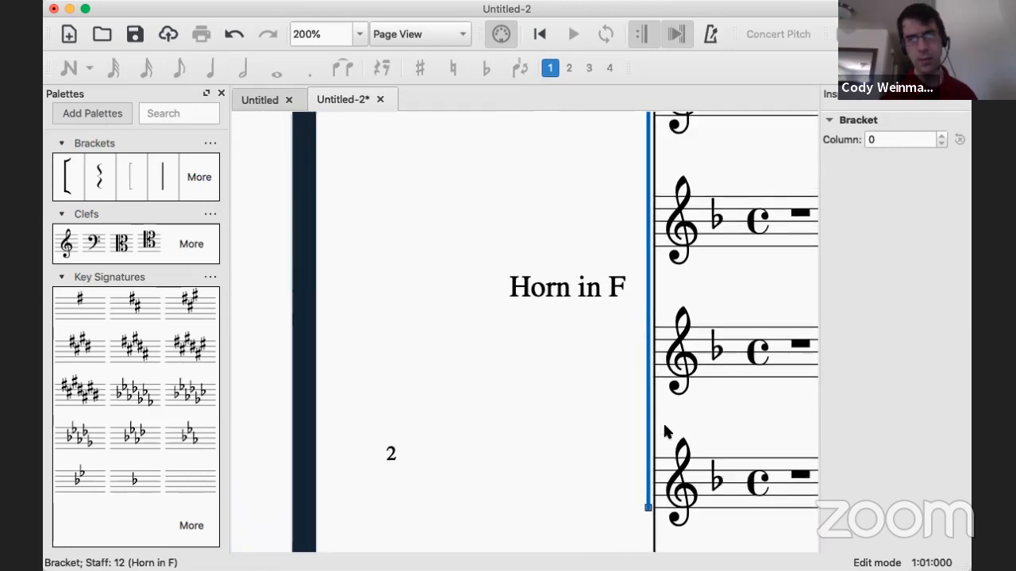
scroll(664, 431, "up", 5)
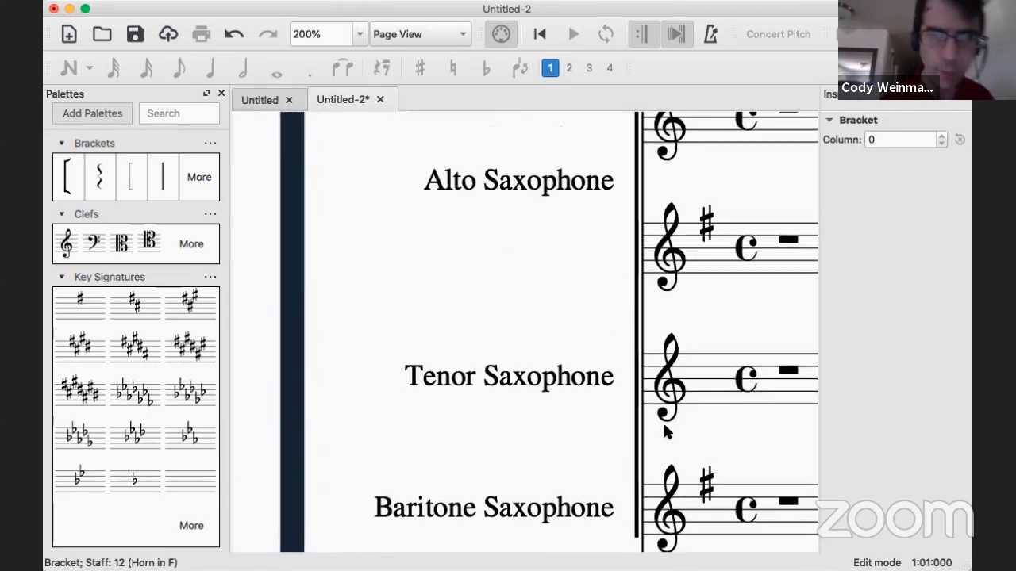
scroll(664, 432, "up", 6)
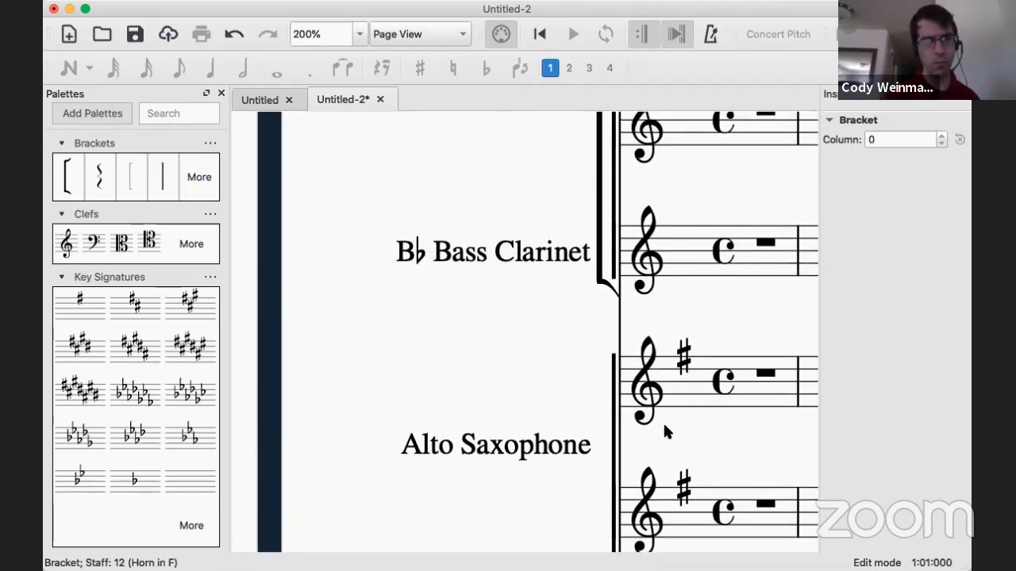
scroll(666, 431, "up", 15)
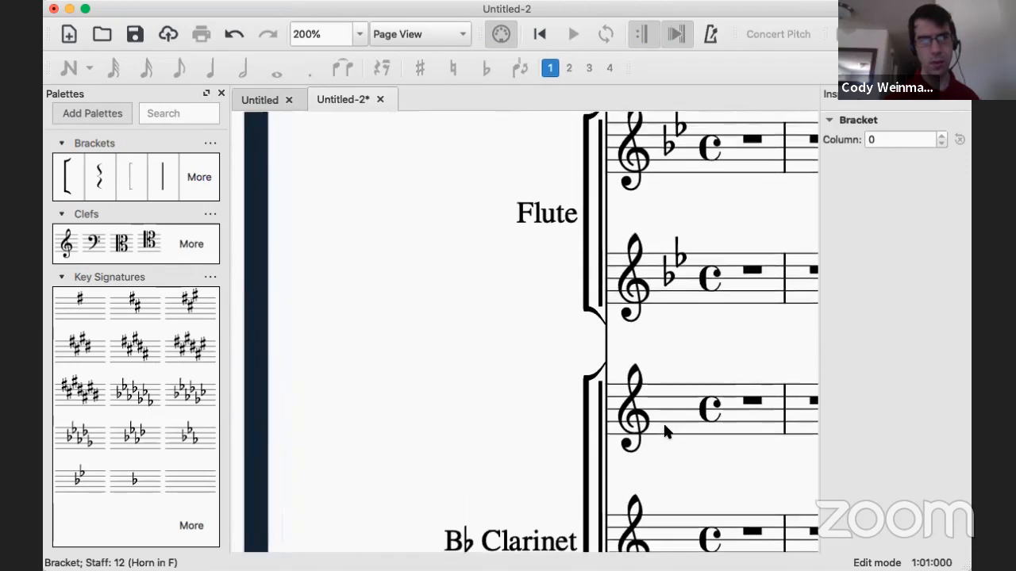
scroll(665, 431, "up", 5)
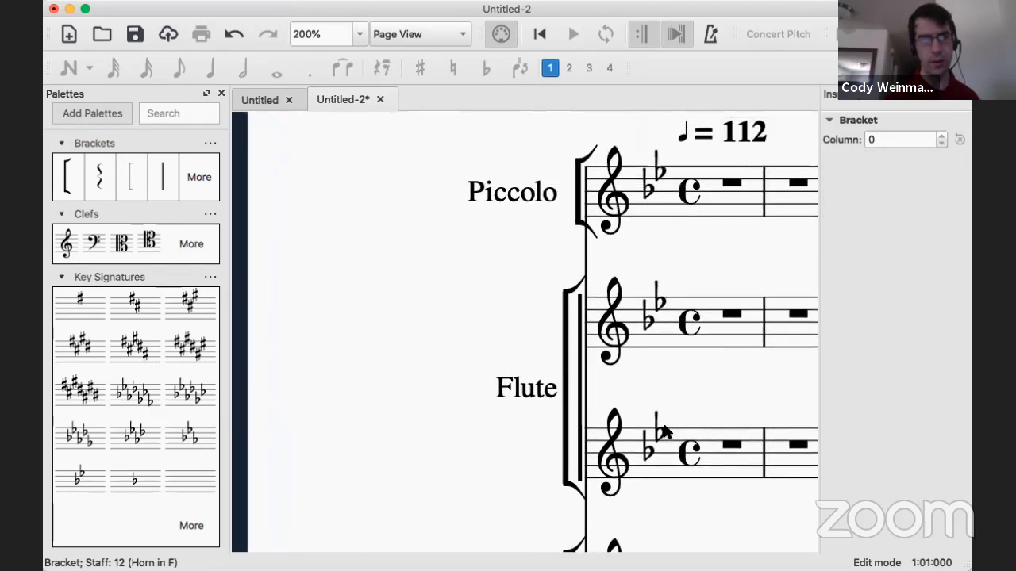
scroll(666, 431, "down", 10)
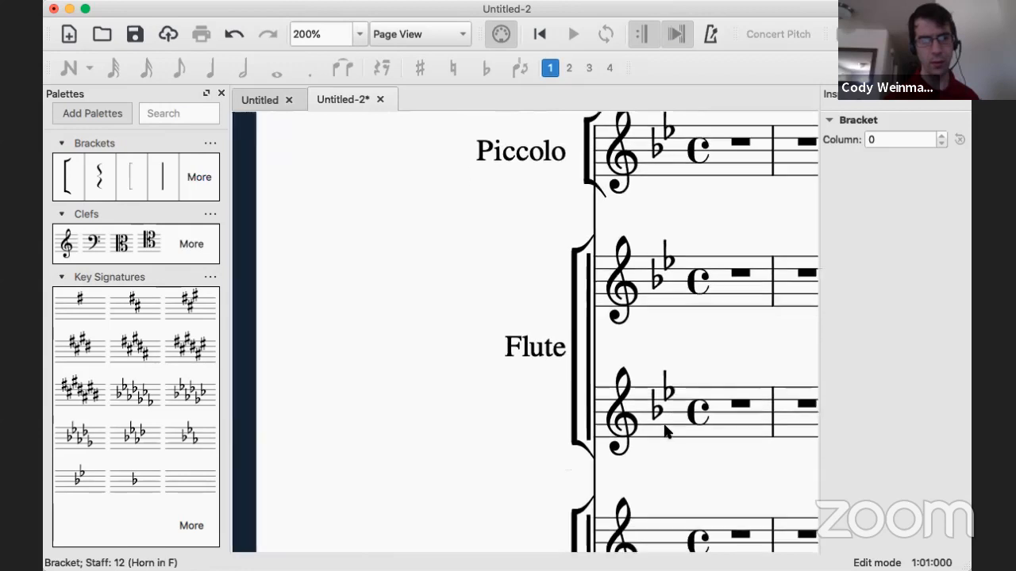
scroll(665, 431, "down", 5)
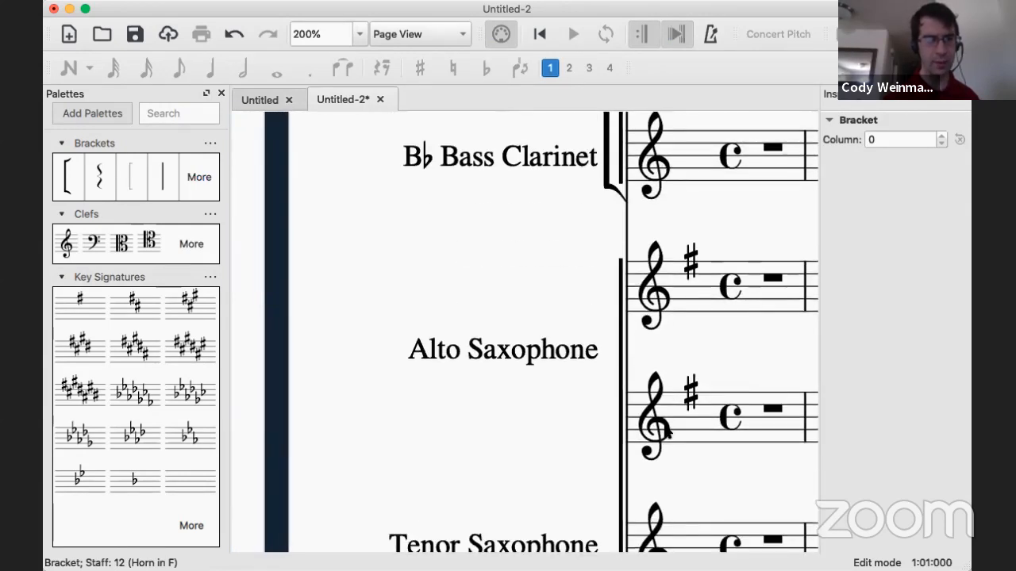
scroll(665, 431, "down", 8)
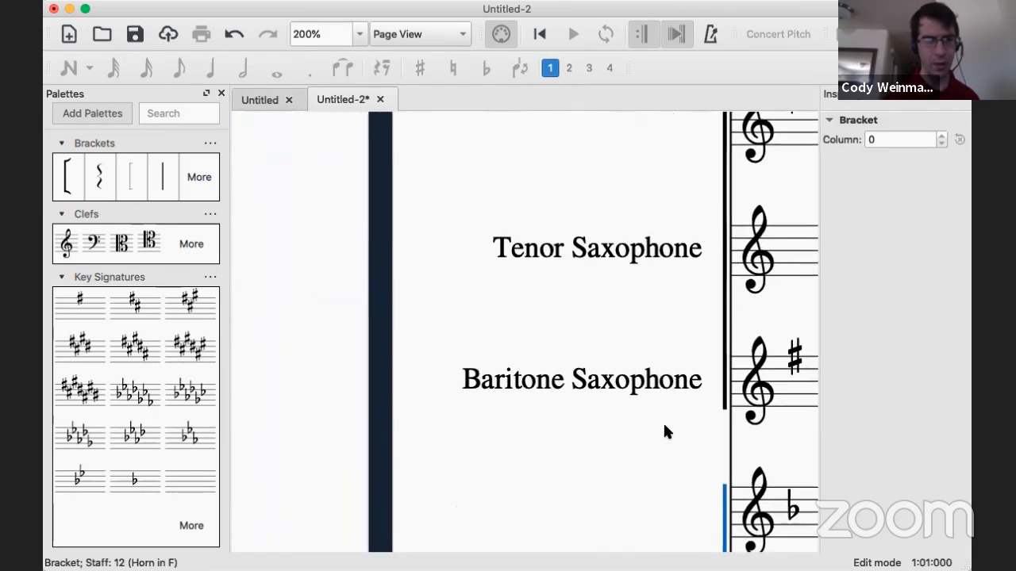
scroll(665, 427, "right", 4)
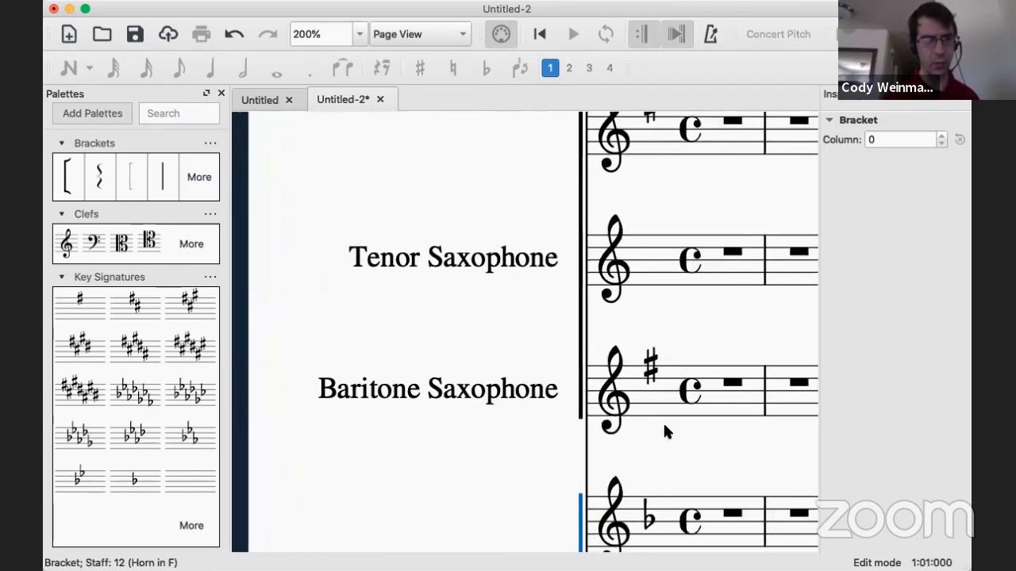
scroll(666, 431, "down", 4)
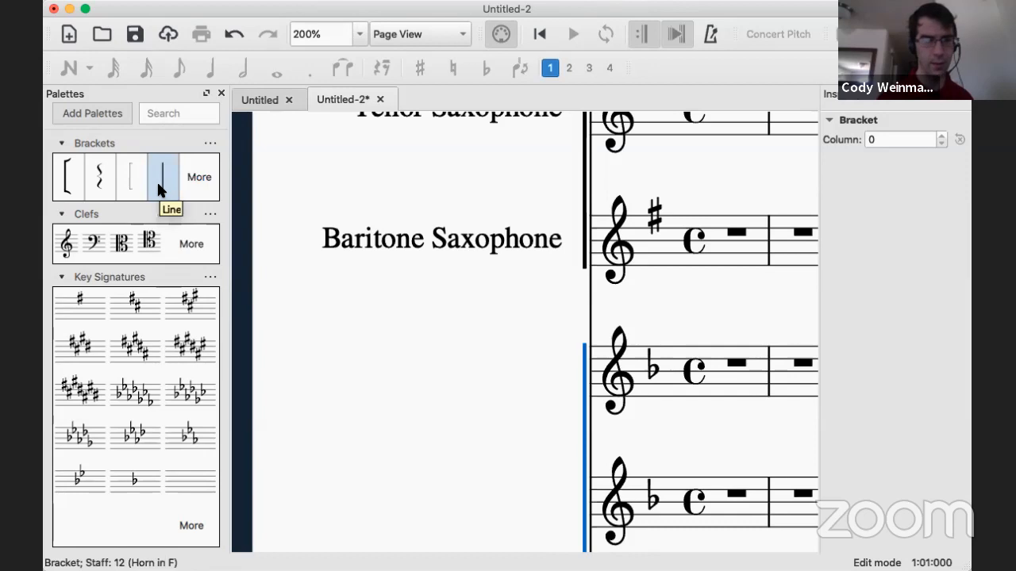
left_click_drag(158, 189, 664, 370)
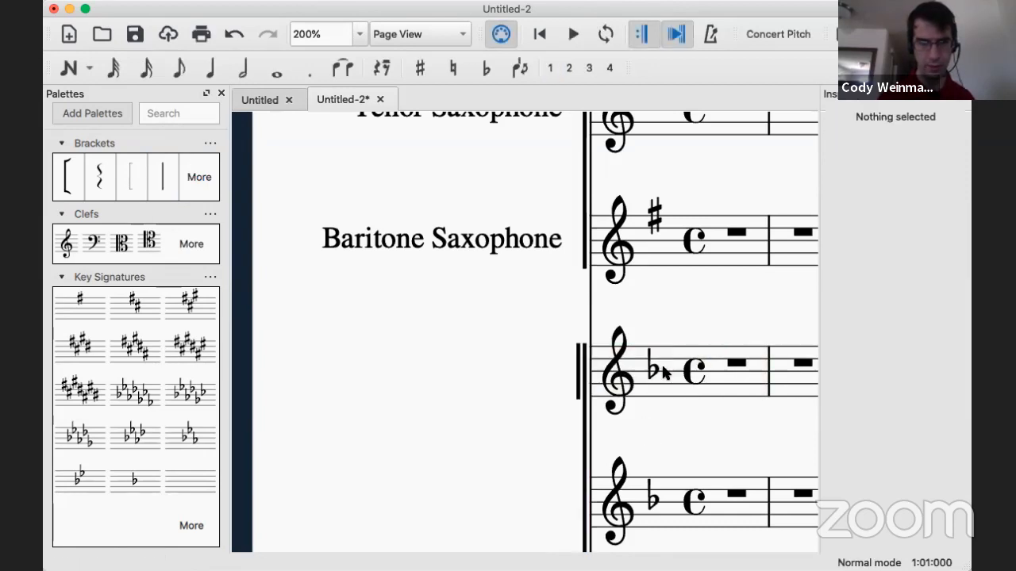
left_click(577, 389)
key("Delete")
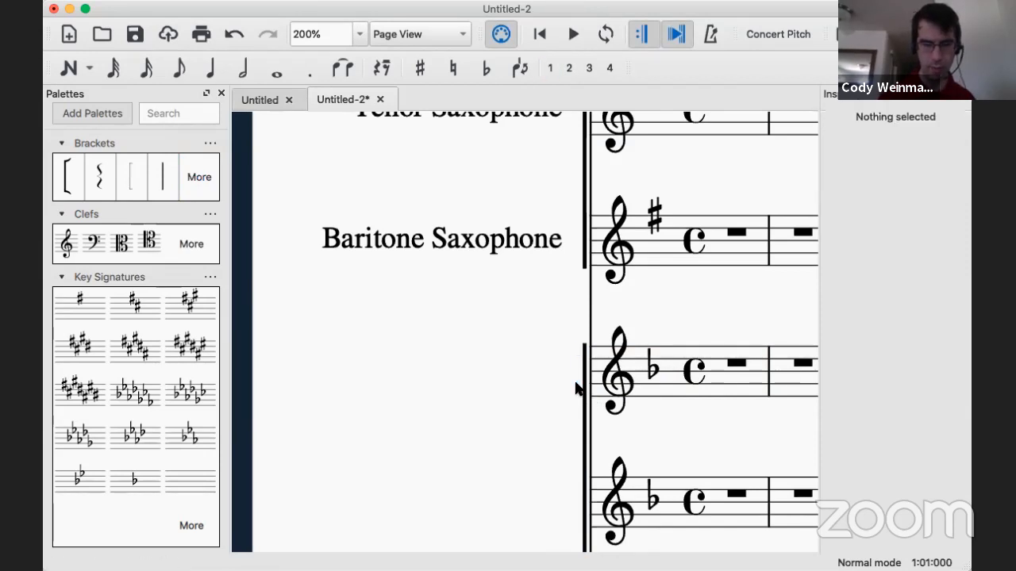
Add a thin square bracket at the first Horn in F staff and extend it down over all four horn staves.
left_click_drag(132, 179, 710, 369)
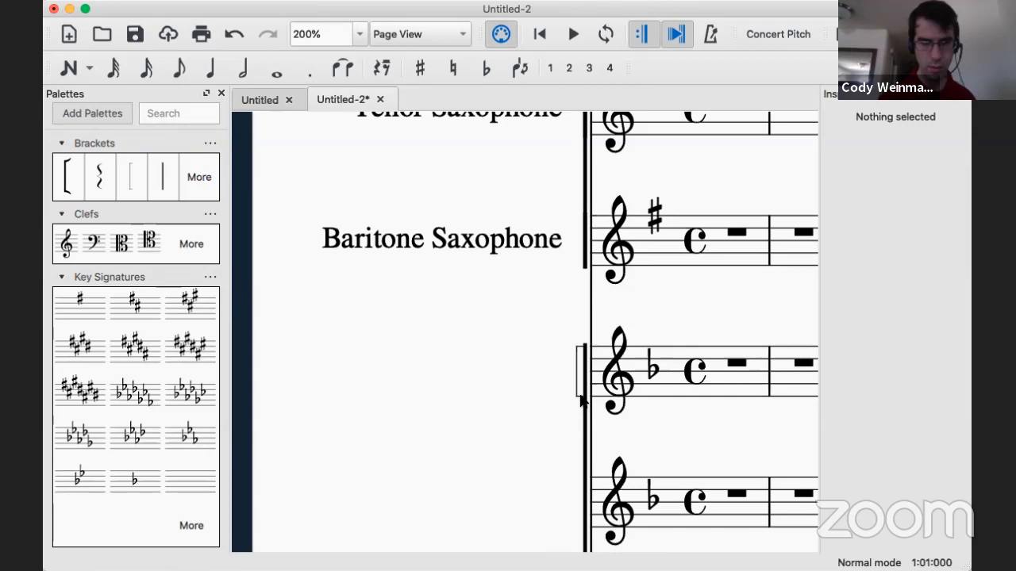
left_click(579, 397)
double_click(580, 397)
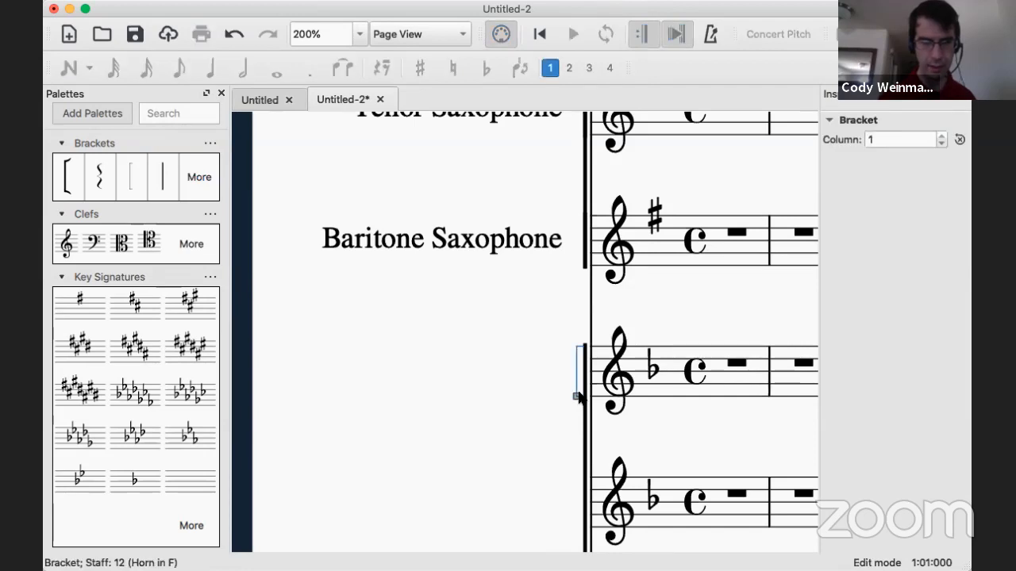
left_click_drag(576, 397, 576, 552)
scroll(606, 462, "down", 5)
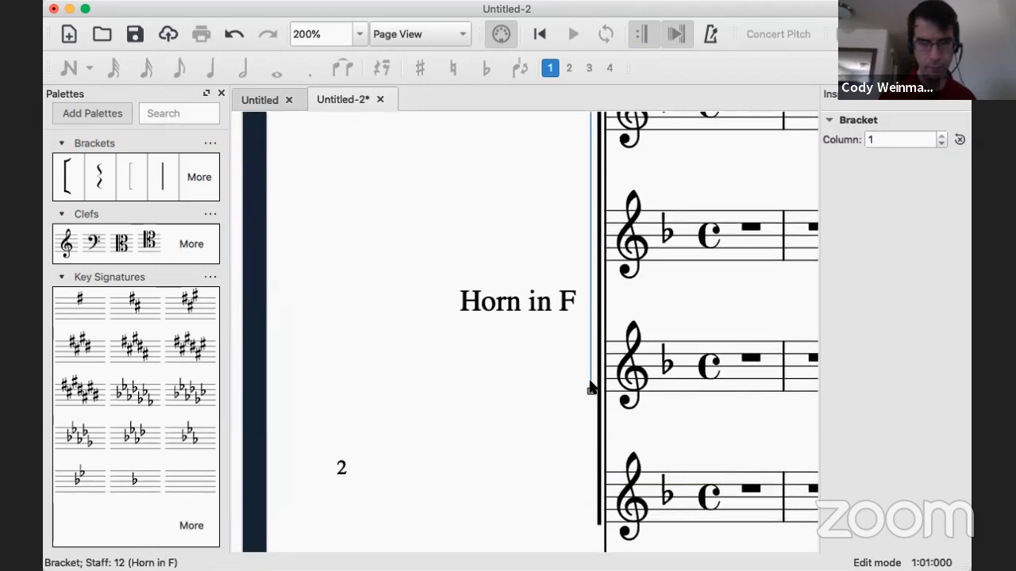
scroll(588, 394, "up", 5)
scroll(588, 409, "down", 5)
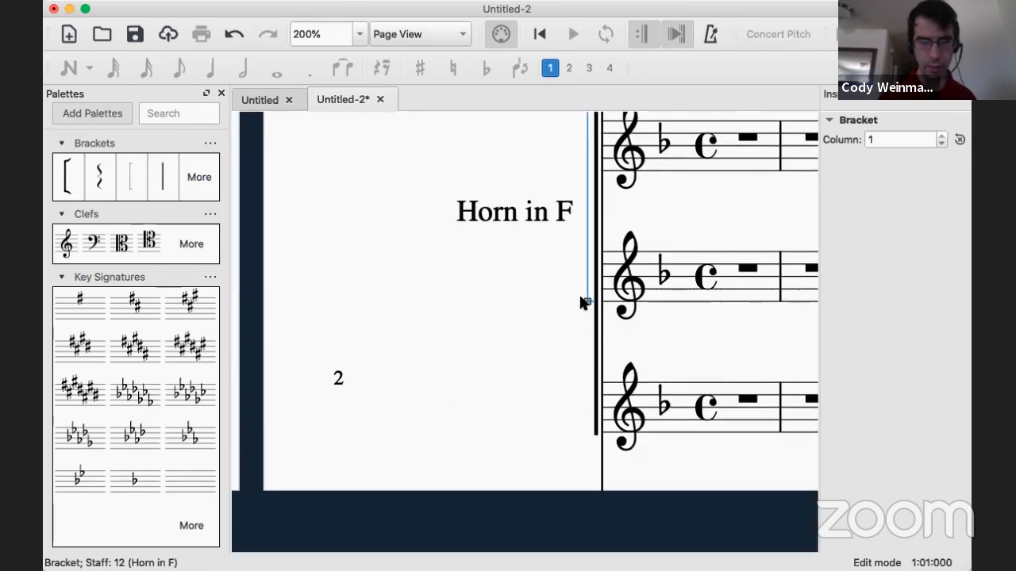
left_click_drag(585, 299, 599, 432)
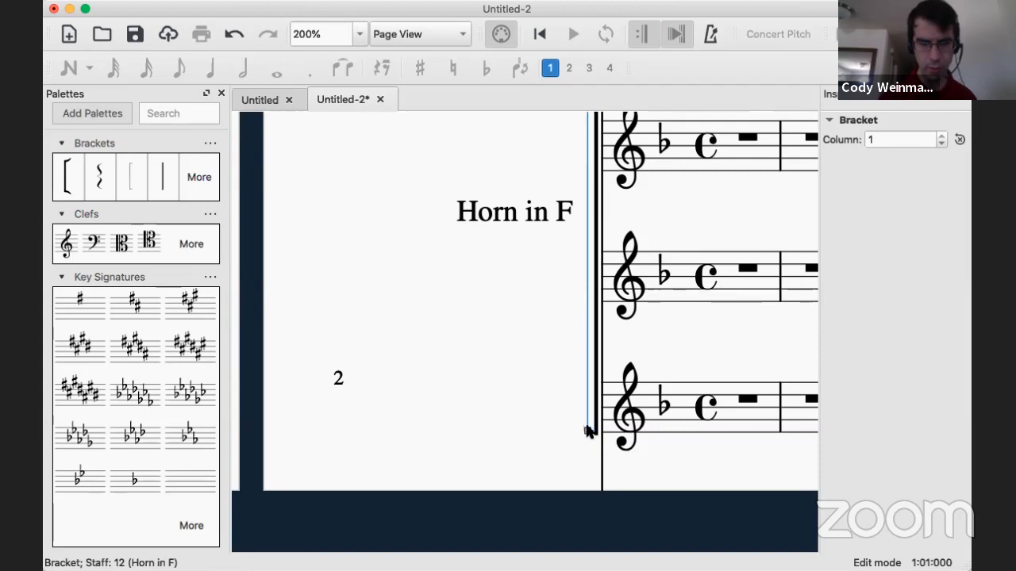
Add a thick bracket outside the square one at the first Horn in F staff and extend it over all four horn staves.
scroll(658, 383, "up", 5)
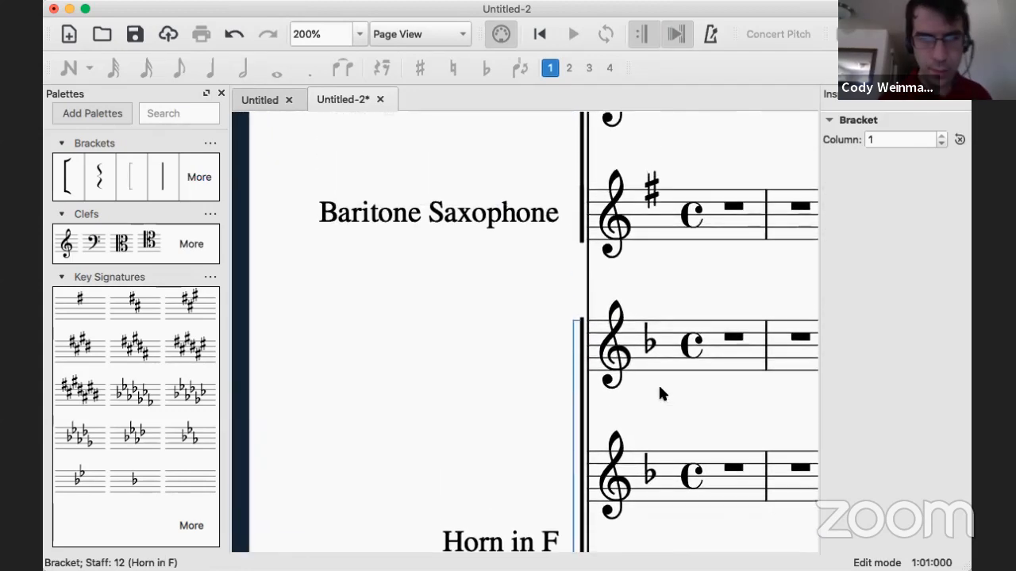
left_click_drag(62, 179, 686, 321)
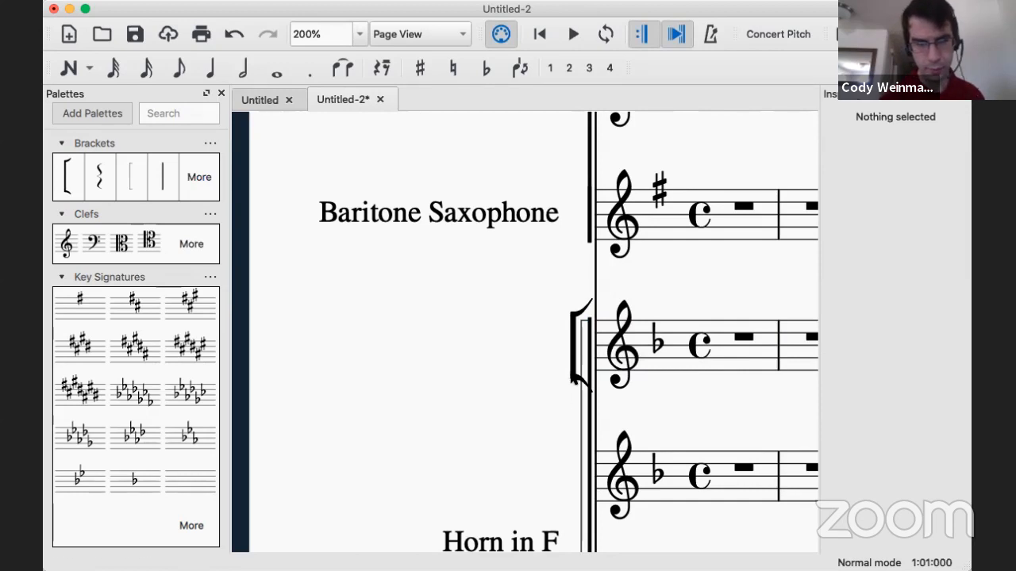
left_click(573, 379)
double_click(573, 378)
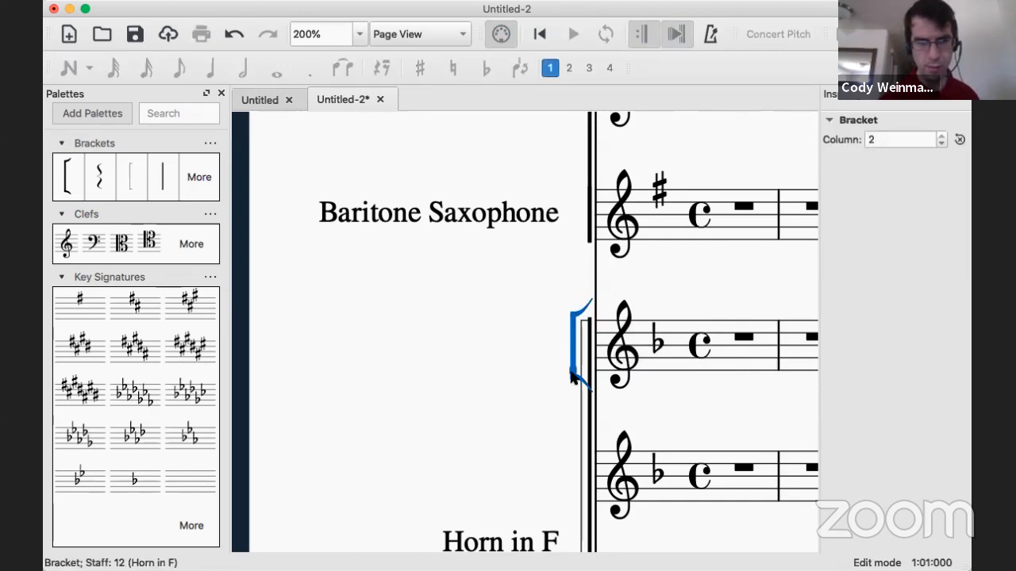
left_click_drag(573, 375, 610, 549)
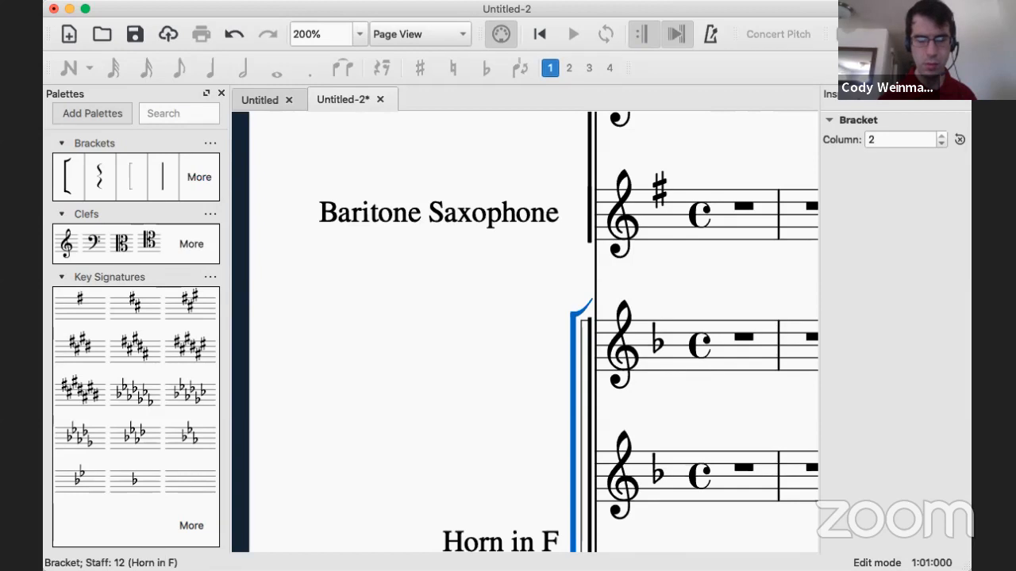
scroll(655, 446, "down", 5)
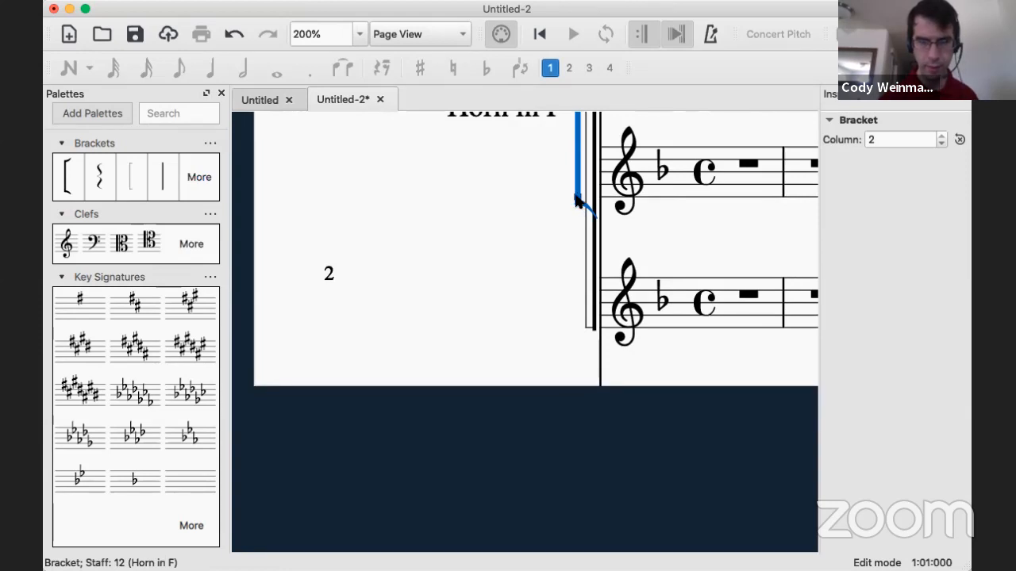
left_click_drag(577, 205, 584, 328)
scroll(584, 329, "up", 5)
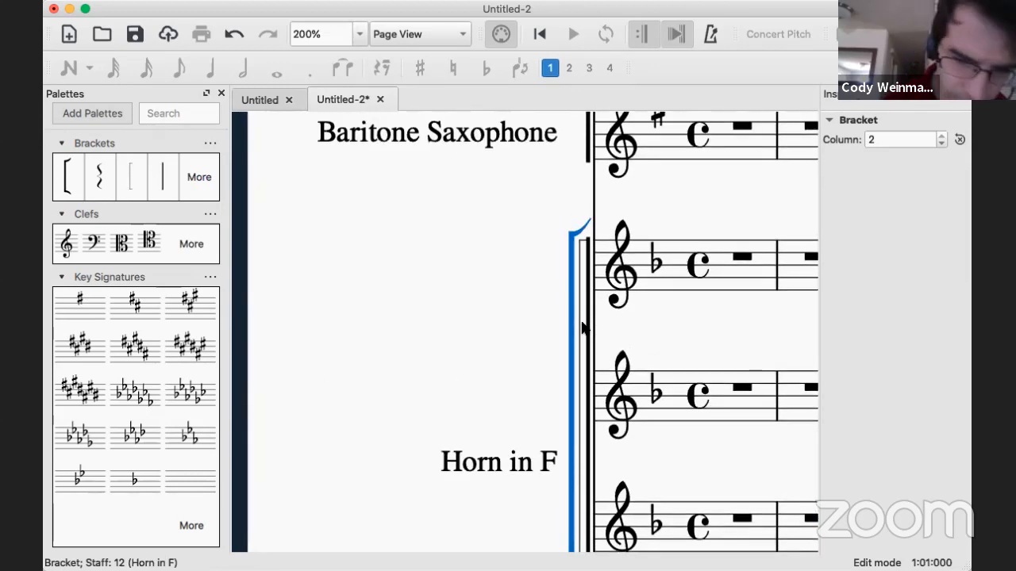
Add a thick bracket at the first Alto Saxophone staff and extend it down through the Baritone Saxophone staff.
scroll(581, 327, "up", 10)
scroll(582, 328, "down", 4)
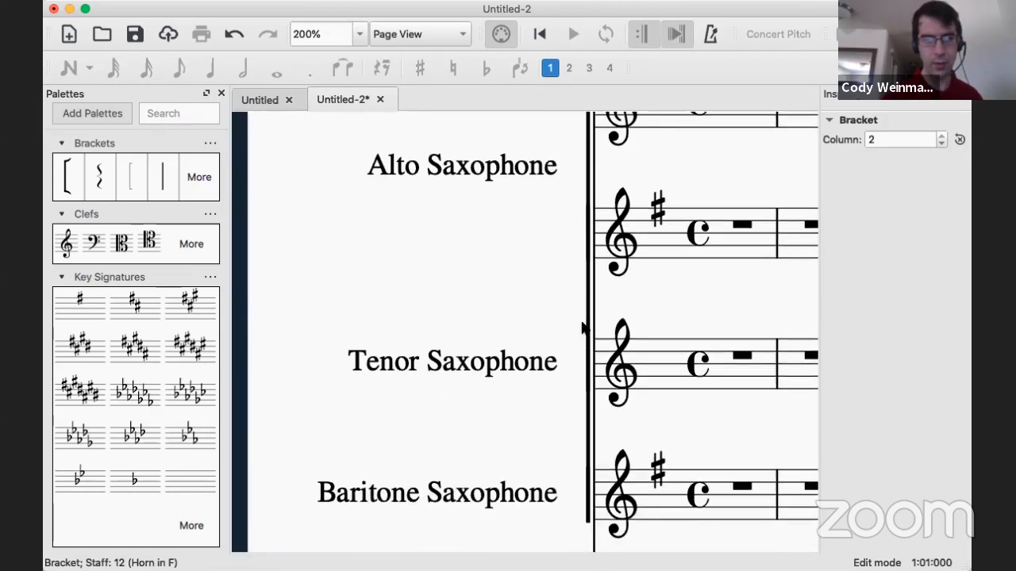
scroll(582, 328, "up", 1)
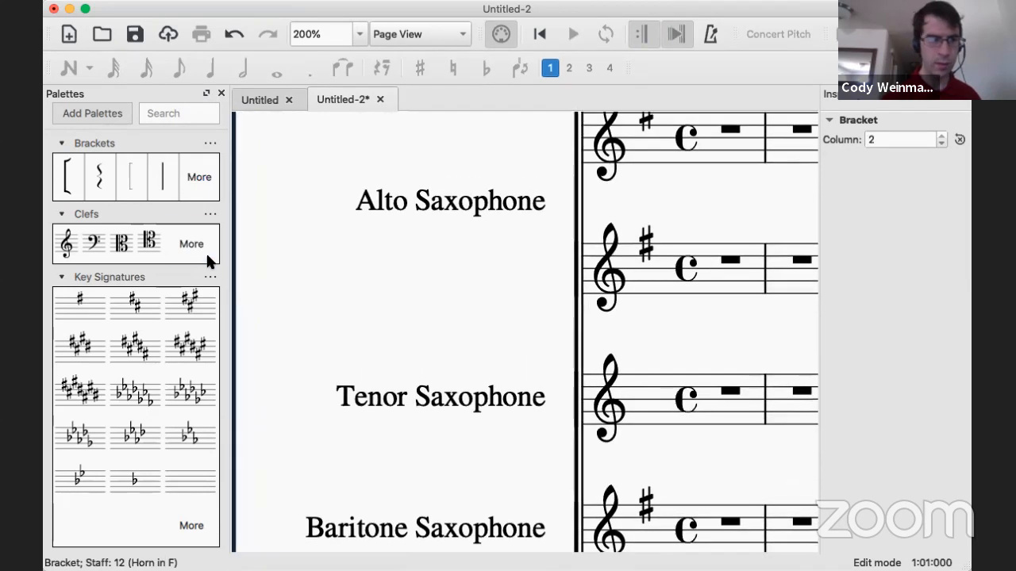
left_click(71, 177)
left_click_drag(73, 180, 629, 131)
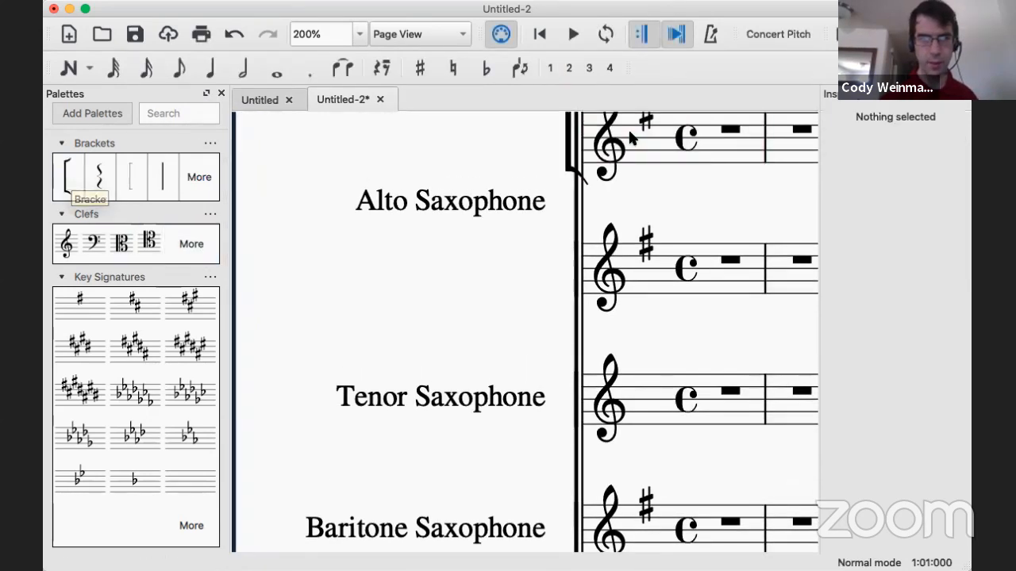
left_click(566, 170)
double_click(567, 170)
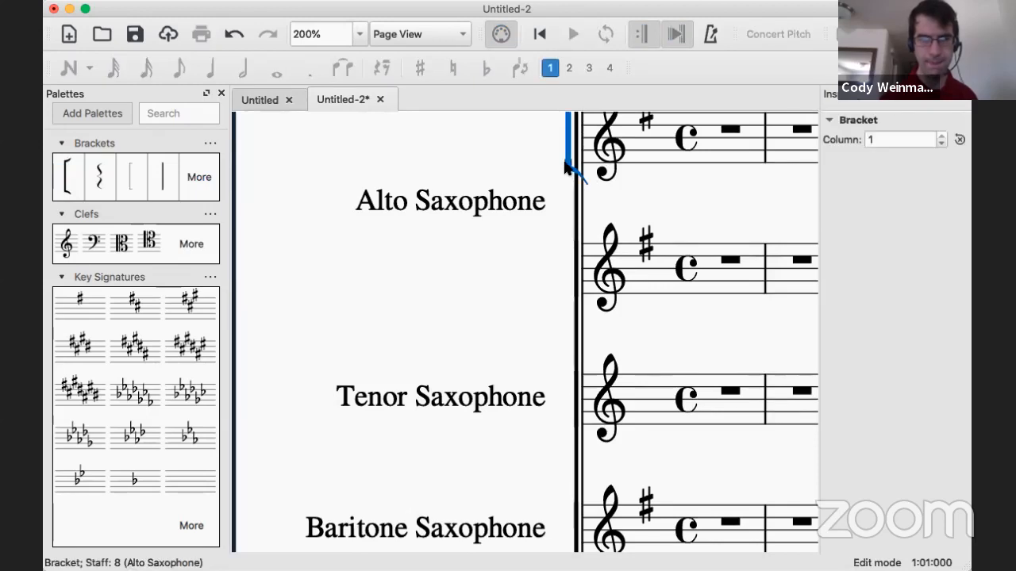
left_click_drag(568, 173, 608, 556)
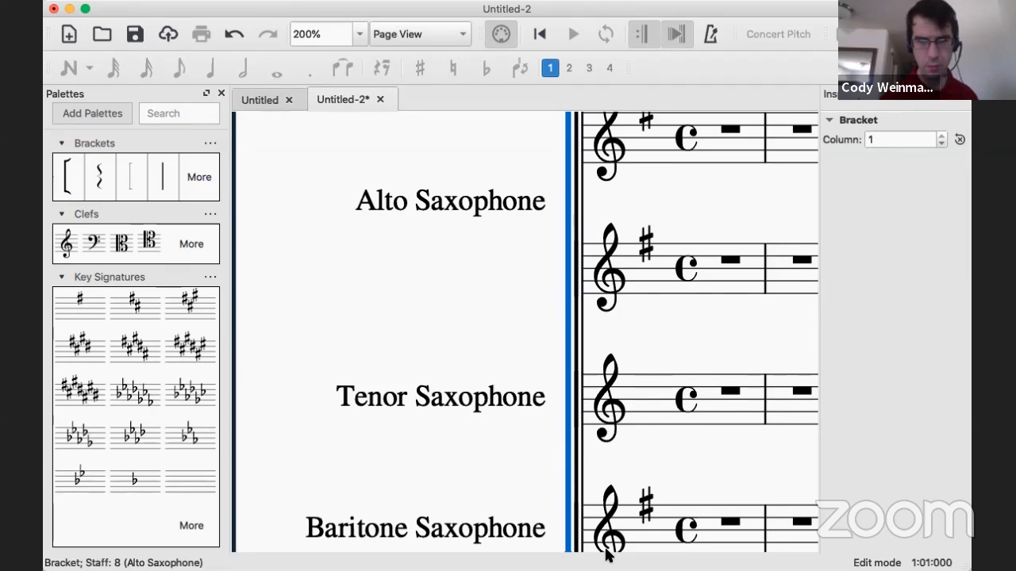
scroll(620, 445, "down", 5)
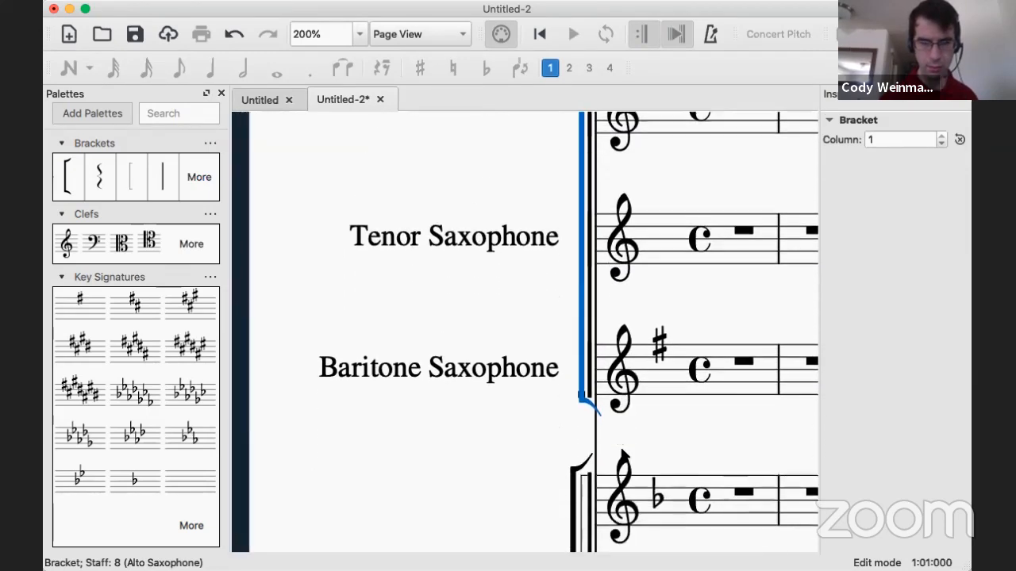
scroll(620, 446, "up", 10)
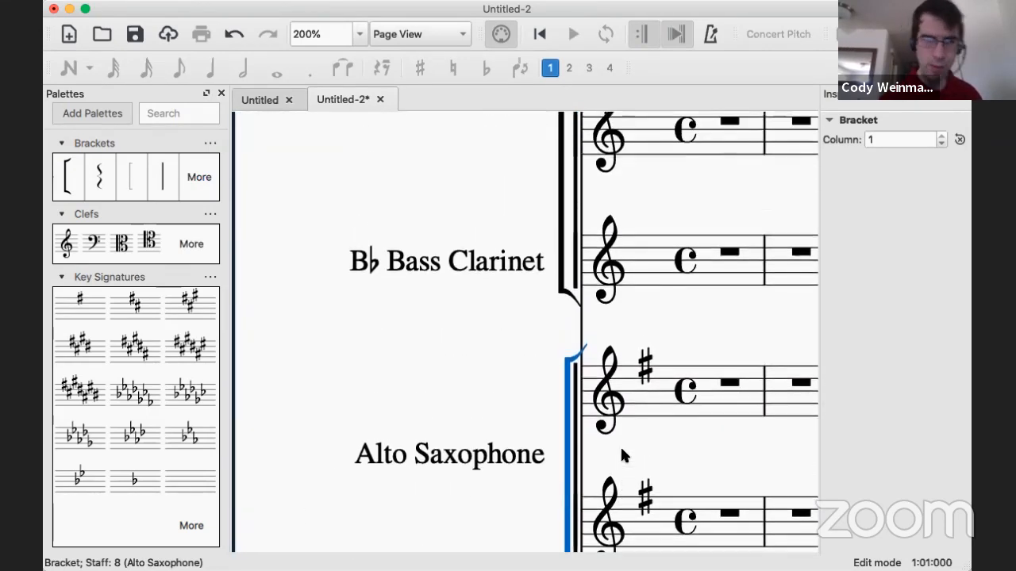
left_click(483, 396)
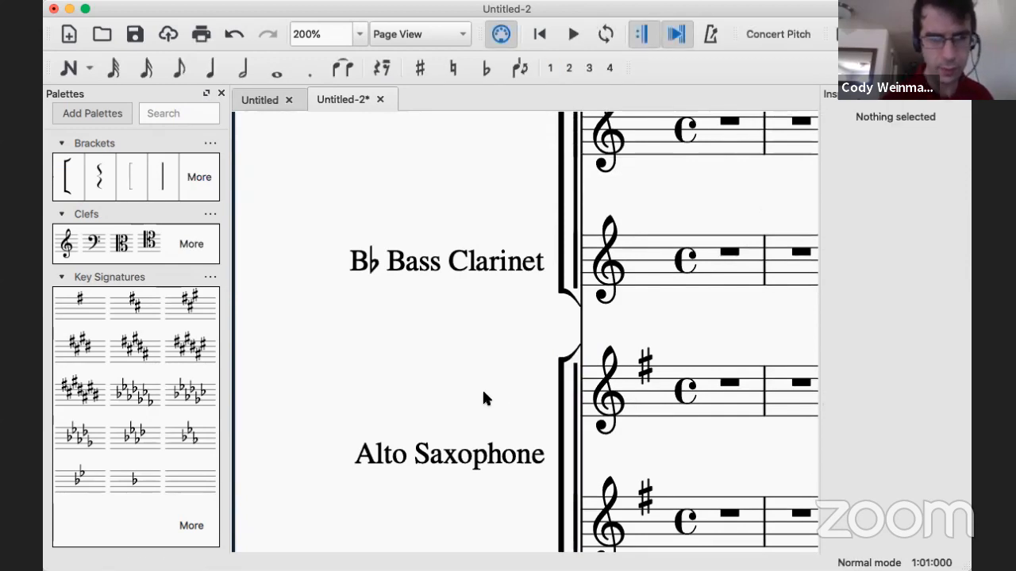
Inspect the Alto Saxophone group's bracket and compare it with the neighbouring clarinet and horn brackets.
left_click(569, 367)
scroll(573, 365, "left", 1)
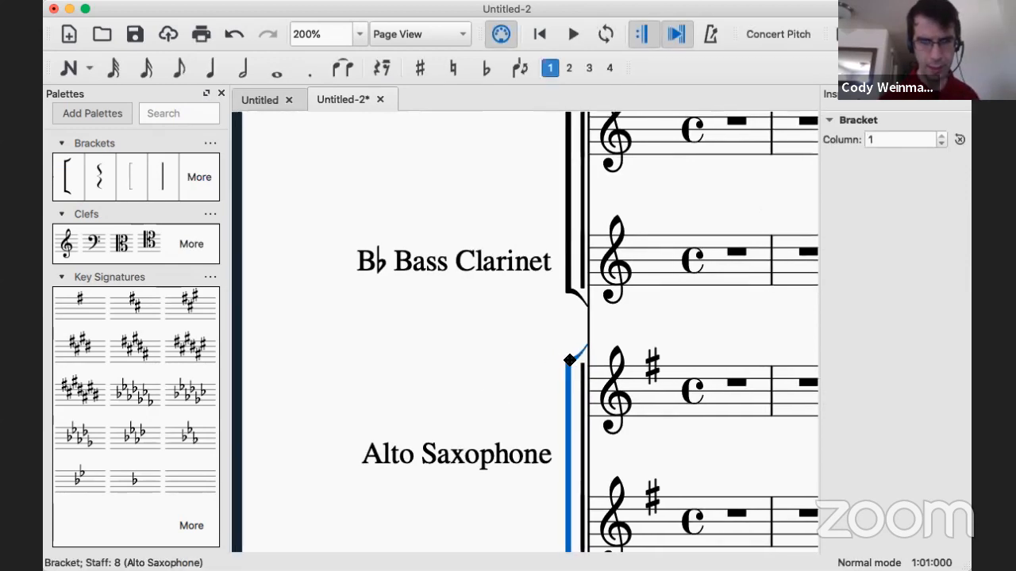
double_click(572, 361)
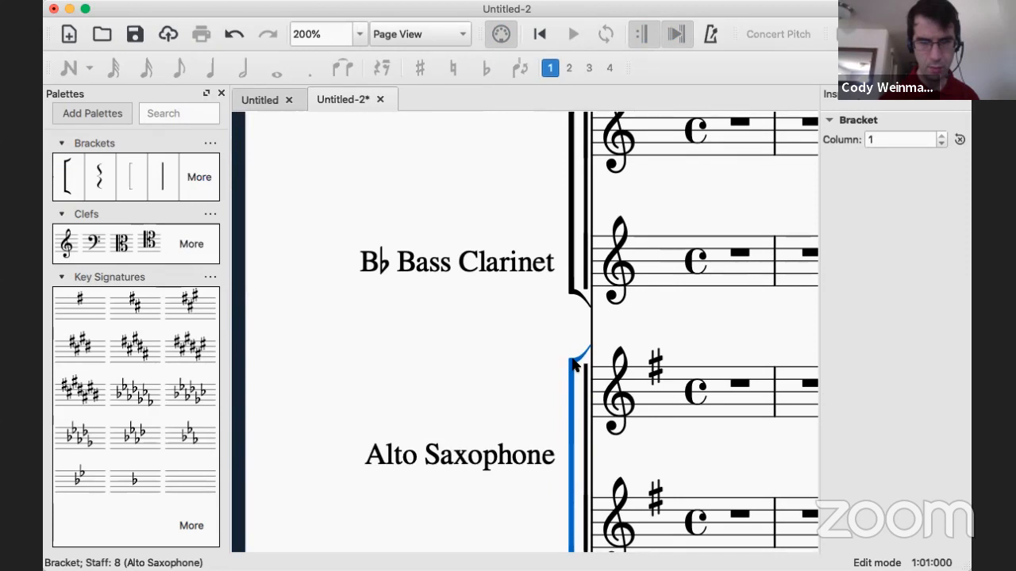
scroll(578, 365, "up", 6)
scroll(579, 365, "up", 5)
scroll(580, 364, "down", 10)
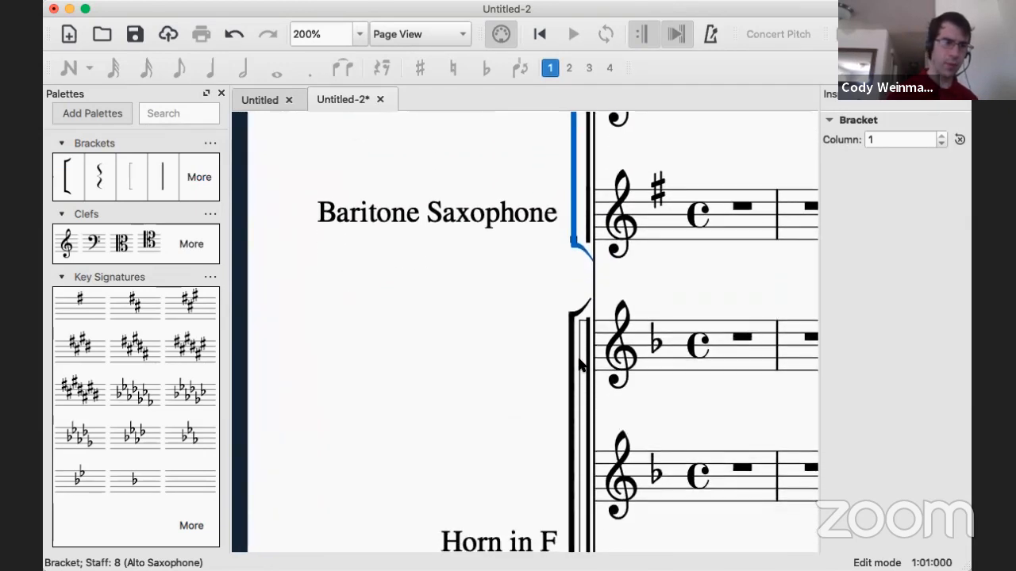
scroll(580, 365, "down", 5)
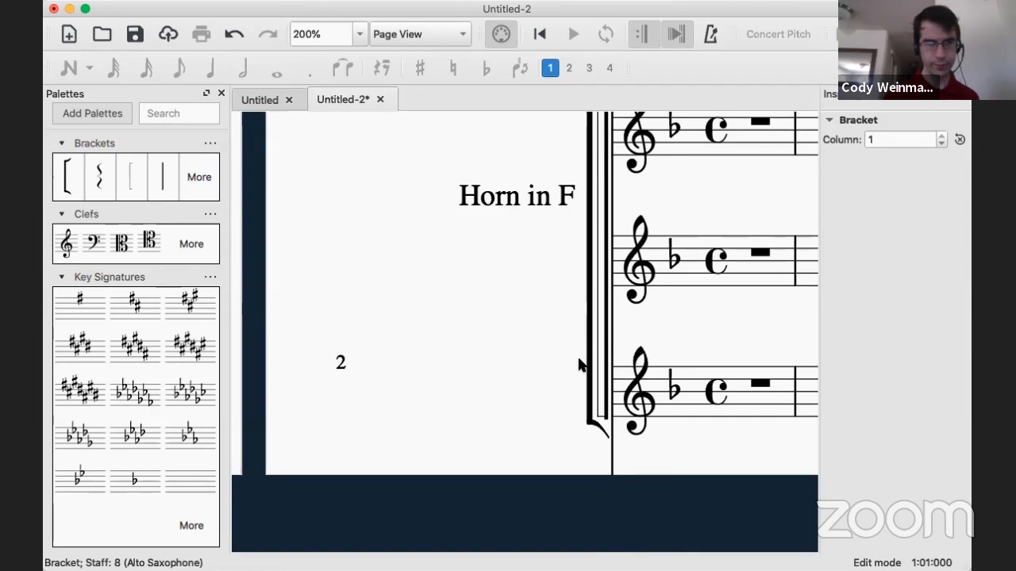
Set the zoom to 100% and review the brackets of the instrument groups from the horns up to the Piccolo.
left_click(355, 33)
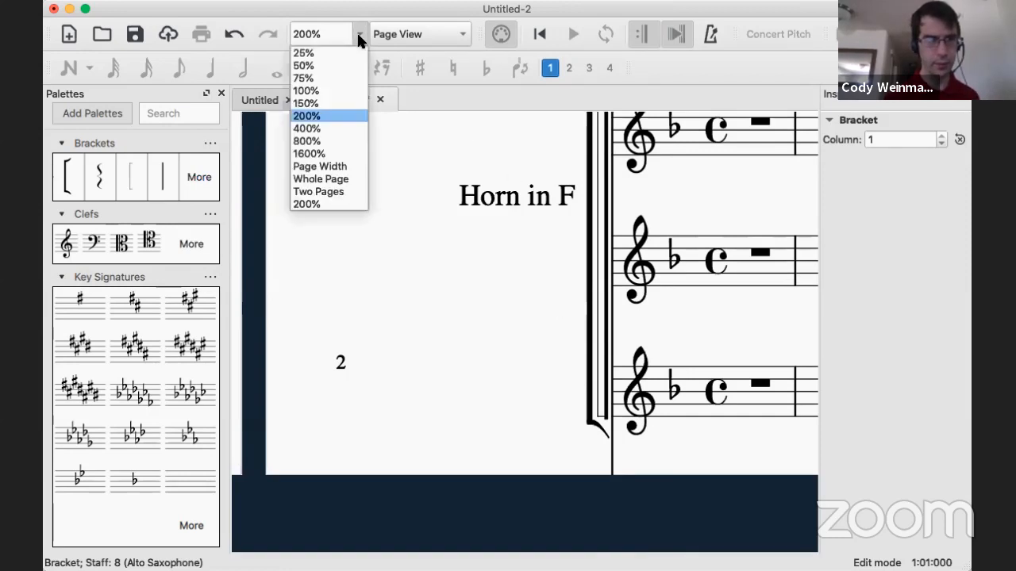
left_click(310, 91)
scroll(444, 203, "up", 5)
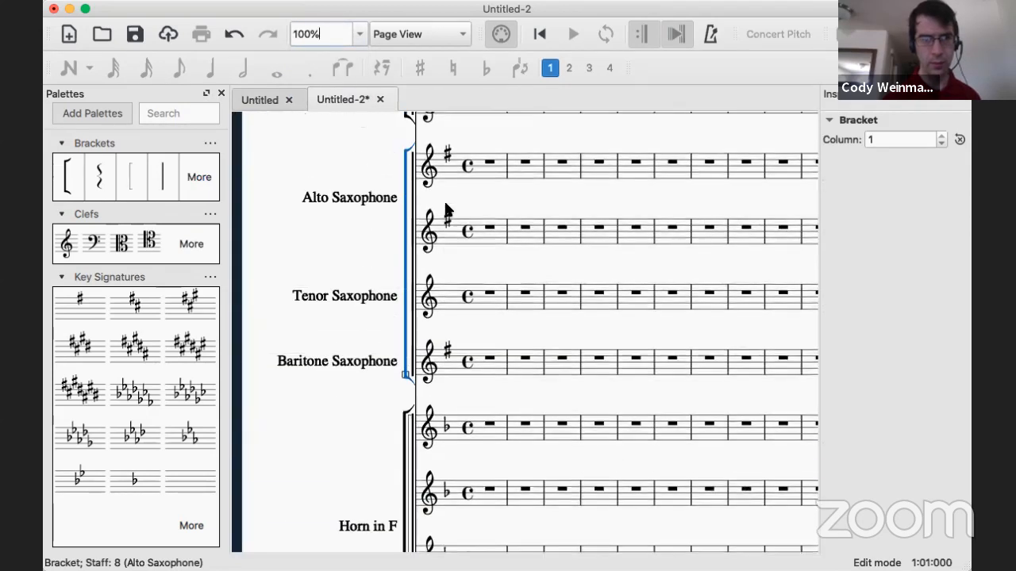
left_click(340, 227)
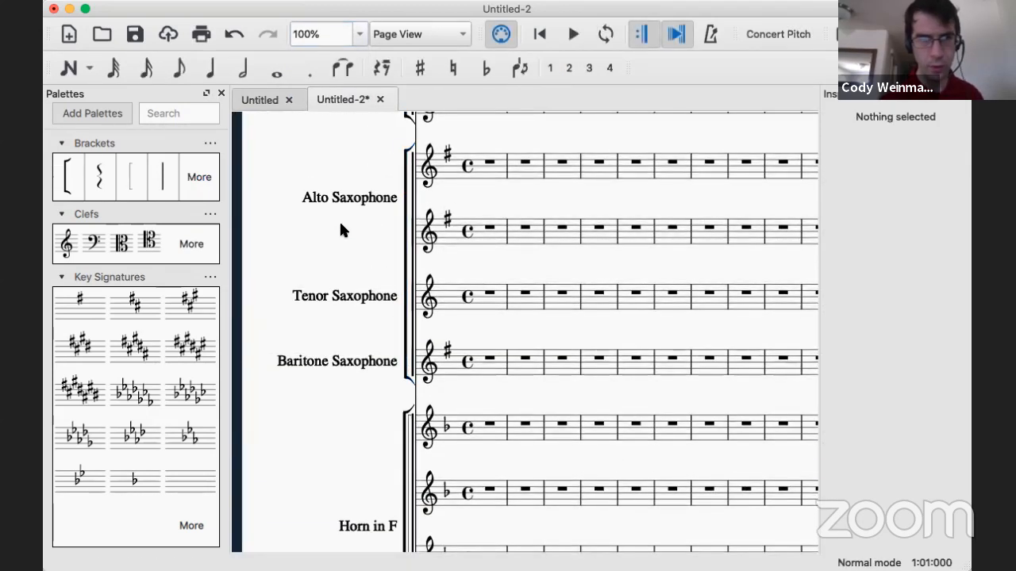
scroll(449, 270, "up", 5)
scroll(450, 274, "up", 3)
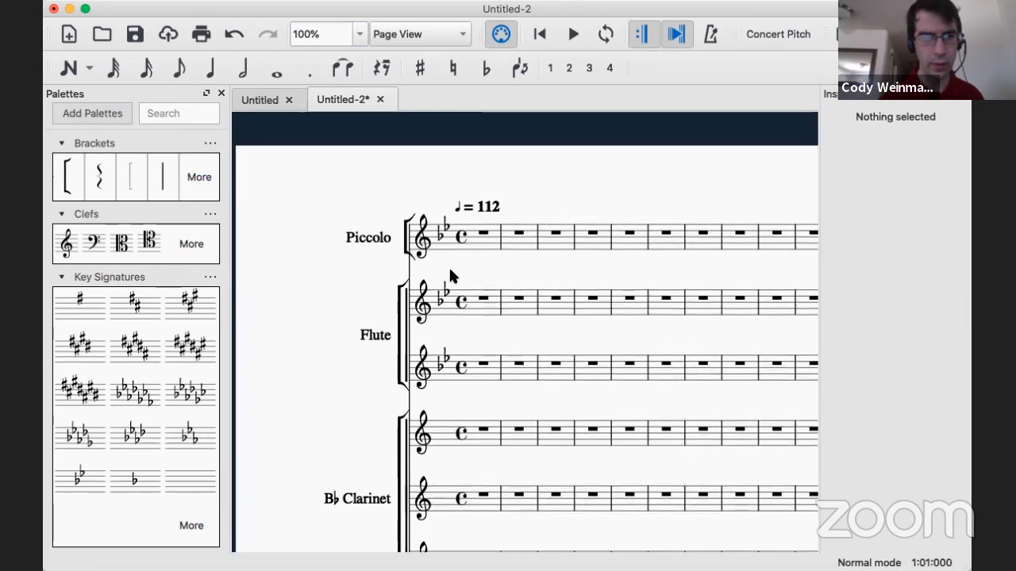
scroll(449, 274, "down", 10)
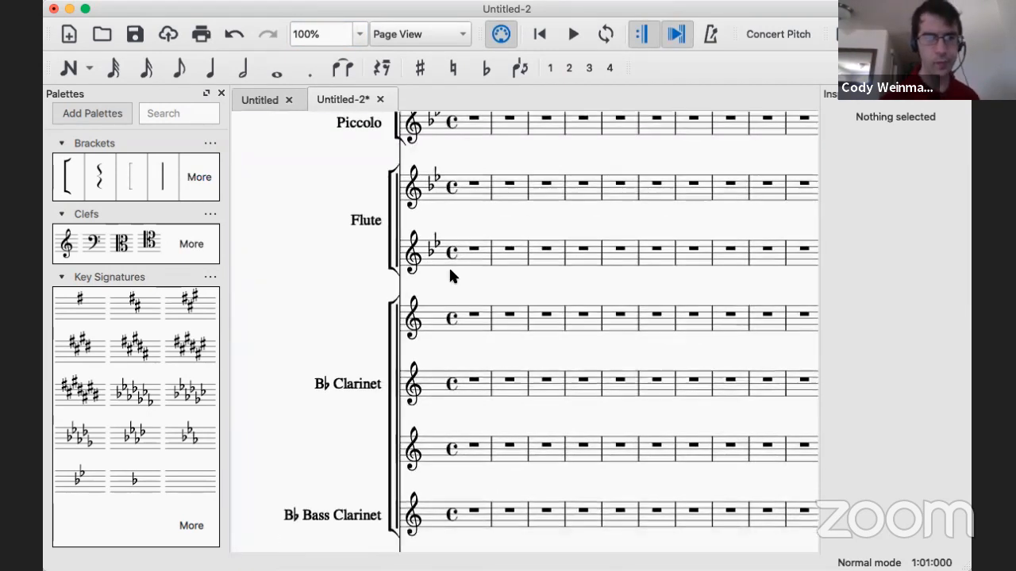
scroll(449, 271, "up", 10)
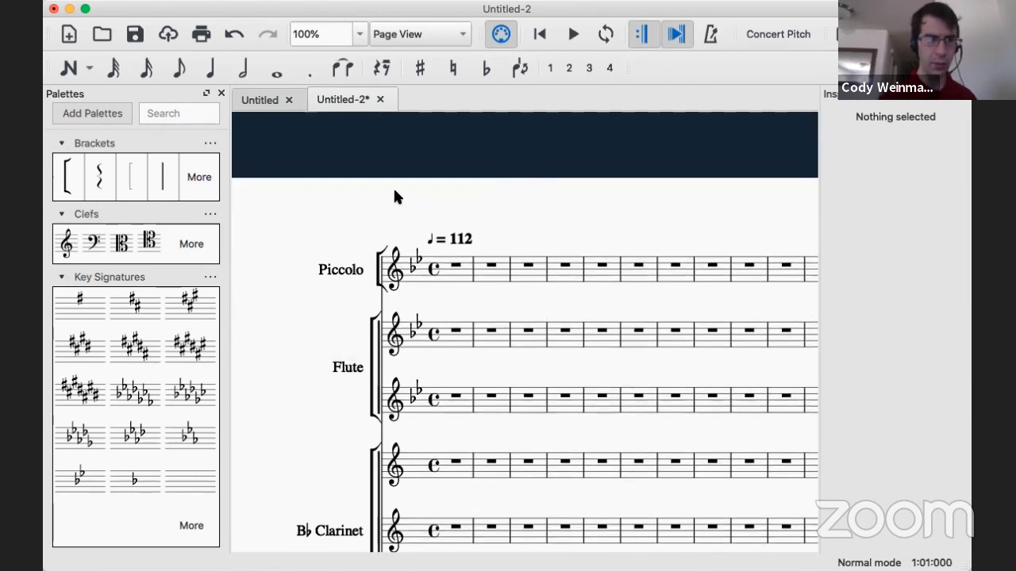
left_click(198, 177)
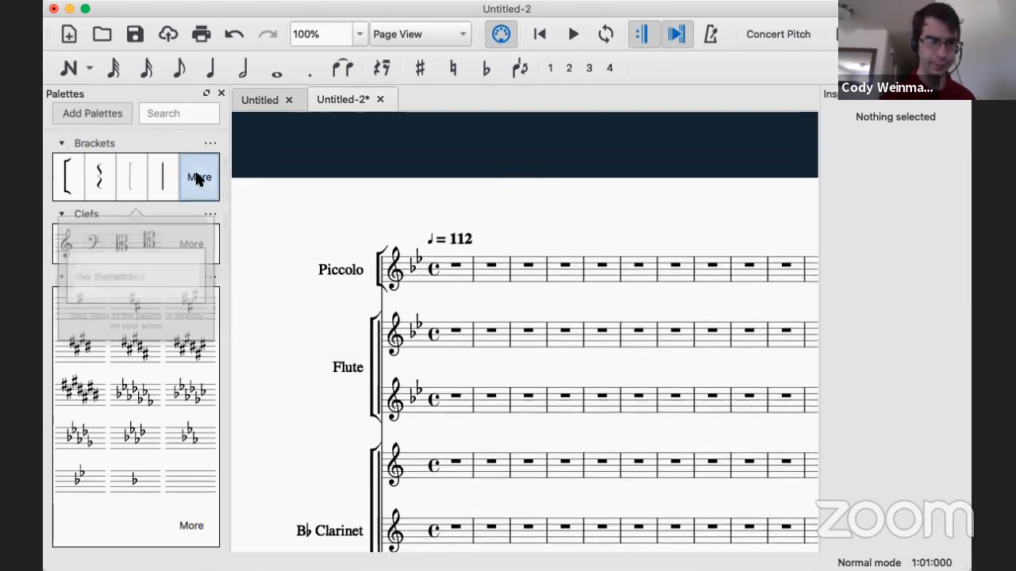
left_click(277, 216)
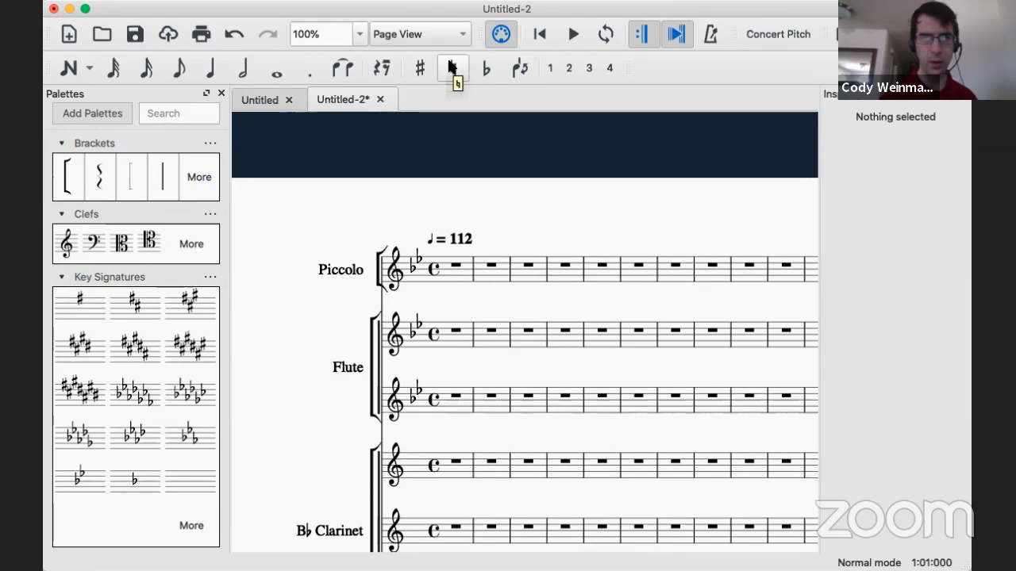
Display the score in Continuous View and look over the staves down to the low brass.
left_click(459, 37)
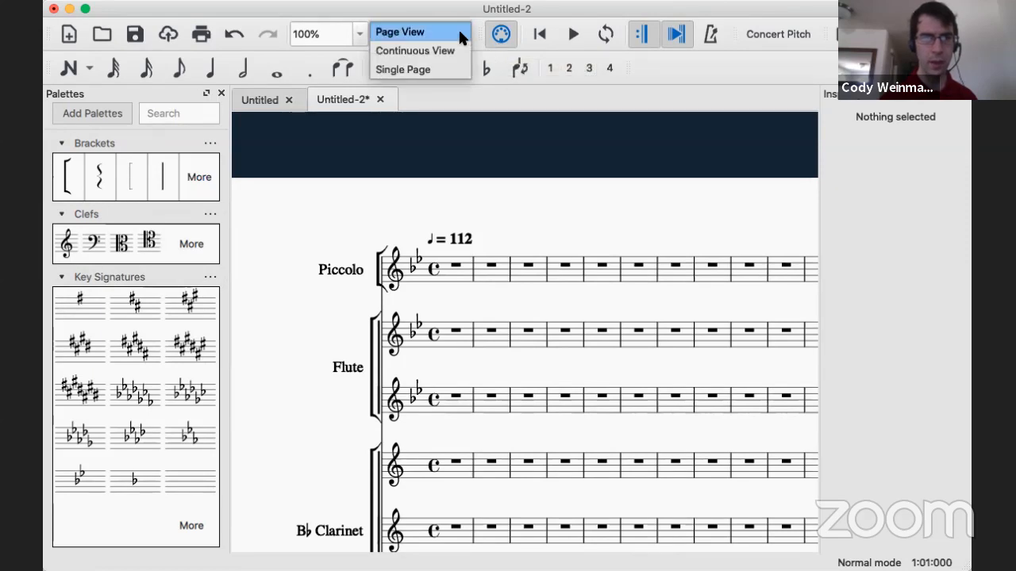
left_click(453, 50)
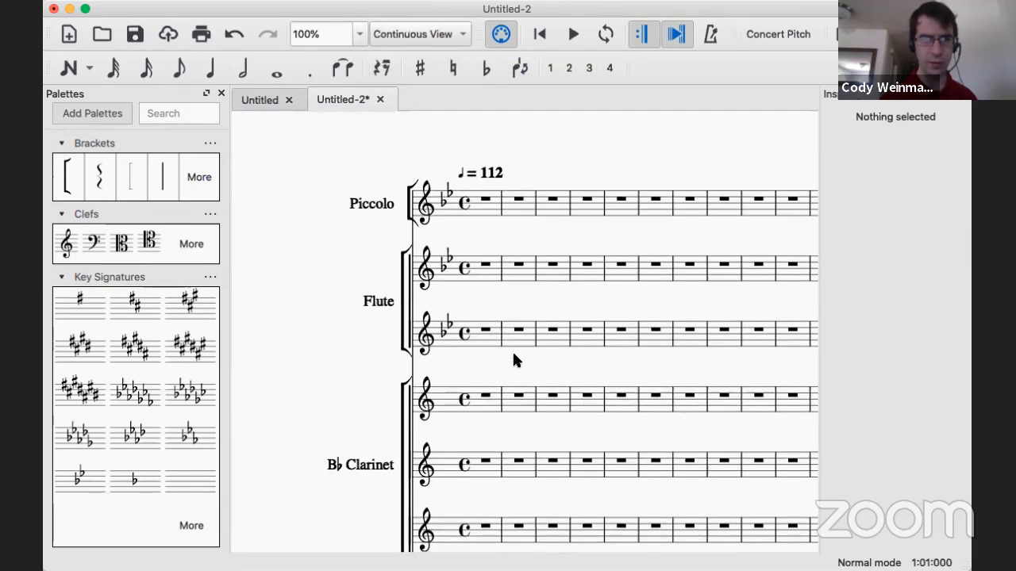
scroll(514, 356, "down", 15)
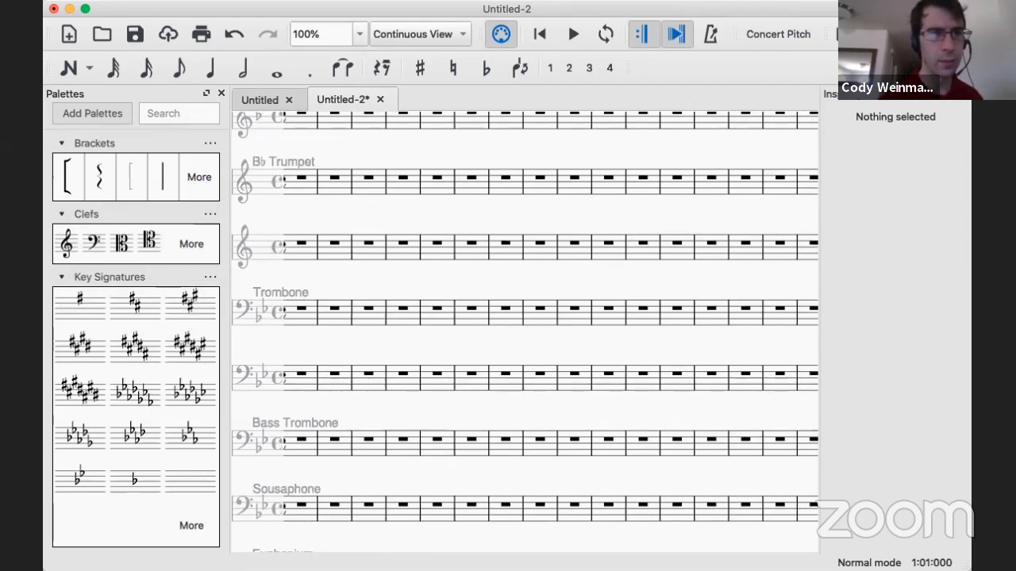
Set the score's page size to Tabloid / ANSI B in the page settings and apply it.
left_click(276, 0)
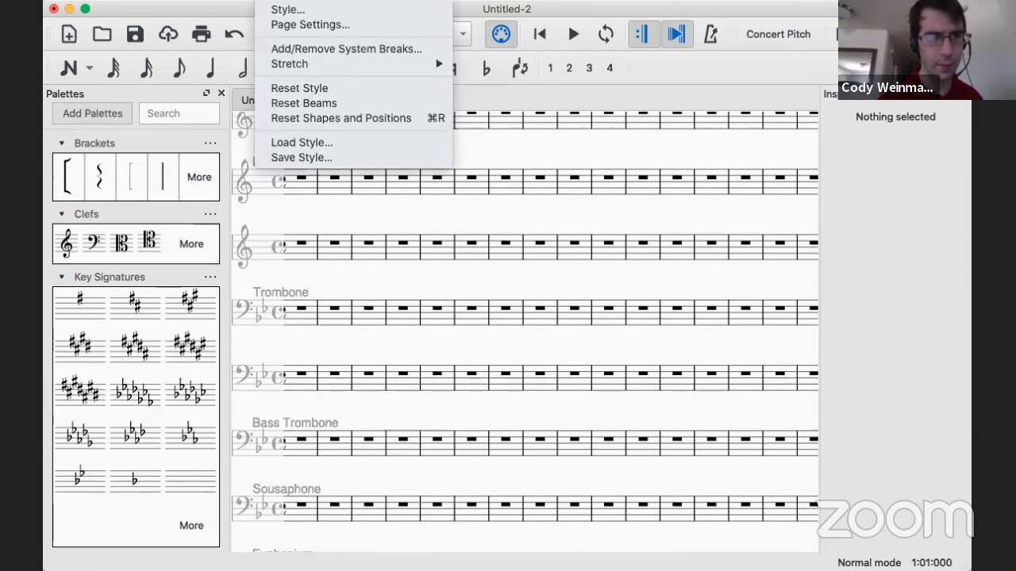
left_click(297, 26)
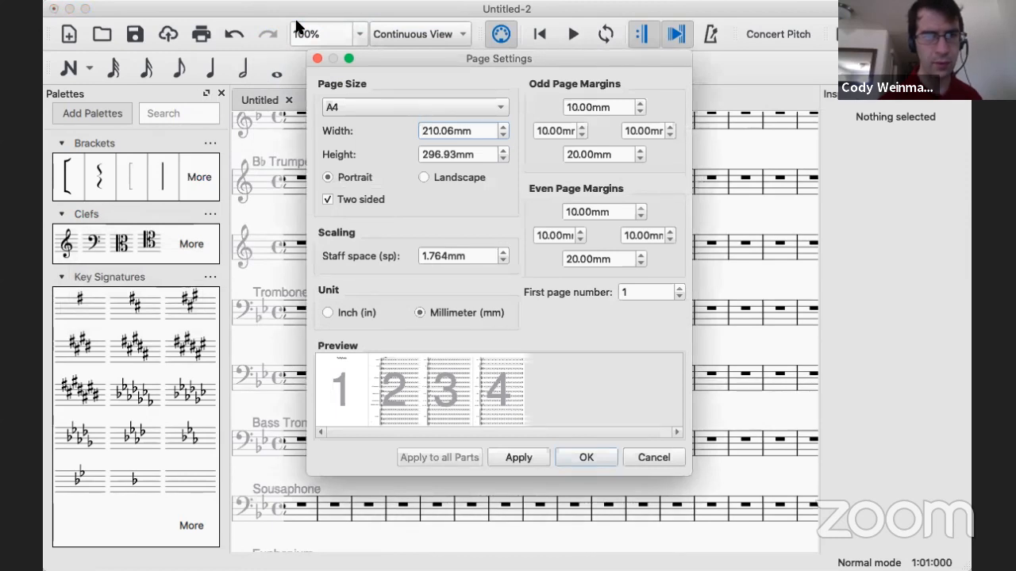
left_click(394, 105)
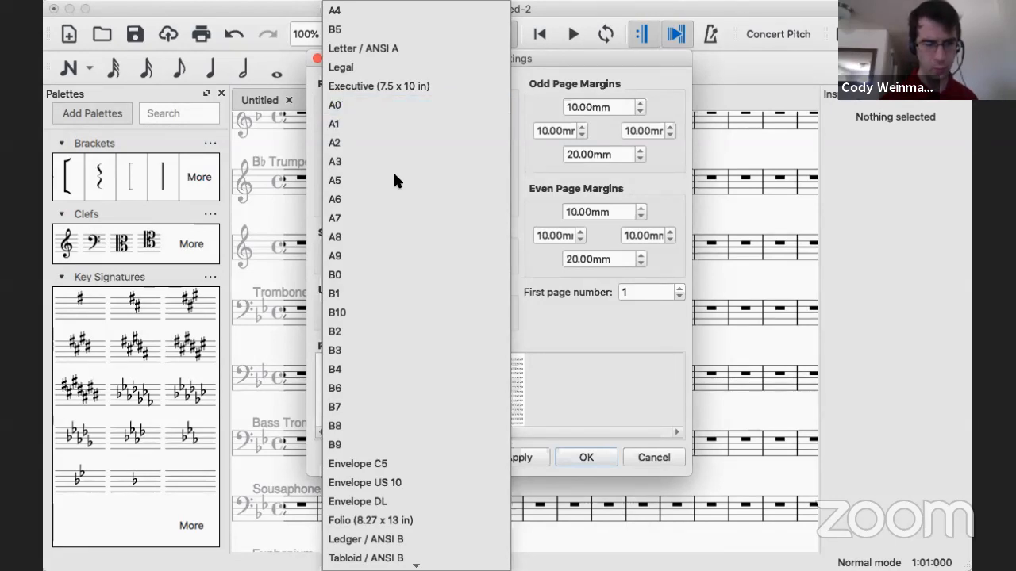
scroll(402, 277, "down", 1)
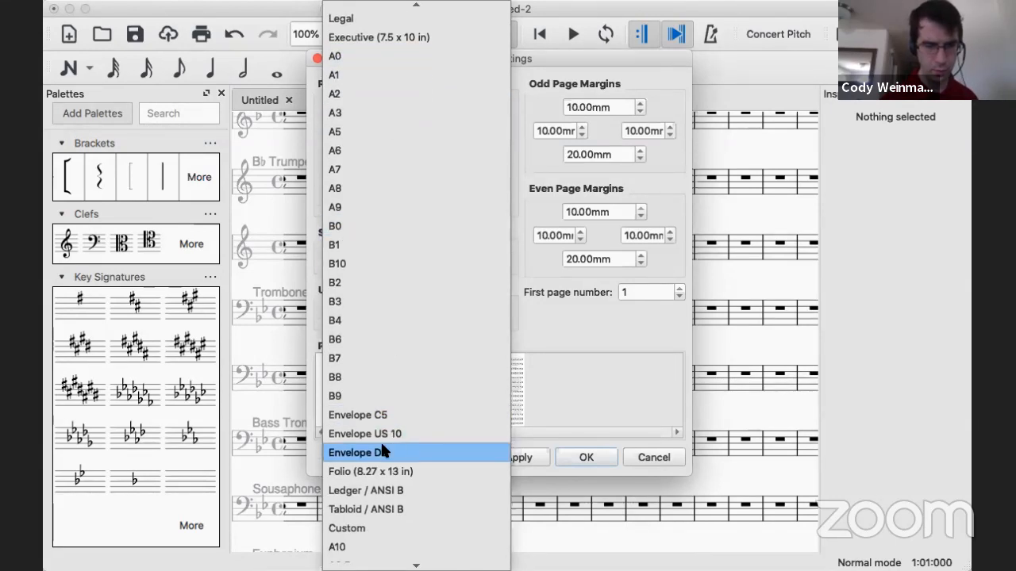
left_click(373, 509)
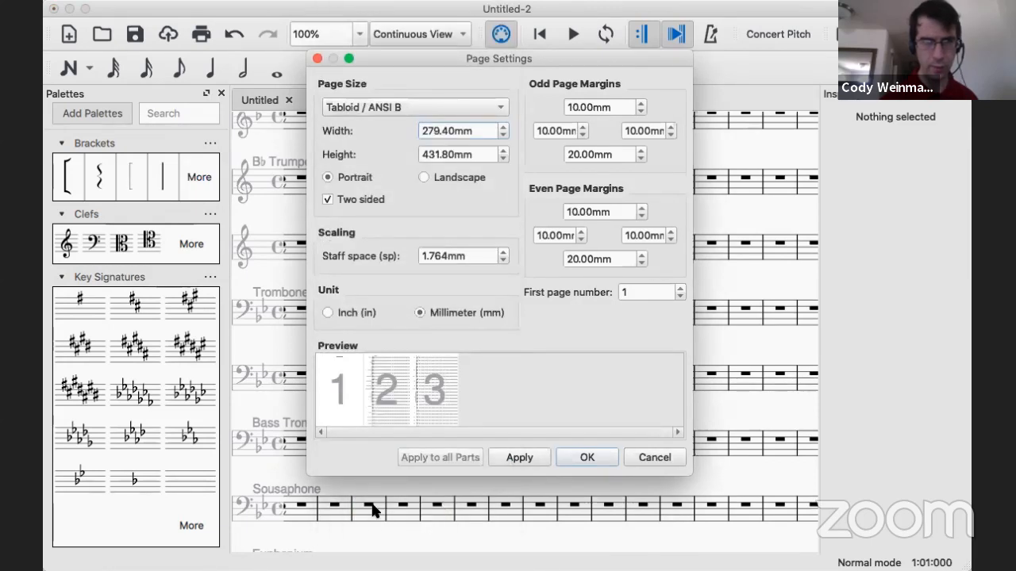
left_click(529, 457)
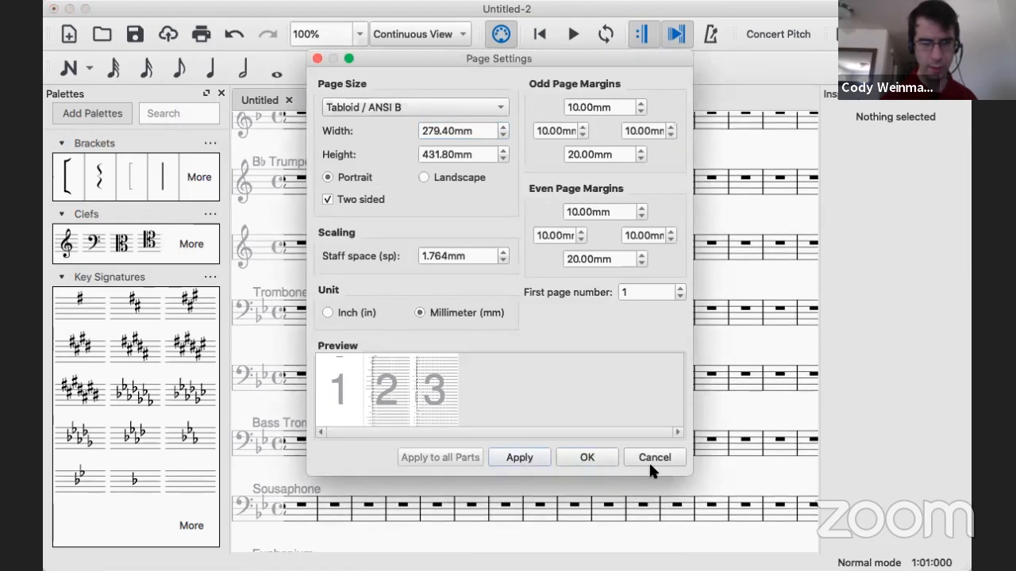
left_click(587, 457)
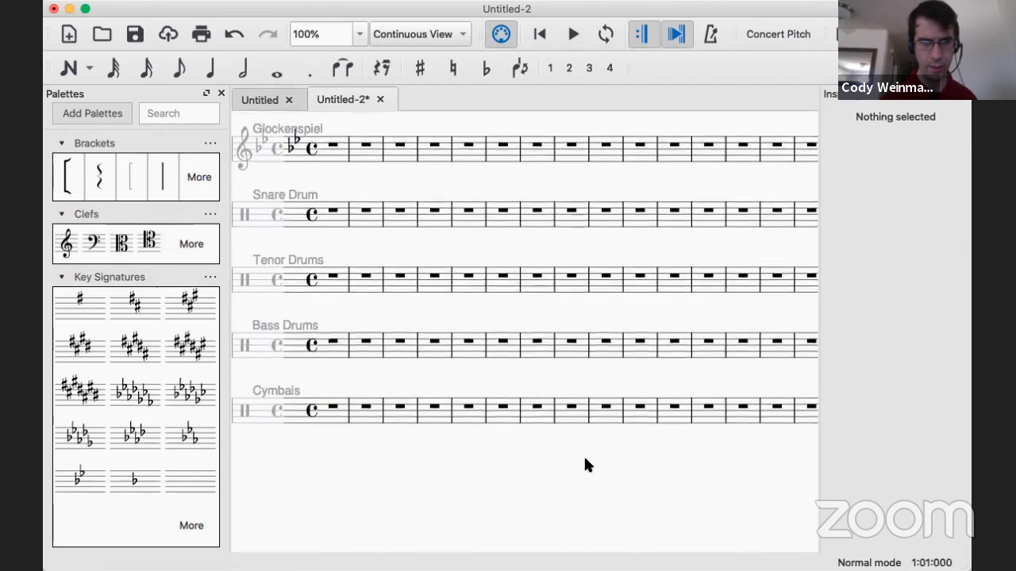
Return the score to Page View and check how the staves fit on the Tabloid pages.
left_click(436, 35)
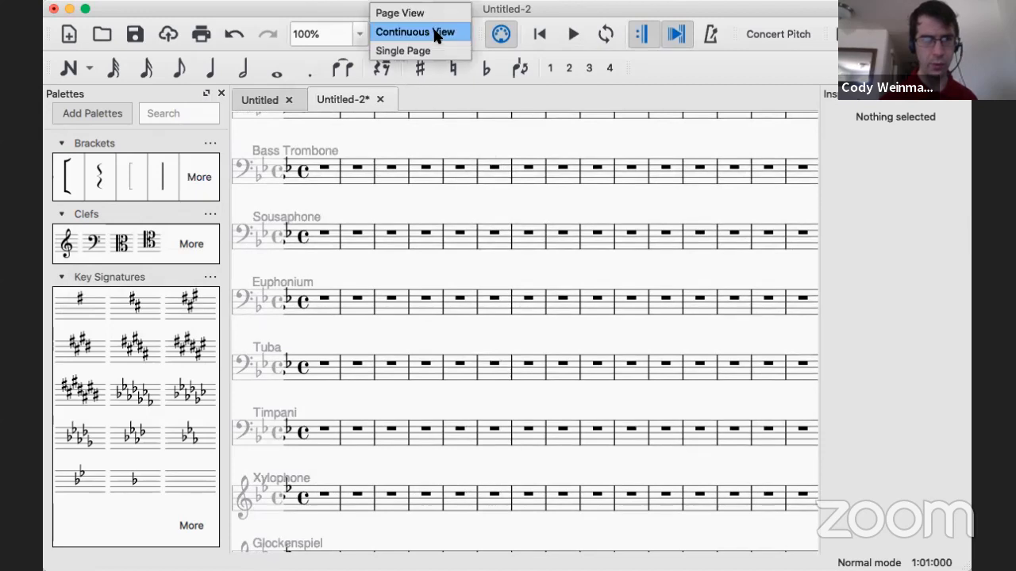
left_click(422, 13)
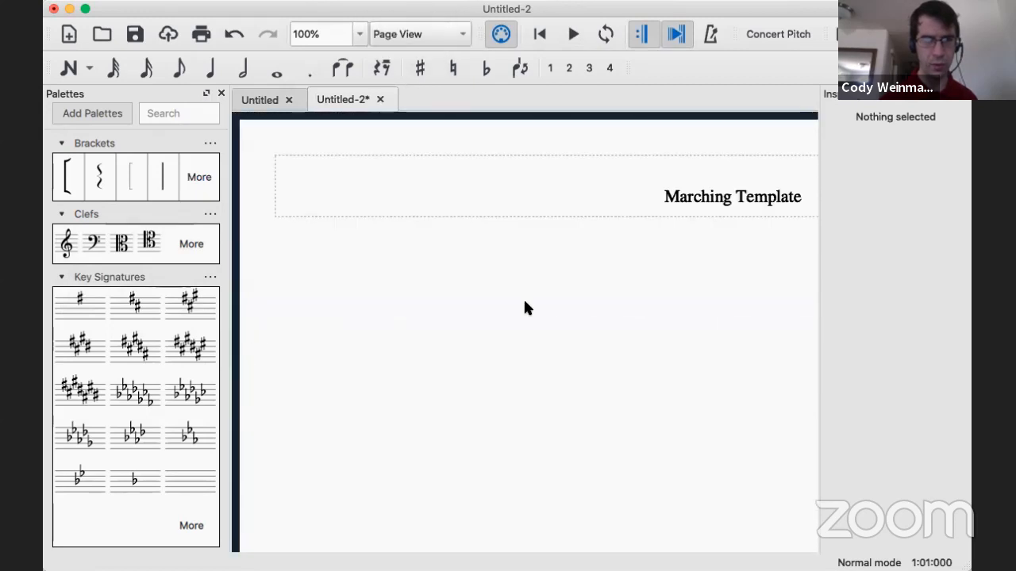
scroll(528, 308, "right", 10)
scroll(530, 256, "down", 3)
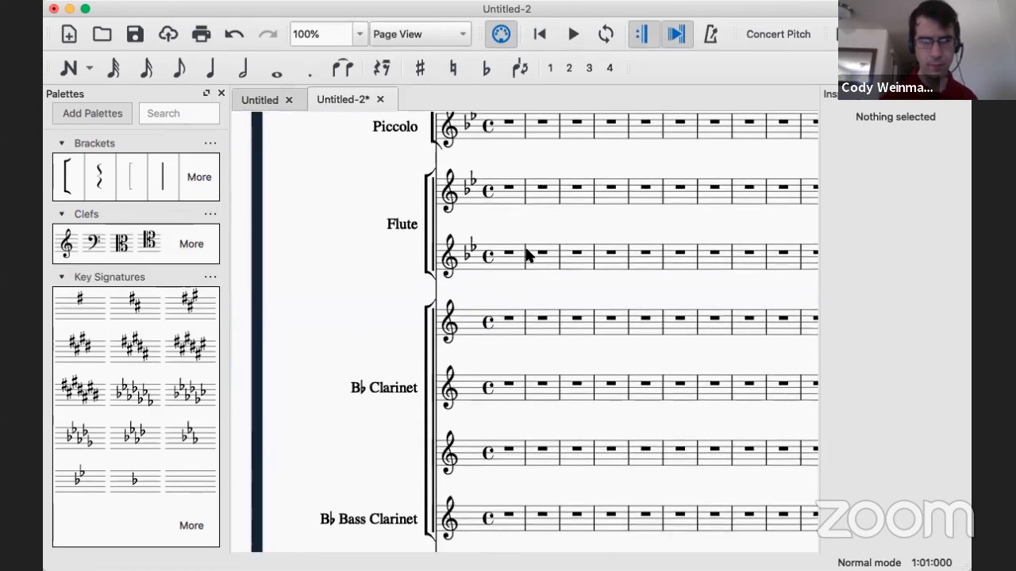
scroll(527, 256, "down", 10)
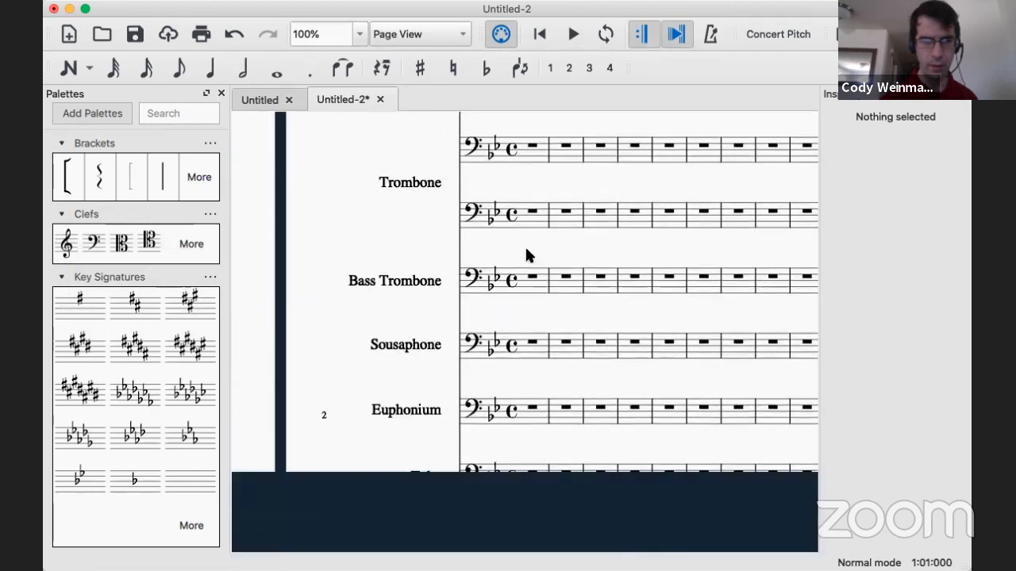
scroll(526, 256, "up", 5)
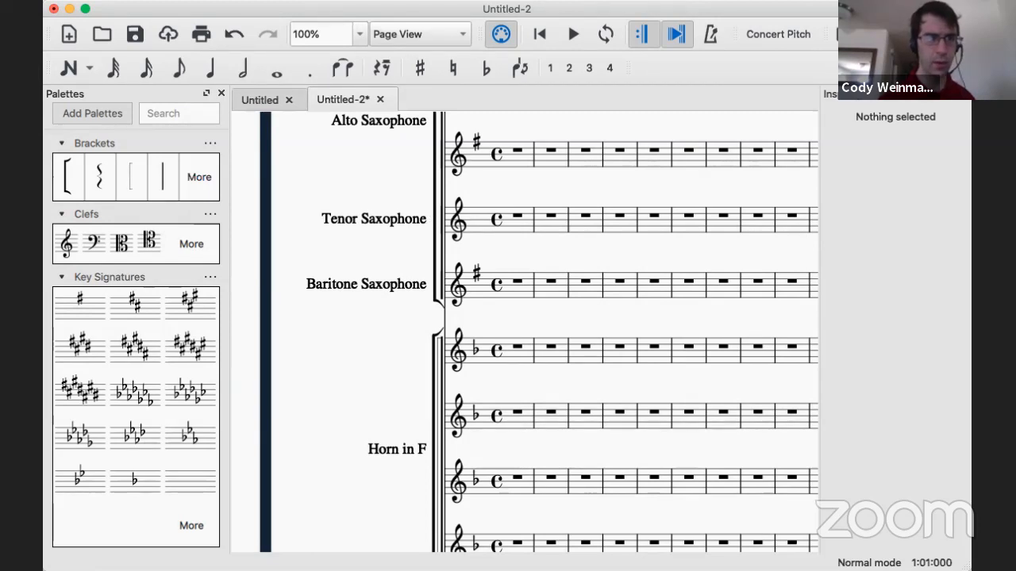
Set the staff space to 1.364 mm in the page settings, apply it and check how the staves fit the page.
left_click(277, 0)
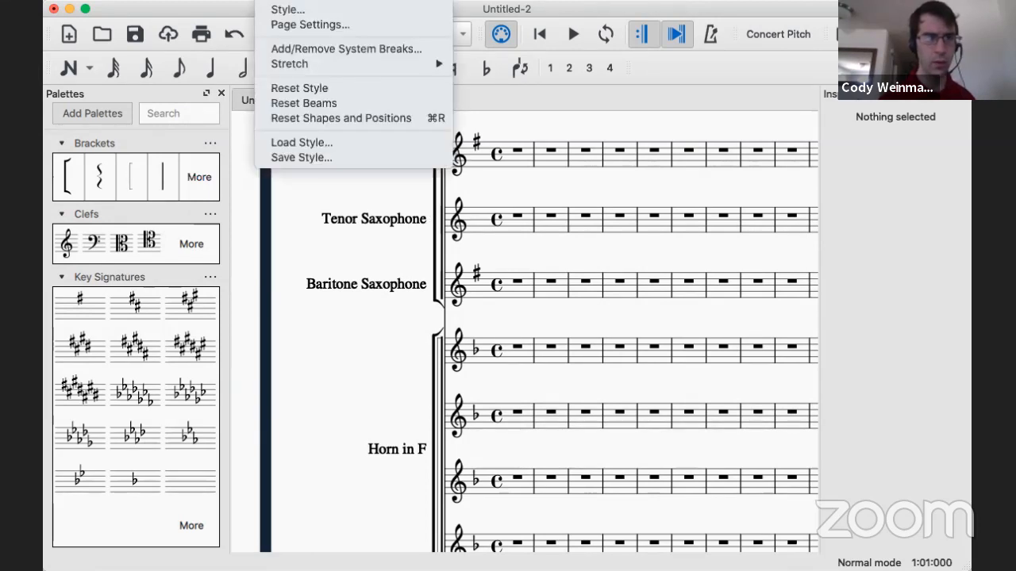
left_click(283, 25)
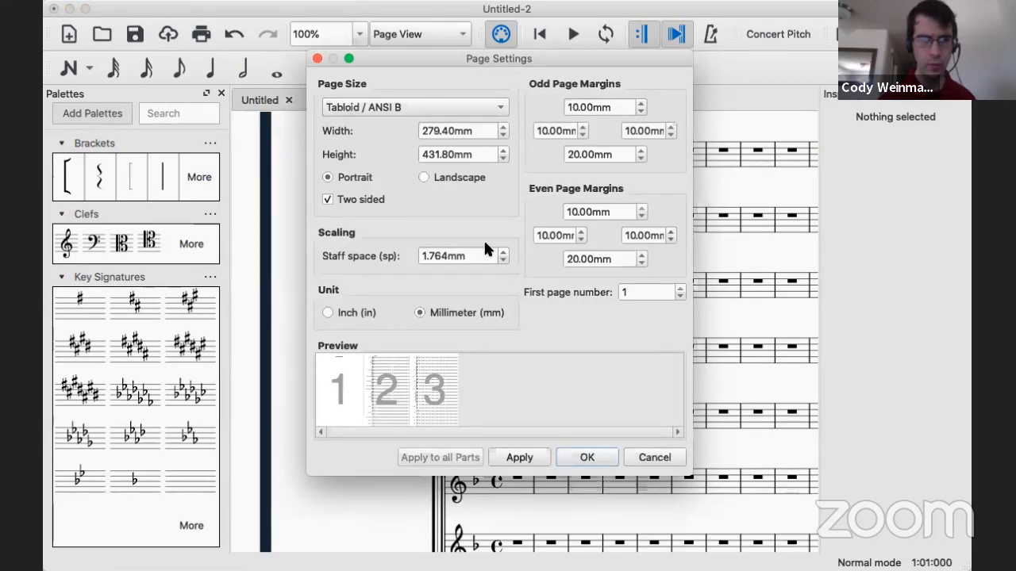
left_click(503, 259)
left_click(503, 260)
left_click(503, 259)
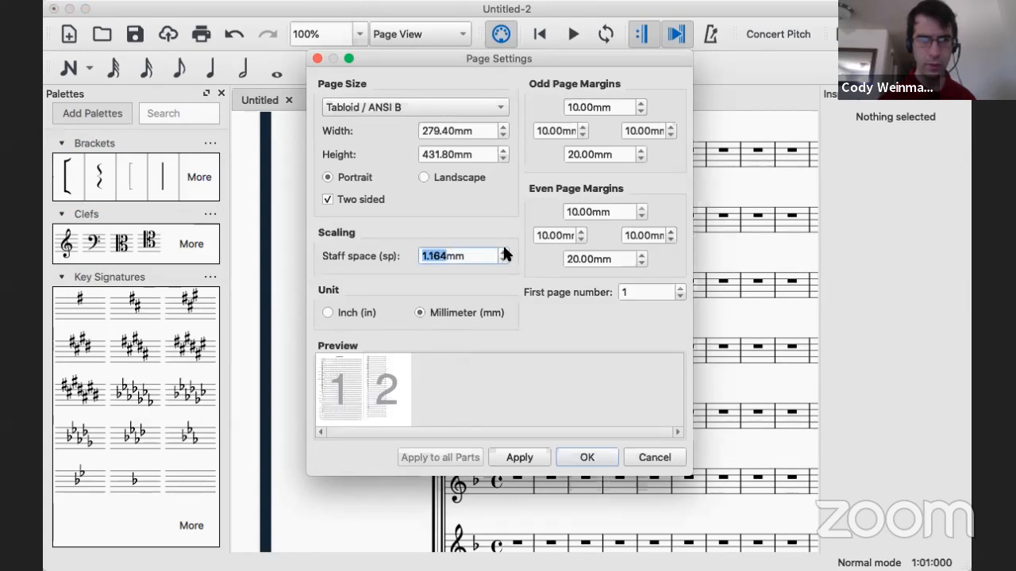
left_click(503, 251)
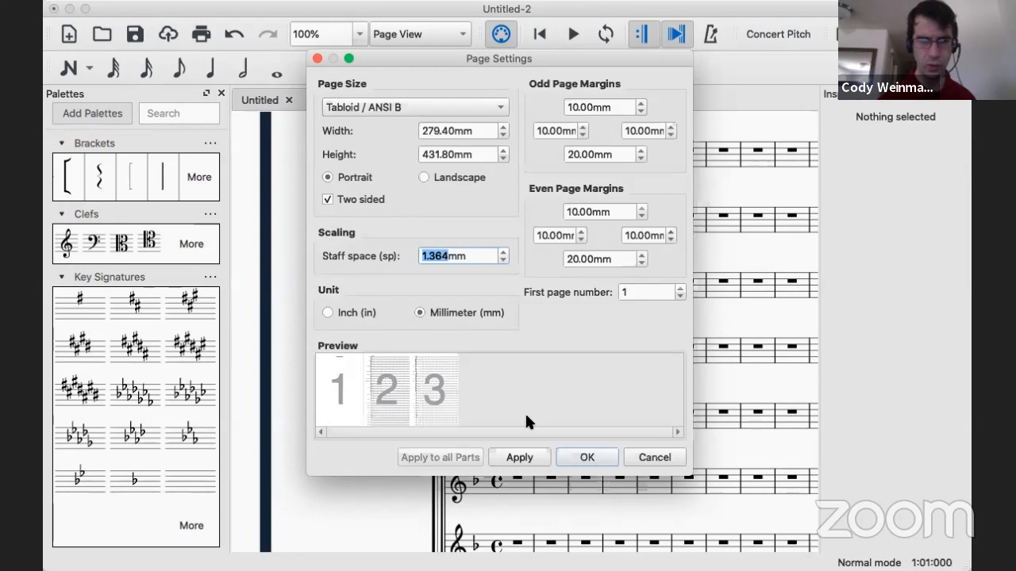
left_click(531, 450)
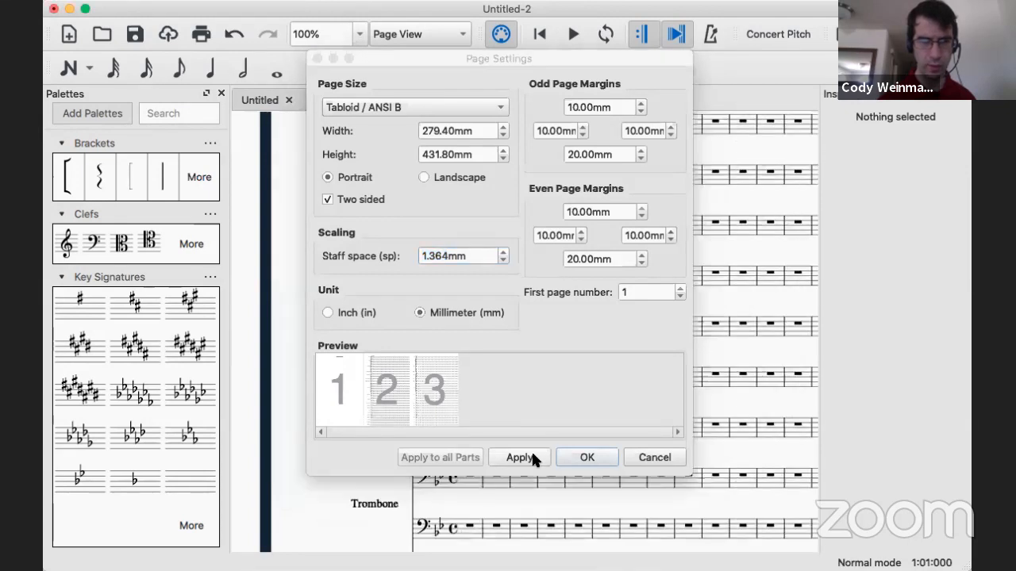
left_click(600, 468)
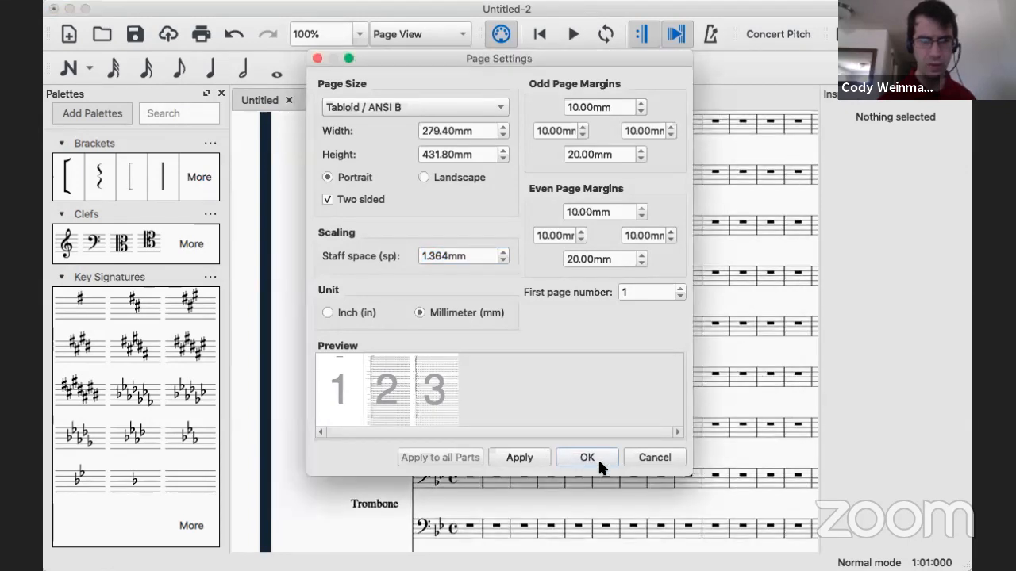
scroll(600, 468, "down", 10)
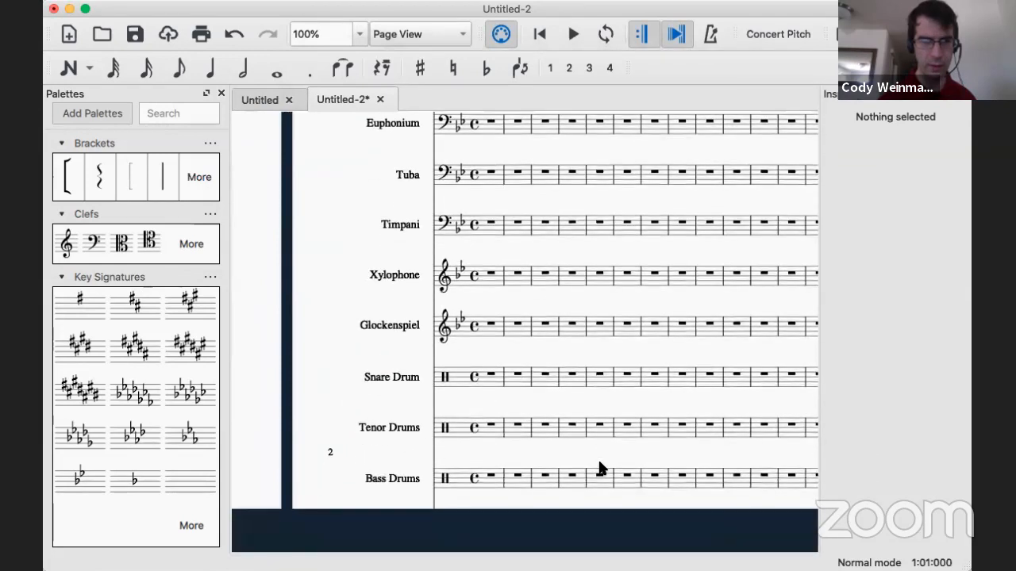
scroll(601, 469, "up", 10)
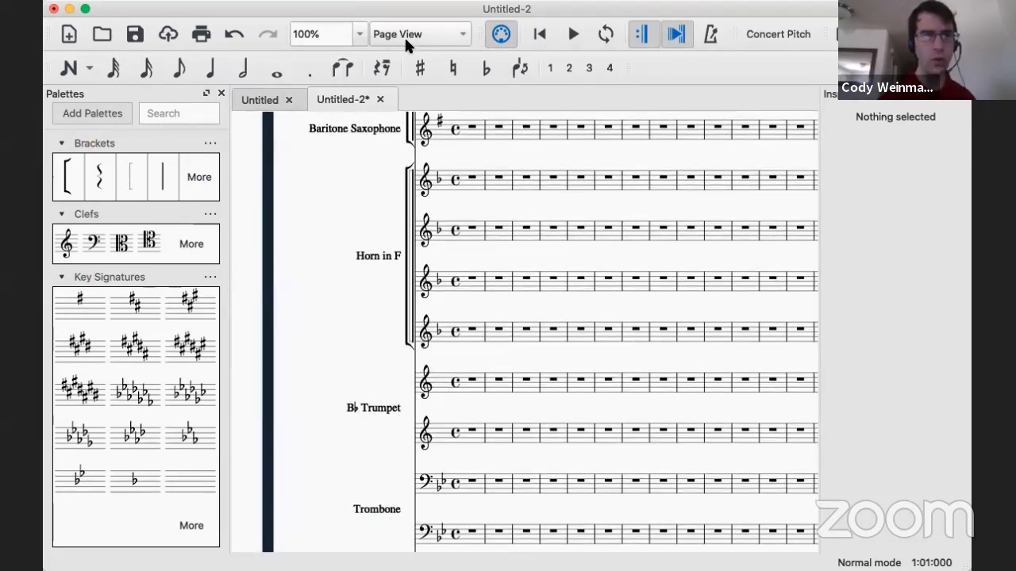
Set the staff space to 1.164 mm in the page settings and apply it to the score.
left_click(278, 0)
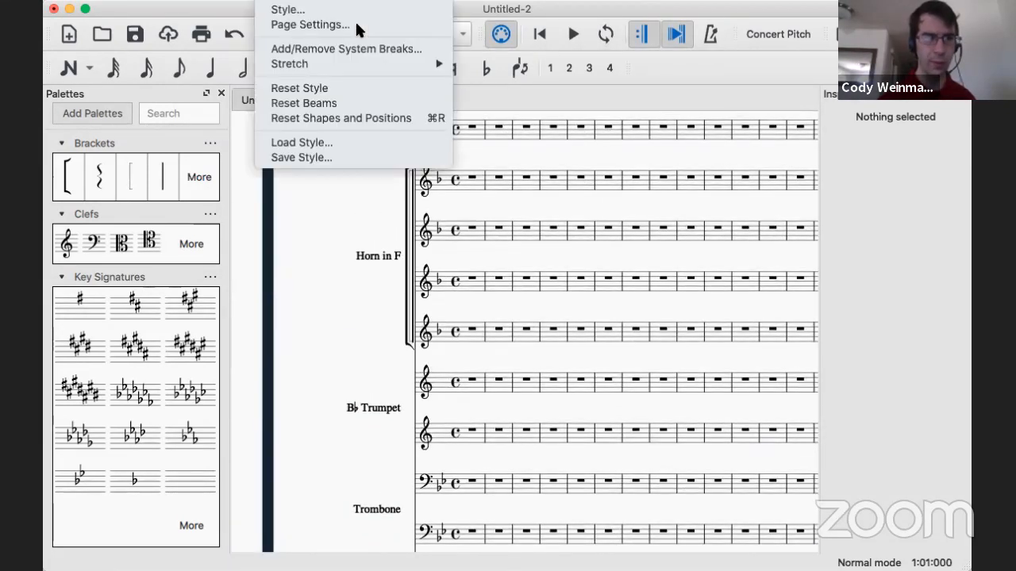
left_click(288, 25)
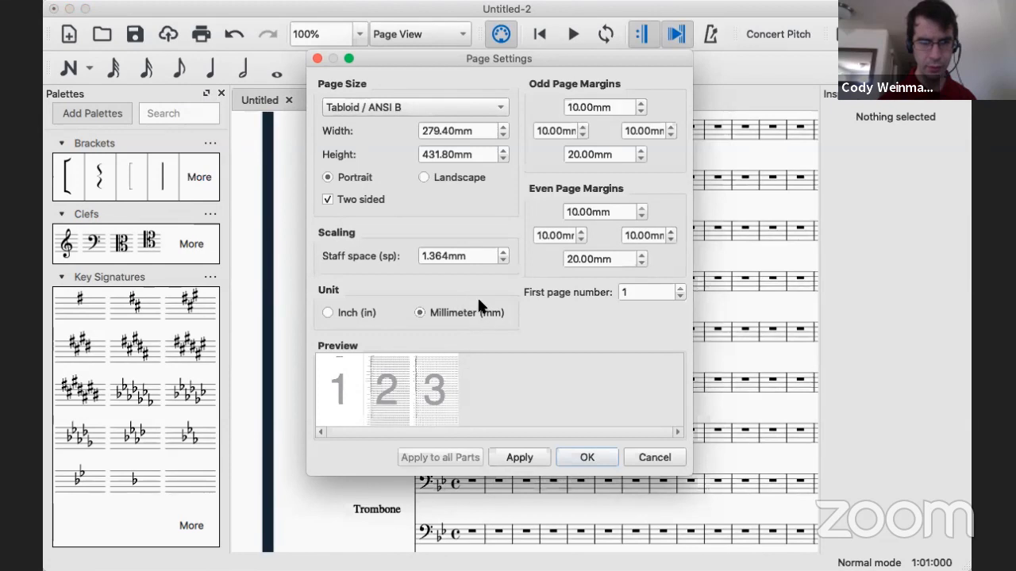
left_click(503, 260)
left_click(503, 260)
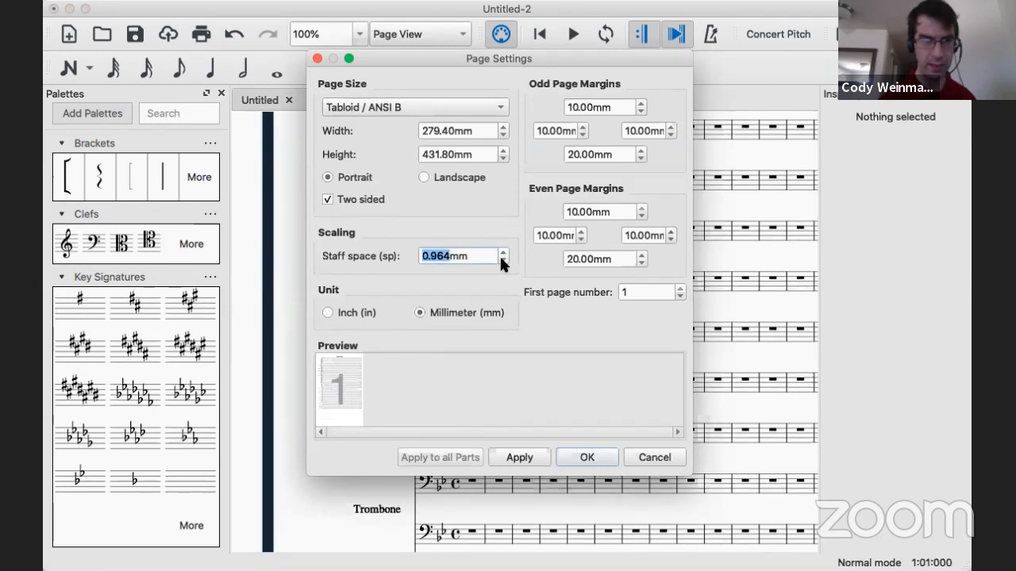
left_click(529, 457)
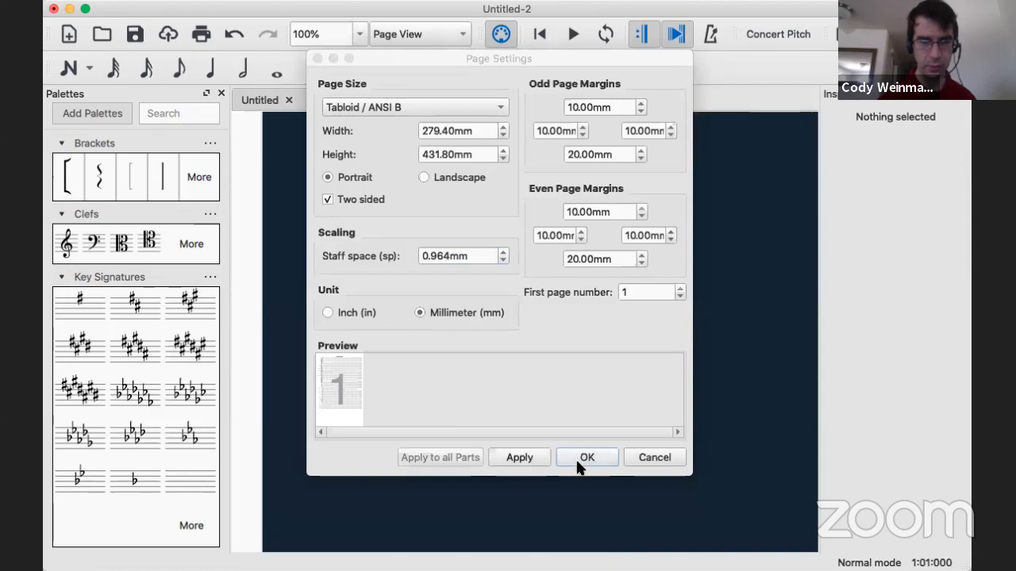
left_click(503, 250)
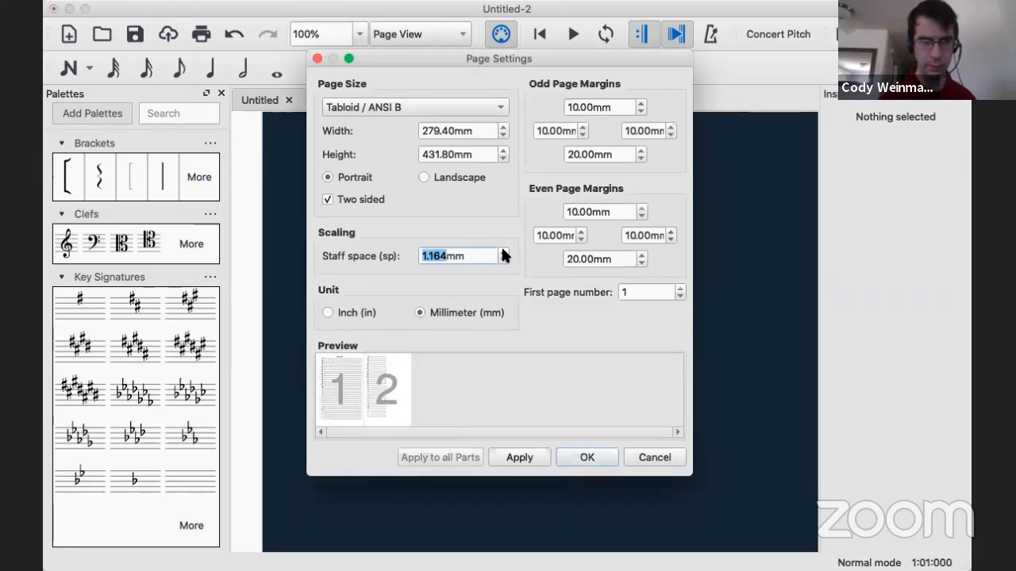
left_click(537, 463)
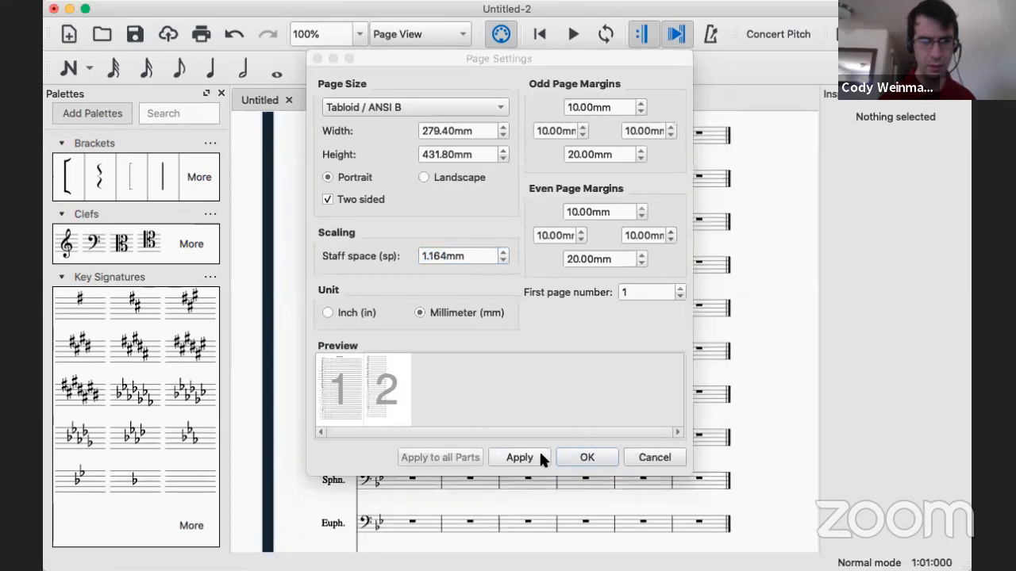
left_click(586, 459)
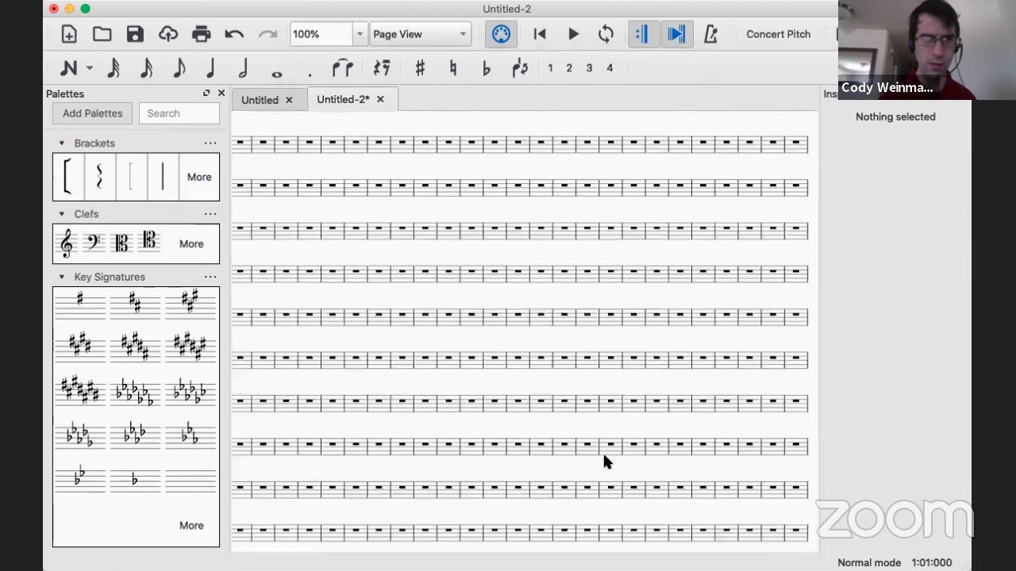
Examine both pages of the rescaled score, checking the staff fit, the abbreviated instrument names and the bracketed groups.
scroll(609, 458, "right", 5)
scroll(609, 458, "down", 10)
scroll(608, 462, "left", 5)
scroll(608, 462, "down", 2)
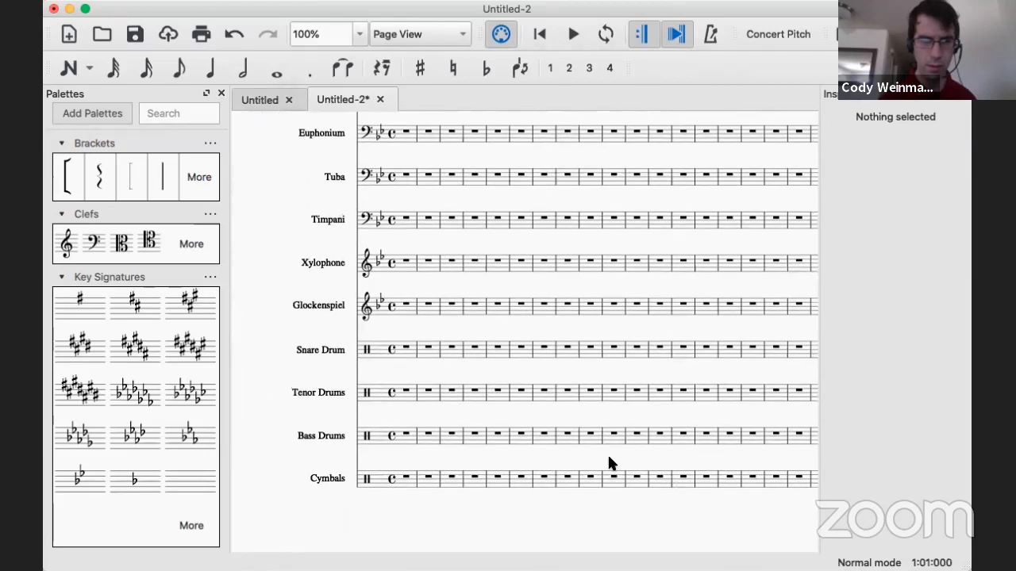
scroll(608, 460, "right", 10)
scroll(609, 463, "right", 3)
scroll(608, 463, "up", 10)
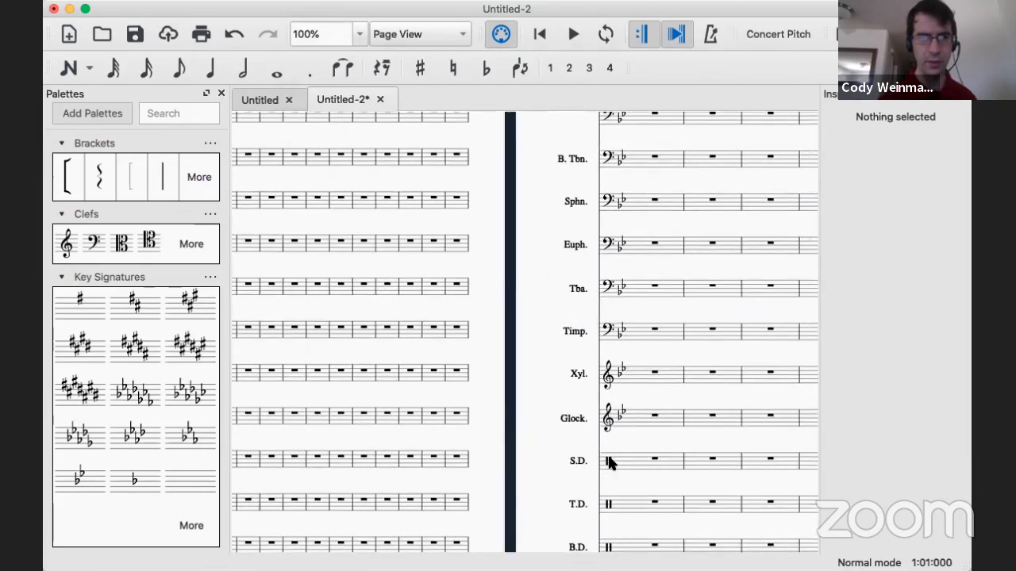
scroll(608, 462, "down", 4)
scroll(609, 463, "right", 1)
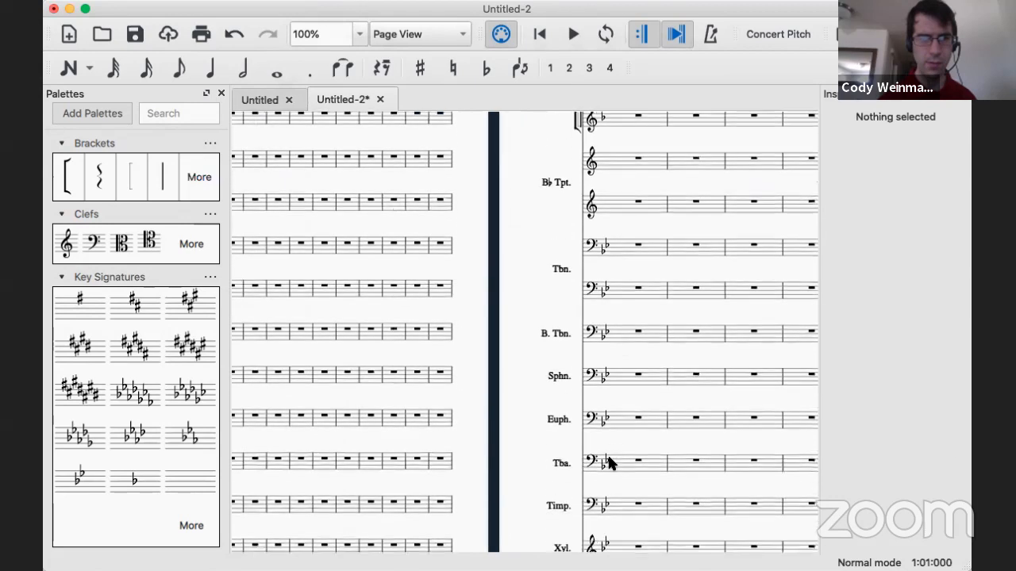
scroll(609, 463, "up", 5)
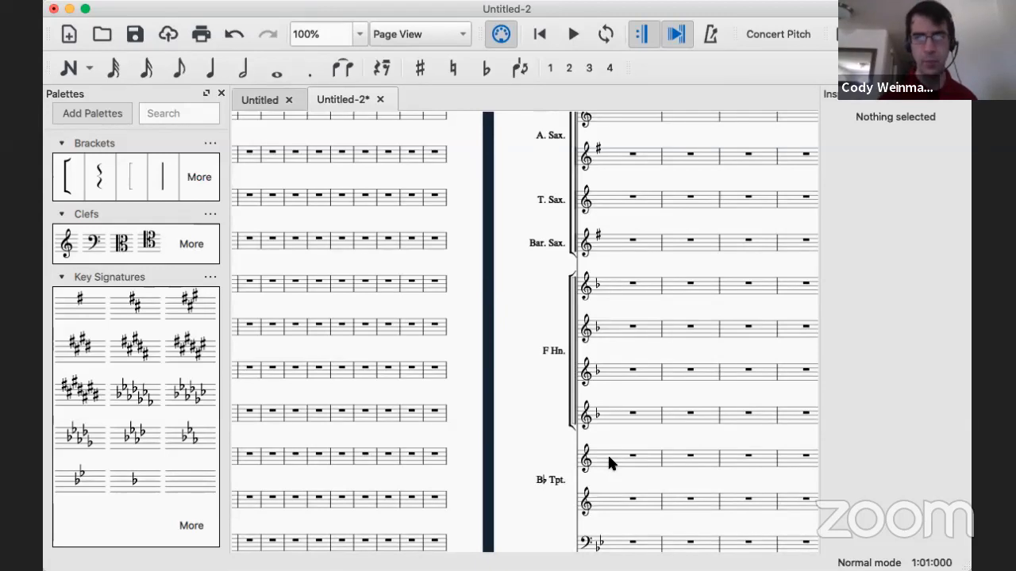
scroll(609, 458, "down", 10)
scroll(608, 460, "down", 10)
scroll(609, 458, "down", 10)
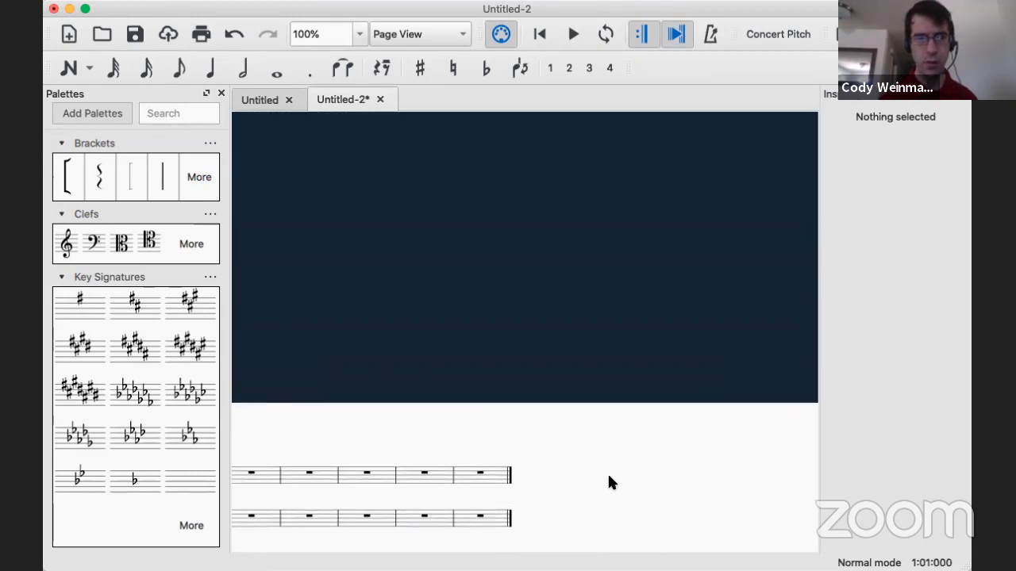
scroll(608, 482, "down", 5)
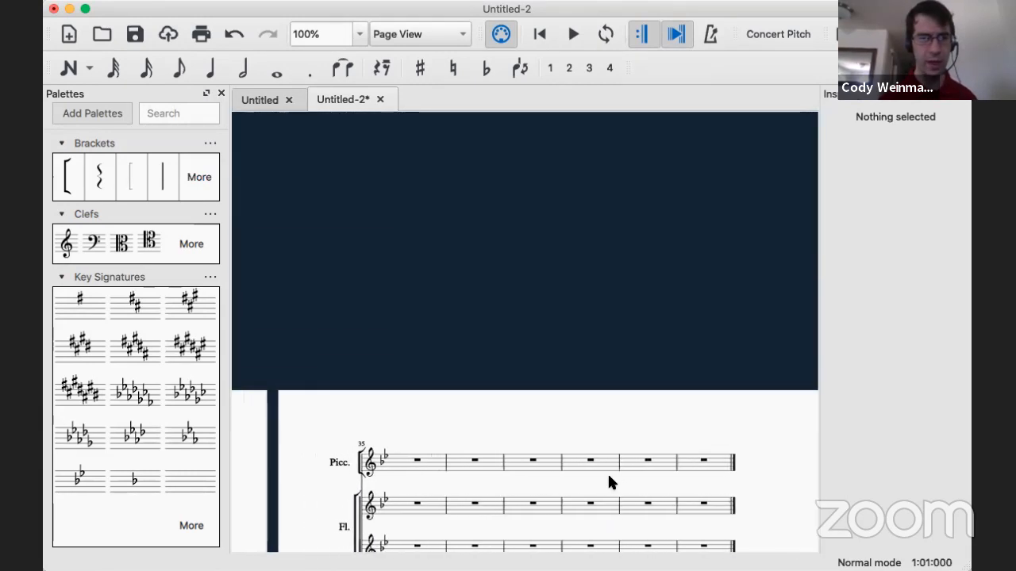
scroll(609, 482, "left", 10)
scroll(613, 482, "right", 4)
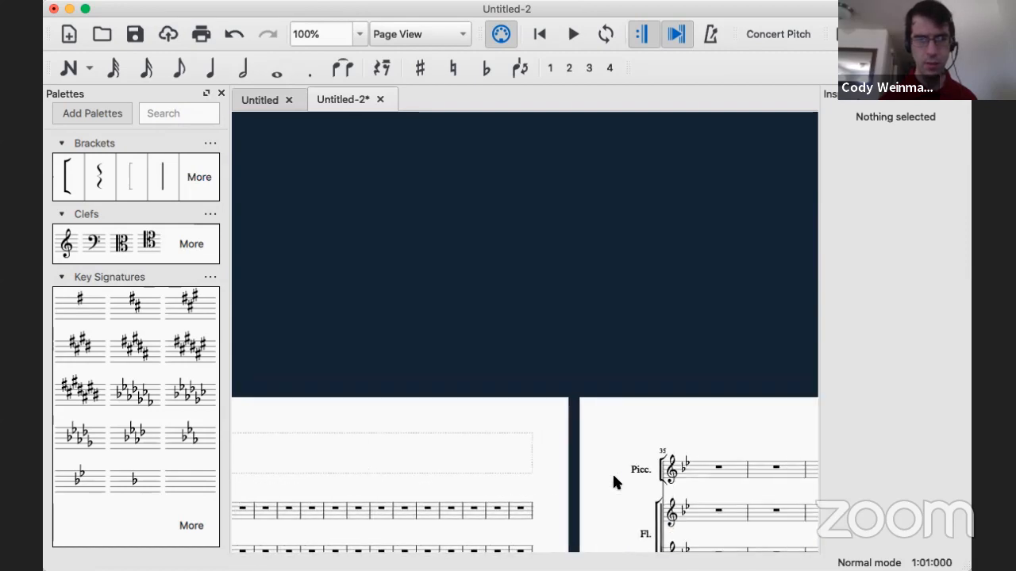
scroll(613, 483, "right", 5)
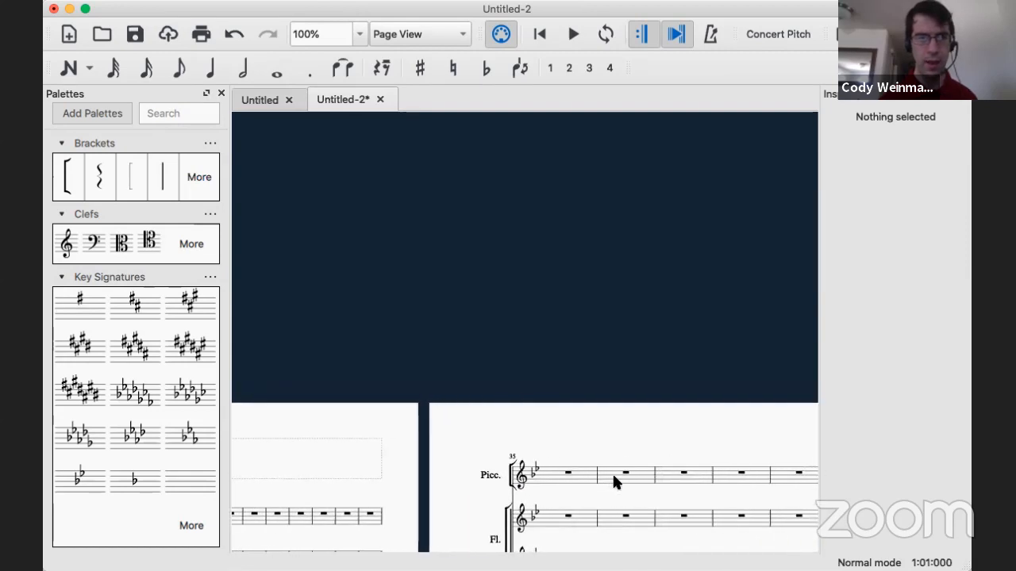
Create a new score from the Symphony Orchestra template, accepting the default key signature, time signature, measure count and tempo.
left_click(70, 33)
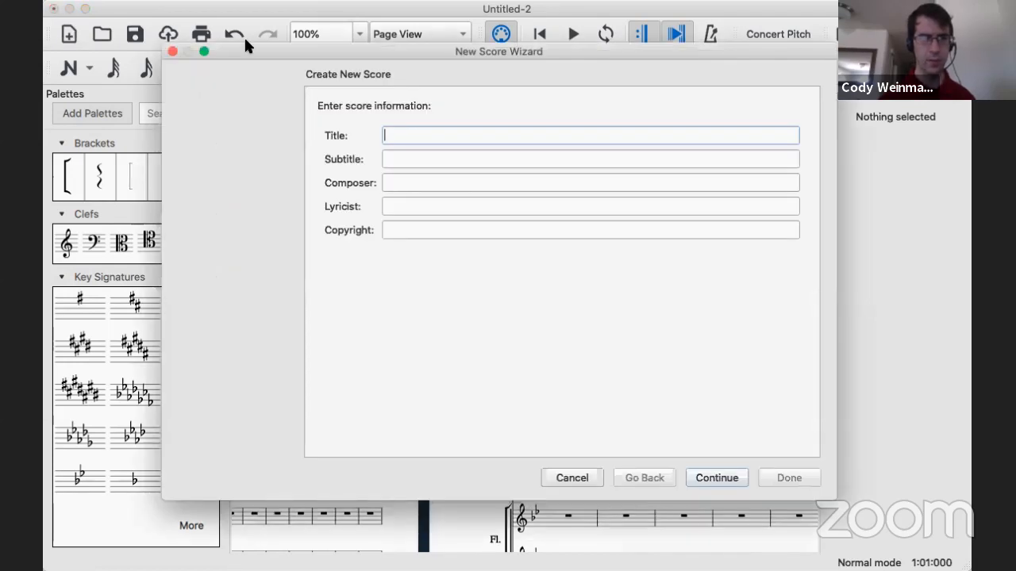
left_click(716, 478)
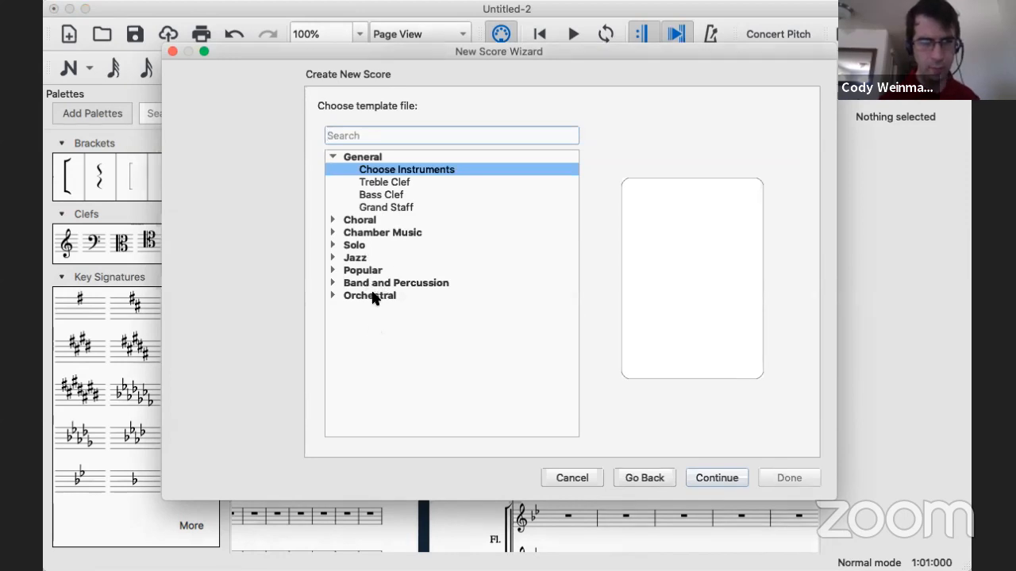
left_click(333, 295)
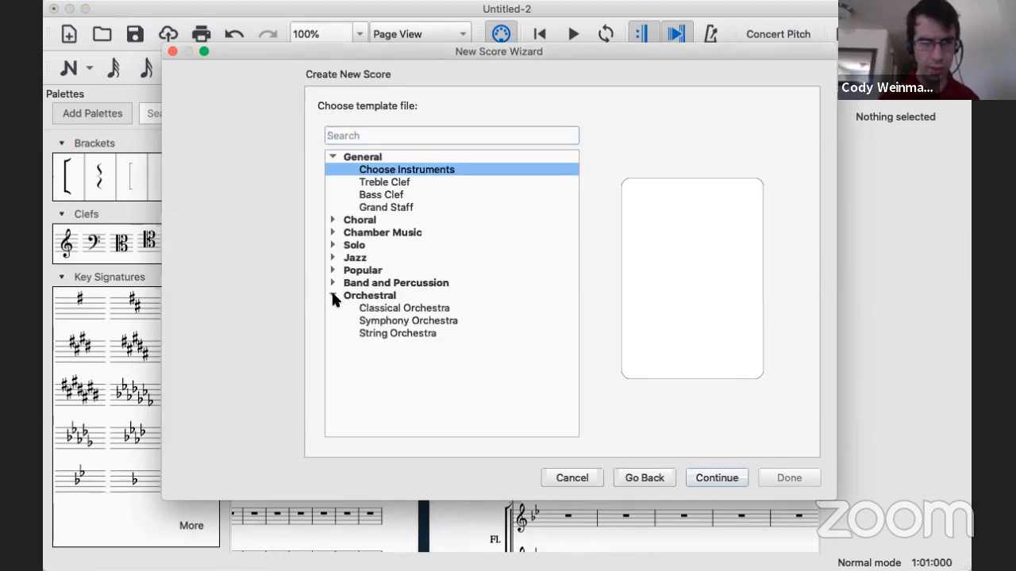
left_click(385, 330)
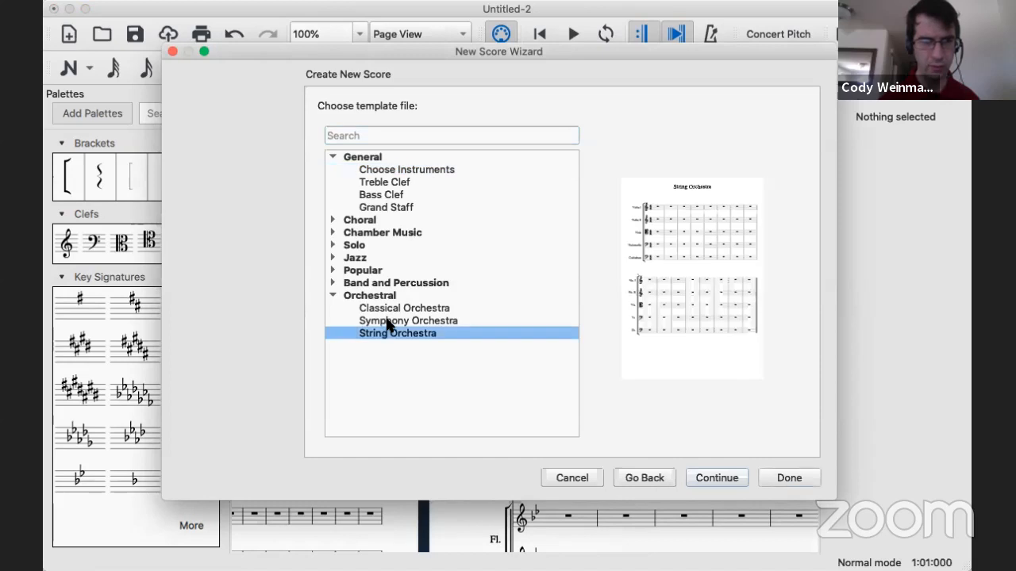
left_click(388, 322)
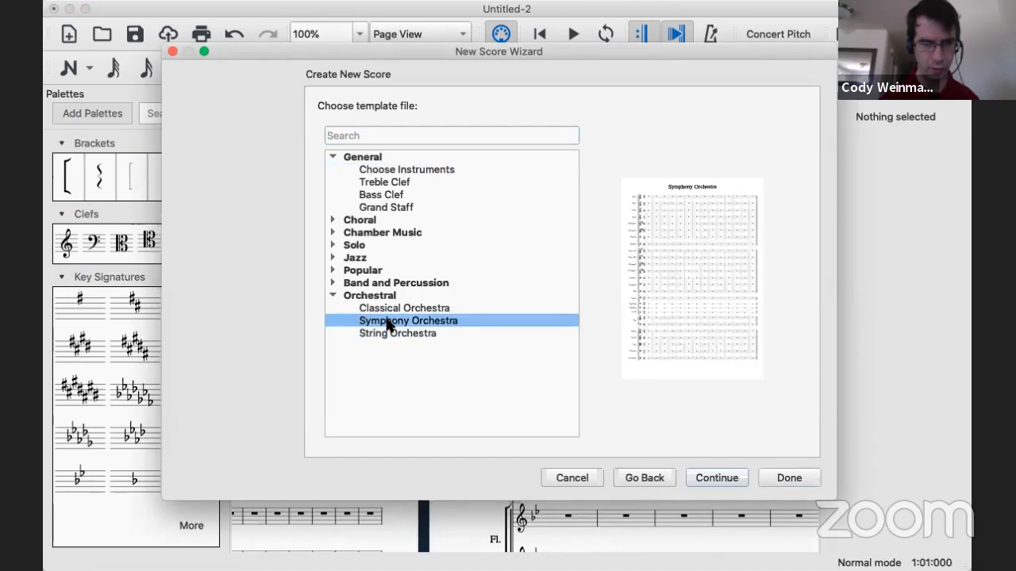
left_click(712, 479)
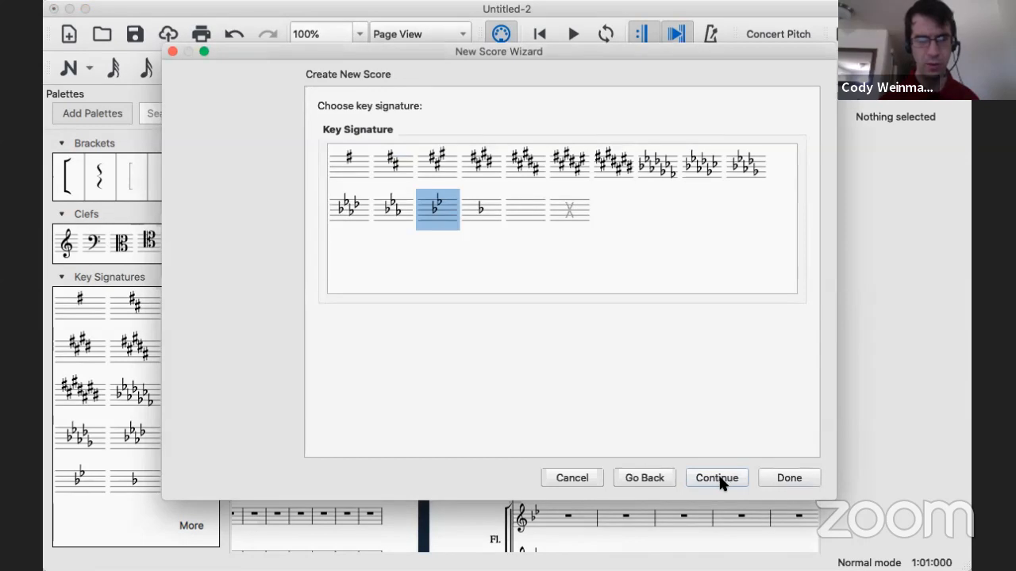
left_click(722, 483)
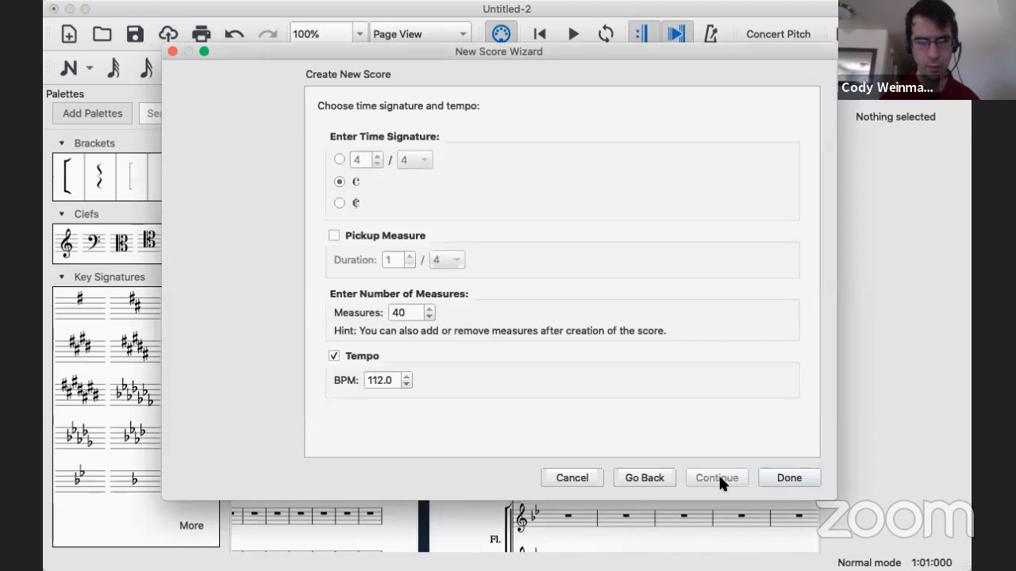
left_click(789, 478)
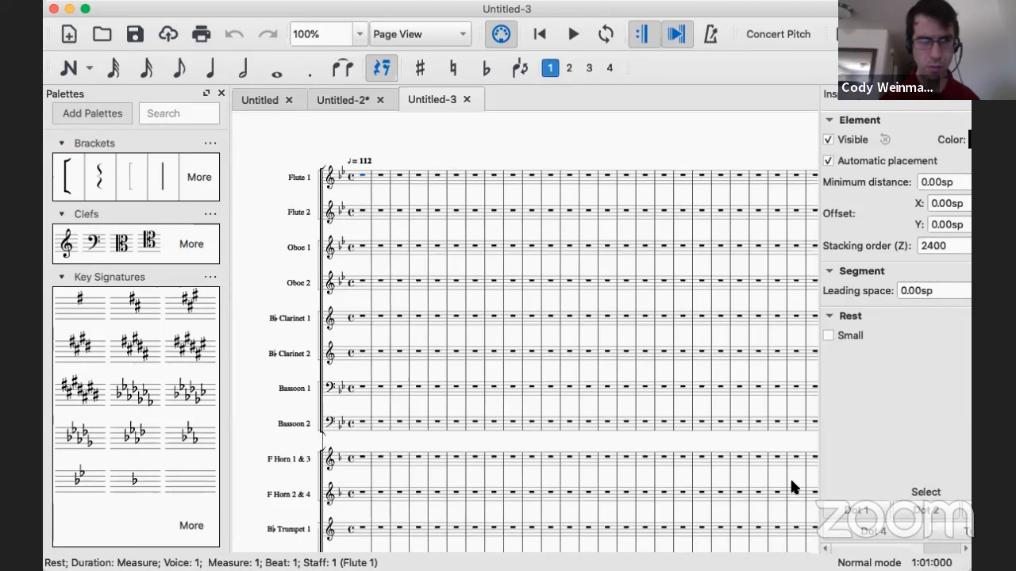
Examine up close how the Symphony Orchestra score brackets its instrument families and paired staves.
scroll(791, 482, "down", 5)
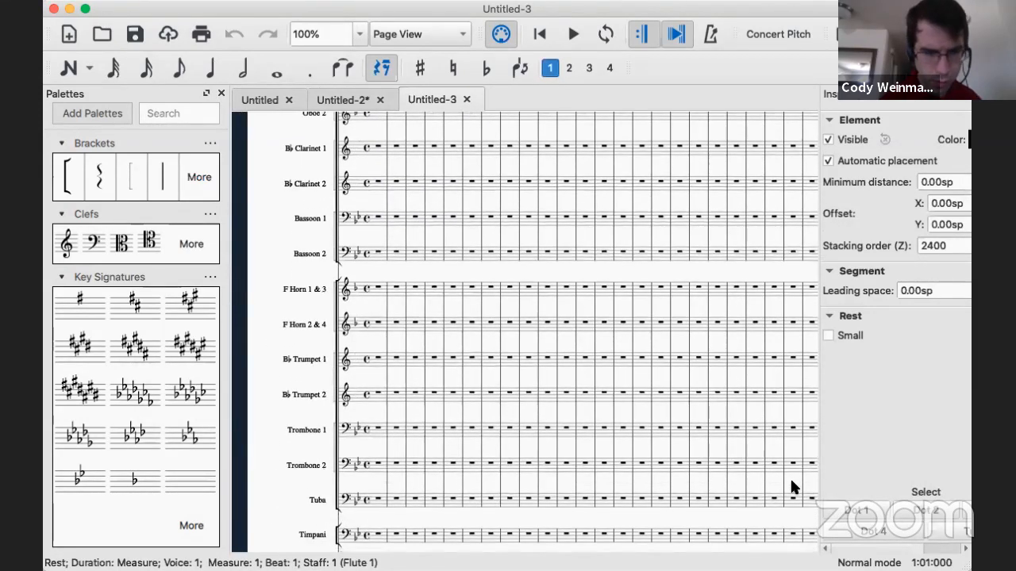
scroll(792, 486, "up", 5)
scroll(792, 481, "up", 1)
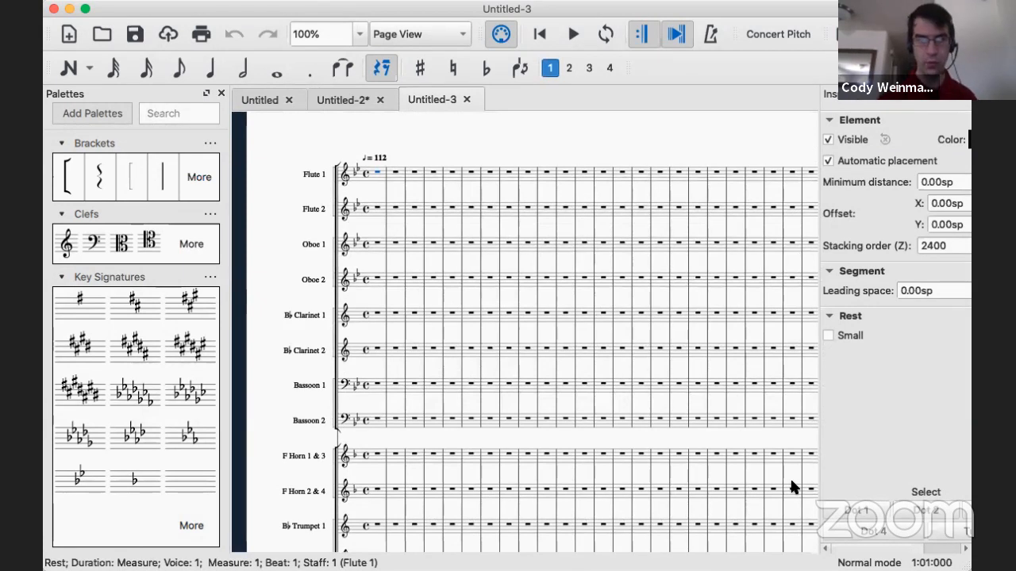
key("super+plus")
key("super+plus")
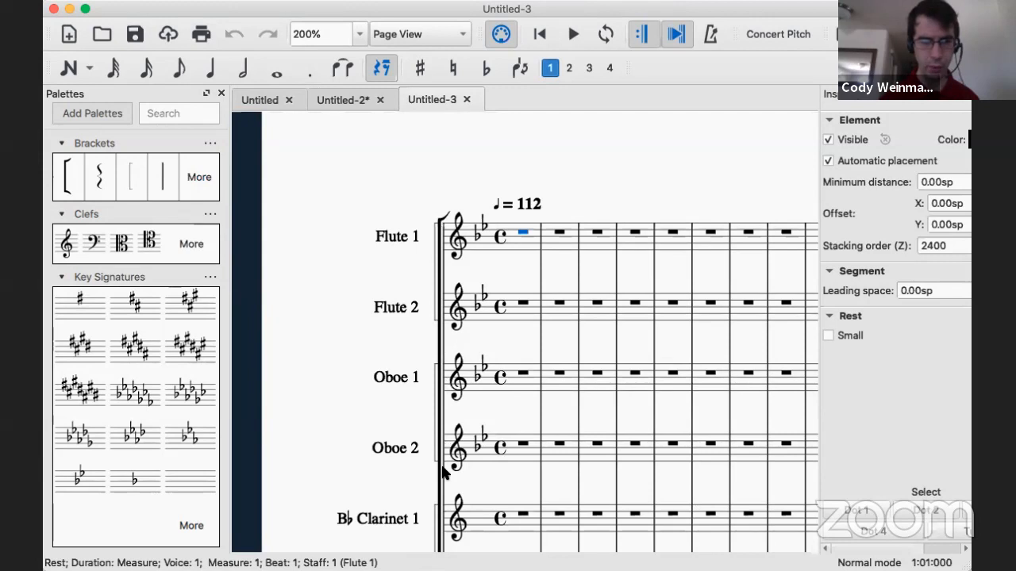
scroll(442, 472, "down", 3)
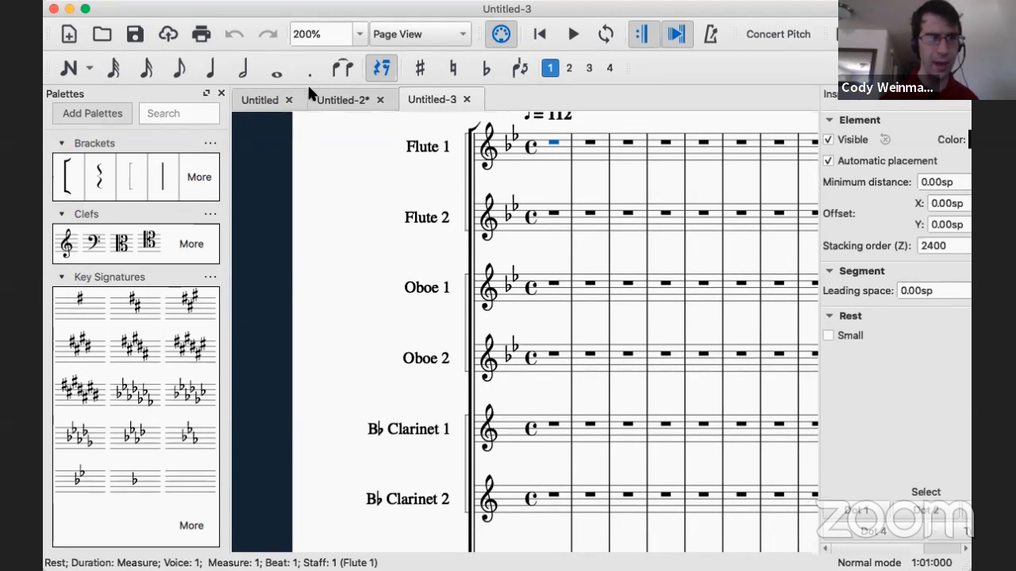
Return to the Untitled-2 score and delete the bracket beside the Piccolo staff.
left_click(337, 103)
scroll(475, 334, "down", 5)
scroll(476, 334, "left", 5)
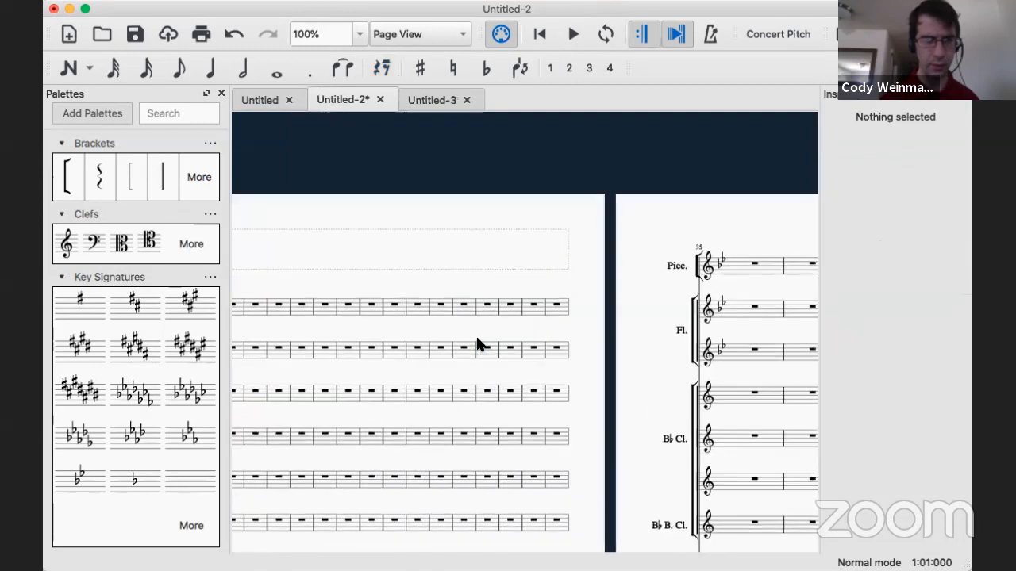
scroll(476, 345, "left", 10)
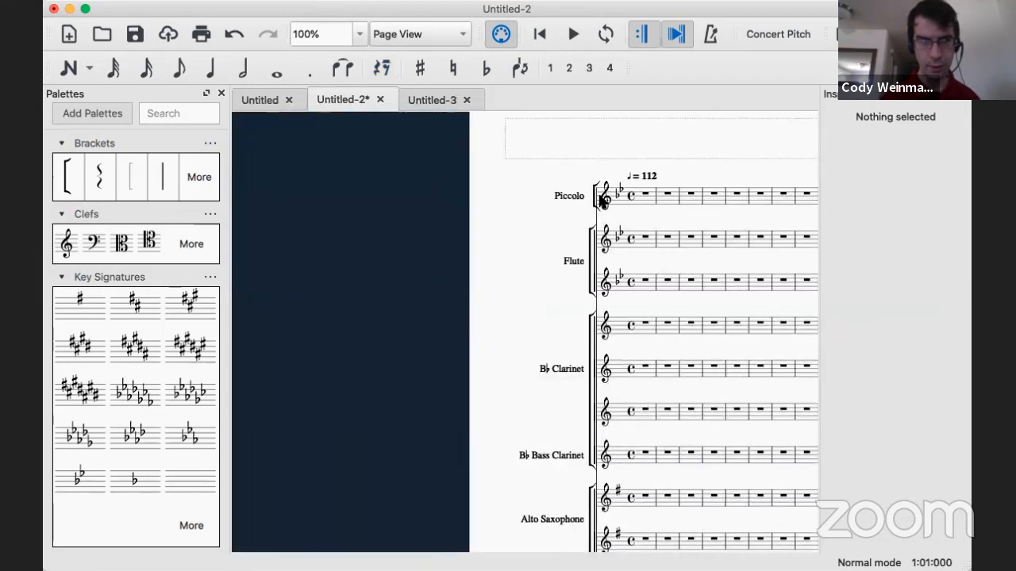
left_click(592, 205)
key("Escape")
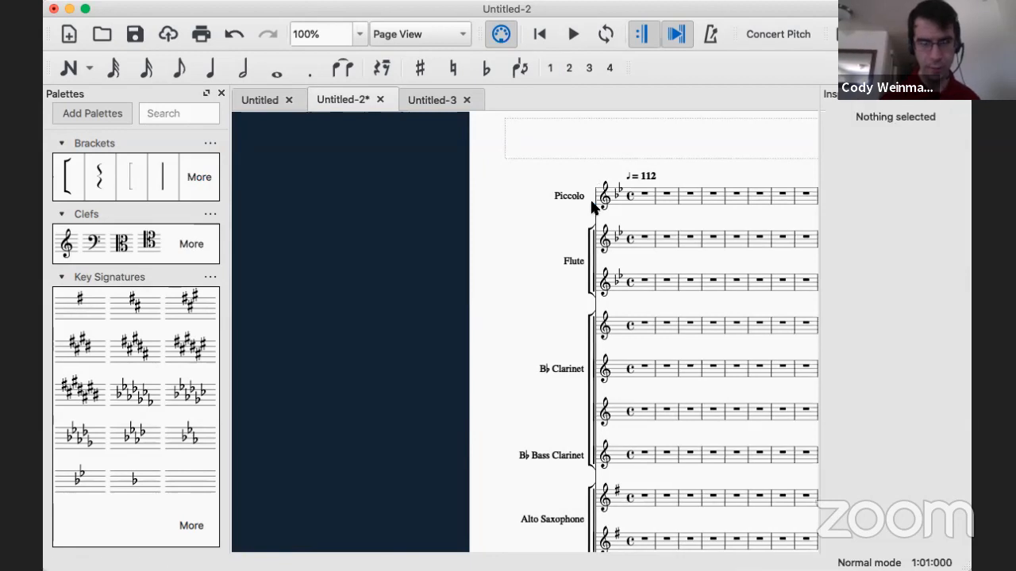
Delete the outer bracket around the two Flute staves and the inner line bracket beside them.
left_click(587, 272)
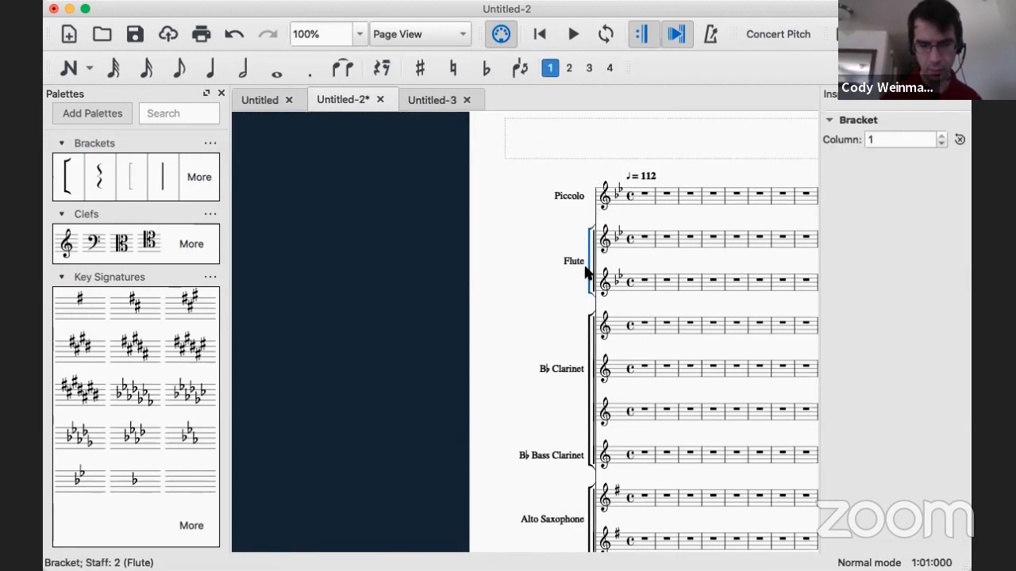
key("Delete")
left_click(591, 277)
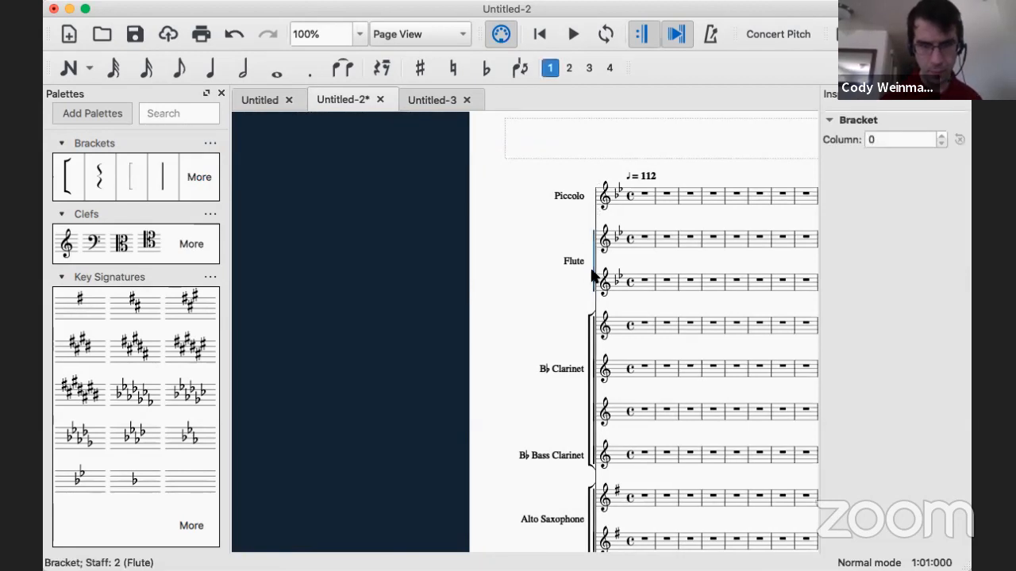
key("Delete")
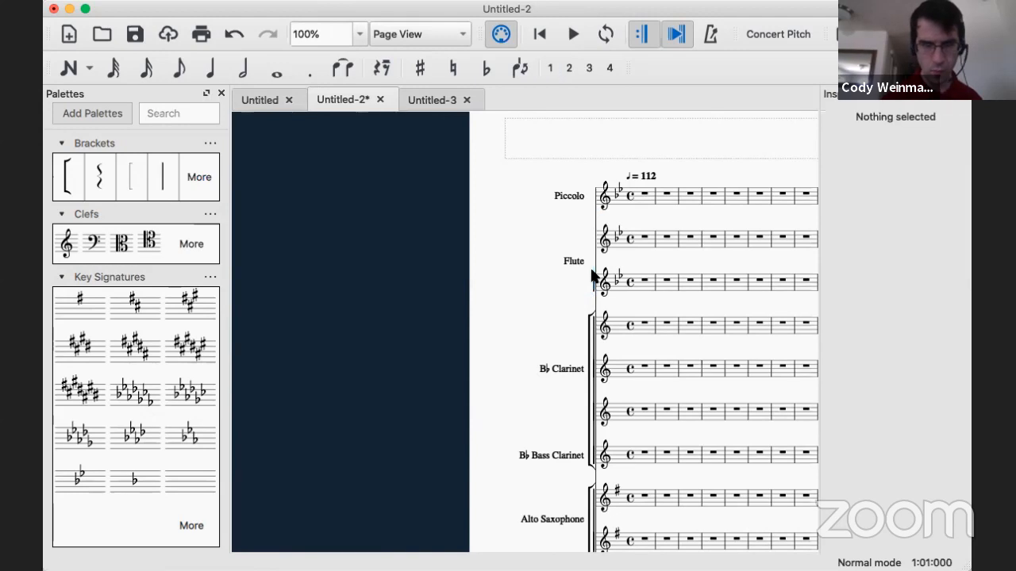
Delete the outer bracket spanning the B♭ Clarinet and B♭ Bass Clarinet staves.
left_click(596, 337)
key("Right")
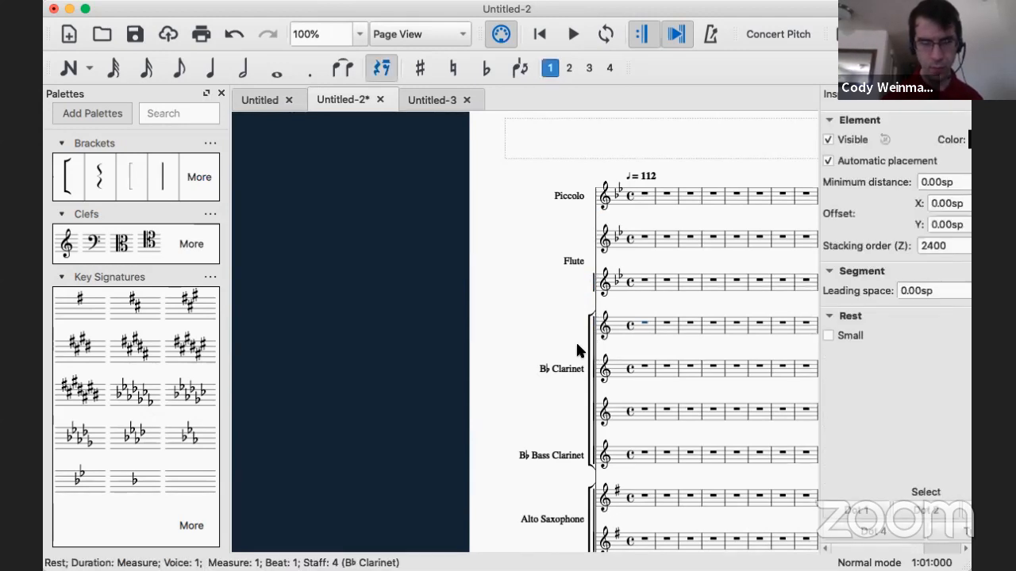
left_click(595, 343)
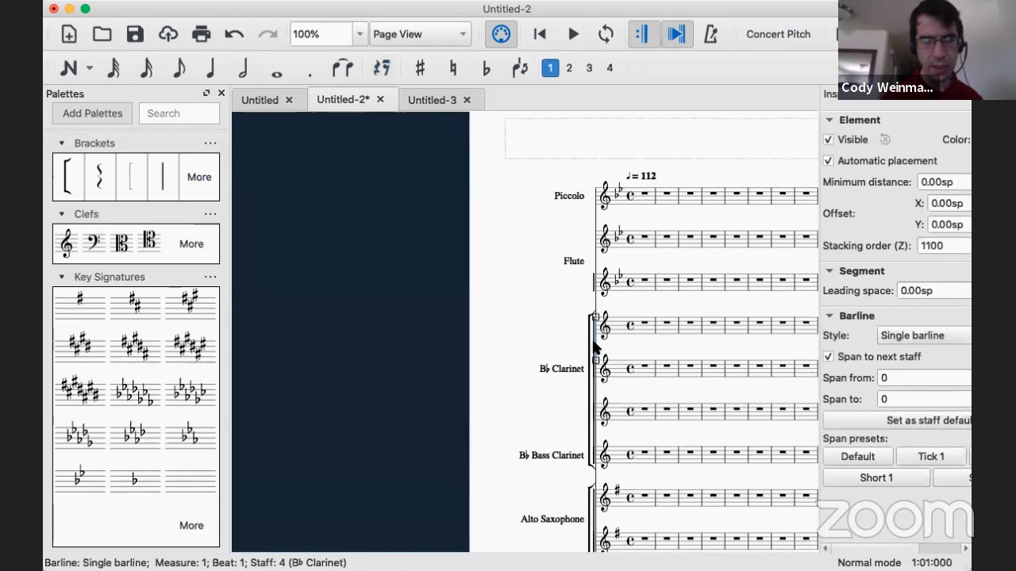
key("Right")
left_click(588, 344)
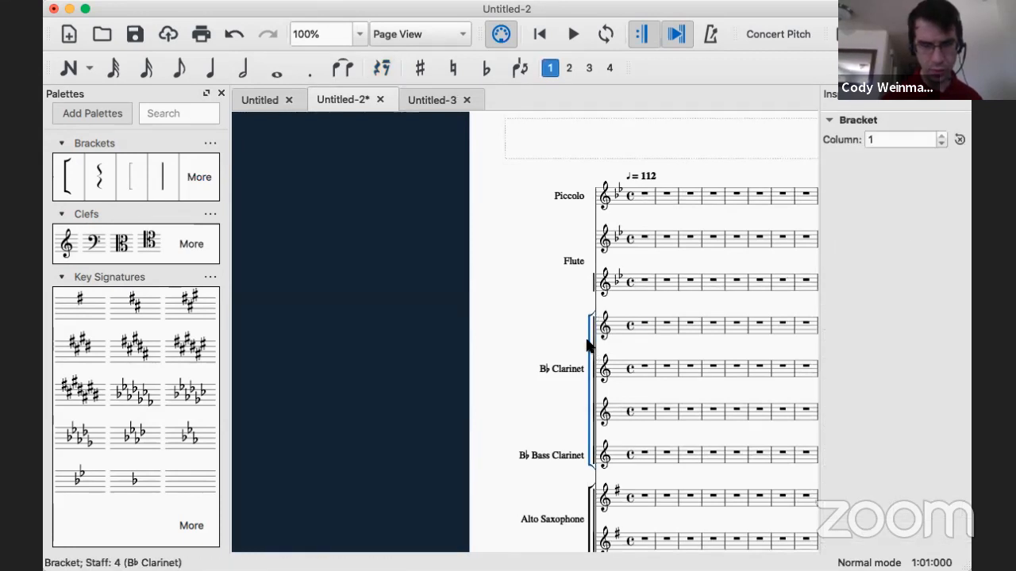
key("Escape")
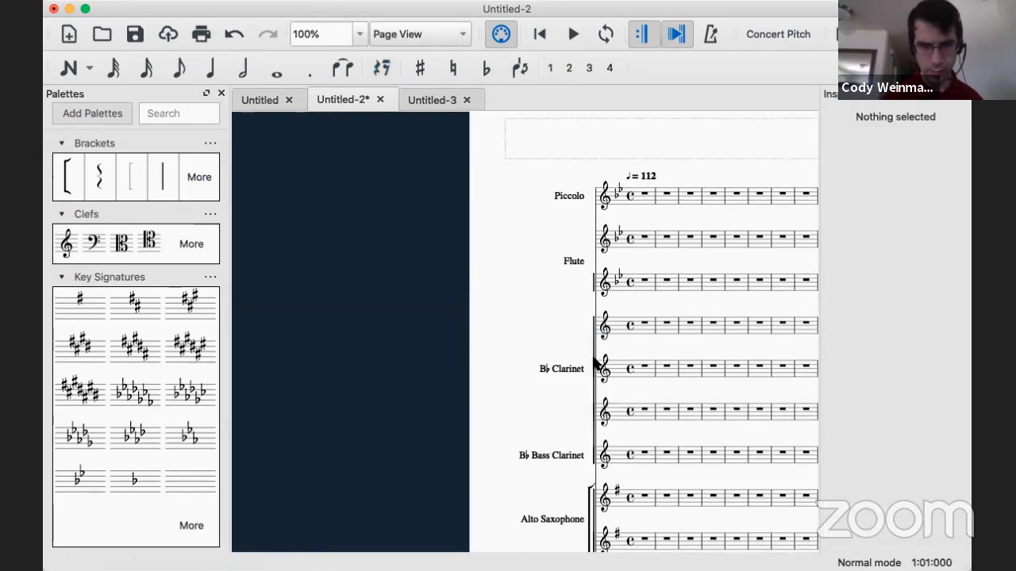
left_click(592, 361)
key("Right")
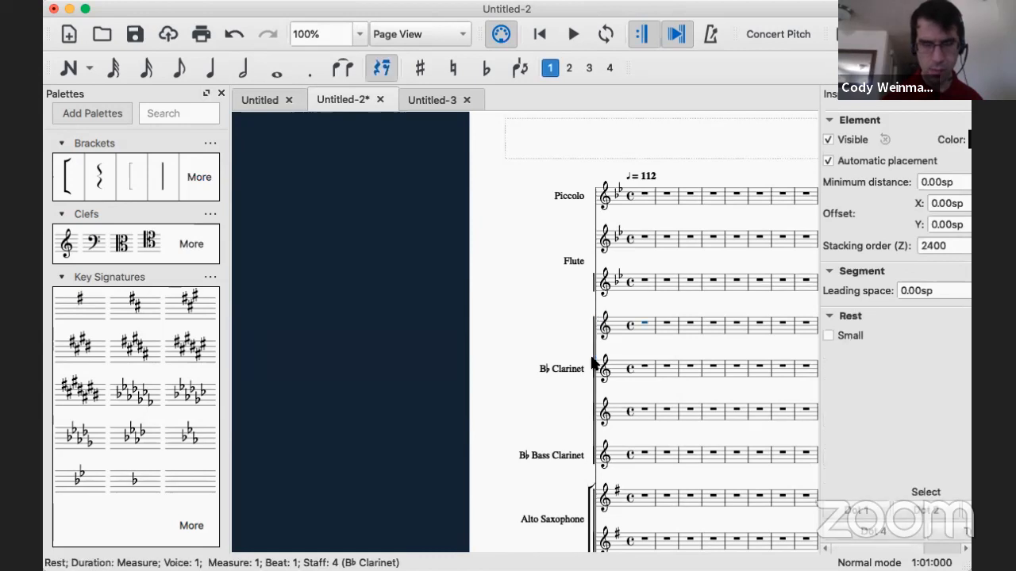
left_click(592, 361)
double_click(592, 361)
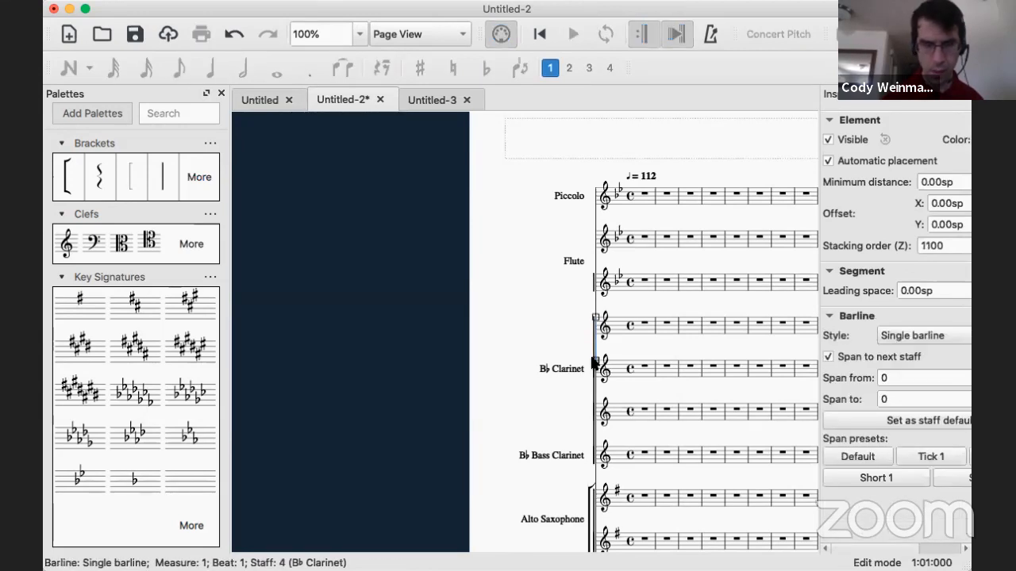
Delete the outer bracket of the saxophone group, starting at the Alto Saxophone staves.
left_click(587, 498)
key("Escape")
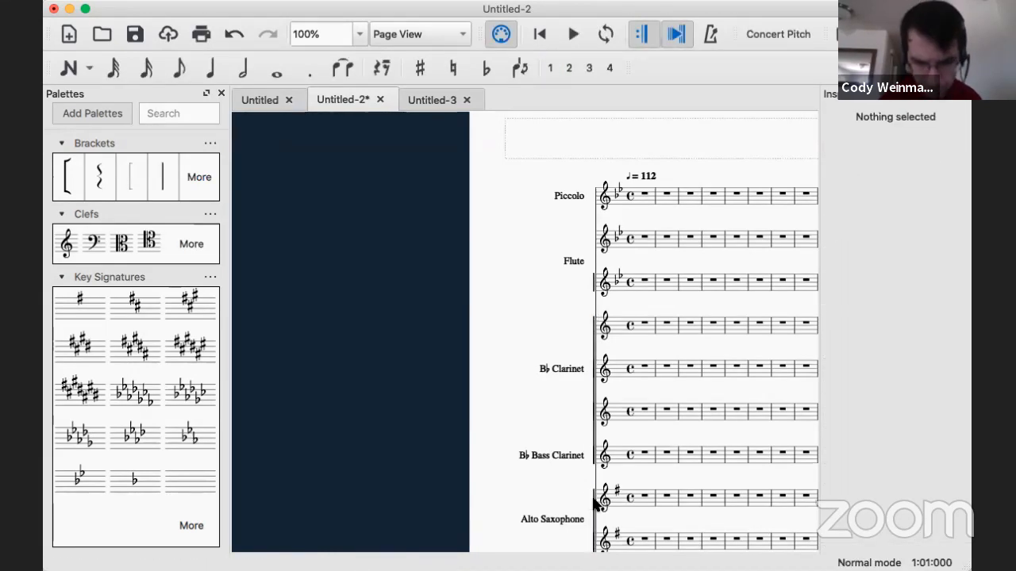
Try to adjust the span of the inner line bracket beside the saxophone staves.
scroll(591, 500, "down", 7)
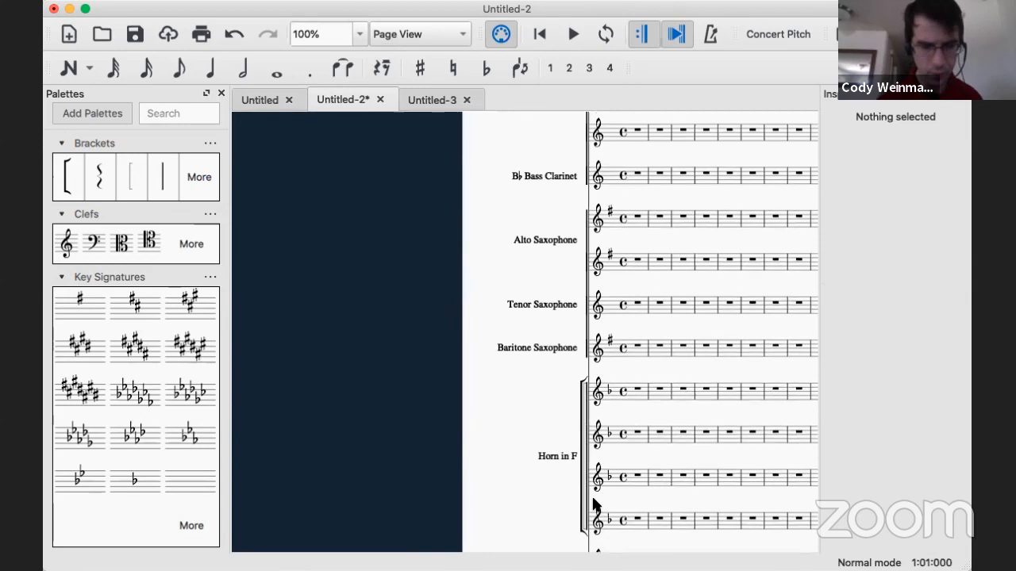
scroll(591, 495, "up", 3)
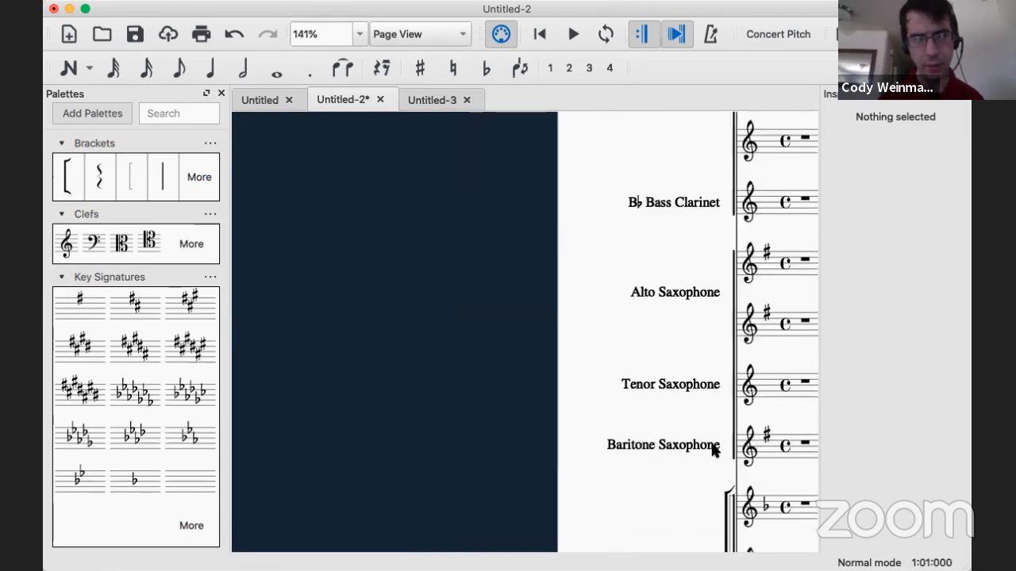
scroll(712, 451, "right", 5)
scroll(712, 450, "right", 2)
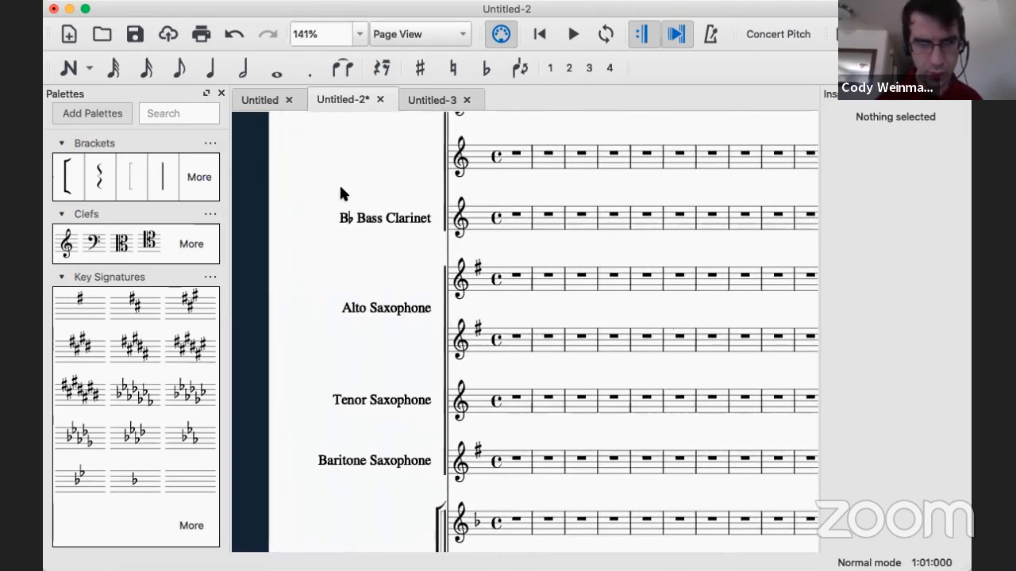
left_click(445, 275)
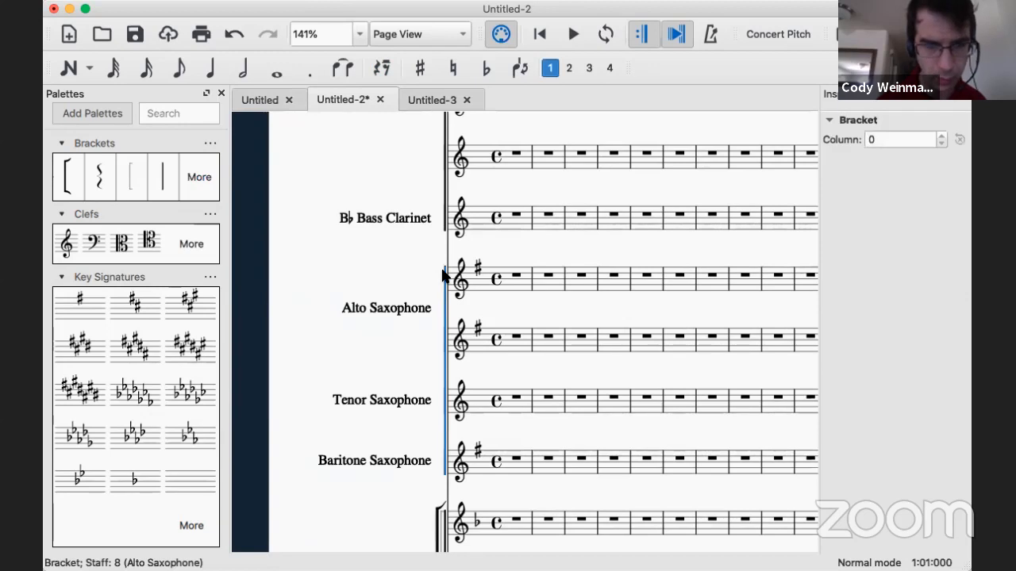
double_click(444, 275)
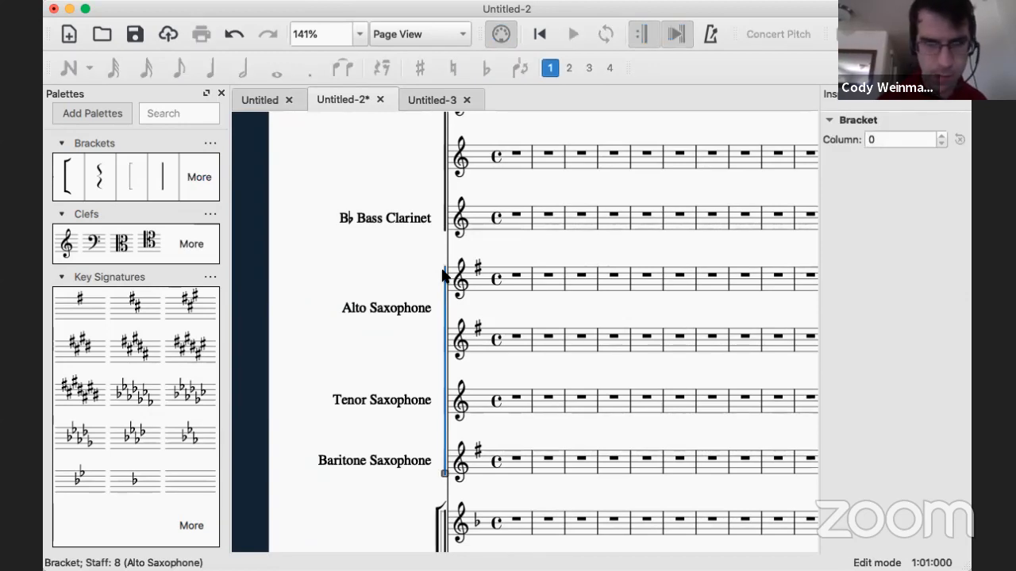
right_click(444, 474)
left_click(440, 389)
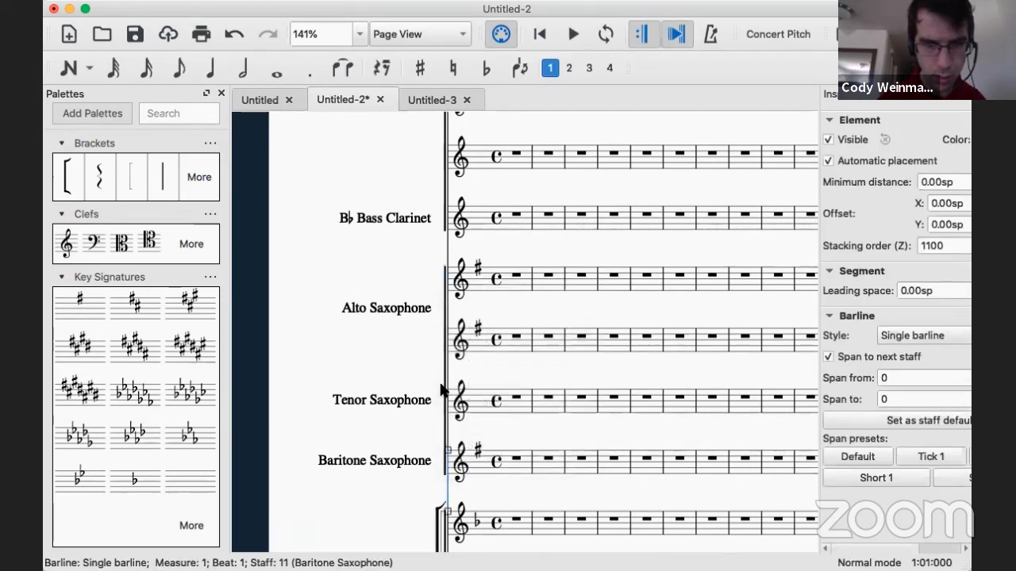
Delete the outer bracket of the Horn in F group.
left_click(440, 527)
key("Delete")
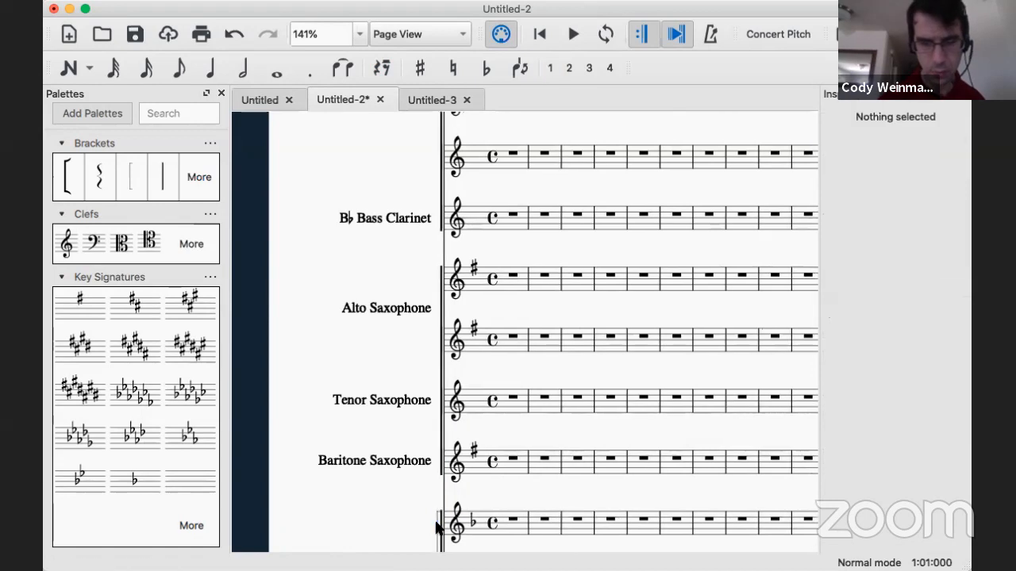
Try to adjust the span of the inner line bracket beside the Horn in F staves.
scroll(439, 539, "down", 4)
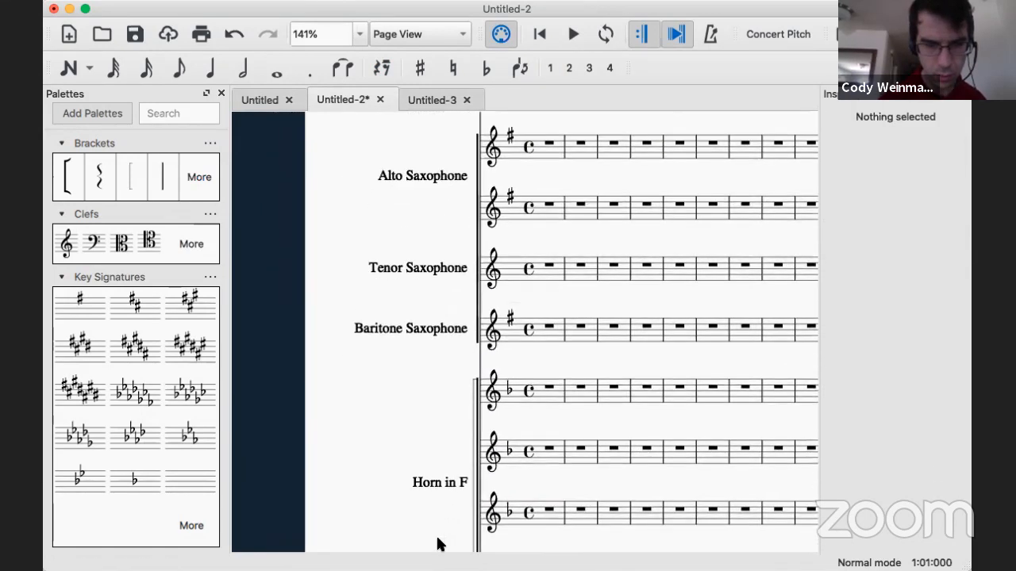
scroll(438, 544, "down", 5)
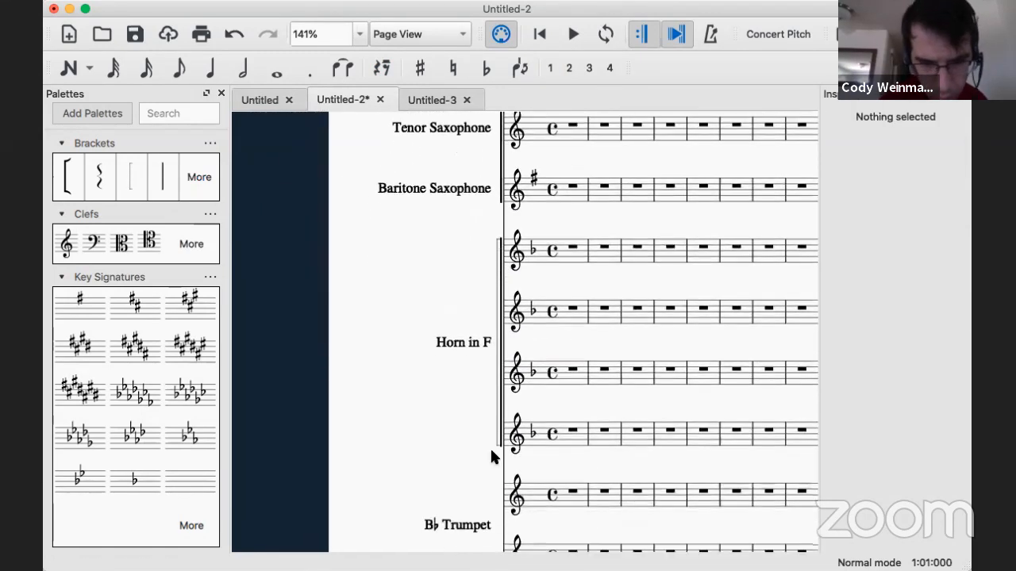
left_click(501, 438)
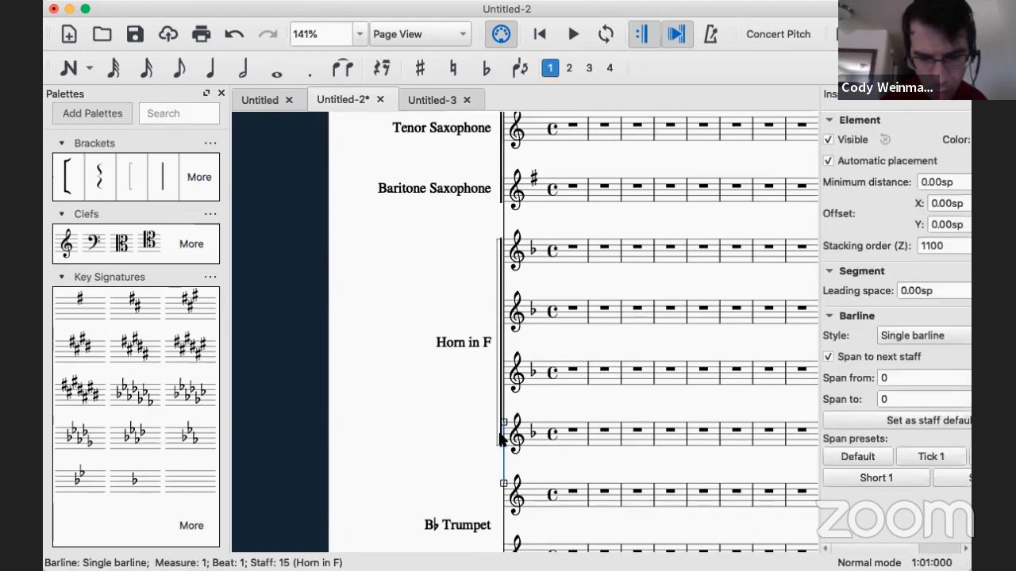
key("Delete")
left_click(501, 438)
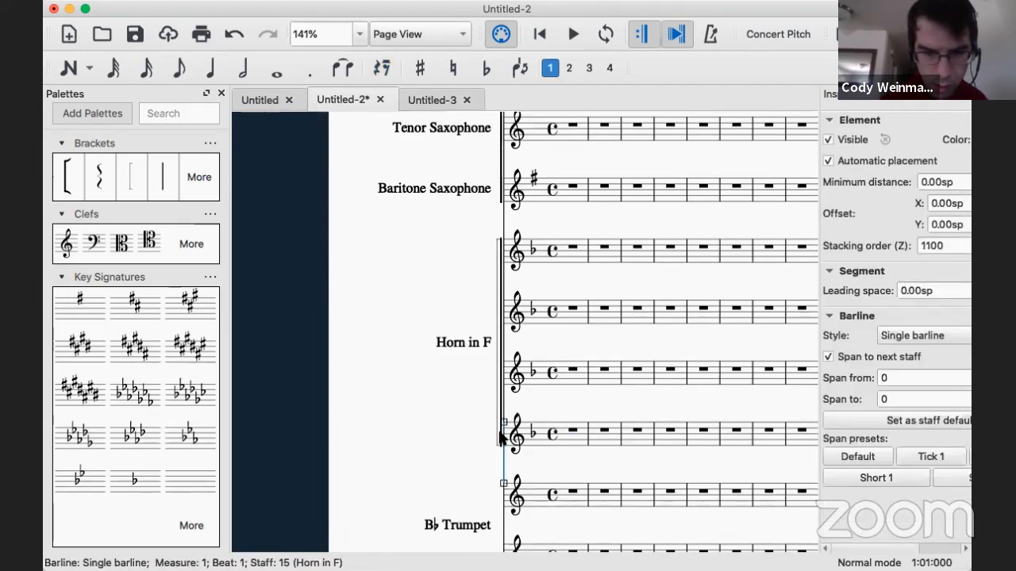
left_click(503, 410)
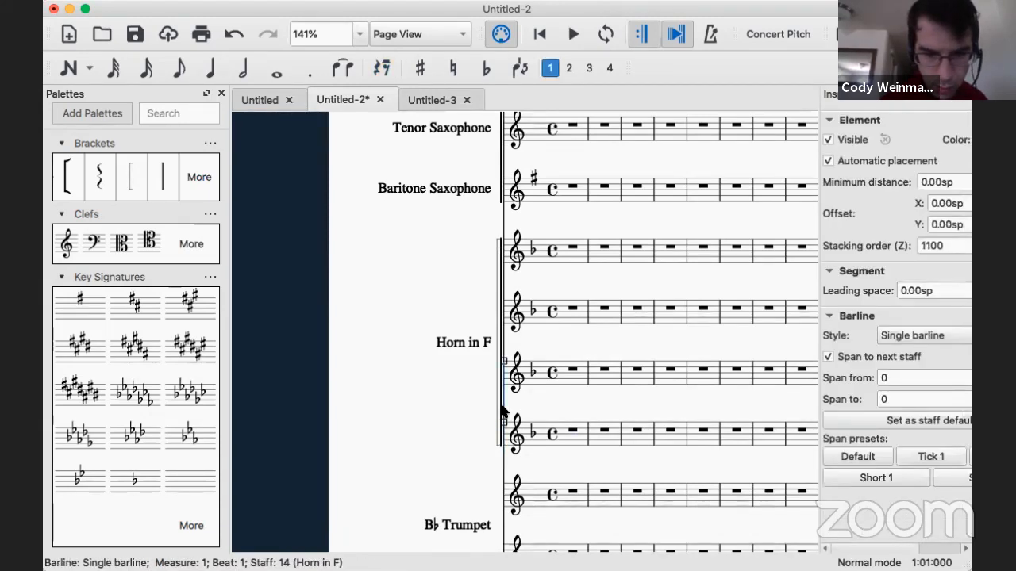
left_click(499, 409)
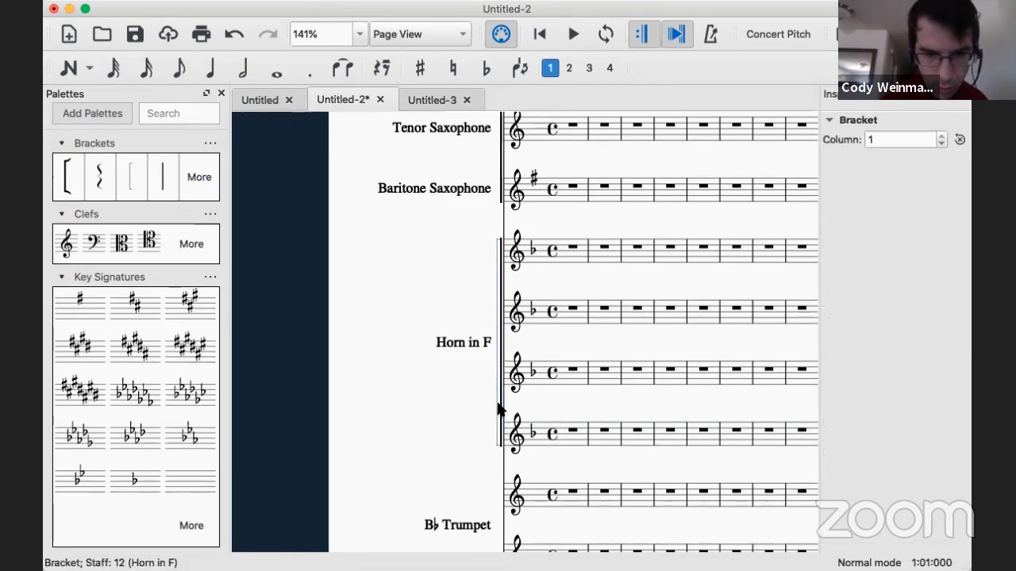
left_click(500, 409)
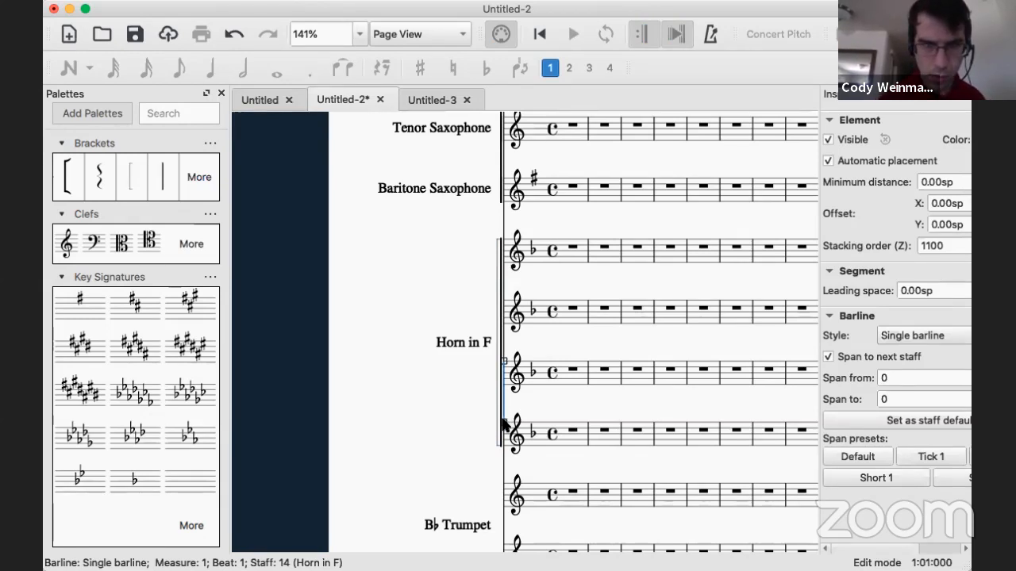
Close the Untitled-2 score and discard its unsaved changes.
left_click(379, 94)
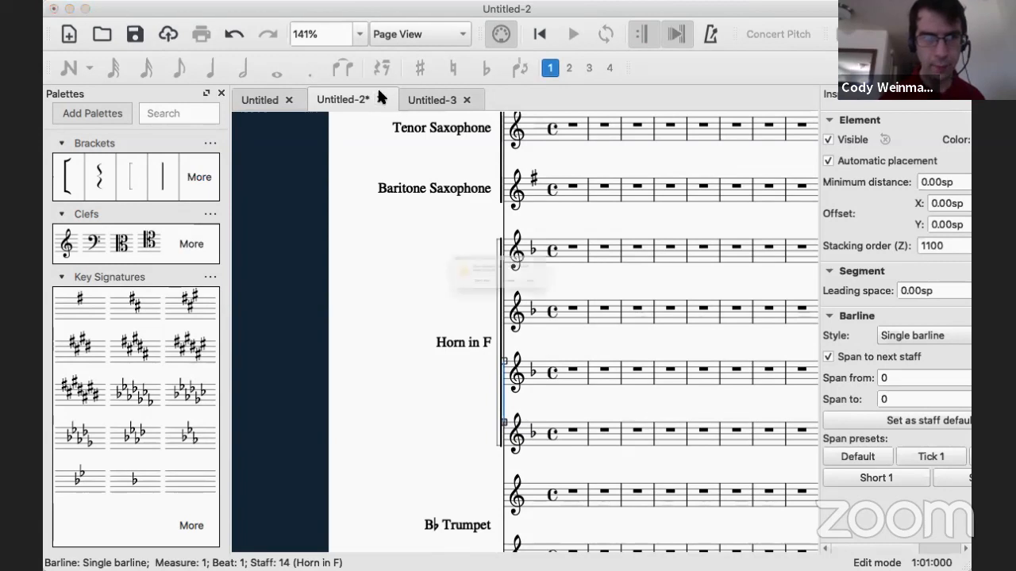
left_click(450, 301)
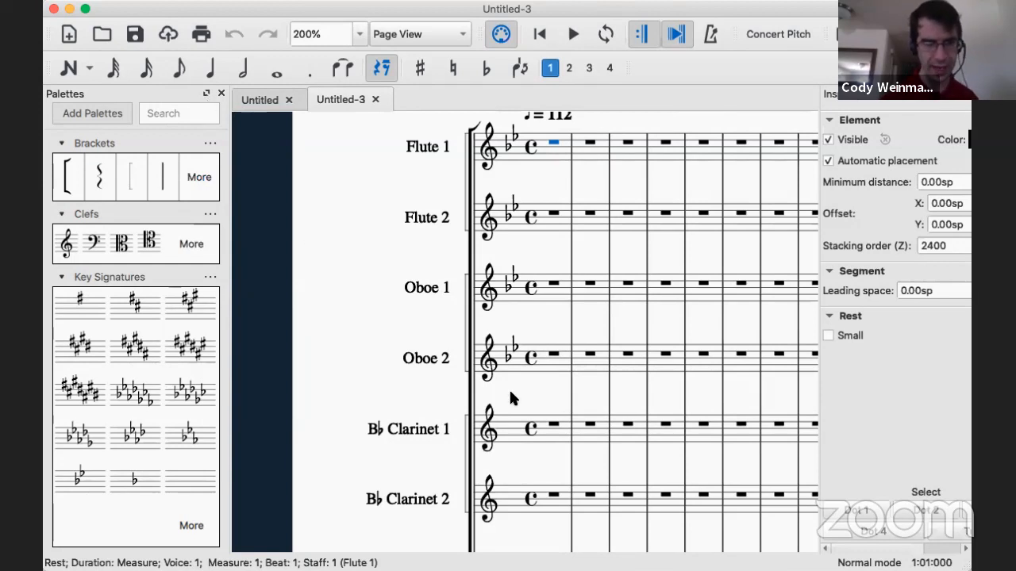
Add a Piano from the Keyboards family to the Untitled-3 orchestra score's instrument list.
scroll(511, 399, "down", 10)
scroll(511, 399, "down", 12)
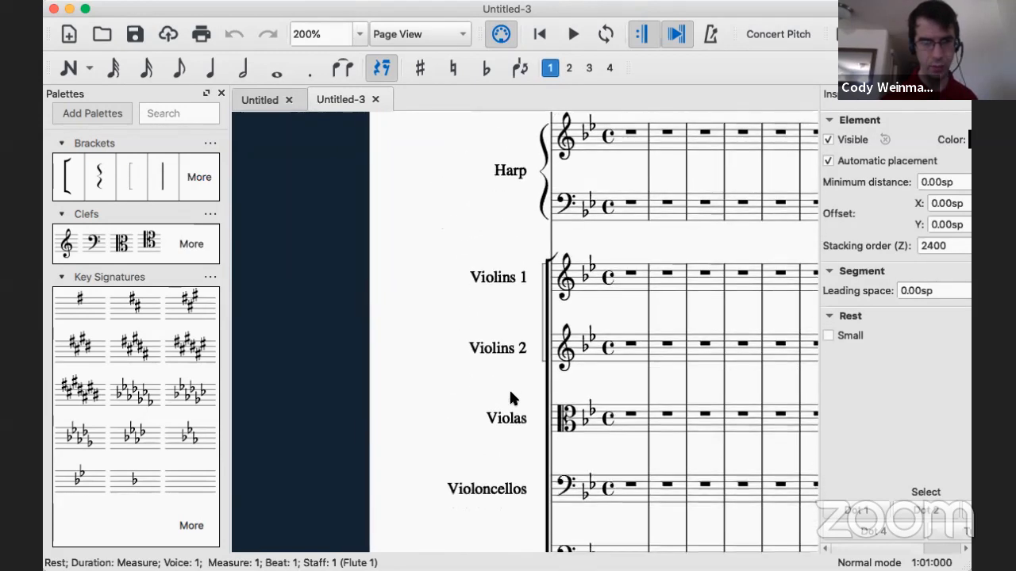
scroll(510, 400, "down", 3)
scroll(511, 399, "up", 12)
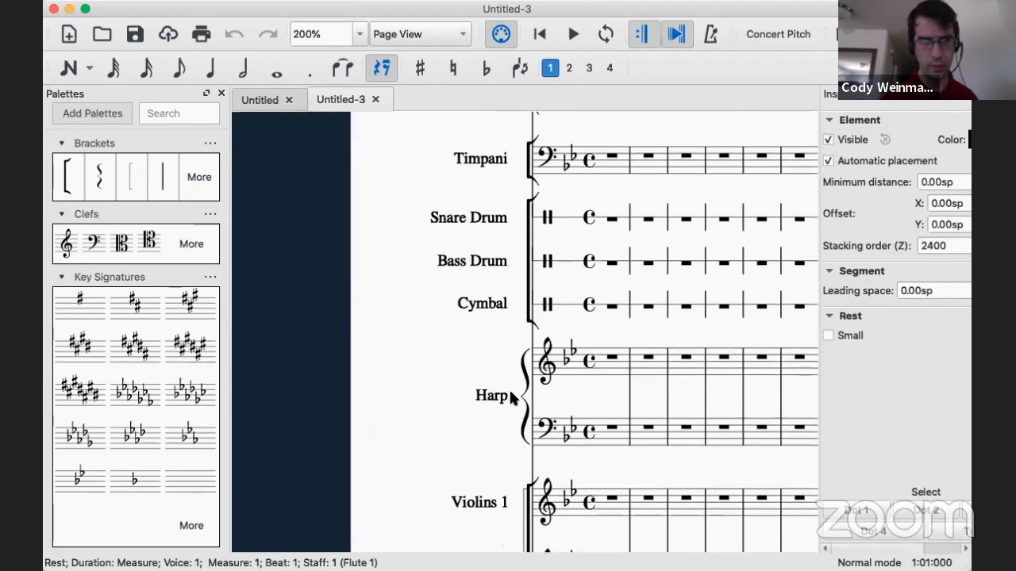
scroll(510, 399, "down", 8)
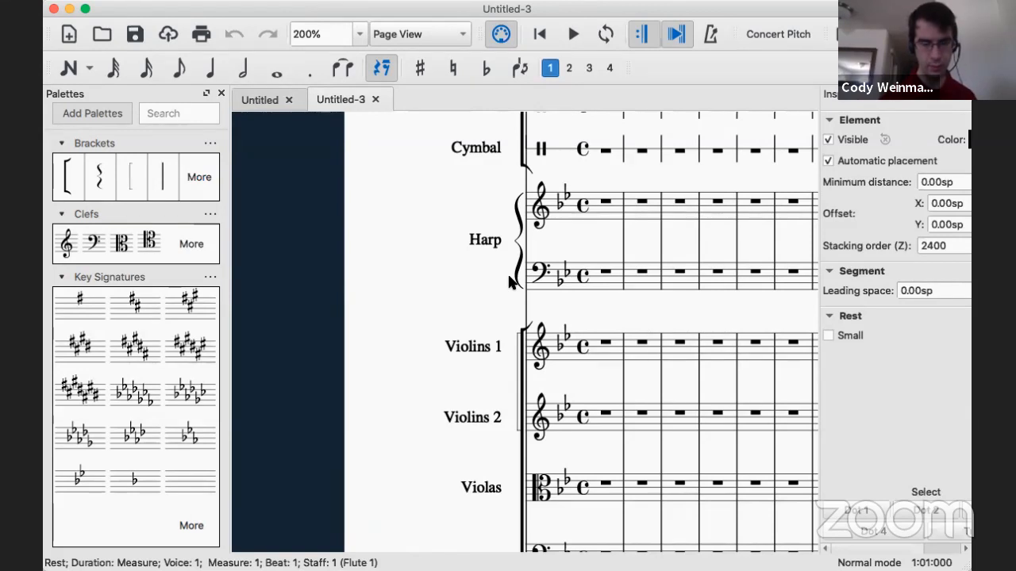
key("i")
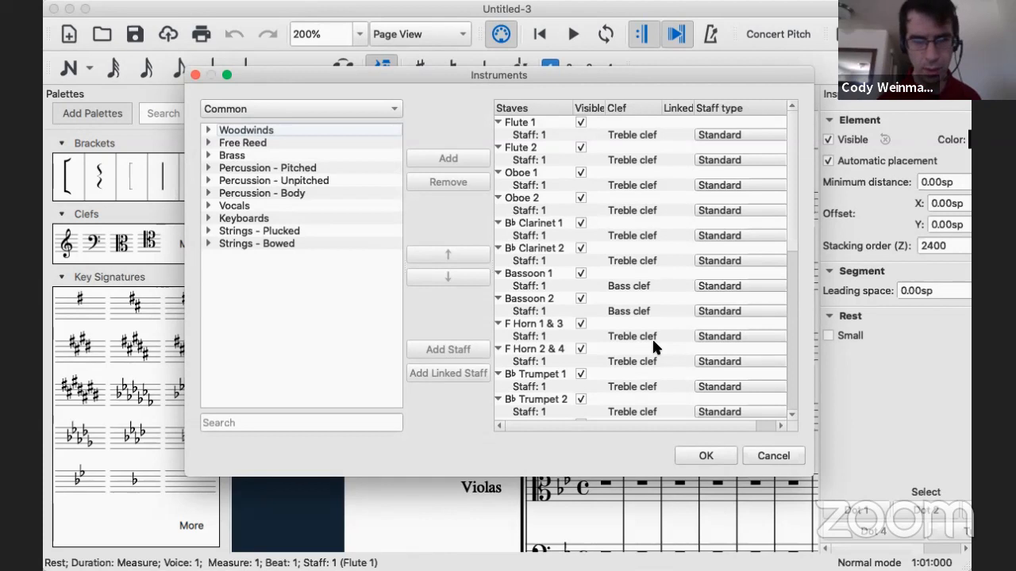
scroll(652, 337, "down", 5)
scroll(651, 337, "down", 4)
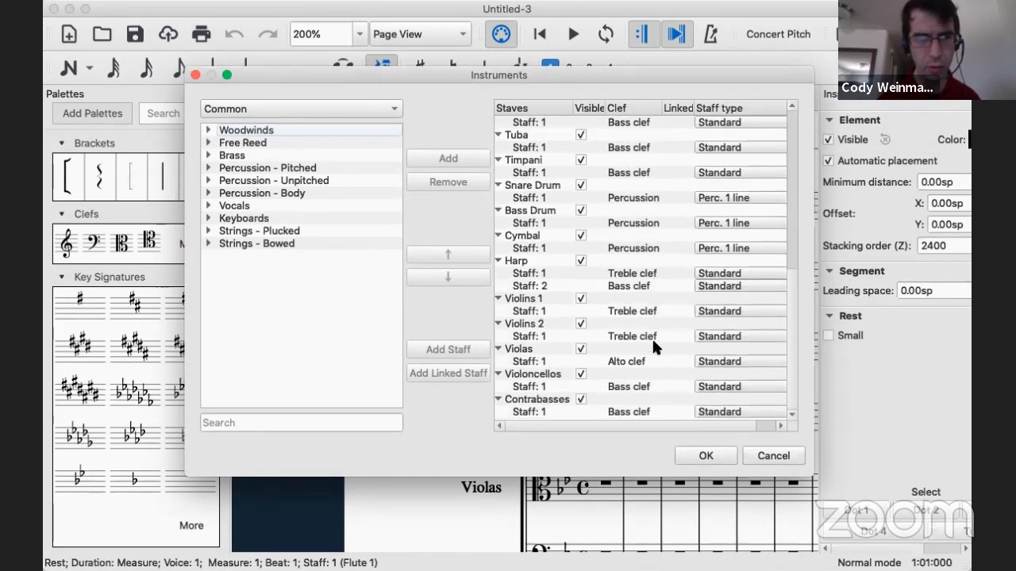
double_click(265, 220)
left_click(248, 232)
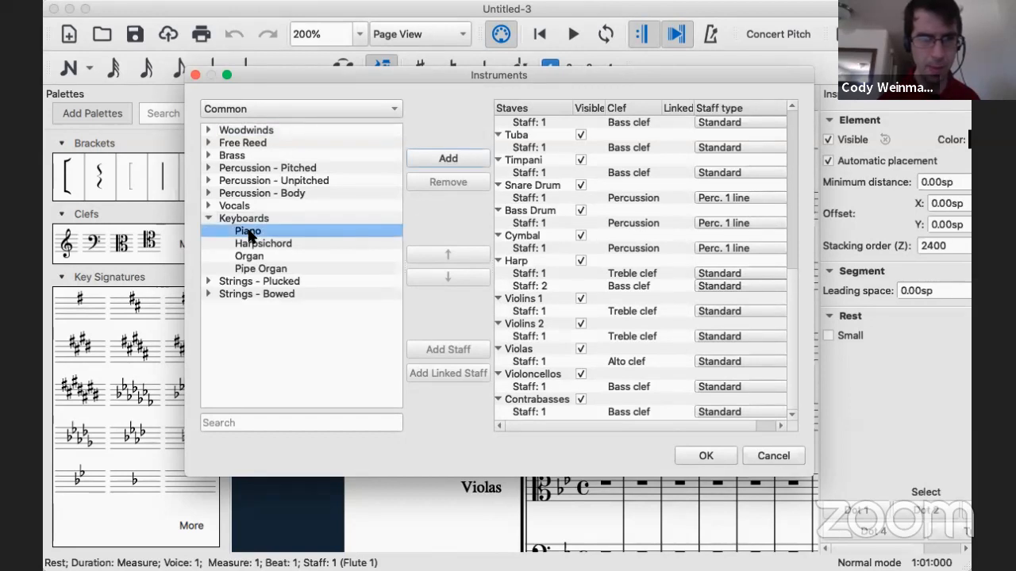
left_click(472, 154)
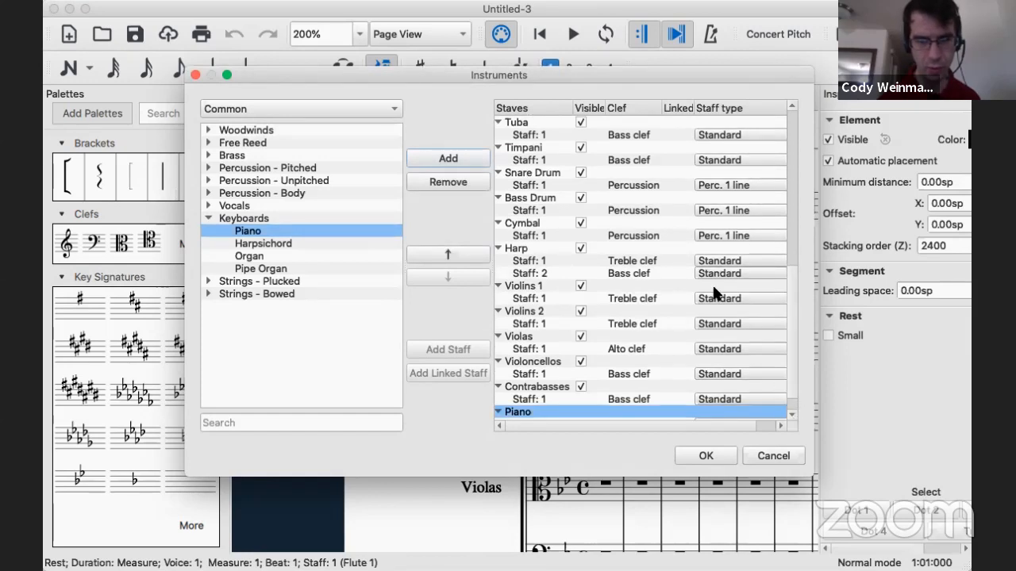
Place the Piano between Harp and Violins 1 in the instrument order and apply the change to the score.
left_click(461, 254)
left_click(461, 254)
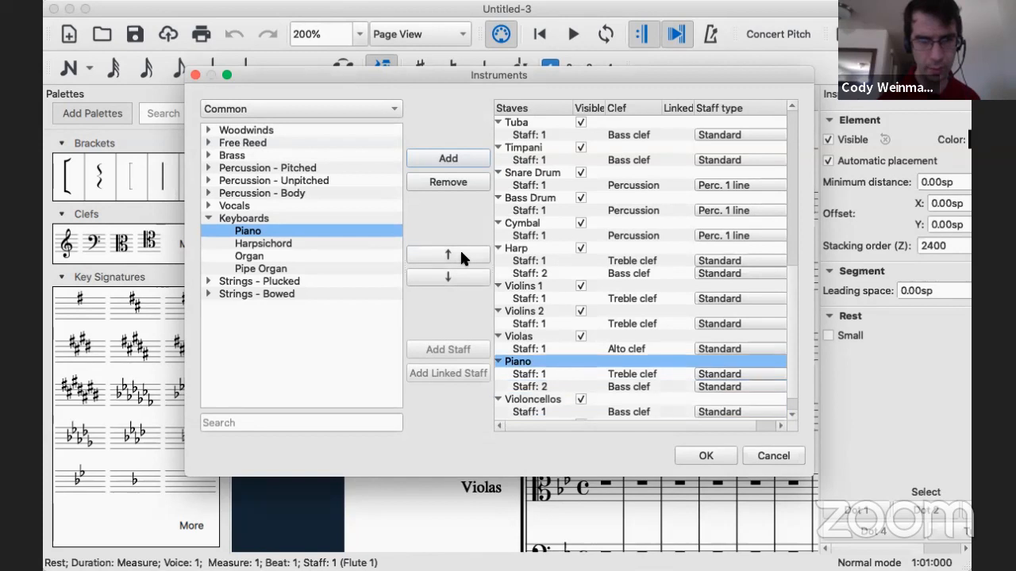
left_click(461, 254)
left_click(461, 254)
left_click(461, 254)
left_click(461, 254)
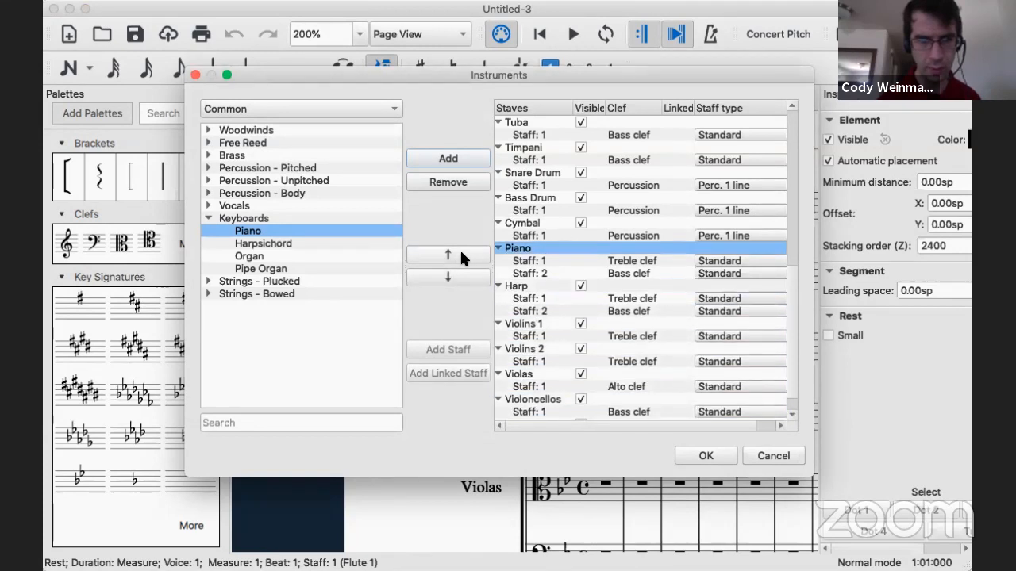
left_click(458, 270)
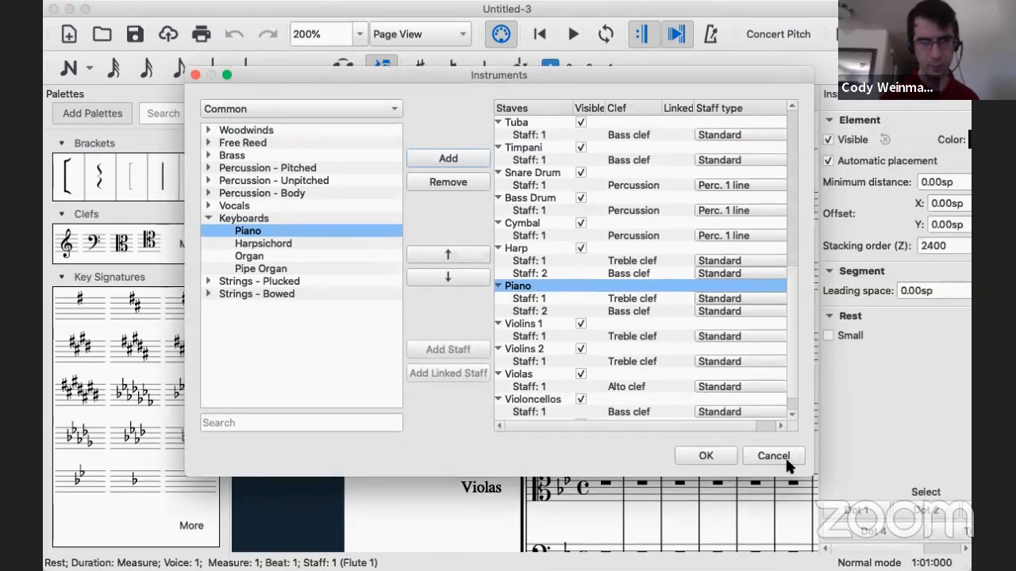
left_click(723, 451)
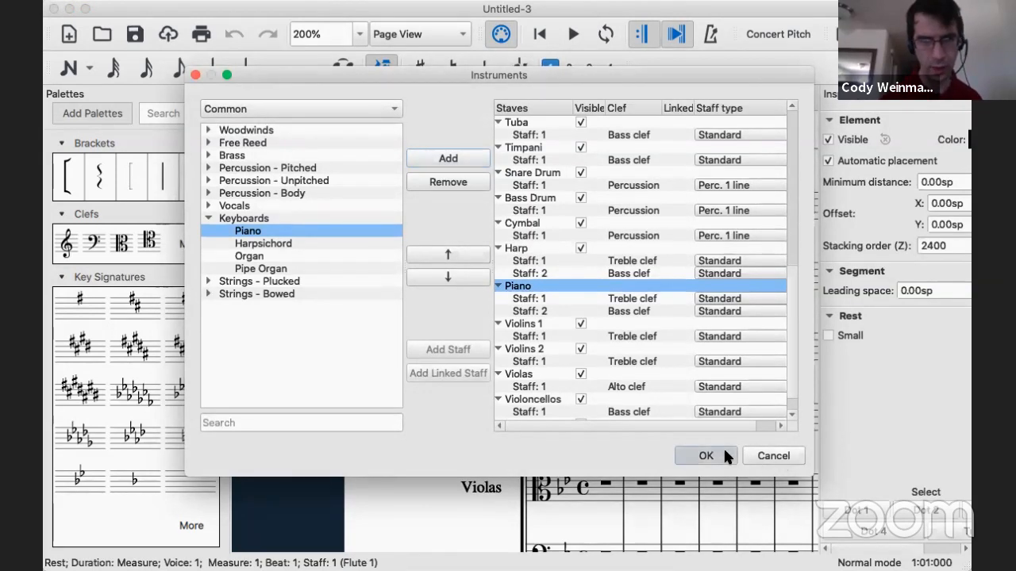
Examine the bracket grouping of the orchestra score's staves from the contrabasses up to the flutes.
scroll(724, 457, "down", 7)
scroll(724, 457, "up", 10)
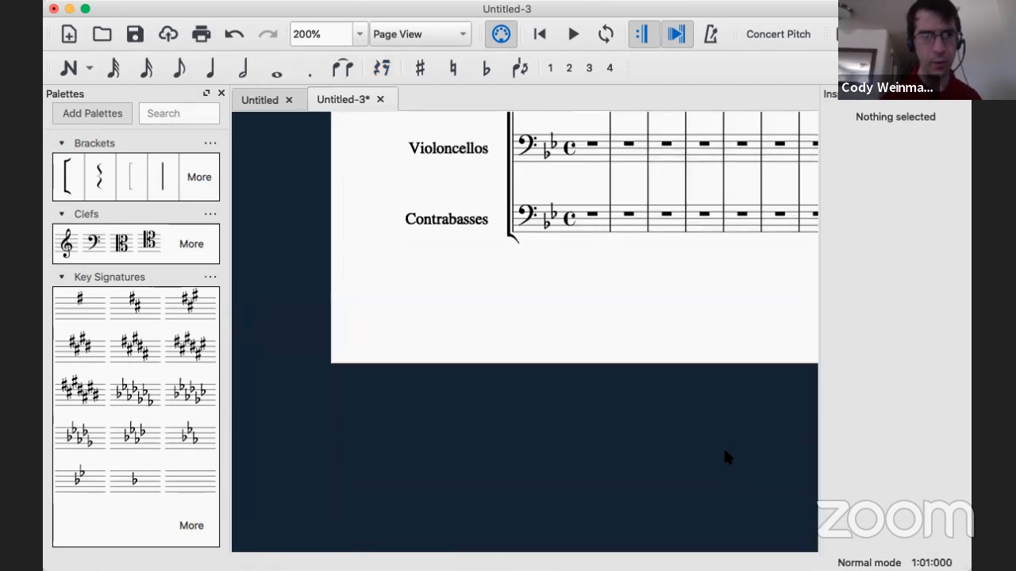
scroll(723, 457, "right", 3)
scroll(724, 457, "up", 6)
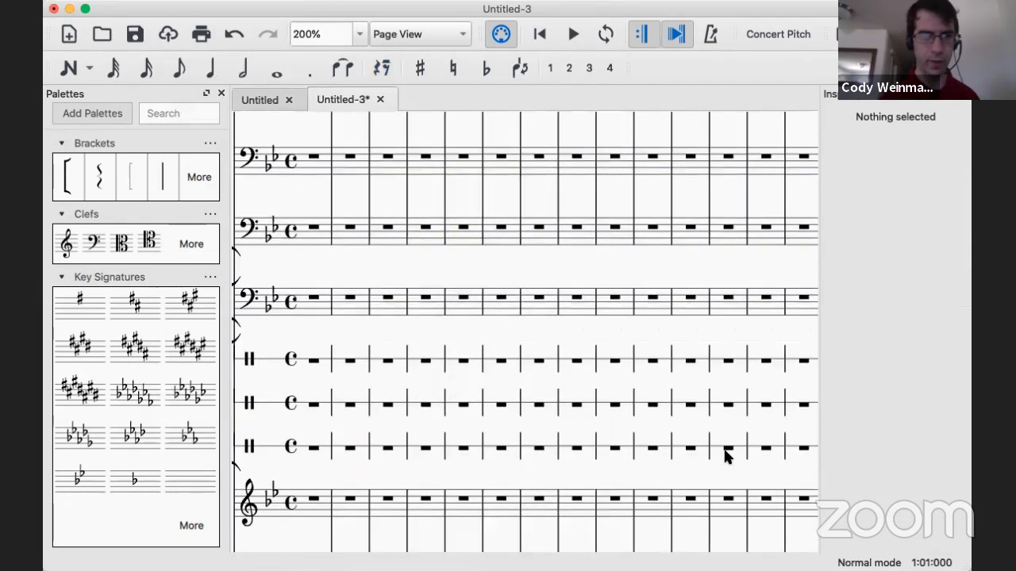
scroll(724, 457, "left", 2)
scroll(724, 457, "up", 6)
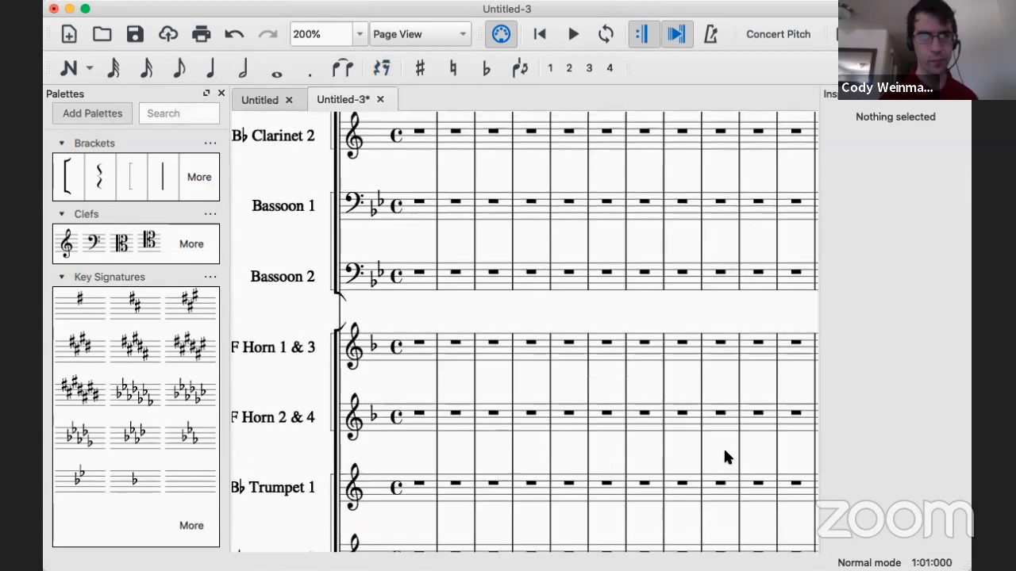
scroll(724, 457, "up", 2)
scroll(724, 457, "up", 6)
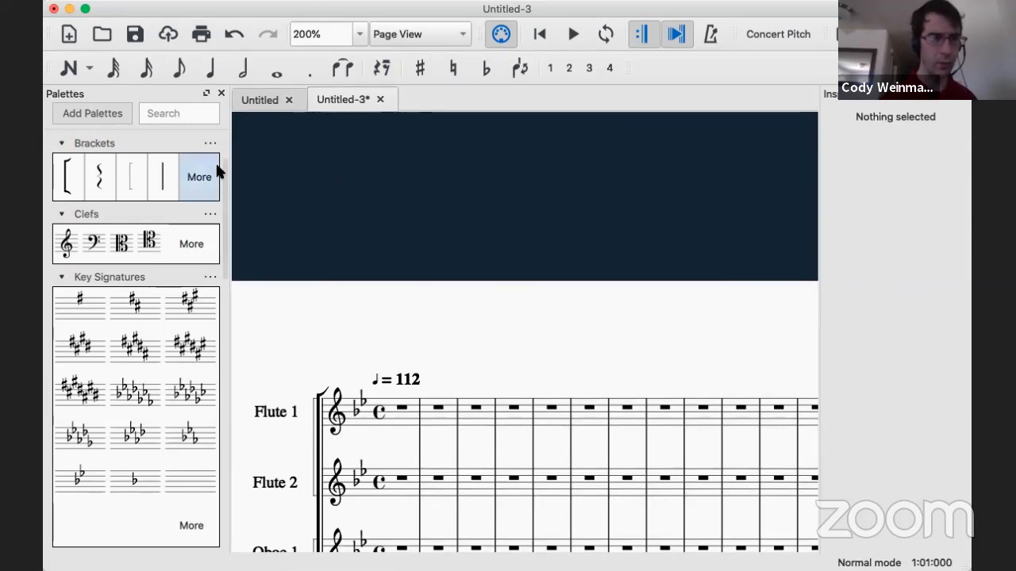
Start a new score without title information, using the Choose Instruments template.
left_click(69, 33)
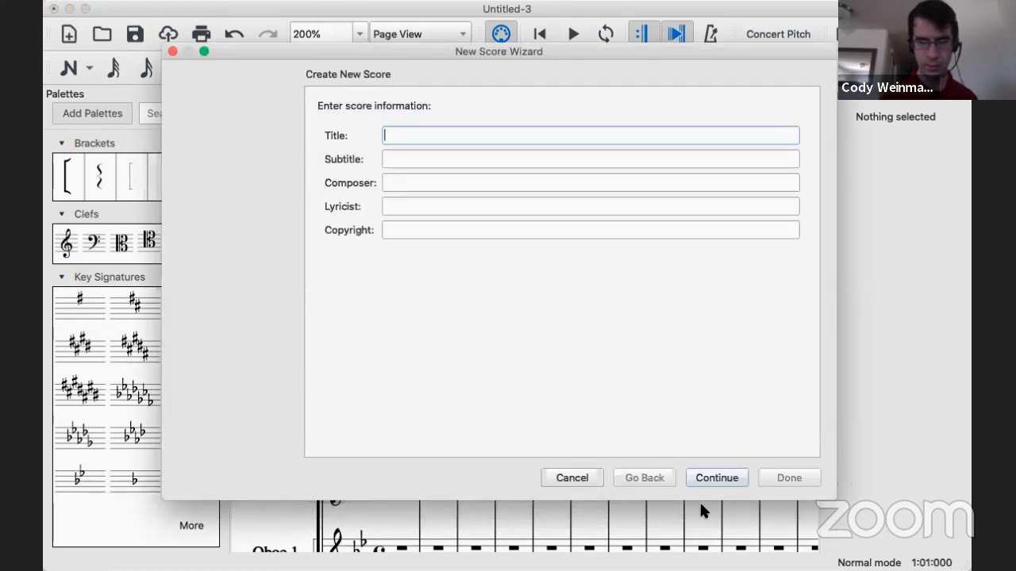
left_click(715, 478)
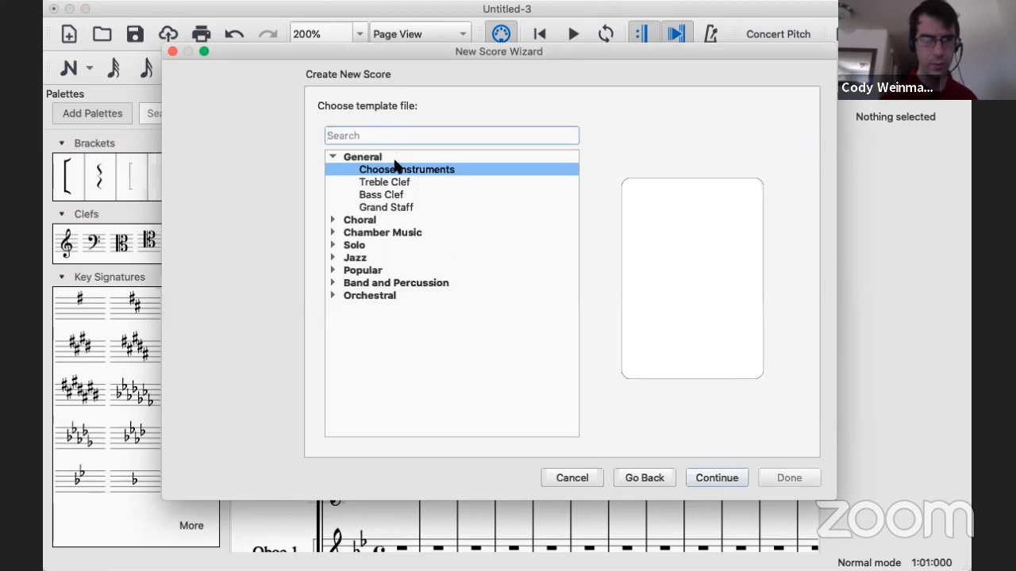
left_click(729, 474)
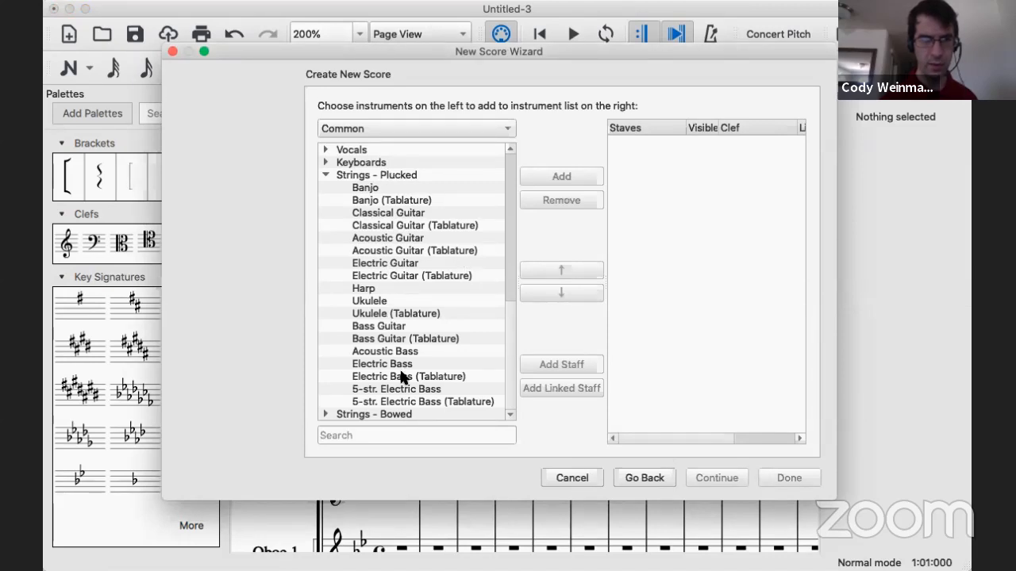
Add one Piccolo, two Flutes and two B♭ Clarinets to the new score's instrument list.
scroll(402, 376, "up", 10)
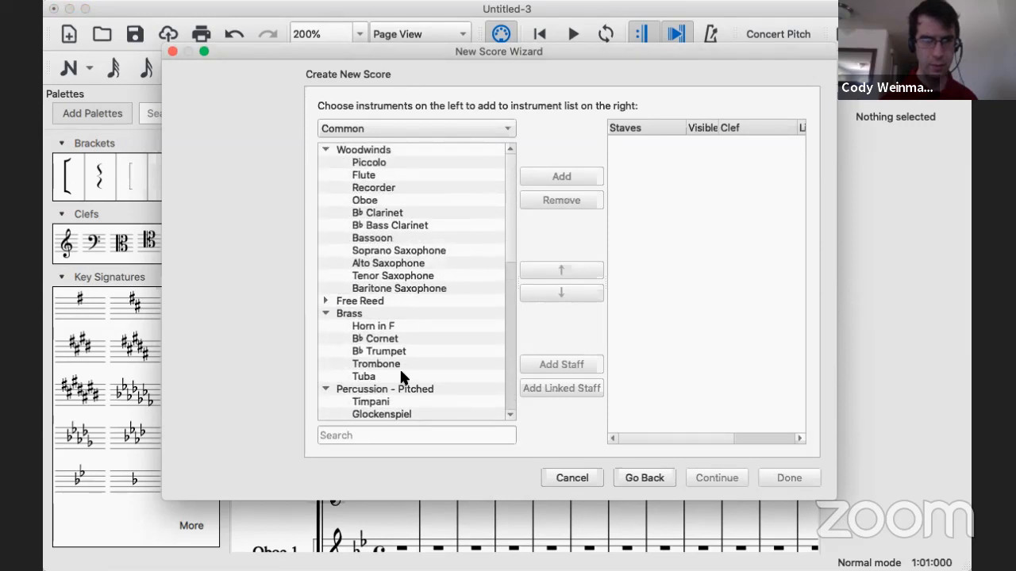
double_click(361, 163)
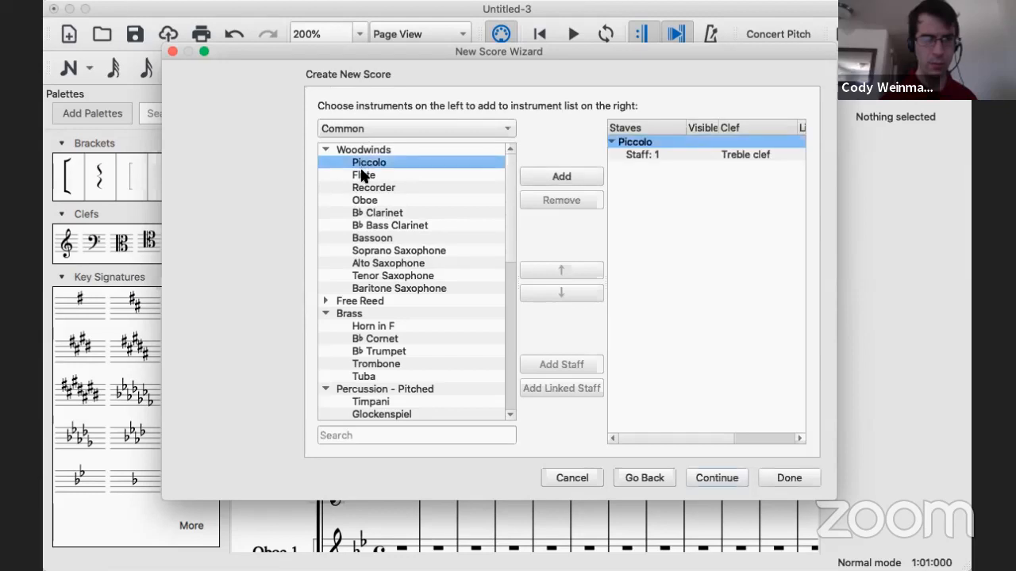
double_click(365, 174)
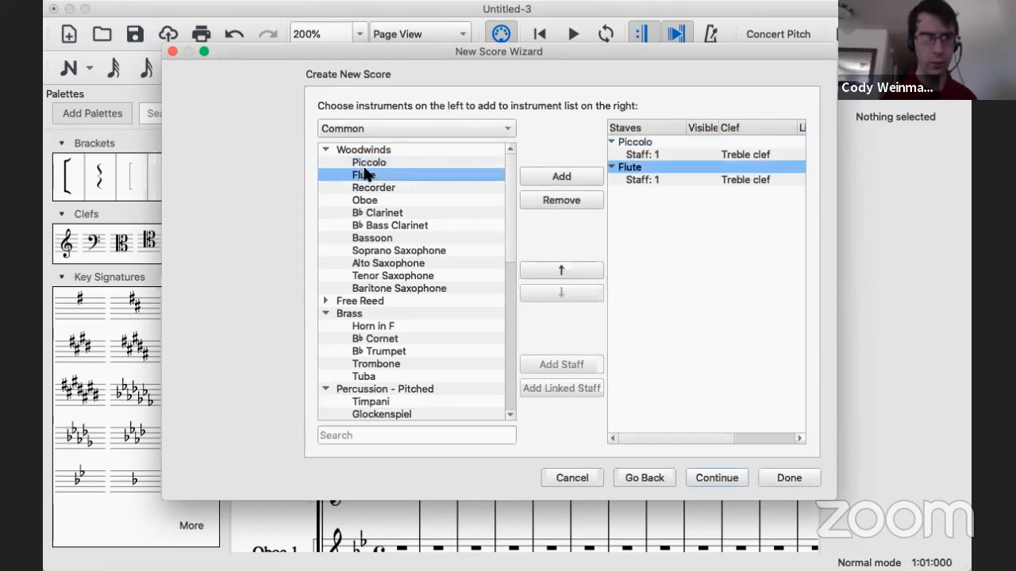
double_click(364, 175)
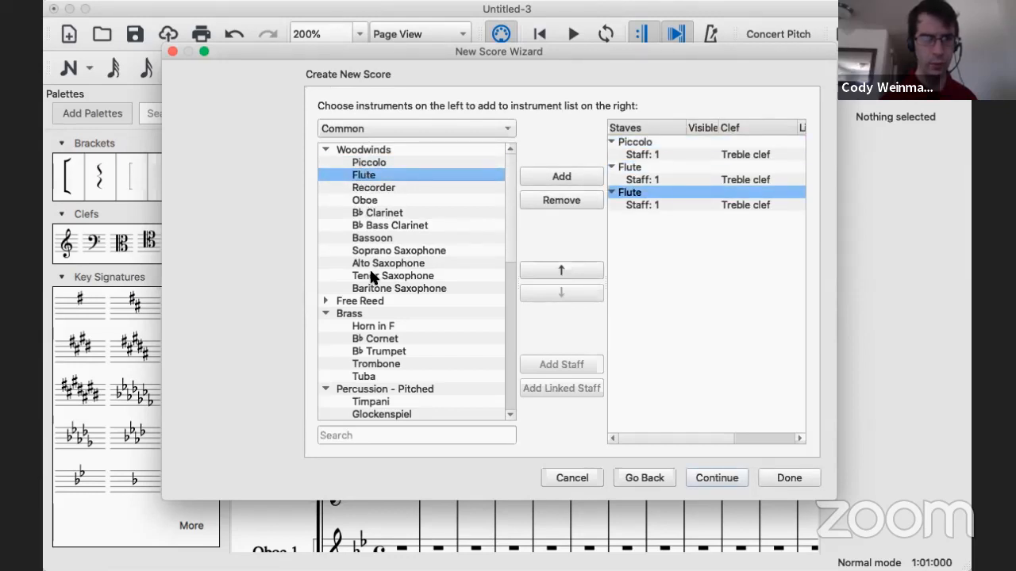
double_click(376, 213)
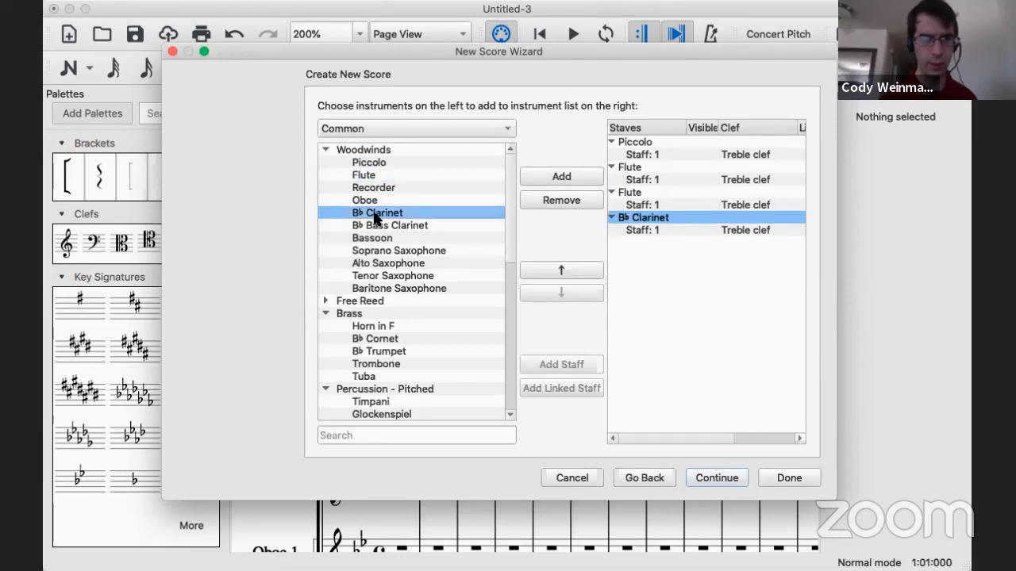
double_click(376, 214)
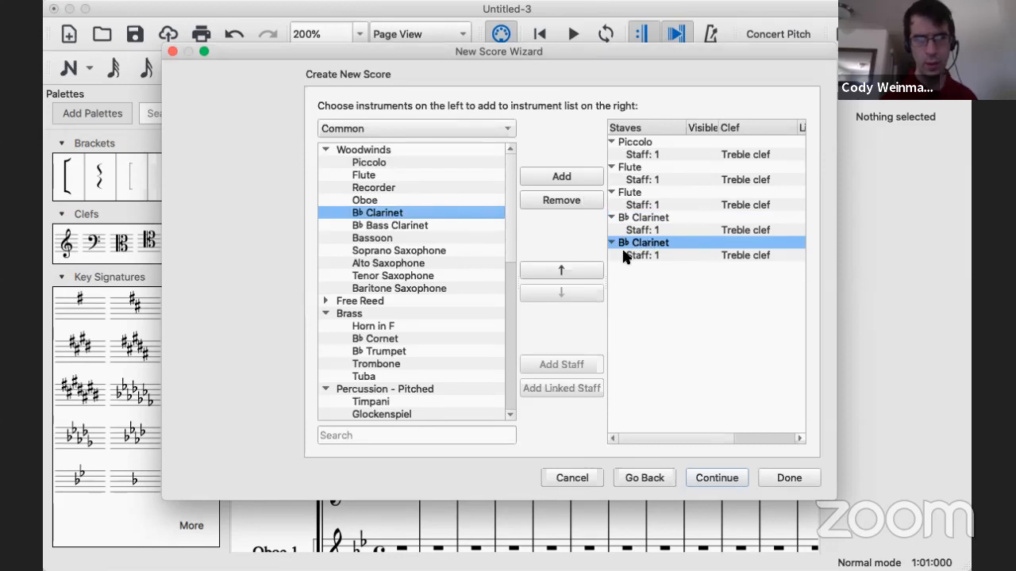
Remove both B♭ Clarinets and the second Flute from the new score's instrument list.
left_click(561, 200)
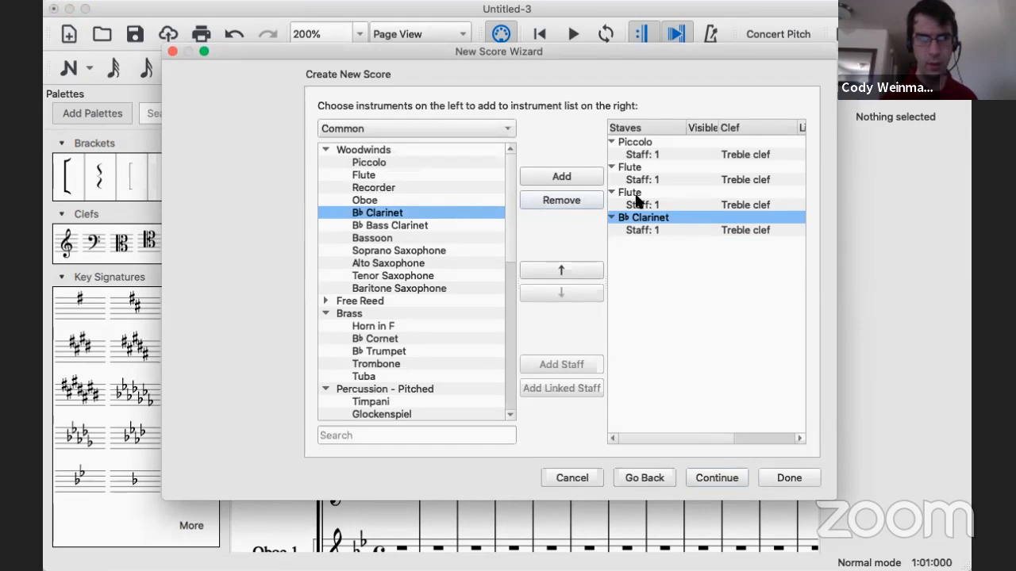
left_click(579, 191)
left_click(582, 197)
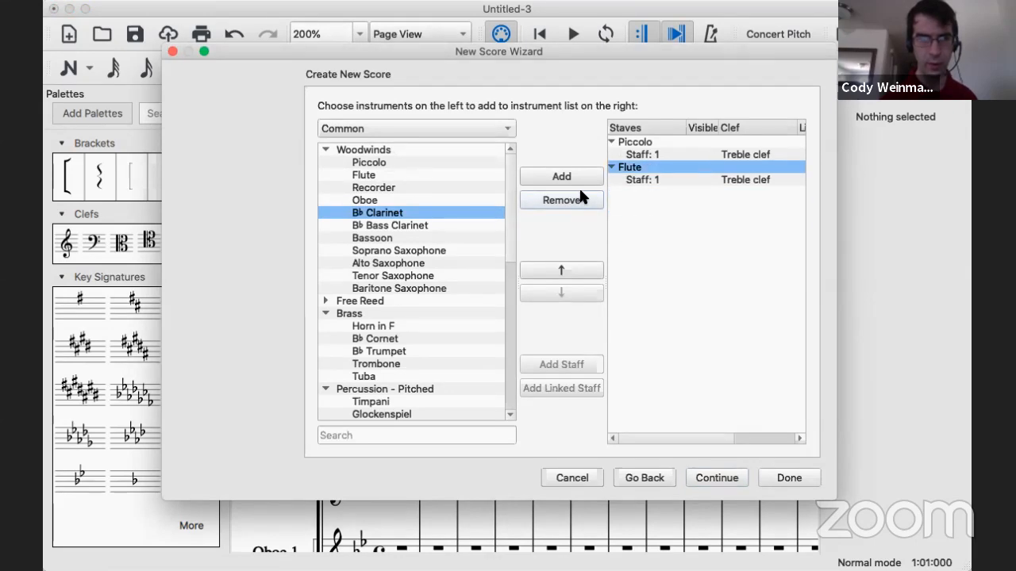
Add a linked second staff to the Flute and add a B♭ Clarinet with its own linked second staff.
left_click(653, 181)
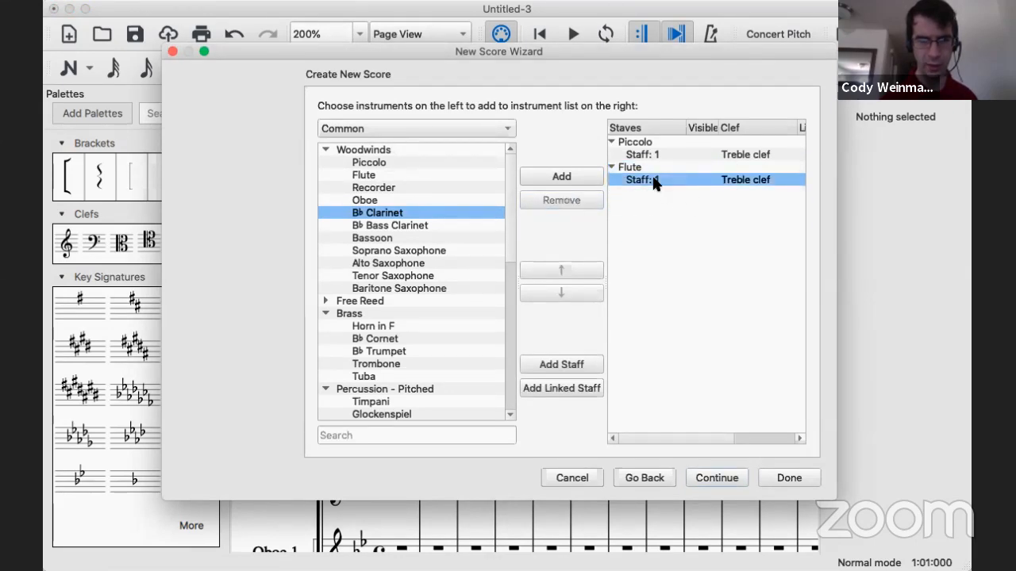
left_click(592, 388)
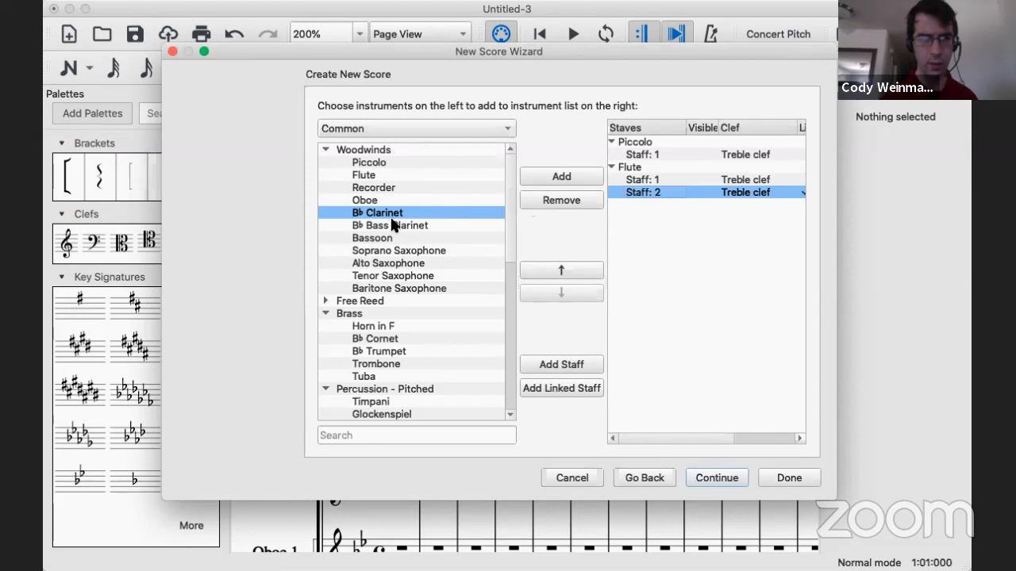
left_click(561, 176)
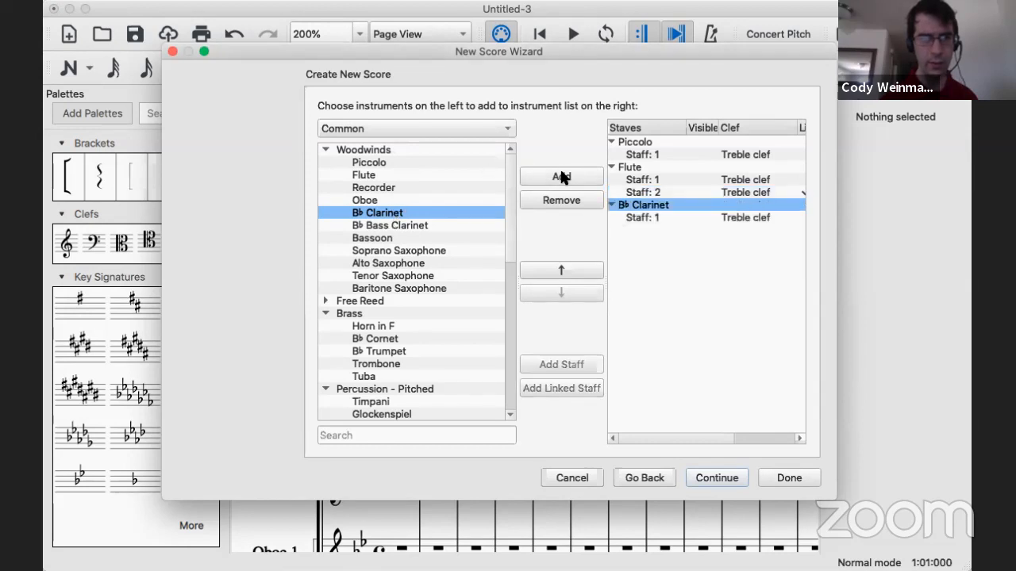
left_click(652, 217)
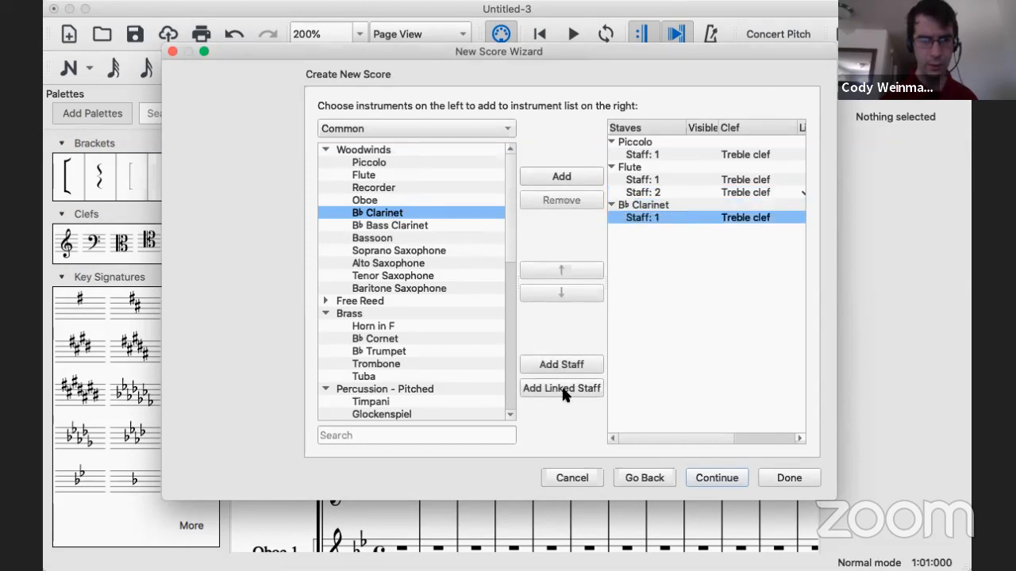
left_click(563, 387)
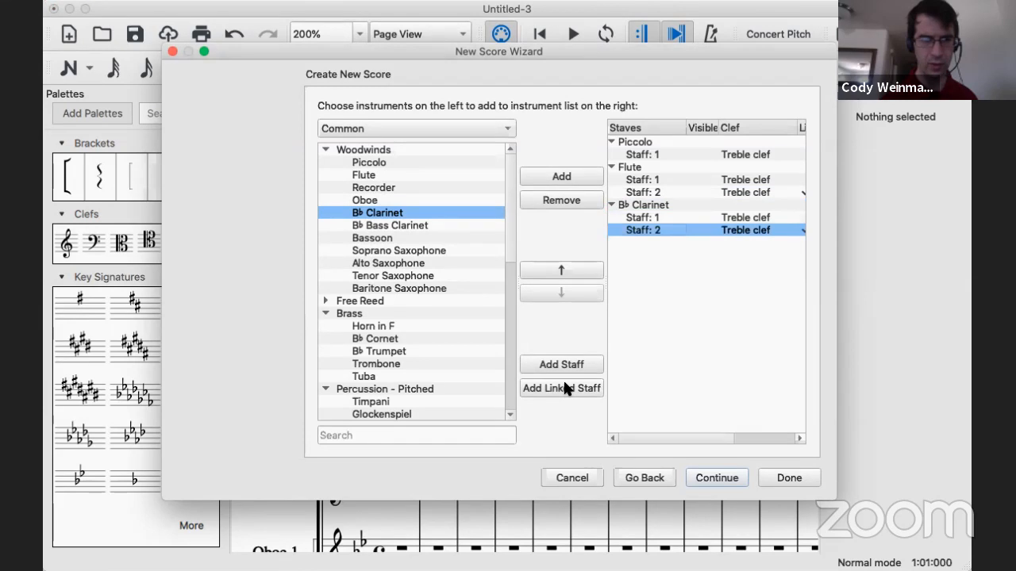
Add a B♭ Bass Clarinet, a Bassoon with a linked second staff, and a Horn in F to the instrument list.
left_click(396, 226)
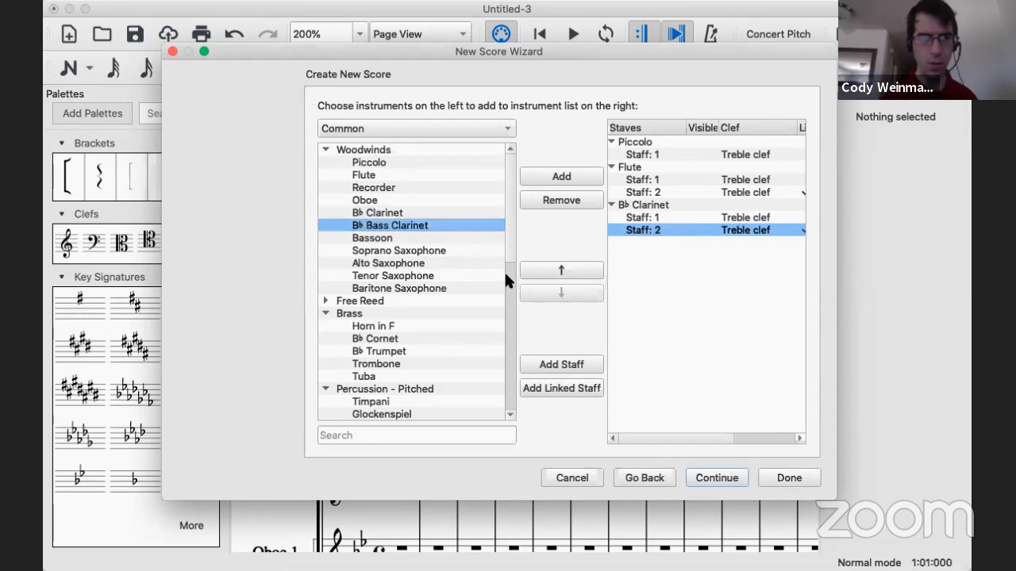
left_click(568, 171)
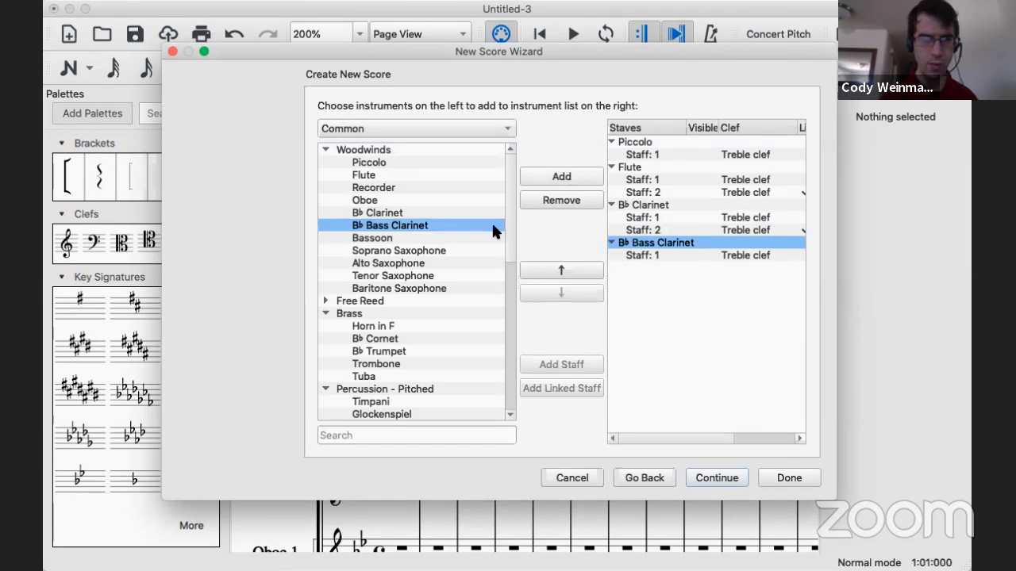
left_click(378, 239)
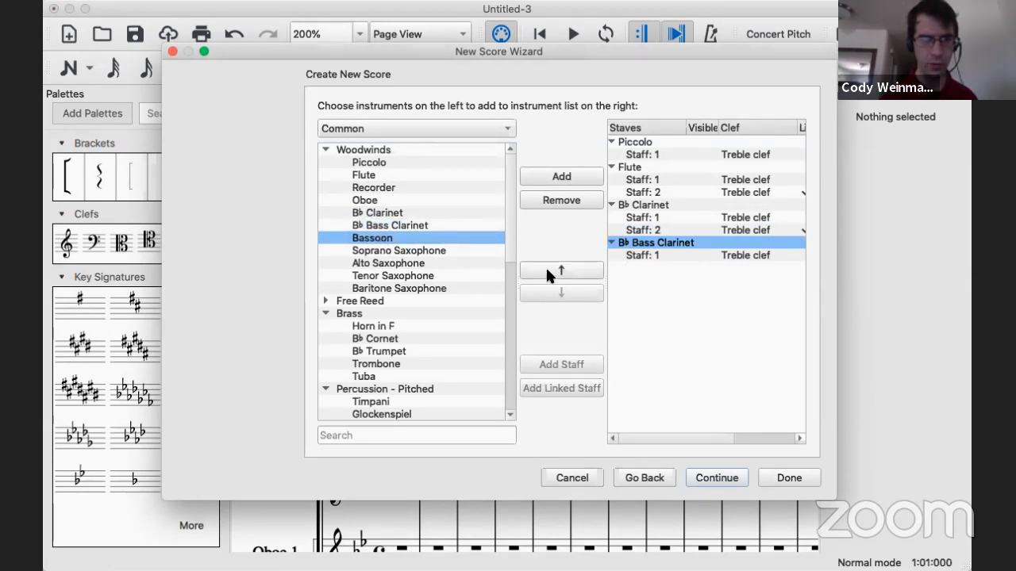
left_click(571, 174)
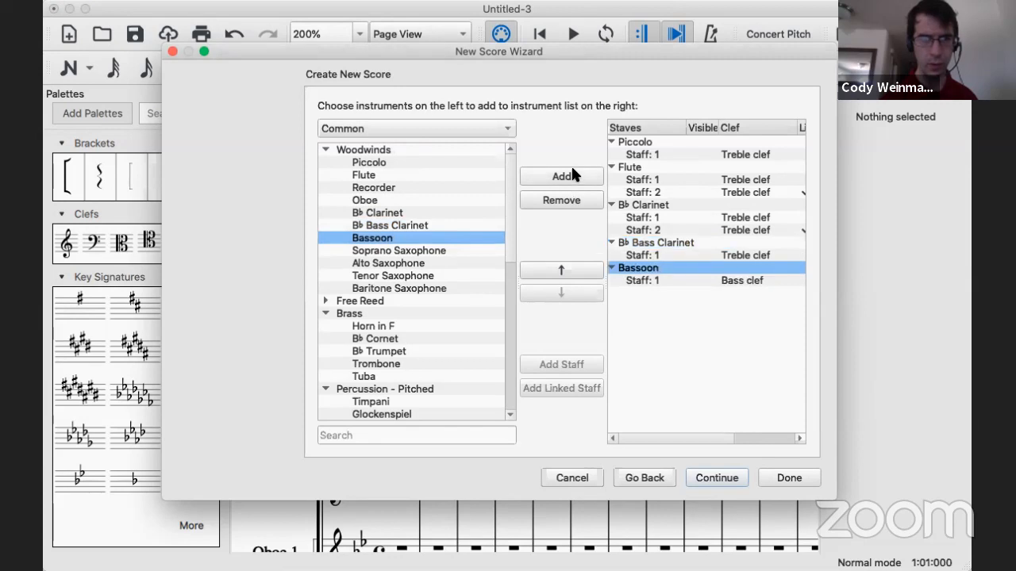
left_click(647, 281)
left_click(562, 364)
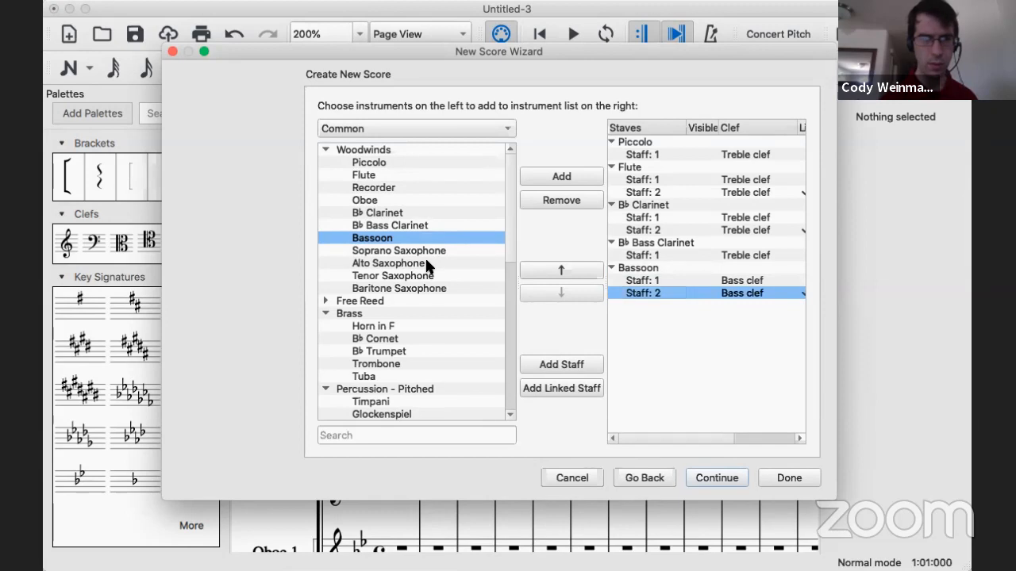
left_click(365, 329)
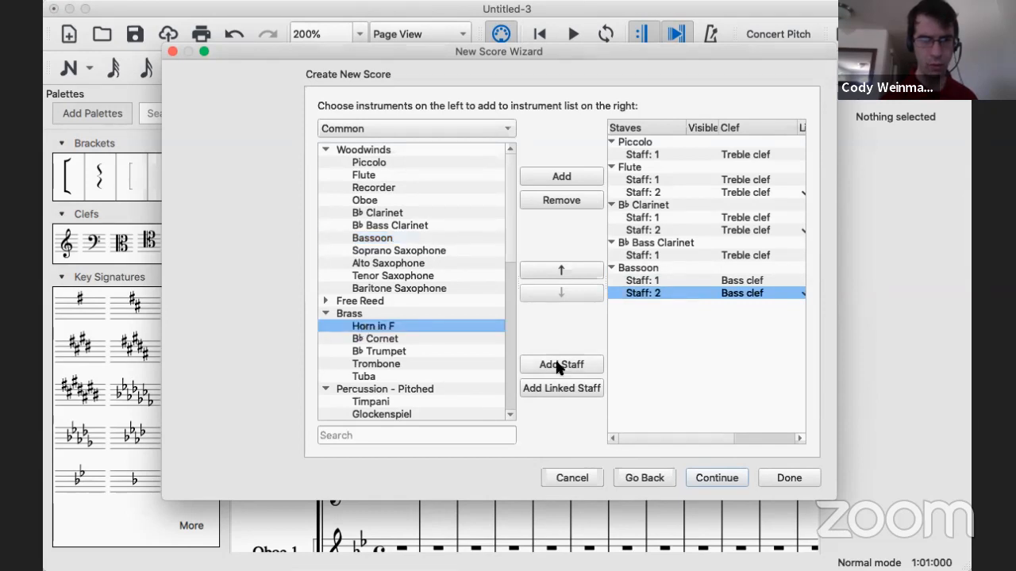
left_click(572, 174)
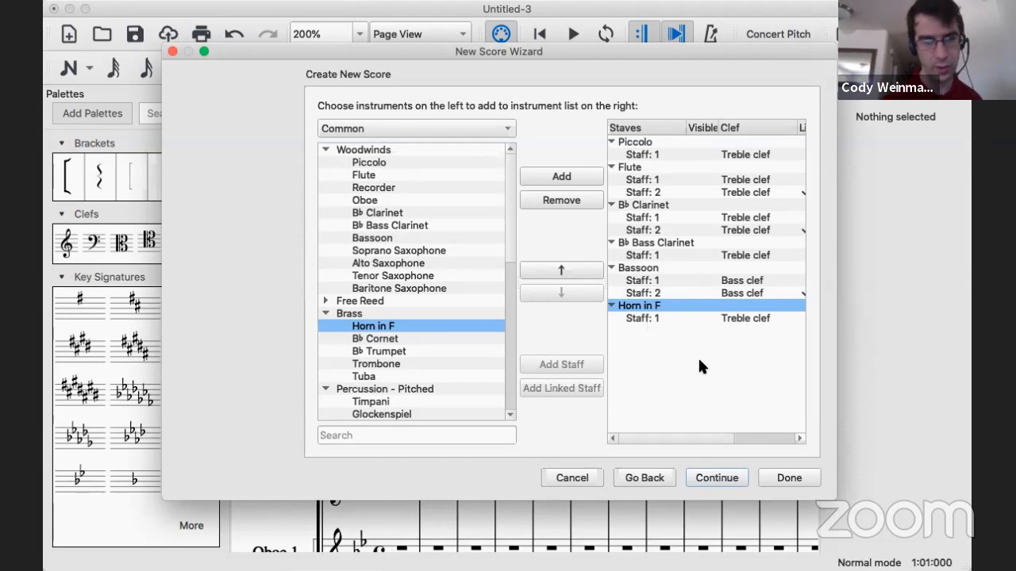
Choose the key signature without sharps or flats and create the score, keeping common time, 40 measures and 112 BPM.
left_click(720, 478)
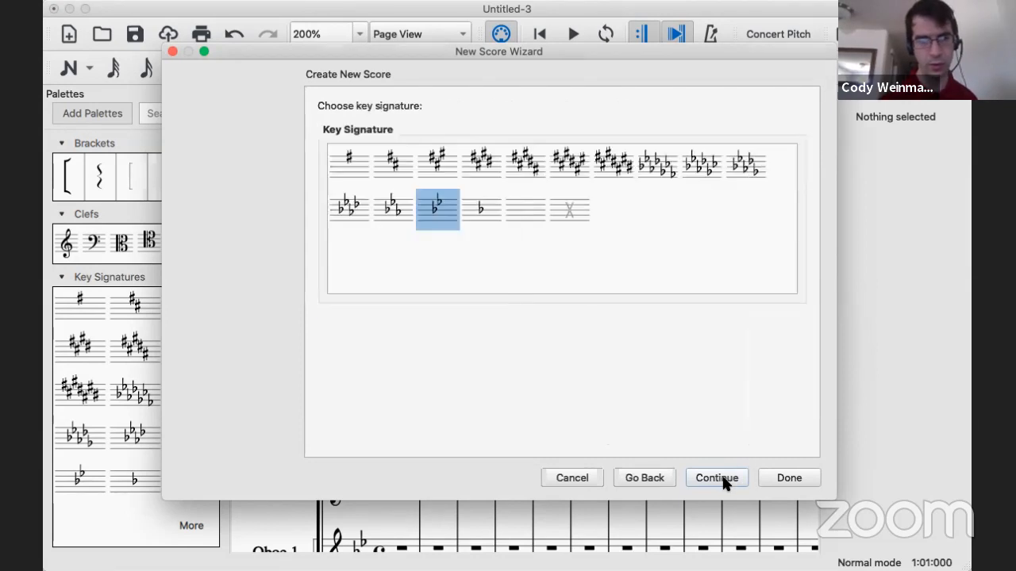
left_click(511, 210)
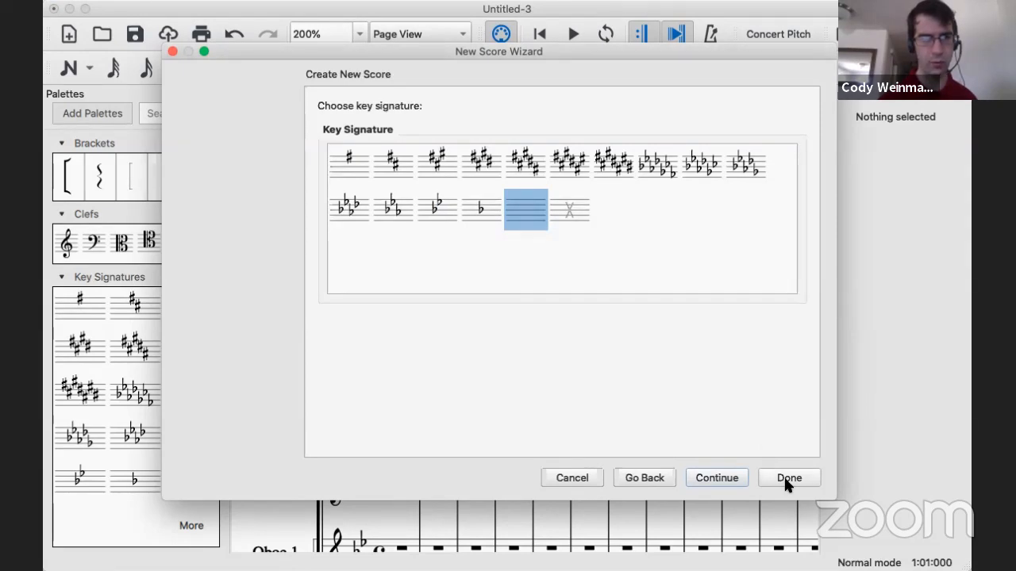
left_click(732, 480)
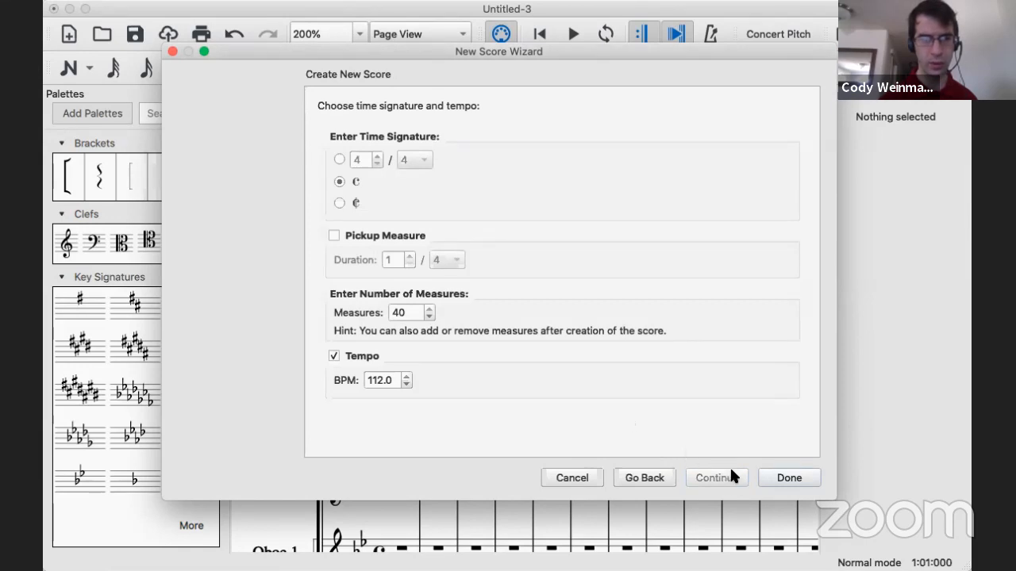
left_click(791, 478)
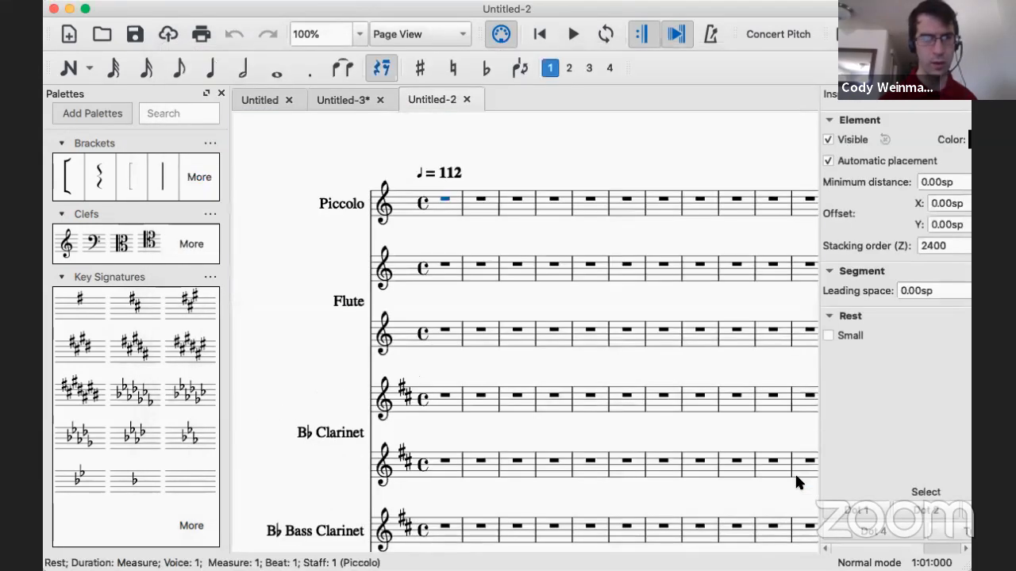
Add a square bracket to the Piccolo staff of the new score.
scroll(796, 477, "down", 10)
scroll(795, 473, "up", 15)
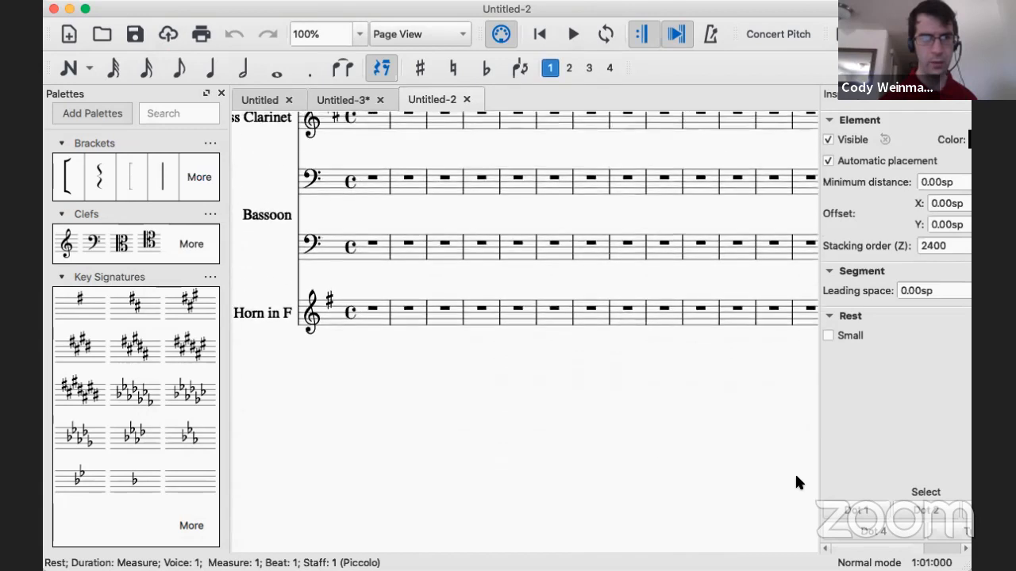
scroll(794, 472, "down", 8)
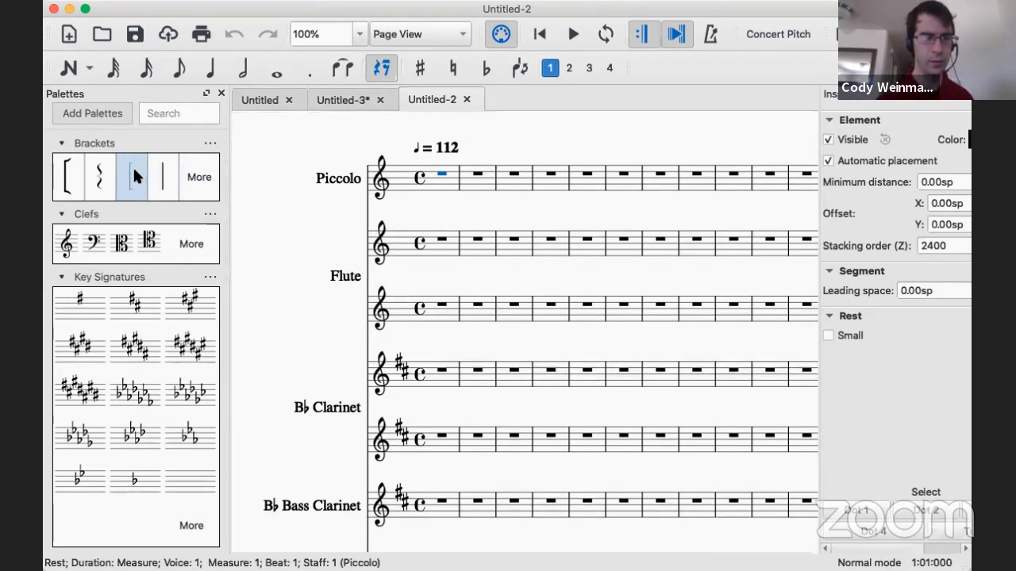
left_click(68, 176)
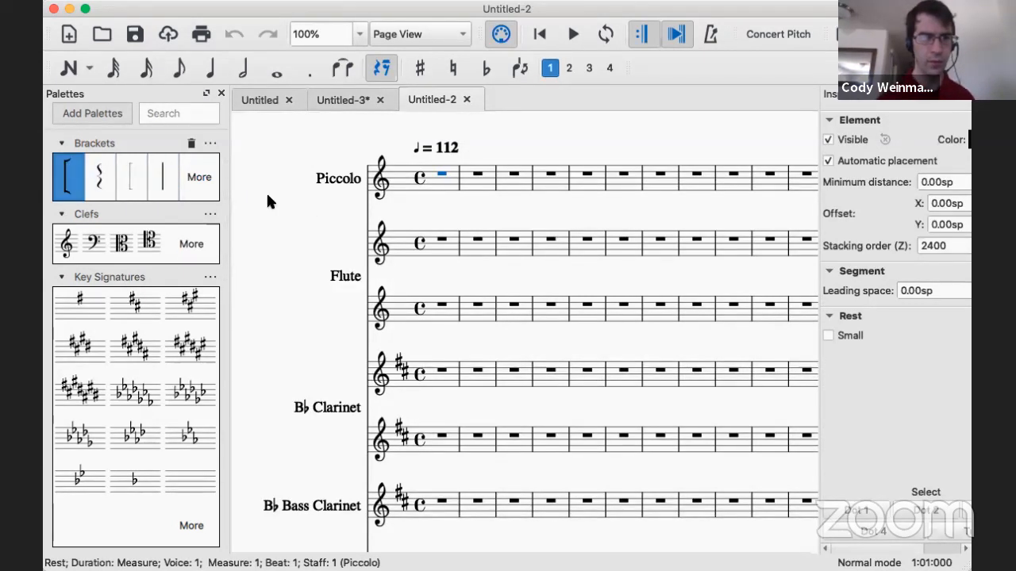
left_click_drag(329, 182, 392, 164)
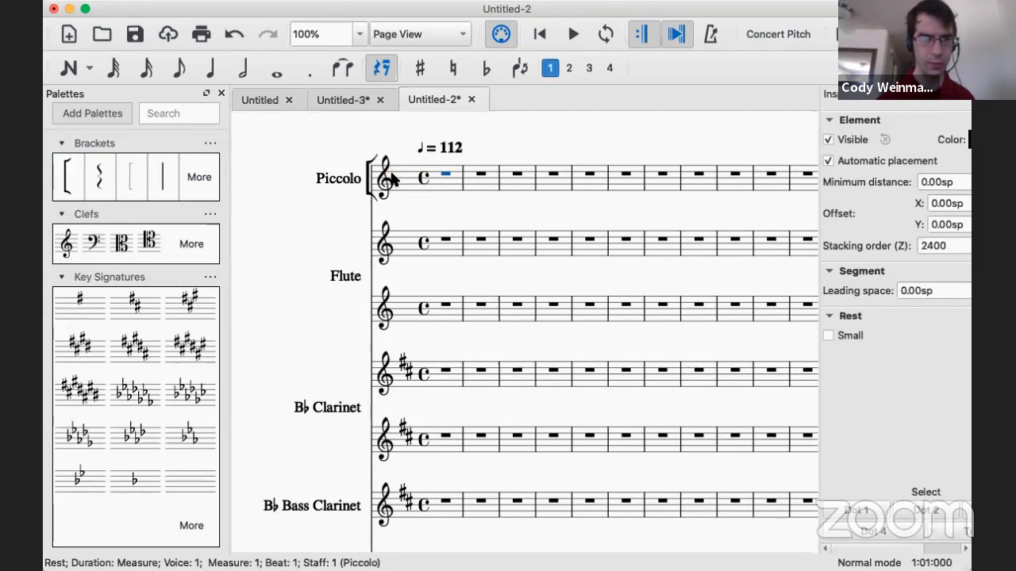
Extend the Piccolo bracket down to the first B♭ Clarinet staff.
left_click(372, 194)
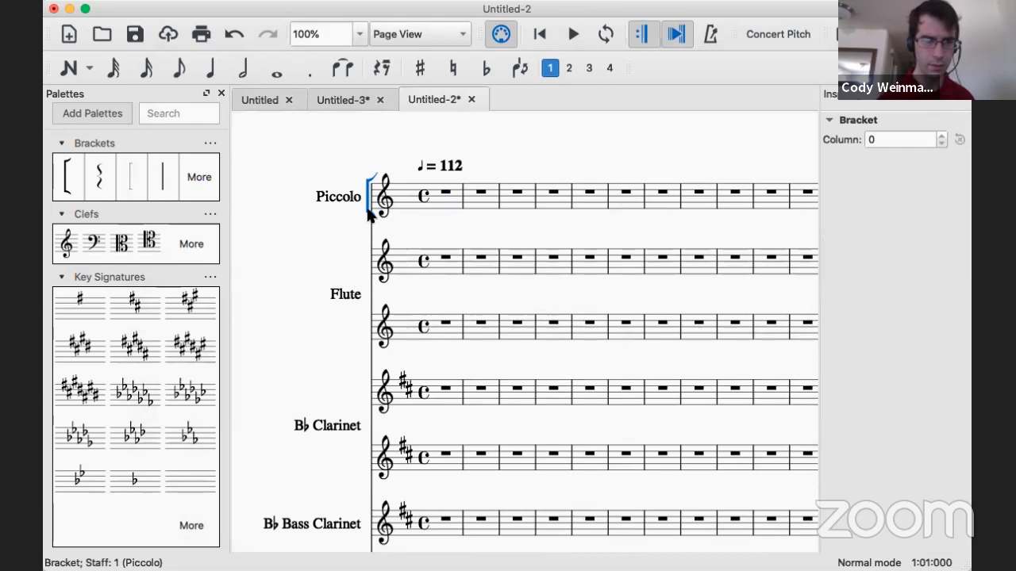
double_click(368, 210)
left_click_drag(368, 213, 370, 411)
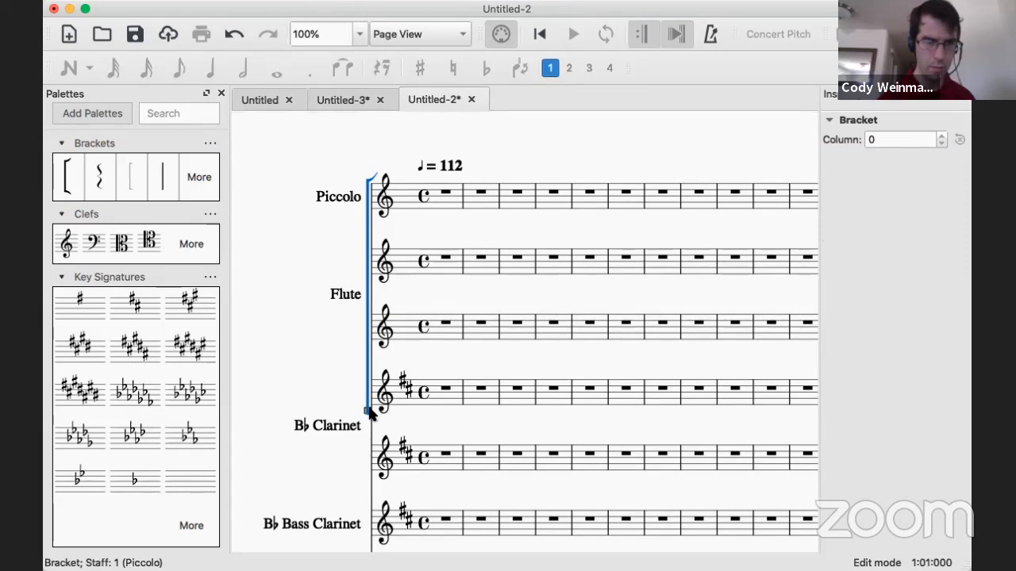
Add a square bracket at the second B♭ Clarinet staff and extend it down to the B♭ Bass Clarinet staff.
scroll(429, 373, "down", 5)
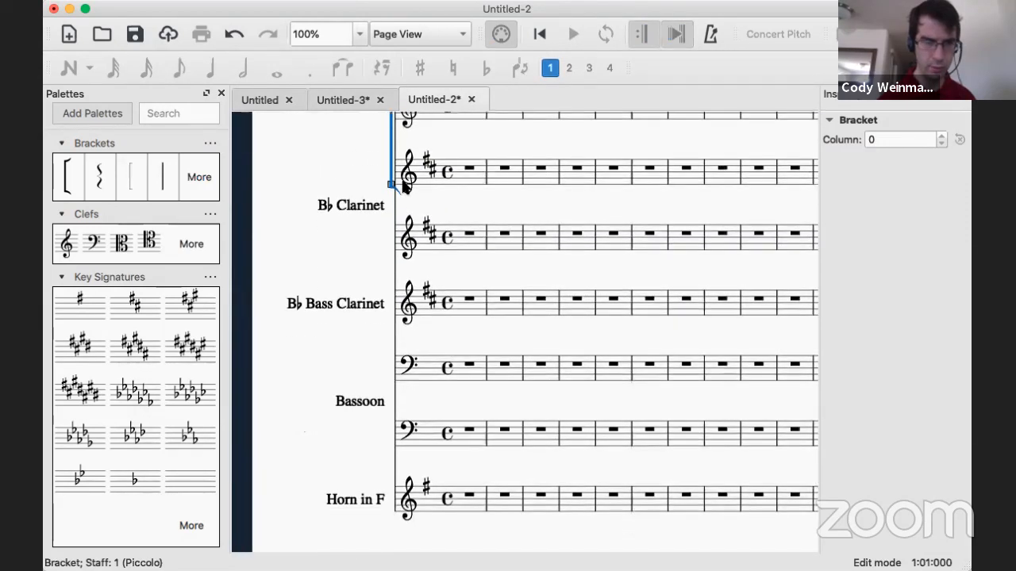
left_click(68, 176)
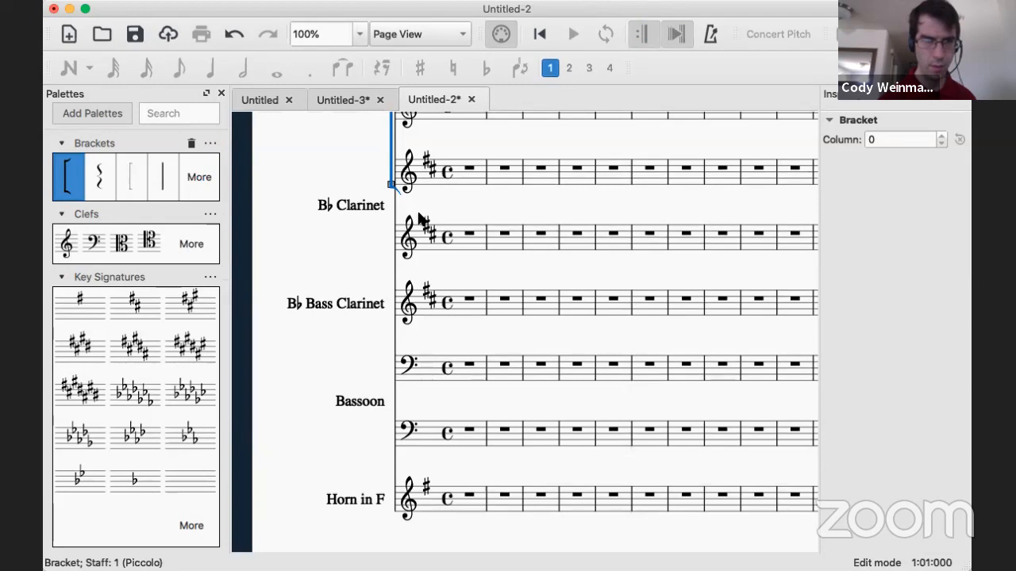
left_click(459, 228)
left_click(395, 254)
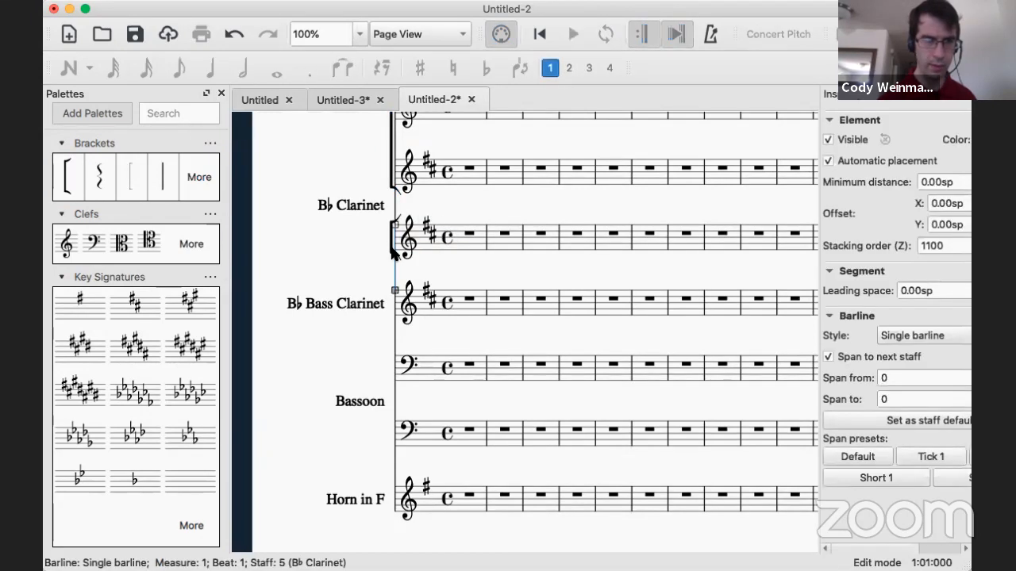
double_click(391, 252)
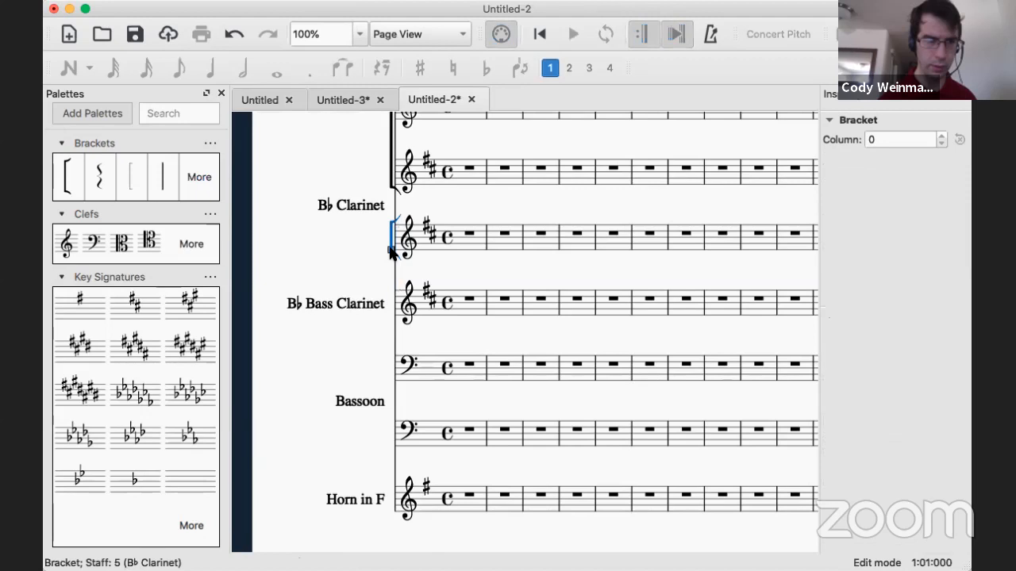
left_click_drag(390, 252, 397, 316)
left_click_drag(395, 306, 400, 285)
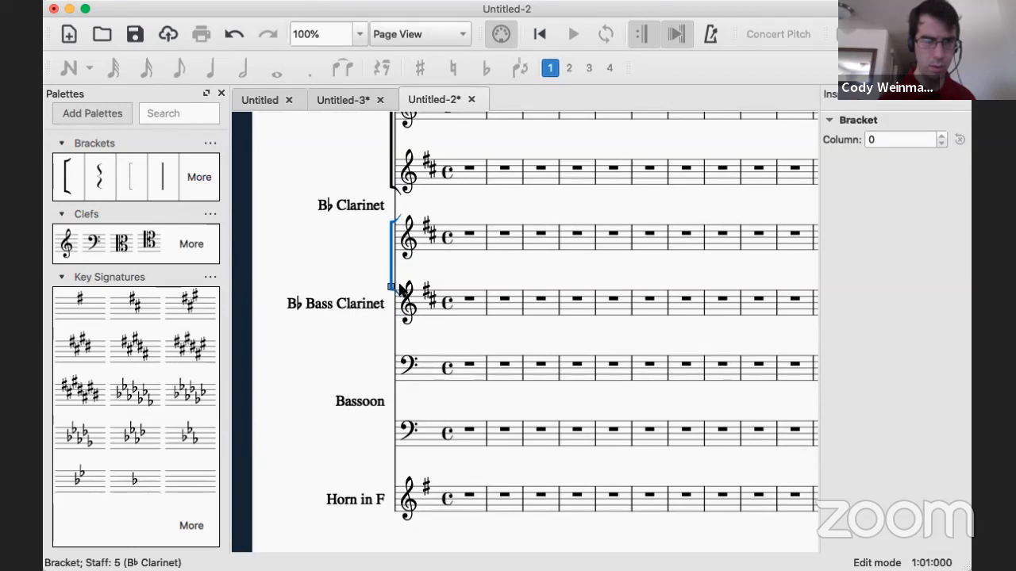
Undo the clarinet bracket and the extension of the Piccolo bracket.
scroll(401, 290, "up", 5)
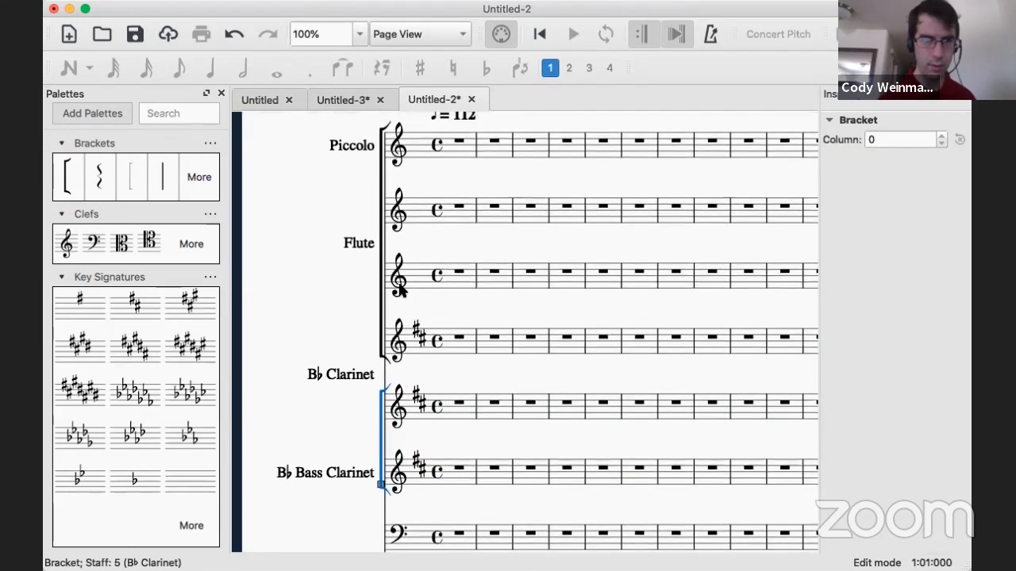
key("Escape")
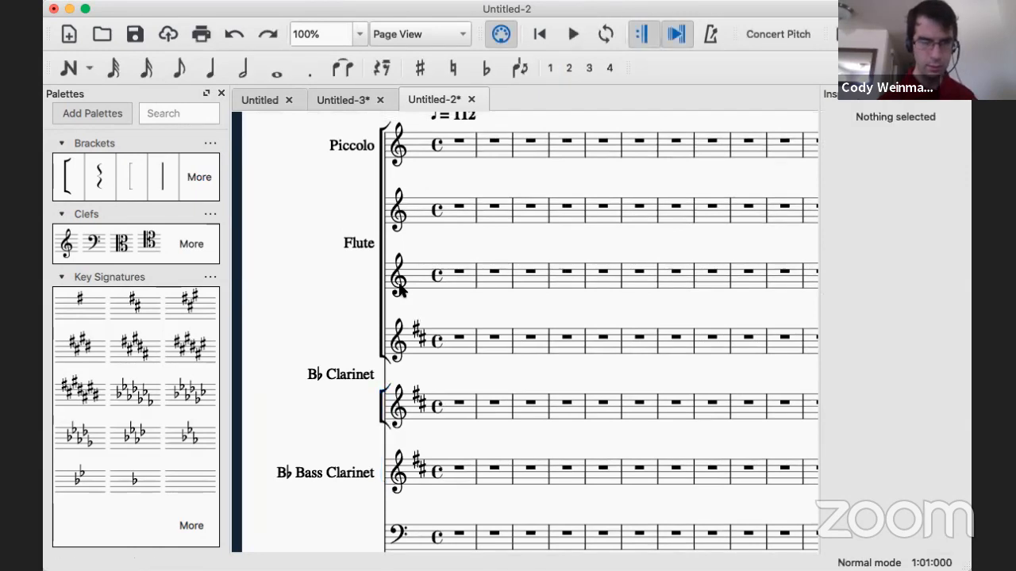
Extend the Piccolo bracket down to the second Flute staff.
left_click(381, 159)
left_click(382, 157)
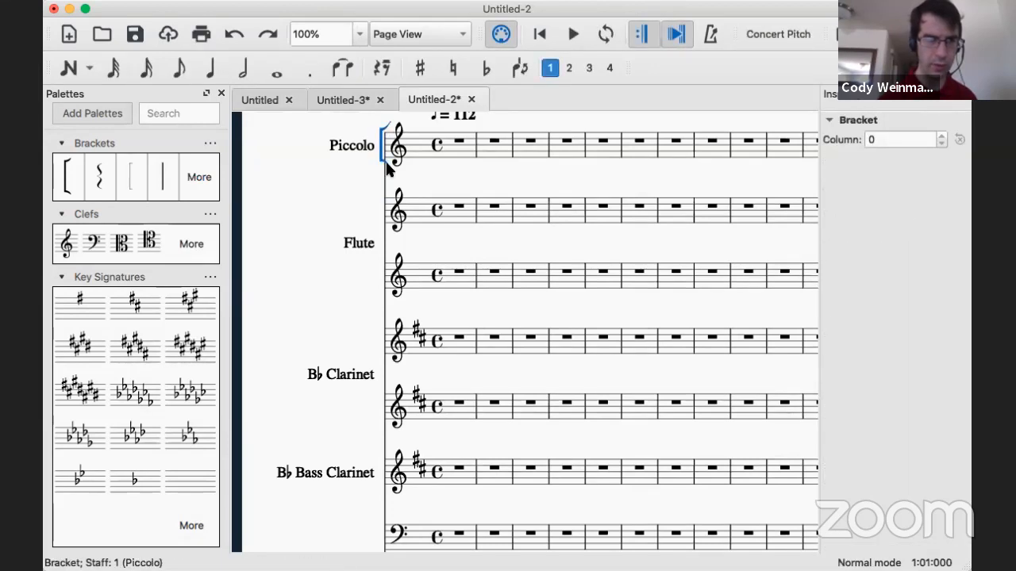
left_click(380, 158)
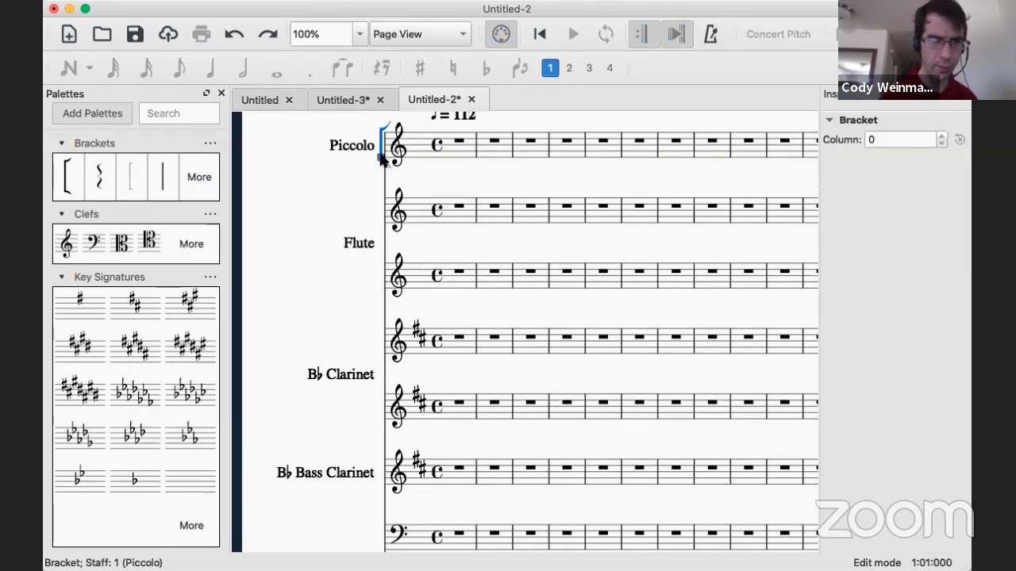
left_click_drag(380, 159, 384, 292)
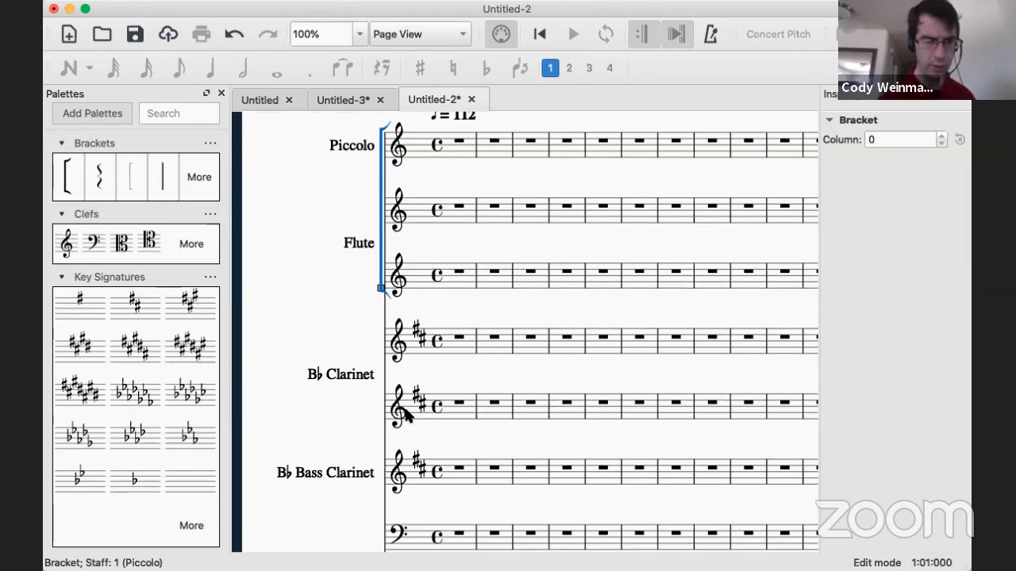
Add a bracket at the first B♭ Clarinet staff and extend it down to the B♭ Bass Clarinet staff.
left_click(70, 172)
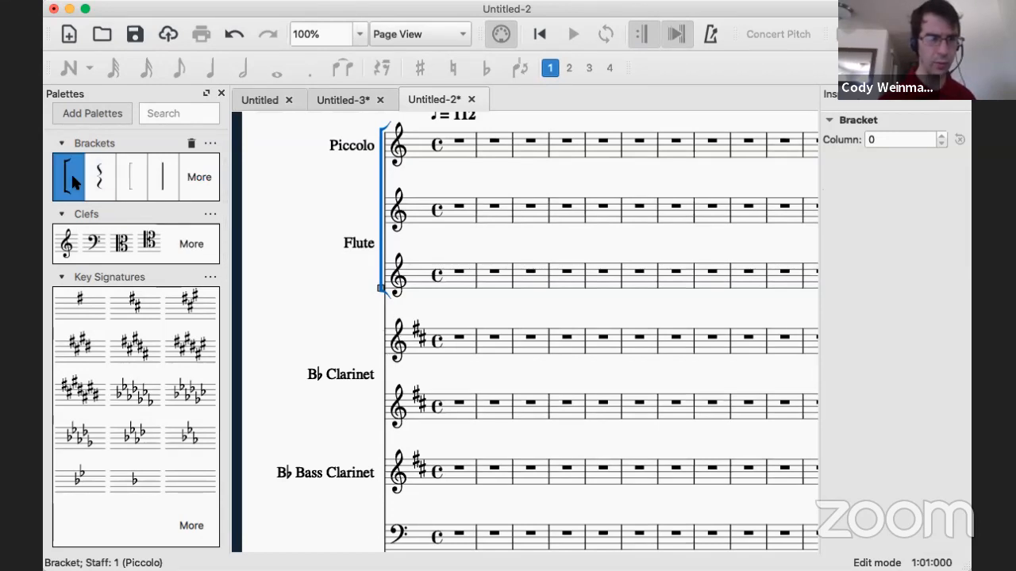
left_click(446, 328)
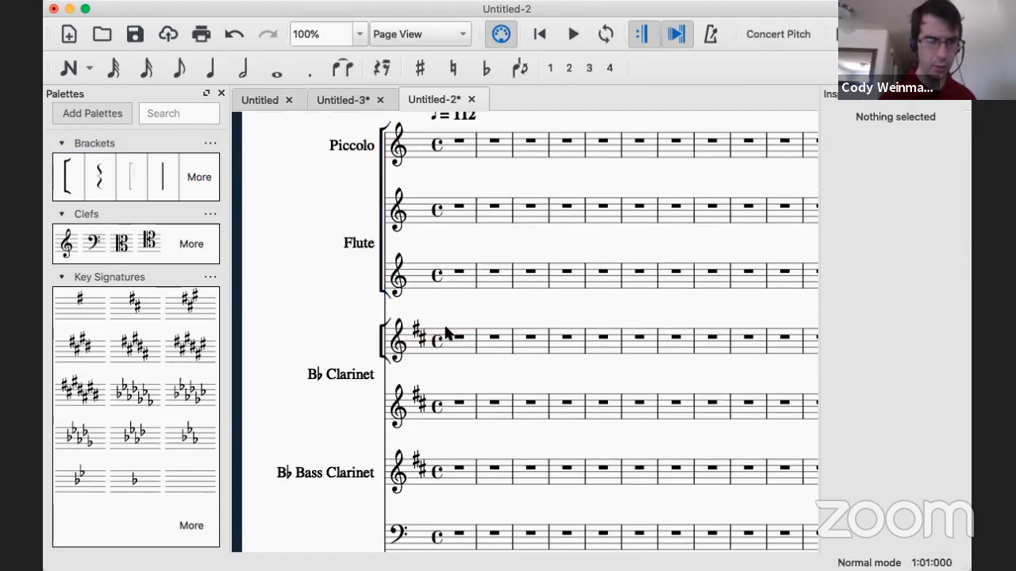
left_click(383, 360)
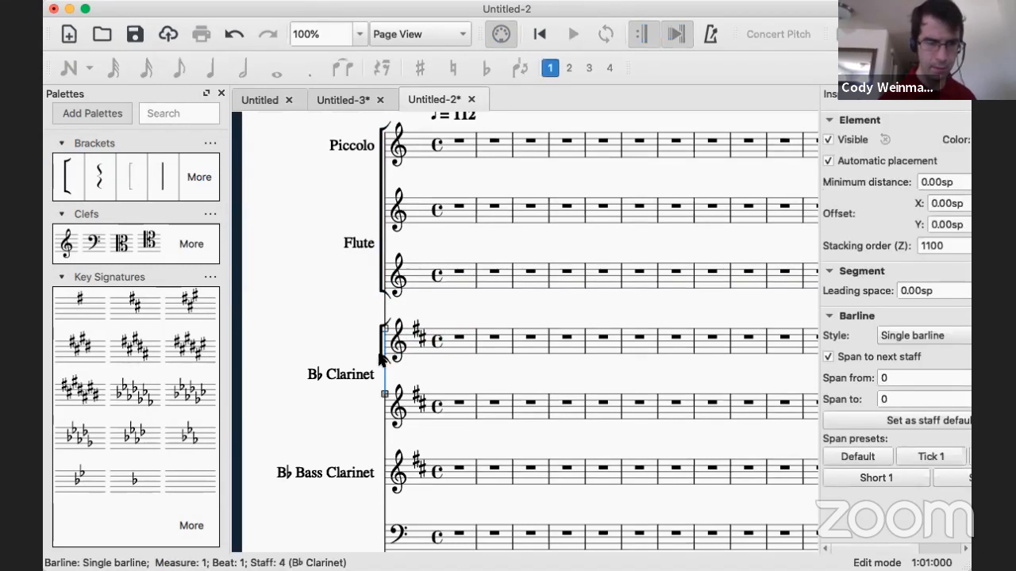
left_click(380, 358)
double_click(379, 358)
left_click_drag(378, 351, 382, 419)
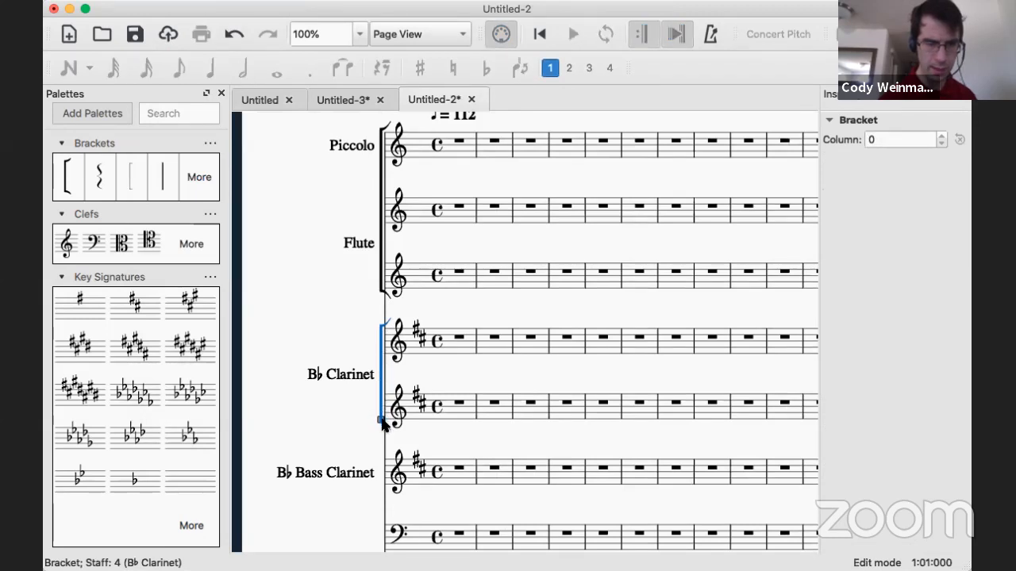
left_click_drag(382, 425, 382, 492)
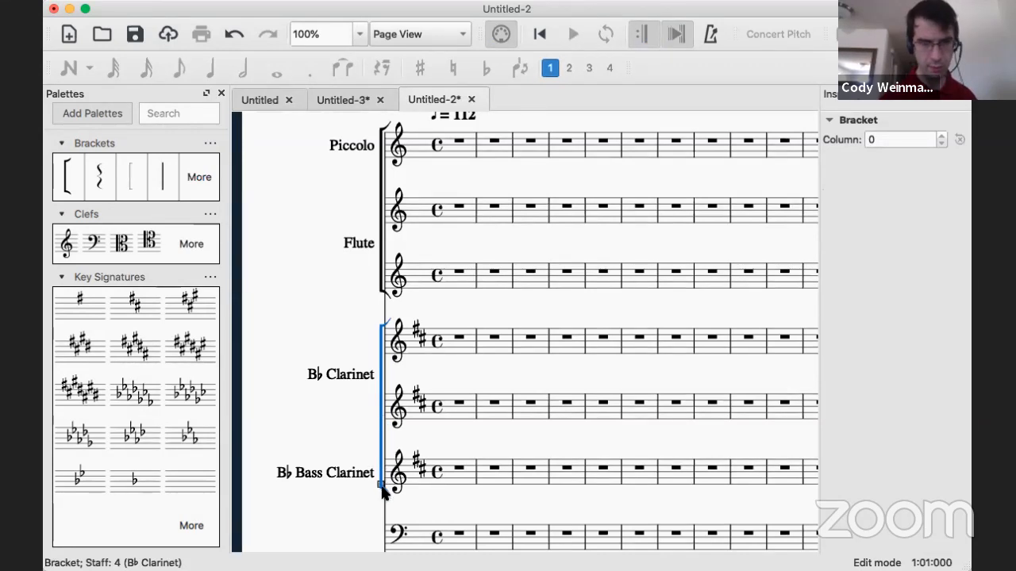
Add a bracket at the first Bassoon staff and extend it down to the second Bassoon staff.
scroll(382, 493, "down", 4)
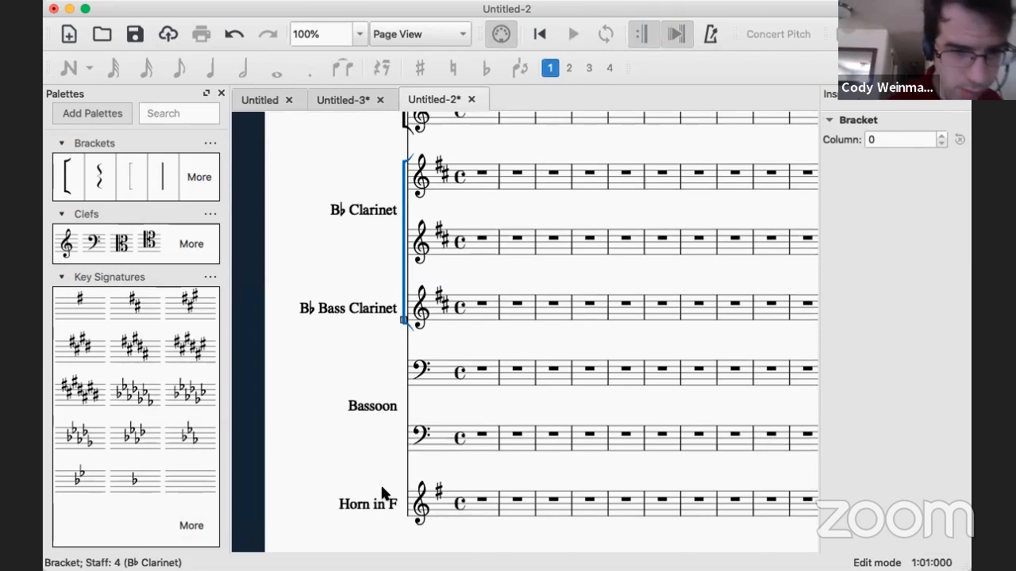
left_click(339, 409)
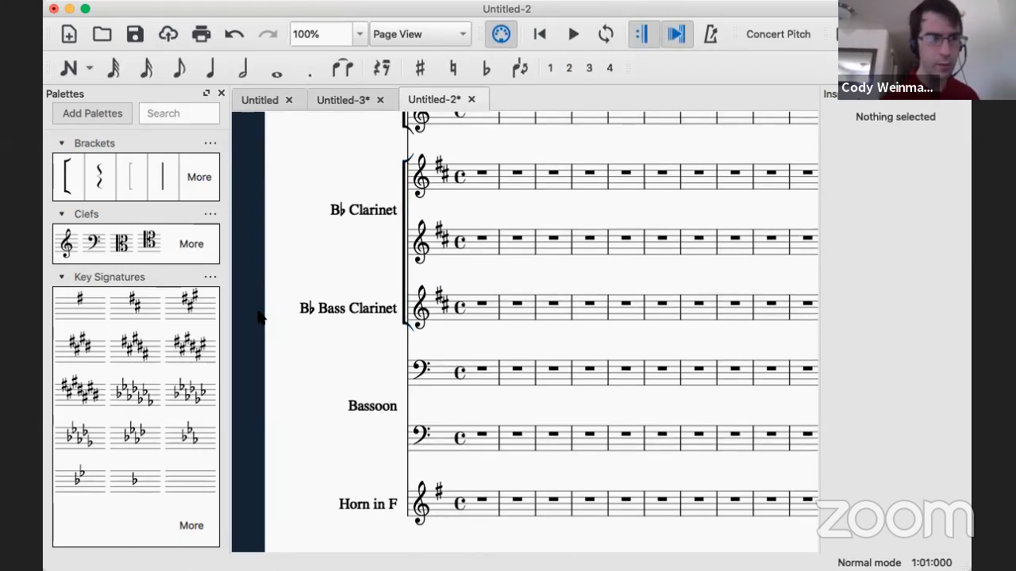
left_click(70, 175)
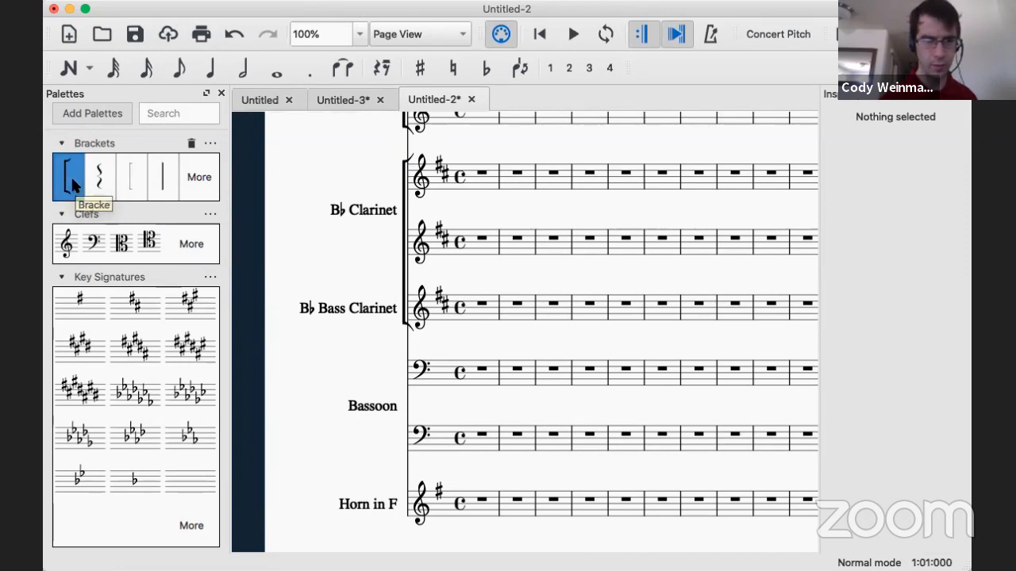
left_click(435, 370)
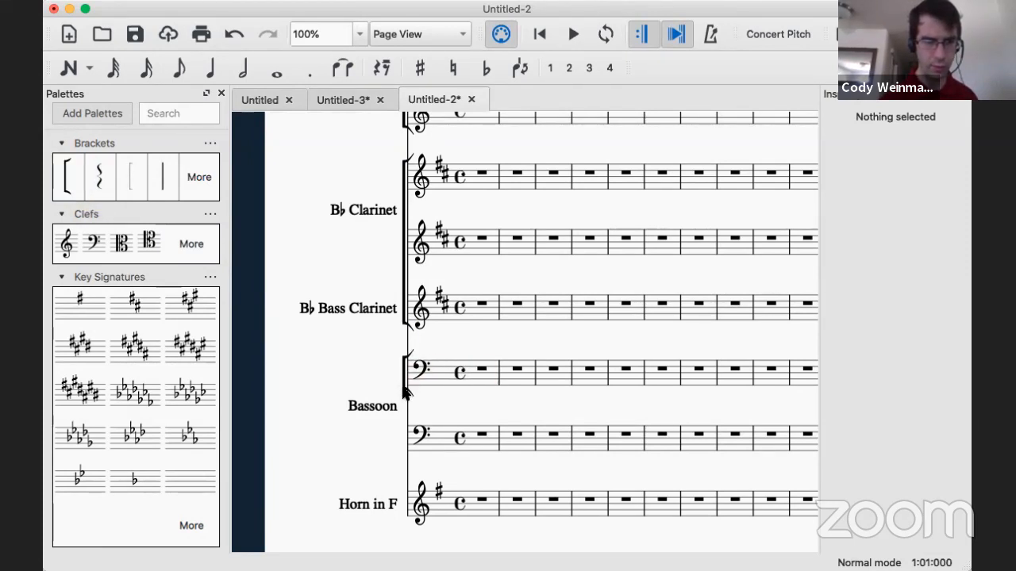
left_click(406, 389)
double_click(404, 388)
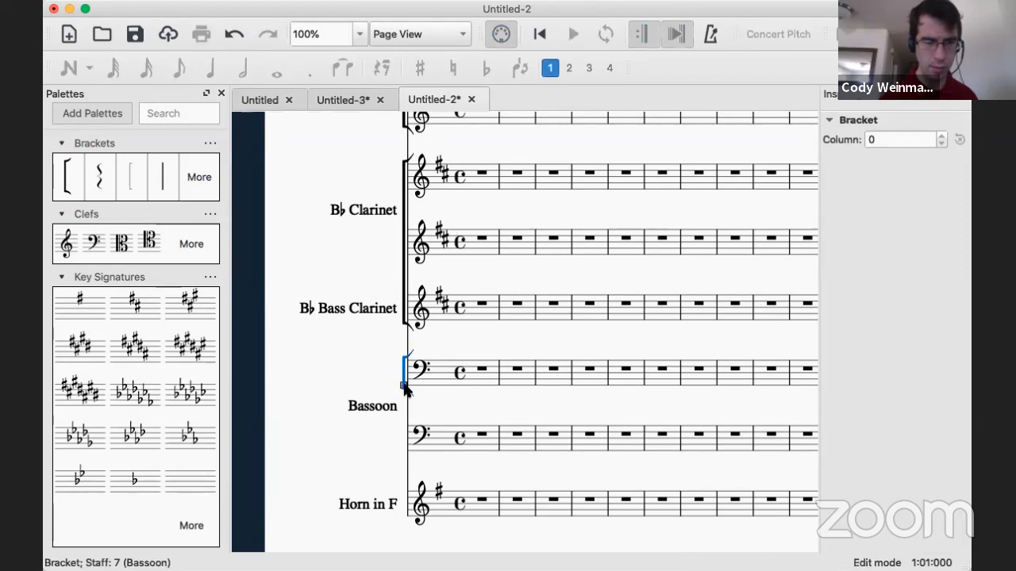
left_click_drag(404, 388, 405, 444)
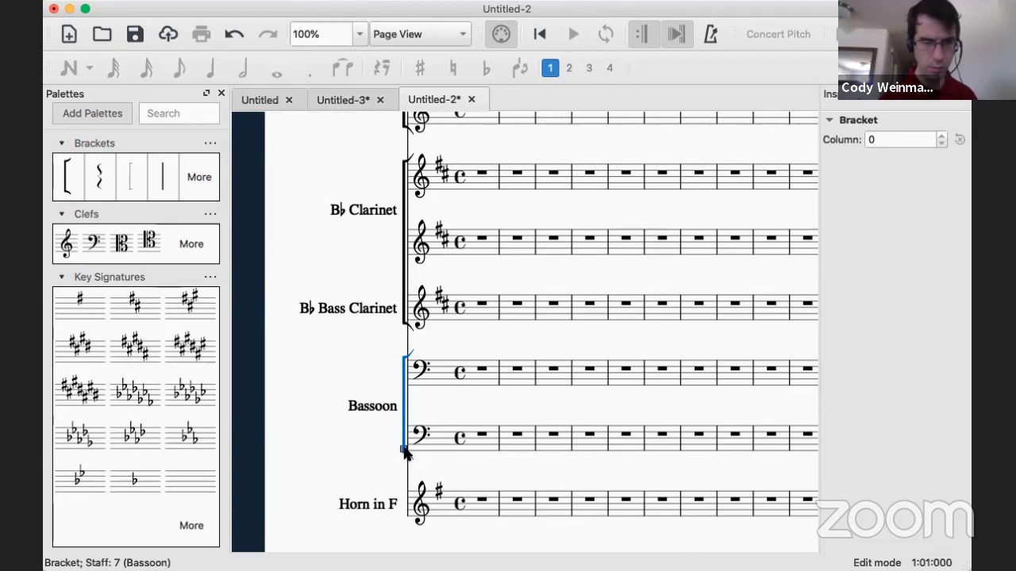
scroll(446, 442, "down", 5)
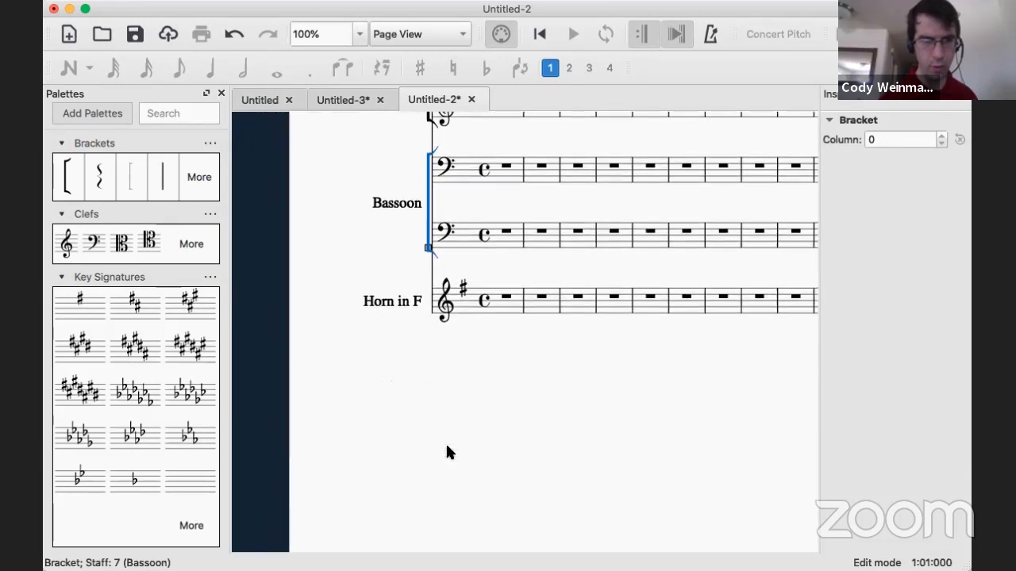
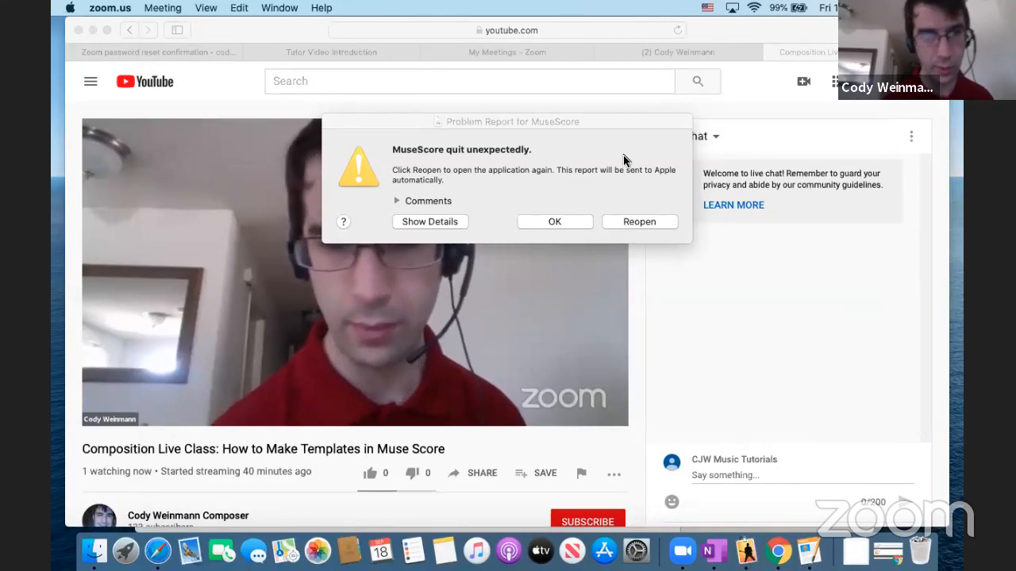
Reopen MuseScore, decline automatic update checks and restore the previous session.
left_click(636, 222)
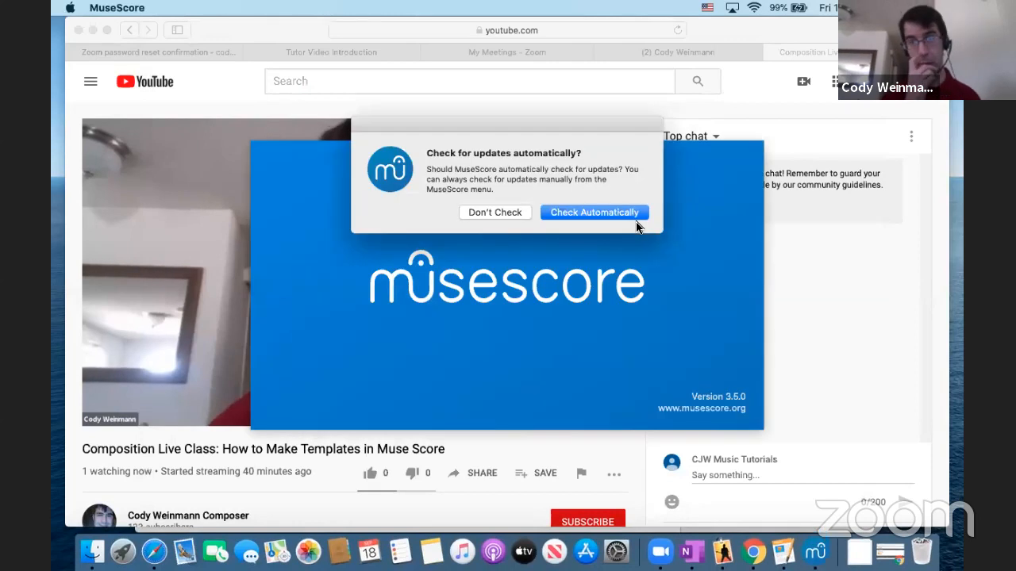
left_click(485, 208)
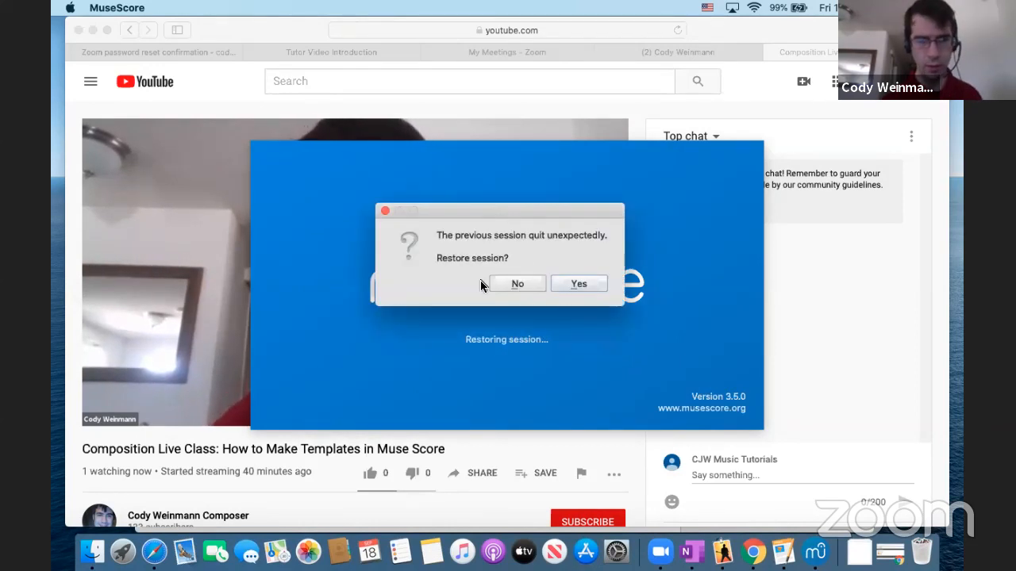
left_click(577, 285)
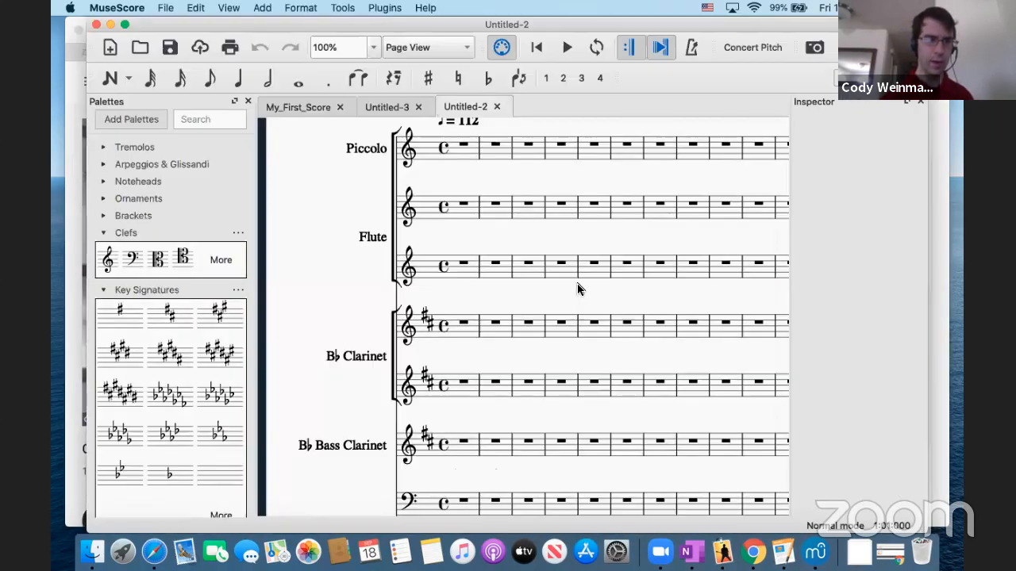
Bracket the two Bassoon staves together and add a separate bracket to the Horn in F staff.
scroll(577, 283, "down", 5)
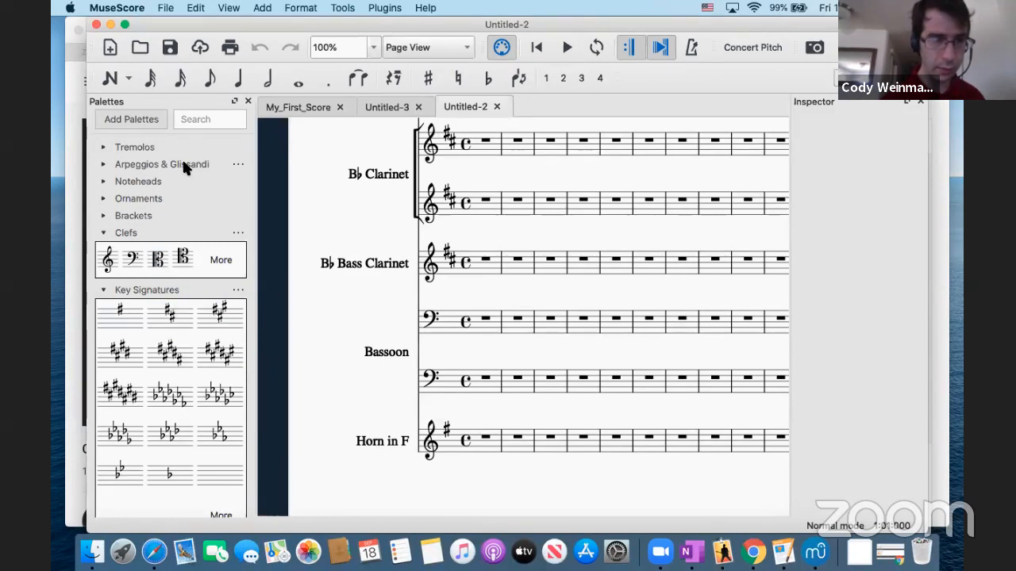
scroll(176, 316, "down", 5)
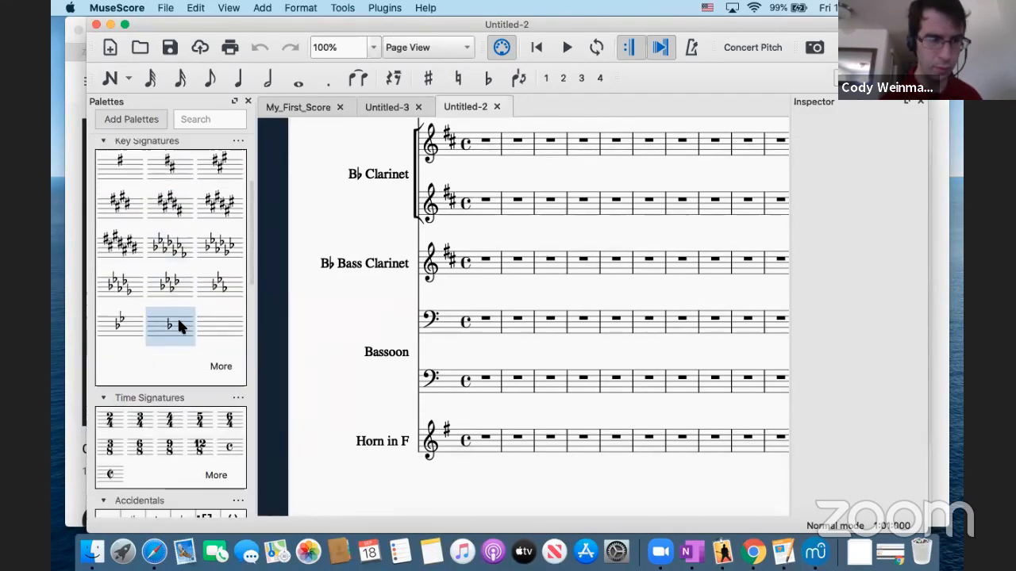
scroll(177, 316, "up", 5)
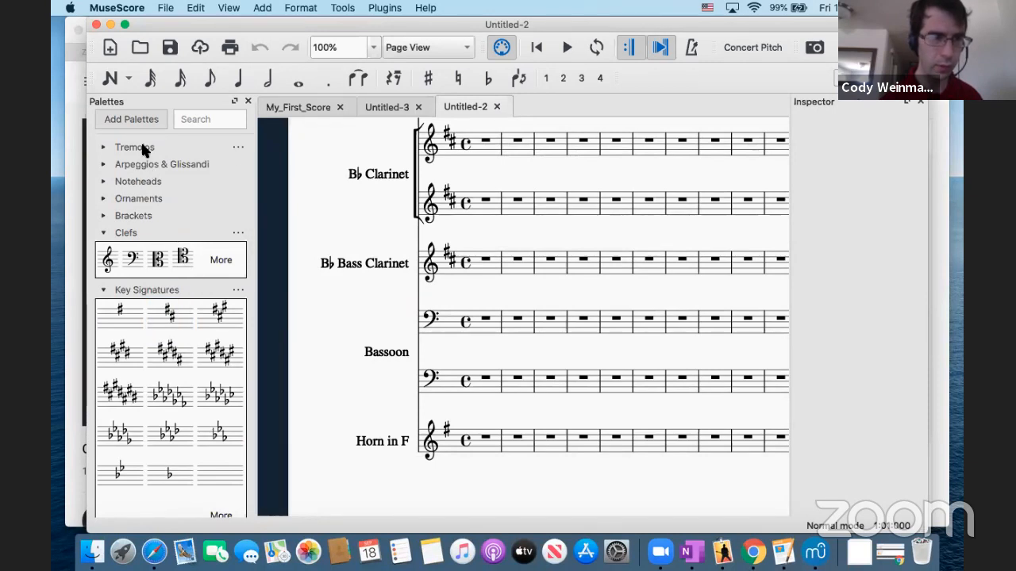
left_click(103, 215)
left_click(109, 246)
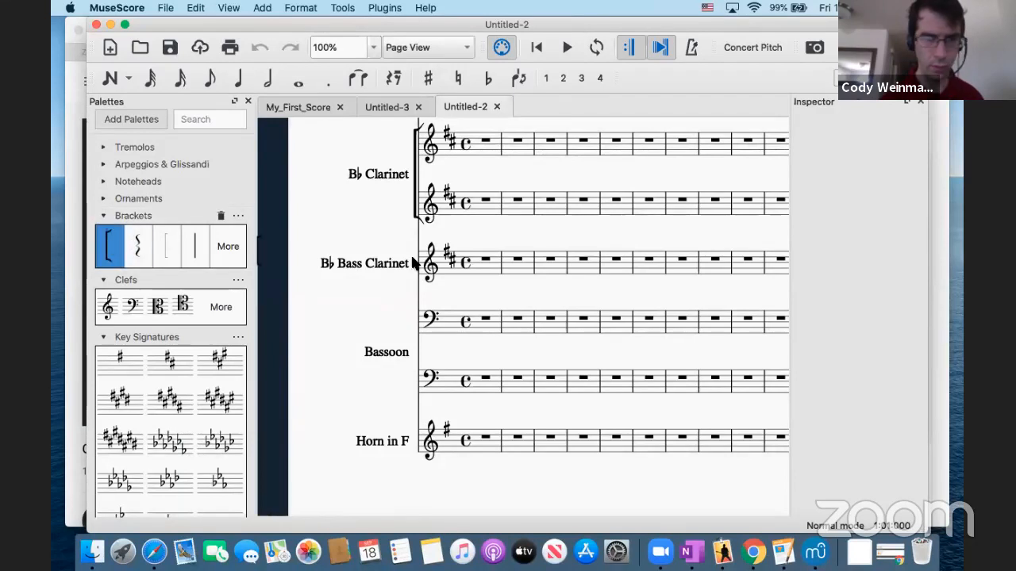
left_click_drag(468, 270, 457, 337)
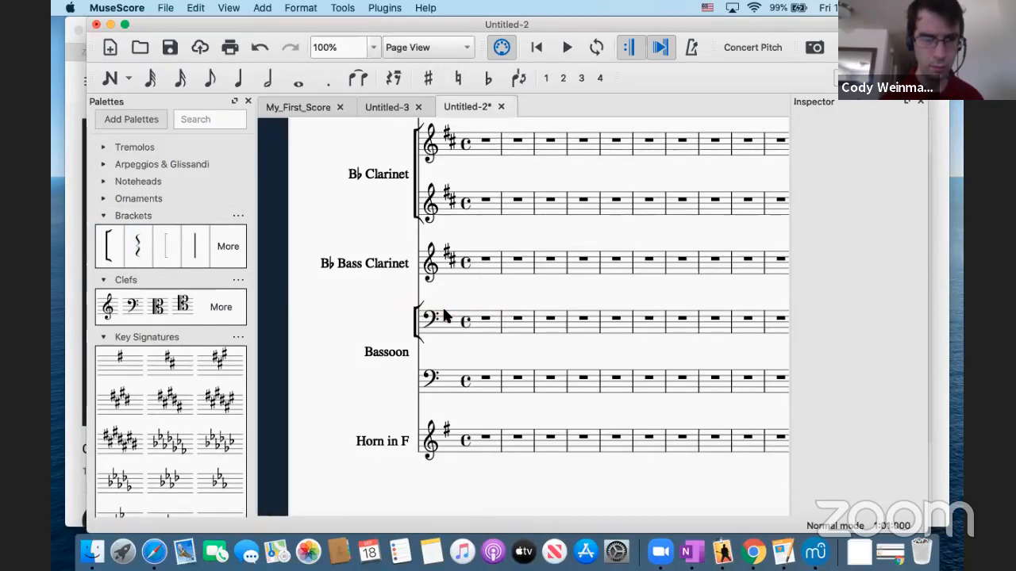
left_click(413, 337)
left_click_drag(414, 337, 419, 393)
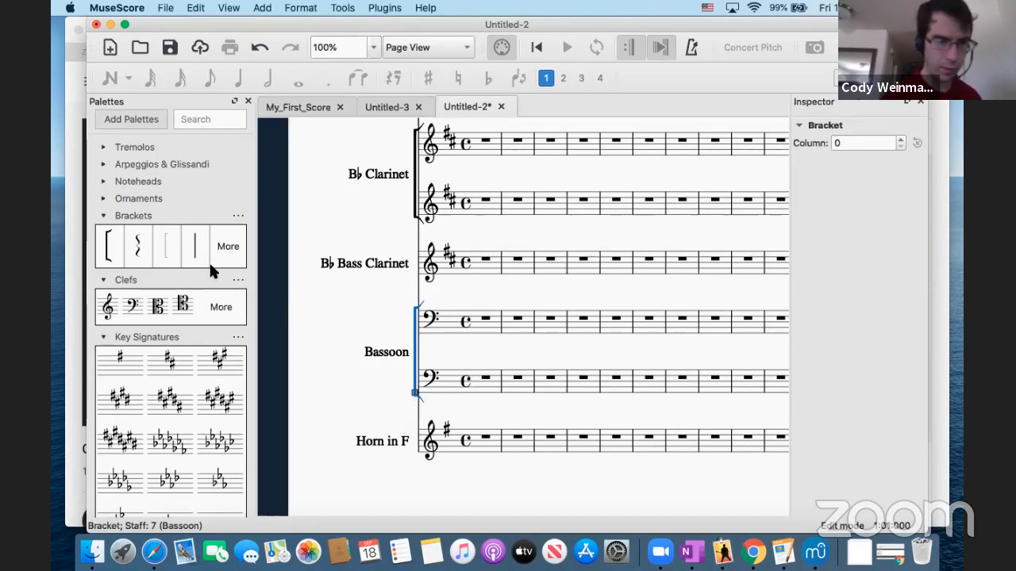
left_click(313, 449)
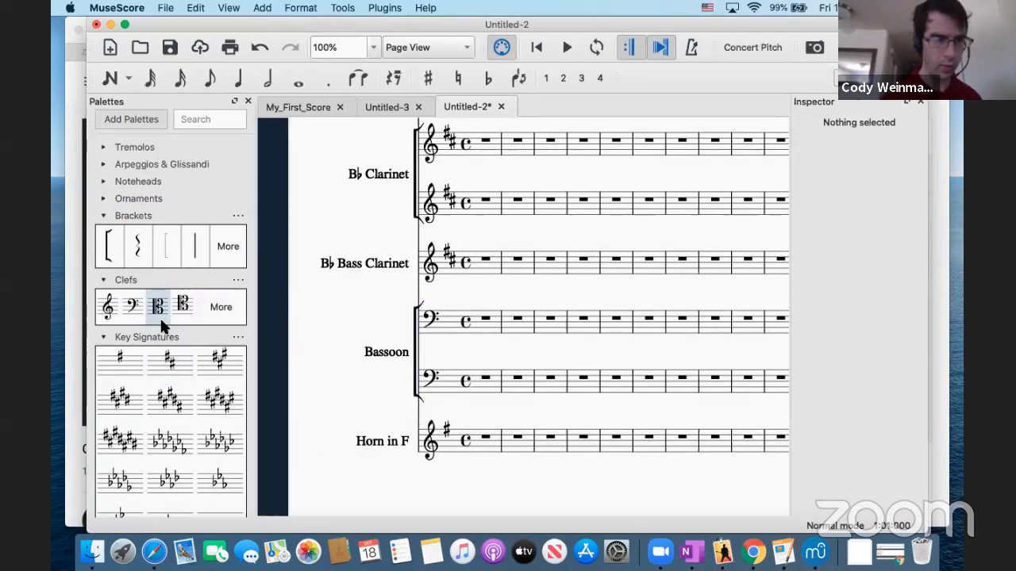
left_click_drag(106, 262, 442, 439)
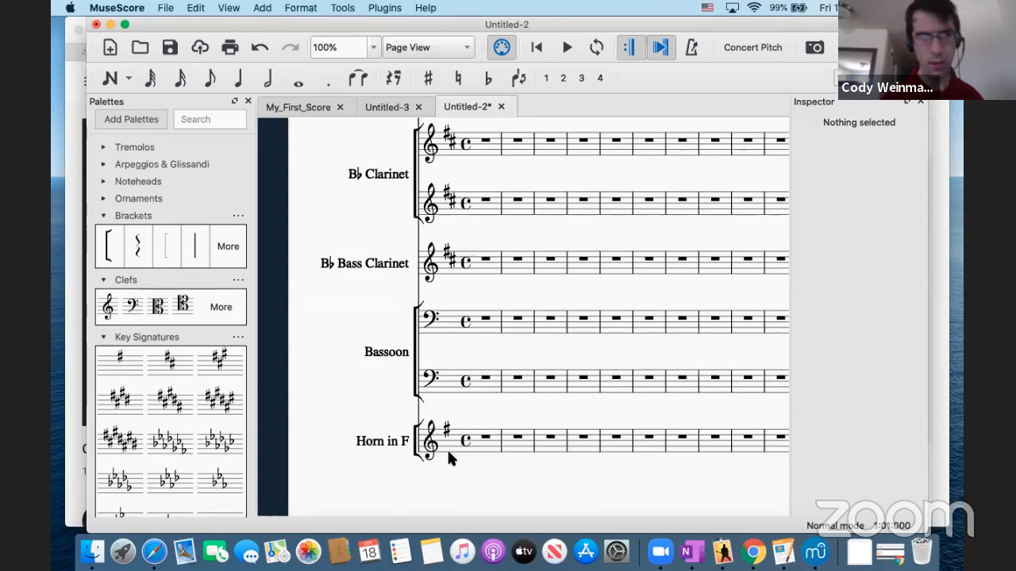
Add a separate thin square bracket to the Piccolo staff and to each of the two Flute staves.
scroll(446, 448, "up", 10)
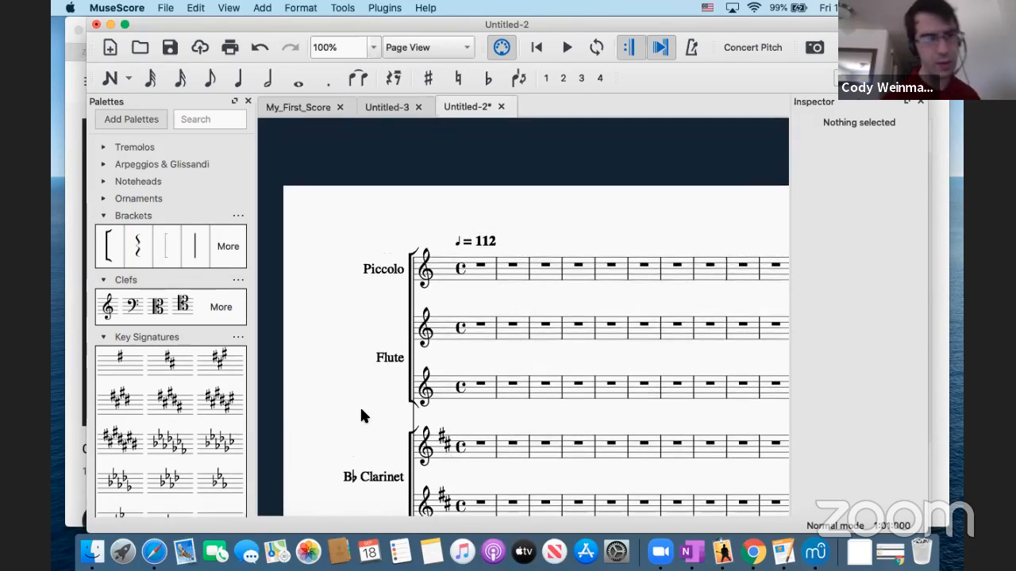
left_click(163, 246)
left_click_drag(163, 250, 437, 258)
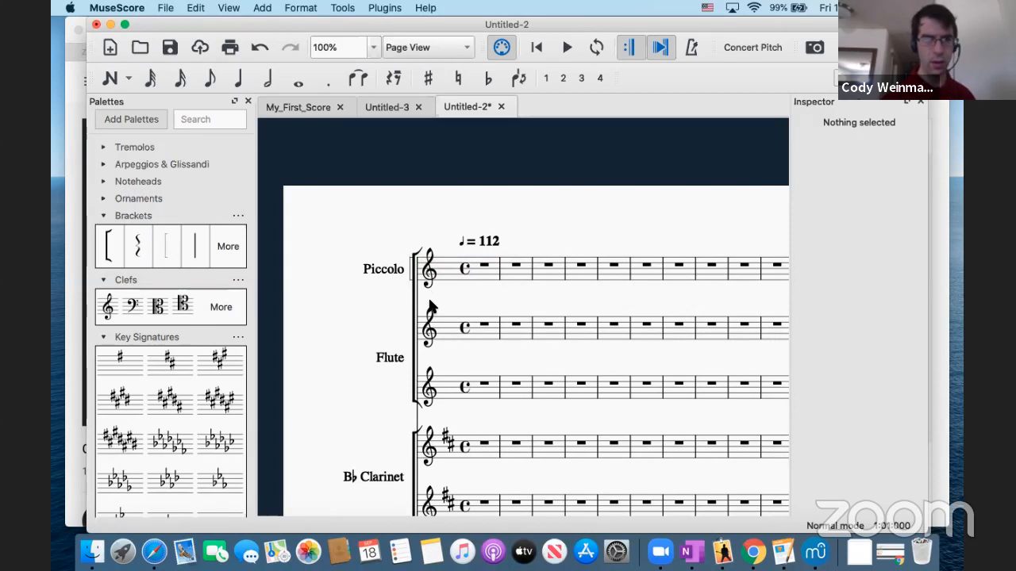
left_click(162, 246)
left_click_drag(164, 246, 438, 333)
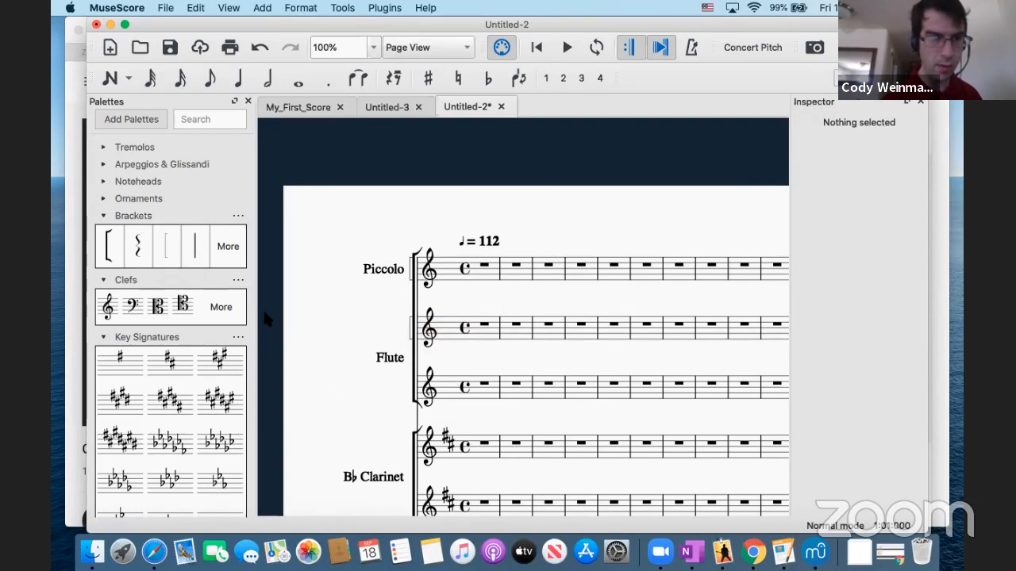
left_click_drag(172, 248, 446, 378)
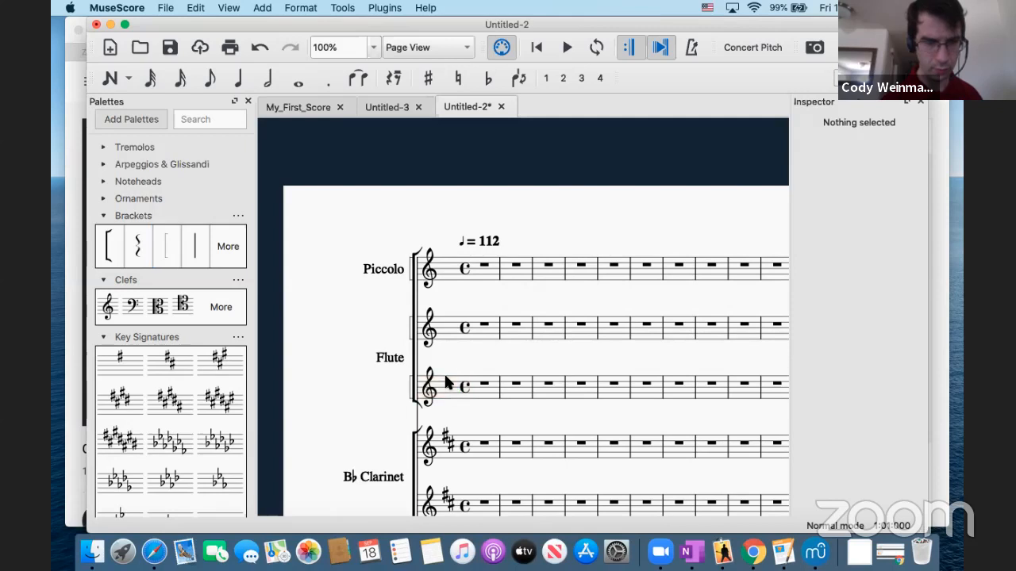
Add a thin square bracket at the first B♭ Clarinet staff and extend it down to the second B♭ Clarinet staff.
scroll(435, 401, "down", 5)
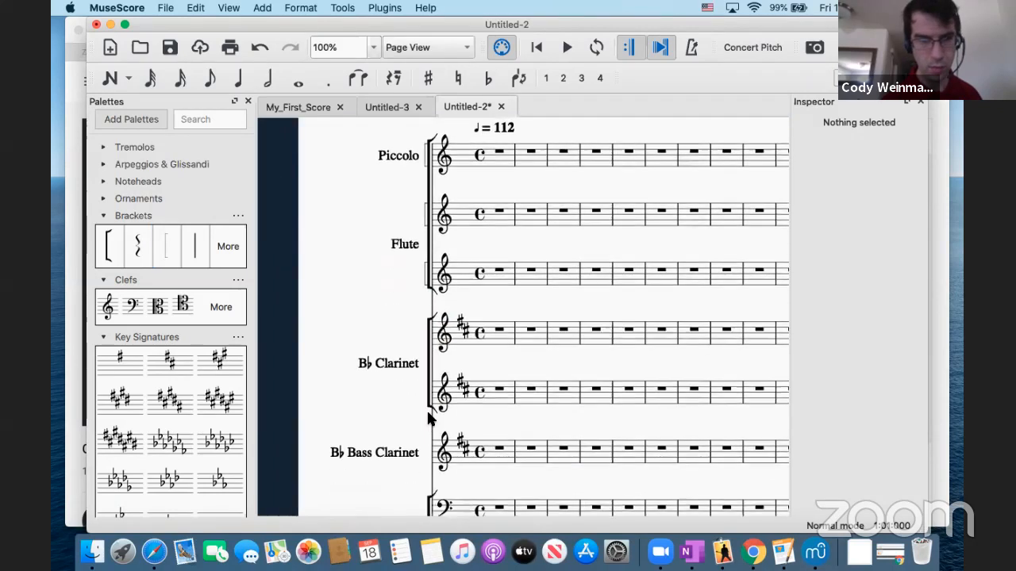
left_click(163, 242)
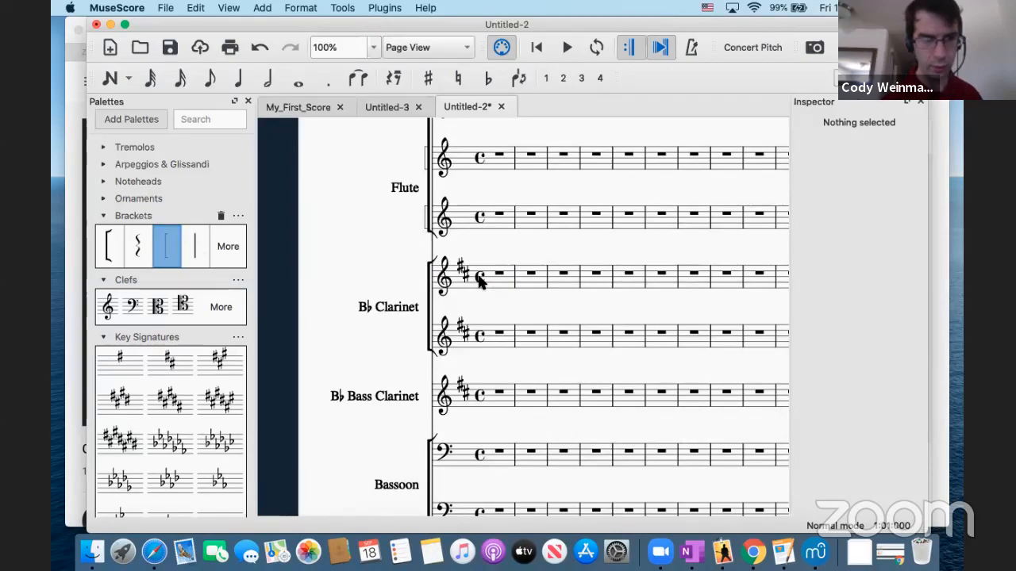
left_click_drag(481, 279, 489, 274)
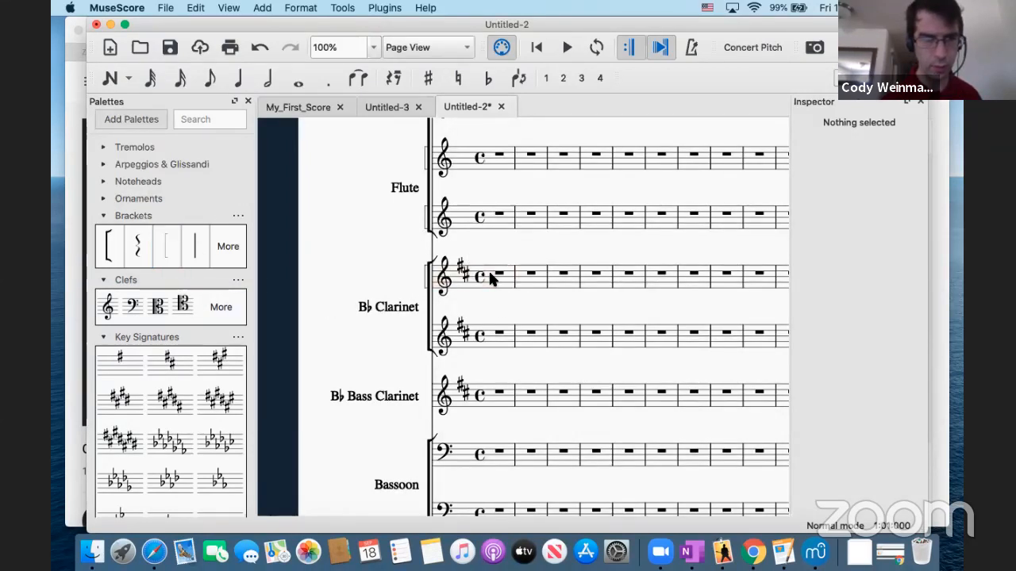
left_click(426, 290)
double_click(423, 290)
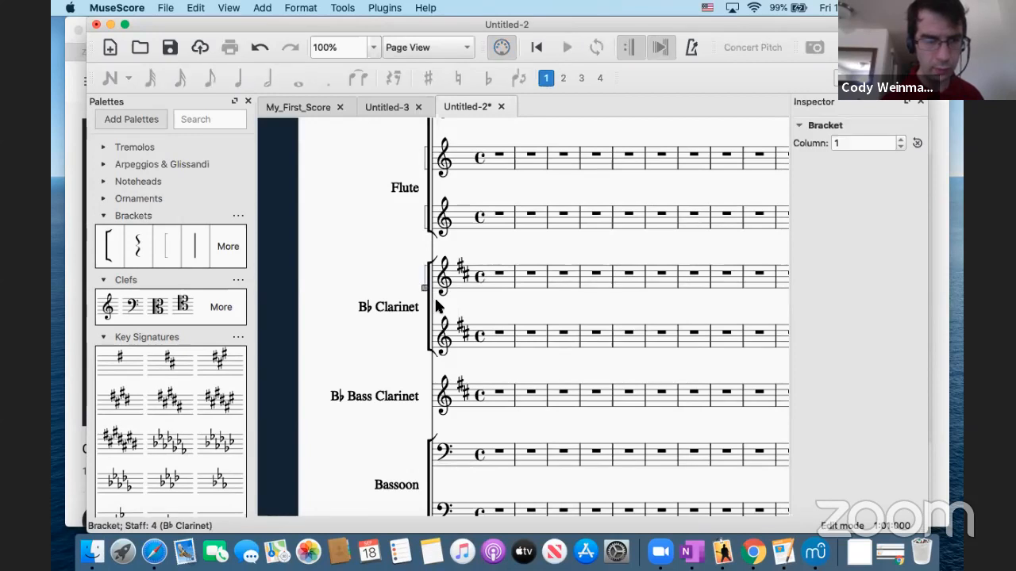
left_click_drag(423, 290, 424, 342)
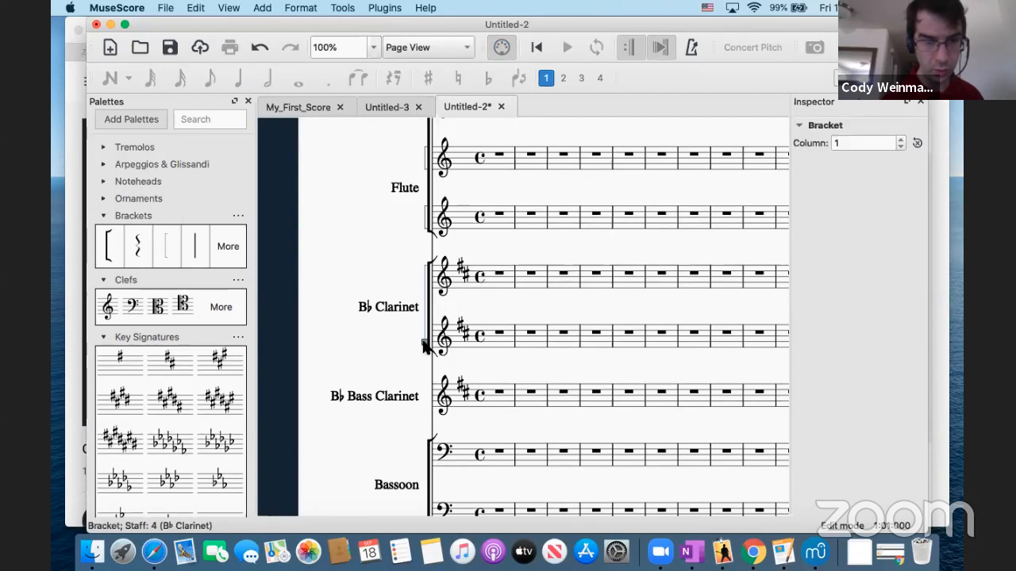
mouse_move(423, 336)
left_mouse_down()
mouse_move(423, 324)
mouse_move(423, 347)
left_mouse_up()
scroll(478, 345, "down", 1)
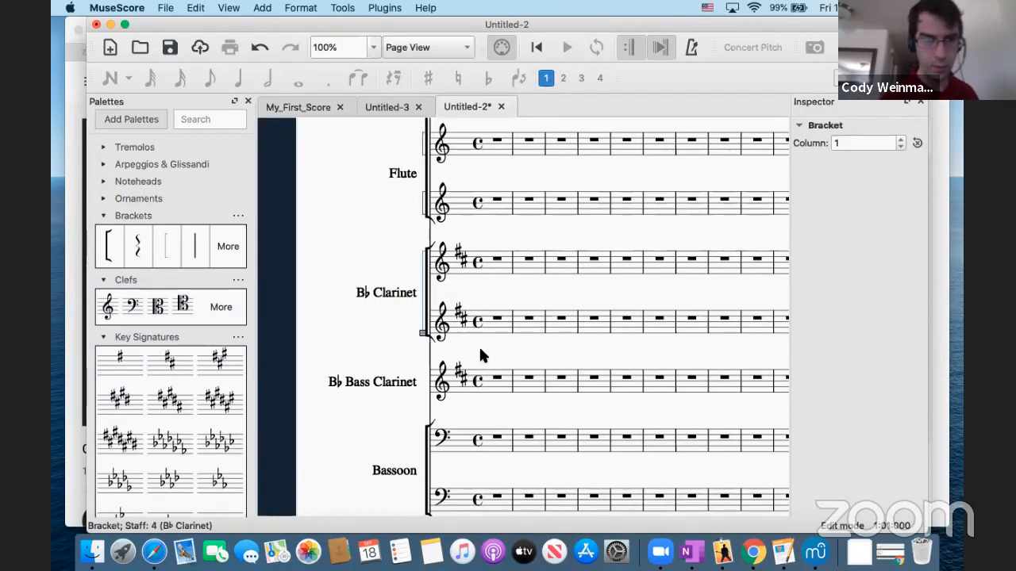
scroll(481, 355, "down", 4)
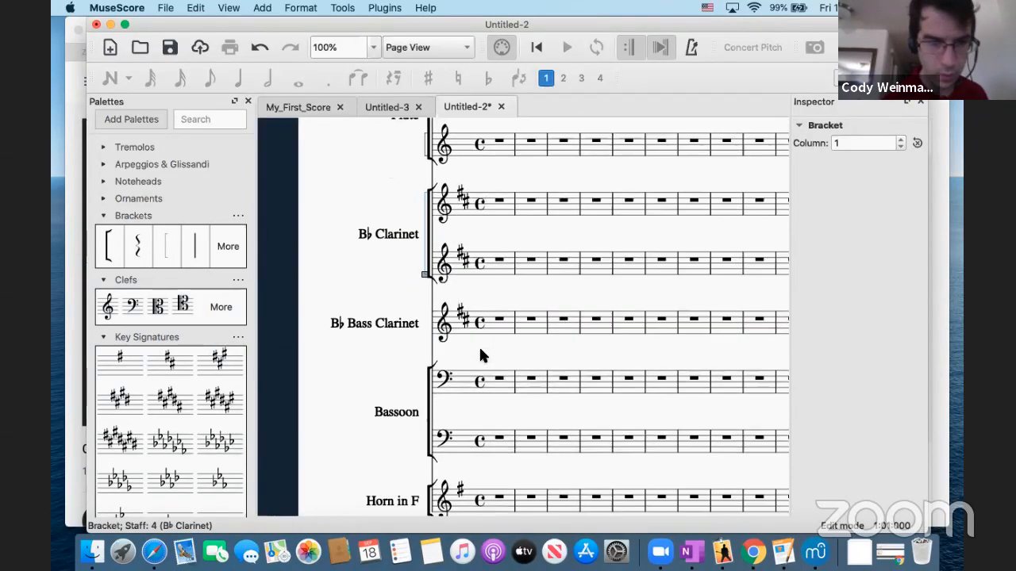
Extend the B♭ Clarinet family bracket down to include the B♭ Bass Clarinet staff.
left_click(427, 247)
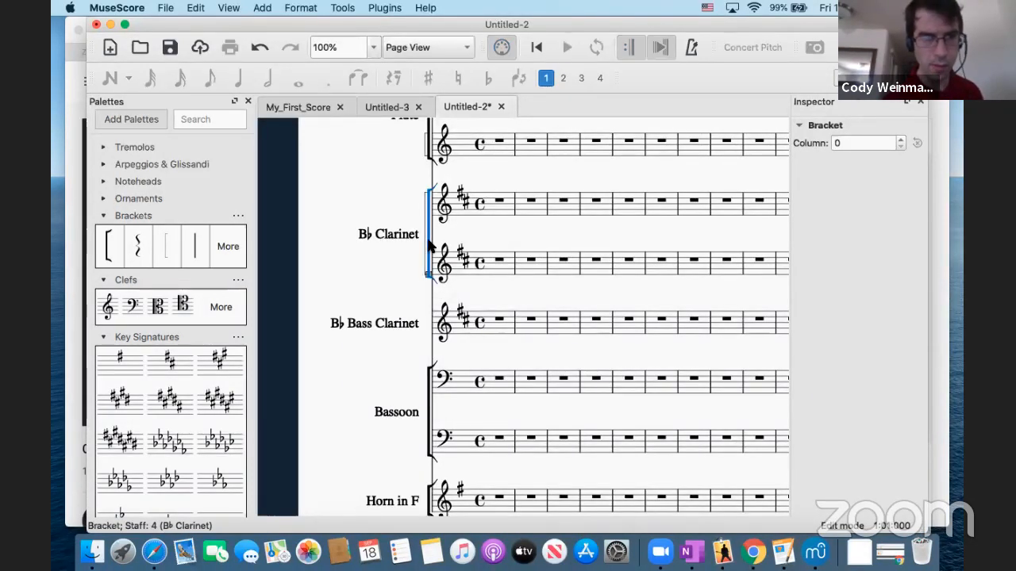
left_click_drag(427, 277, 434, 337)
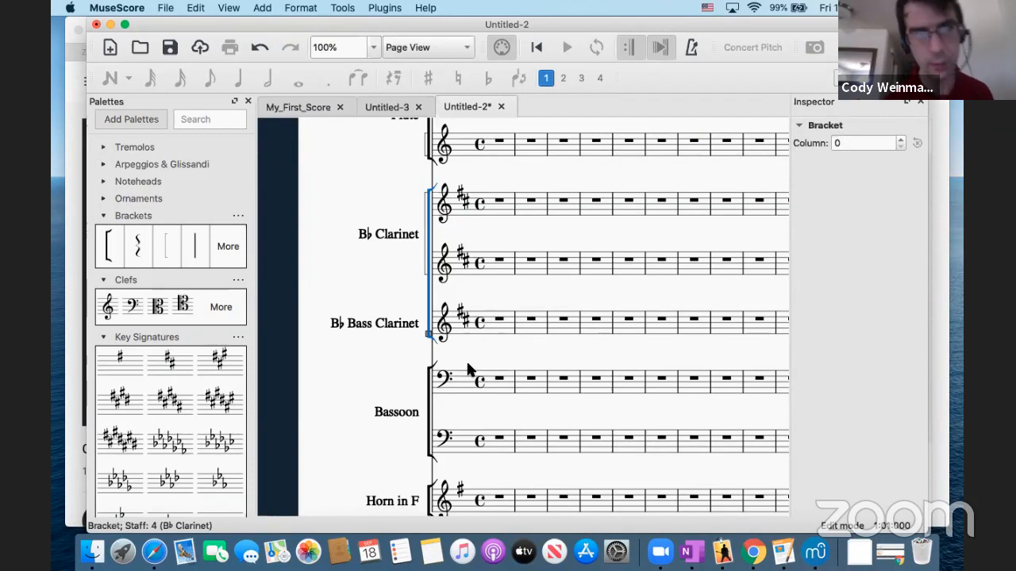
left_click(173, 249)
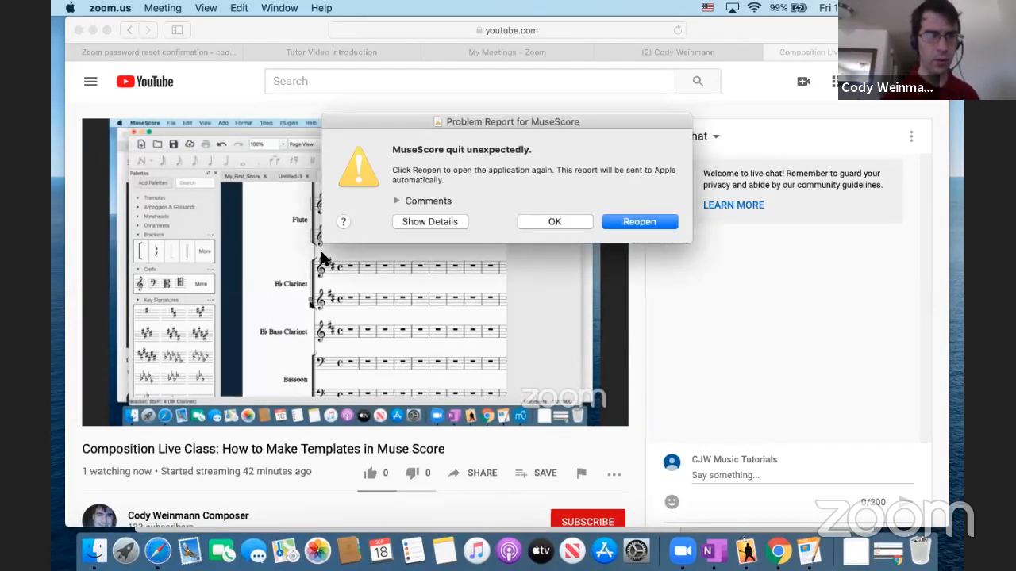
Reopen MuseScore and restore the previous session.
left_click(647, 225)
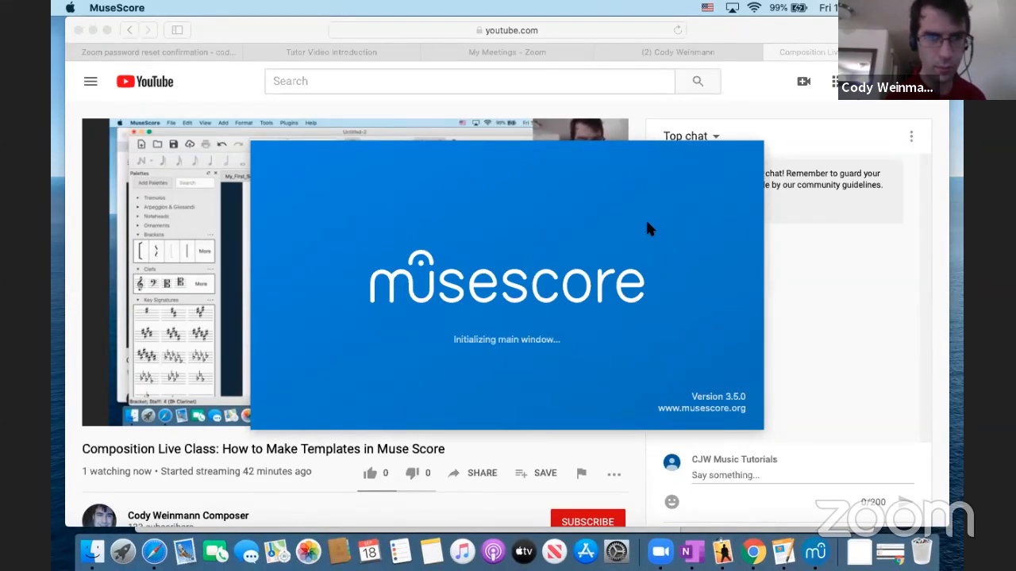
left_click(582, 284)
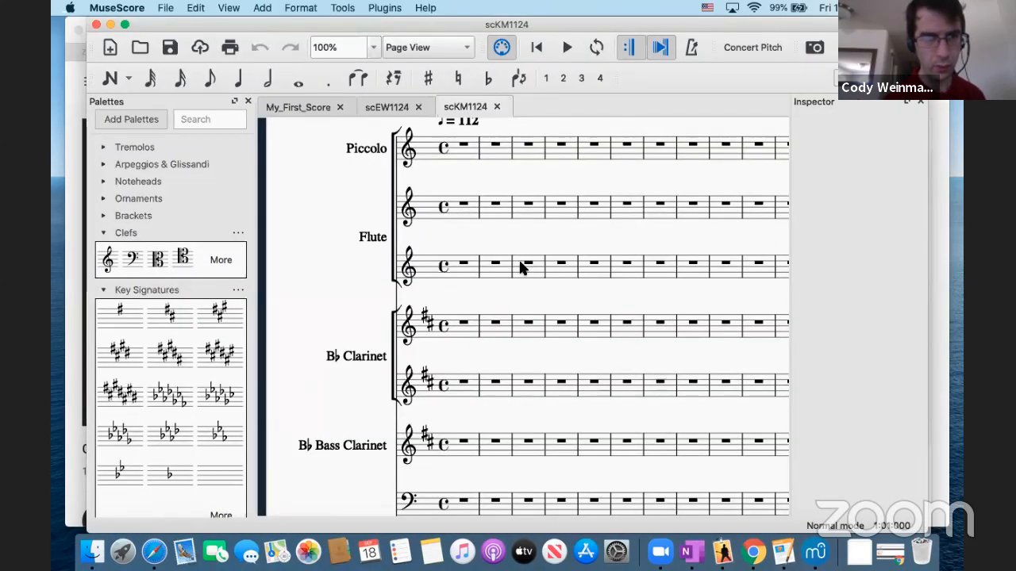
Add a separate thin square bracket to the Piccolo staff and to the first Flute staff.
left_click(102, 215)
left_click(164, 237)
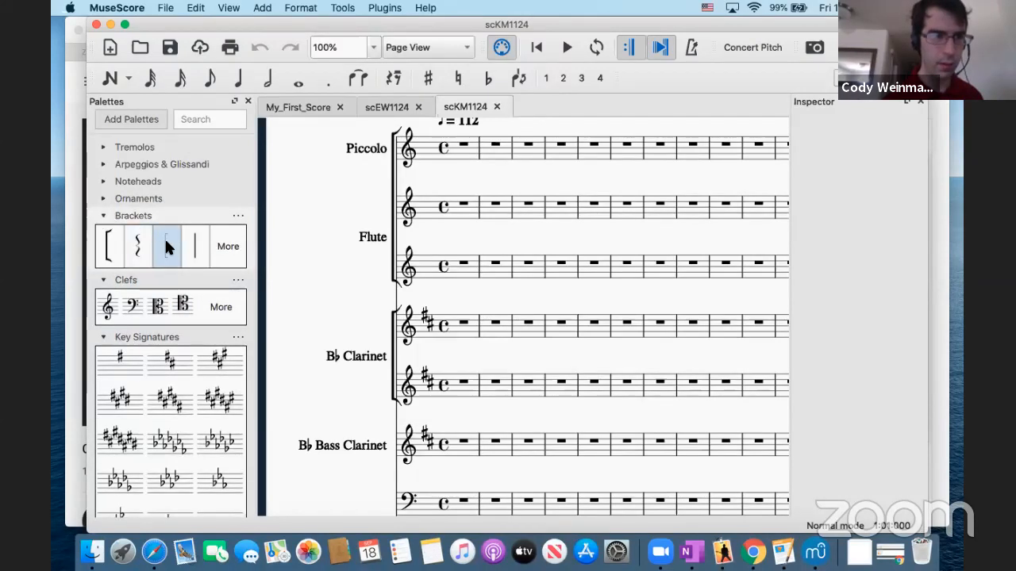
left_click_drag(360, 208, 424, 148)
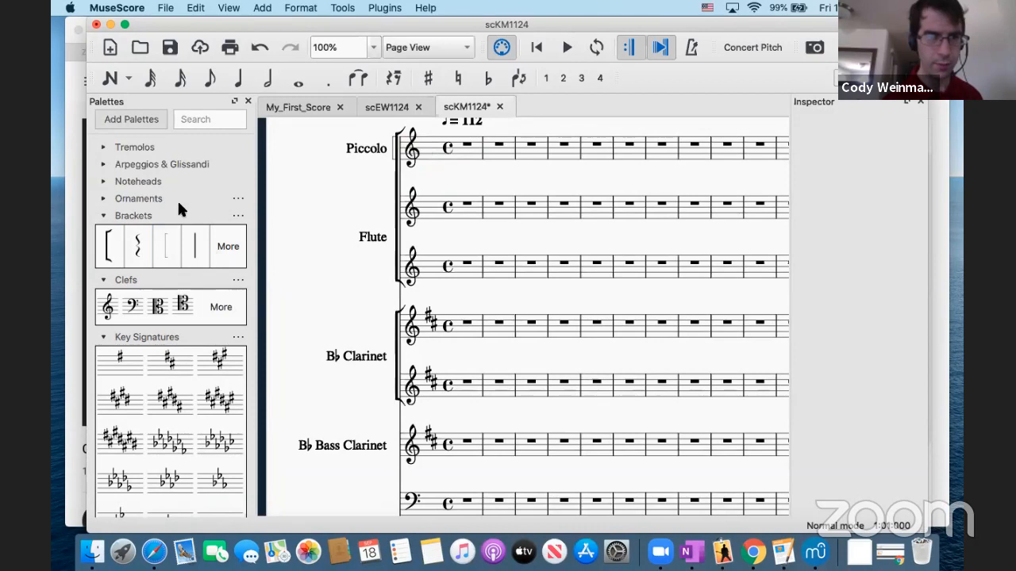
left_click_drag(163, 252, 424, 205)
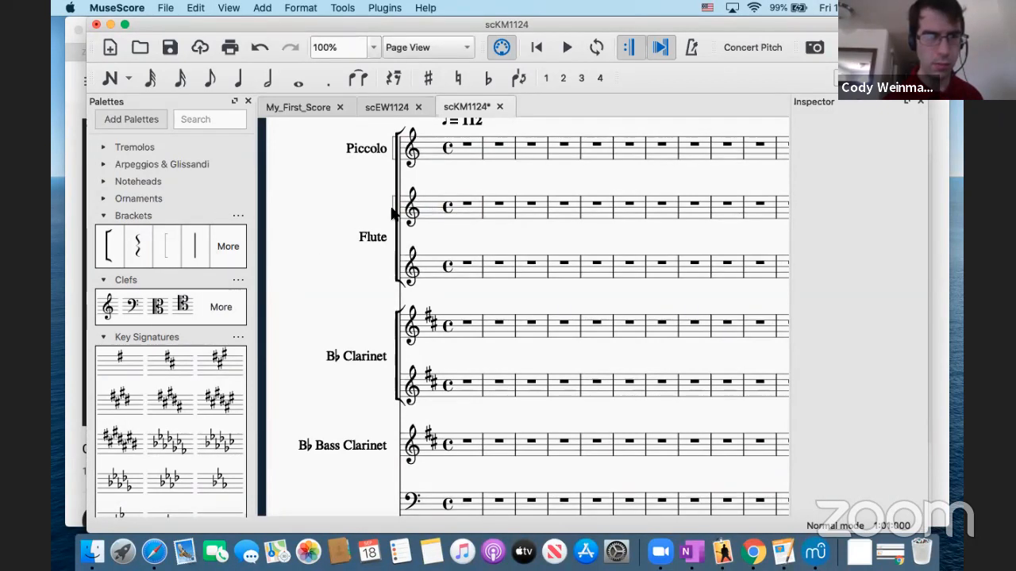
Extend the first Flute staff's thin square bracket down to the second Flute staff.
left_click(390, 212)
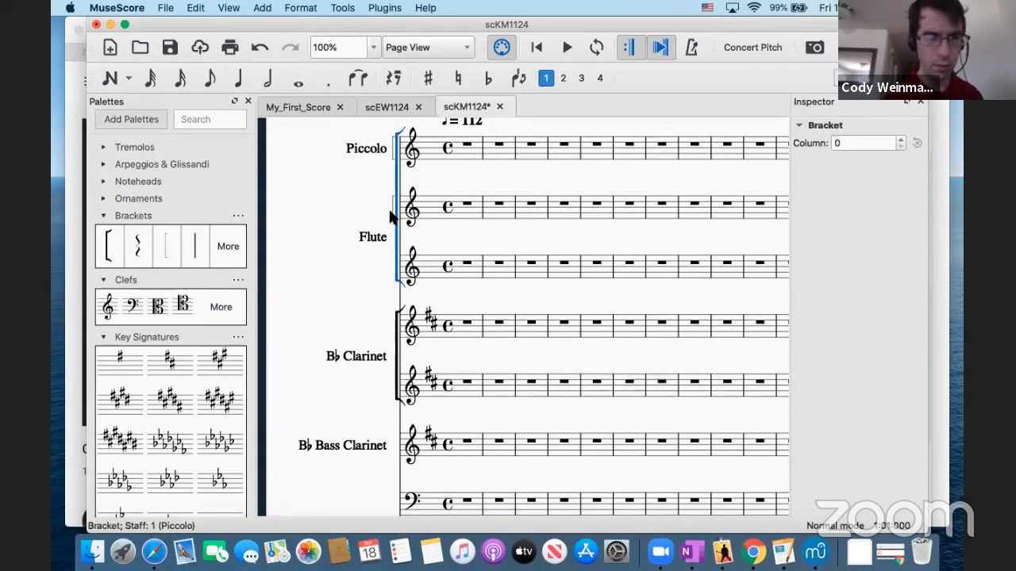
double_click(391, 218)
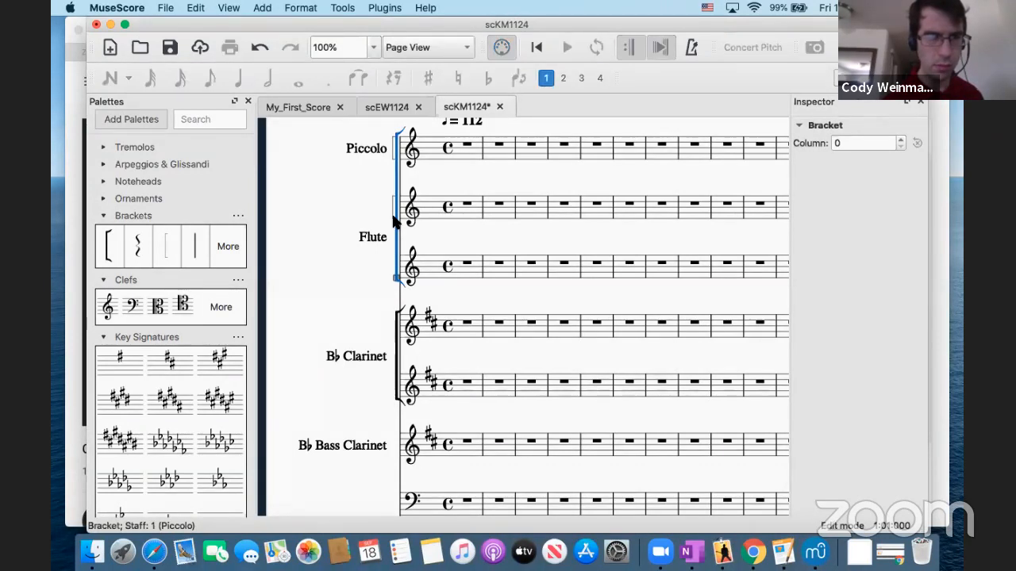
left_click(392, 225)
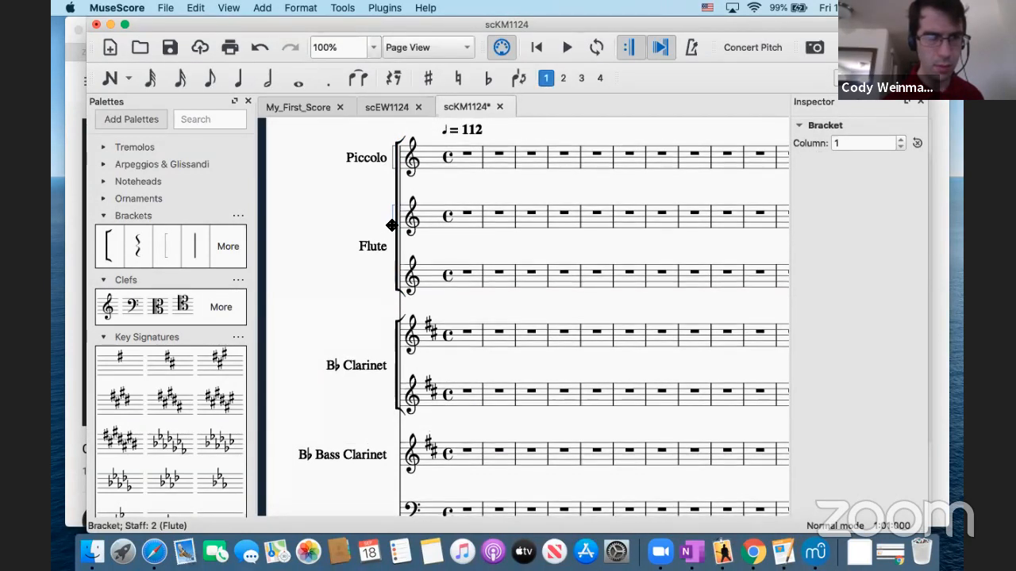
double_click(392, 226)
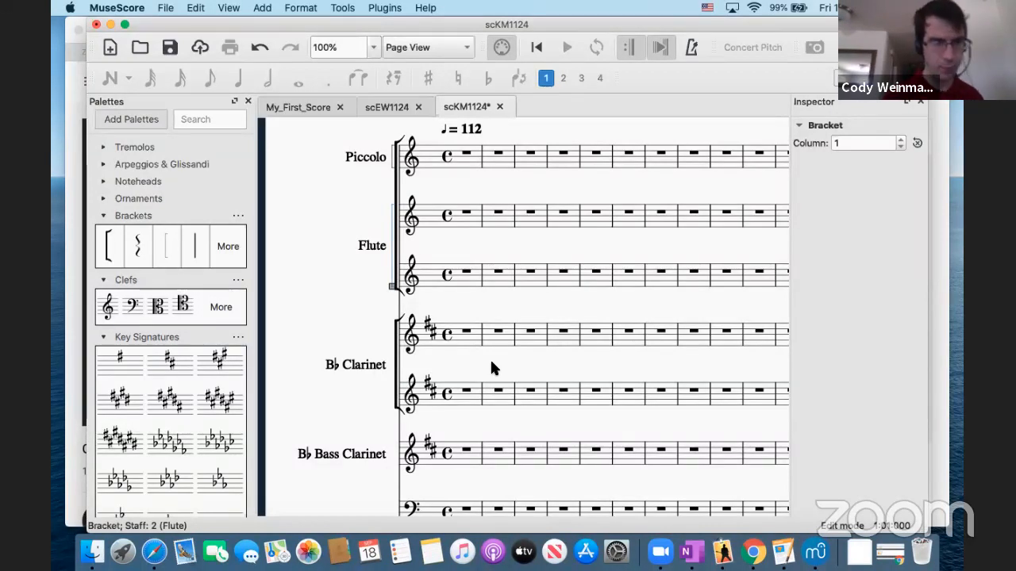
left_click(108, 240)
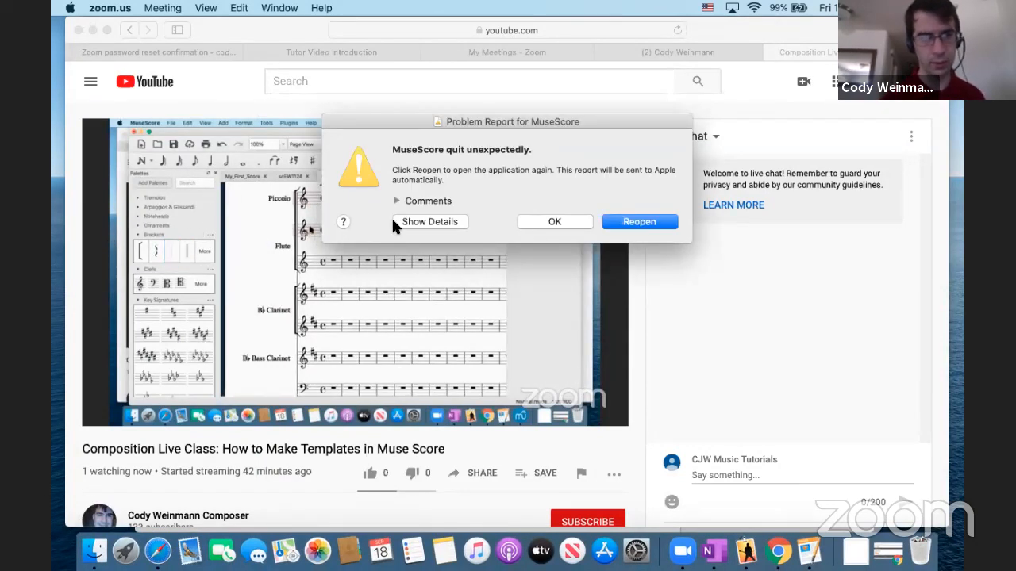
Relaunch MuseScore and restore the unsaved scores from the previous session.
left_click(663, 221)
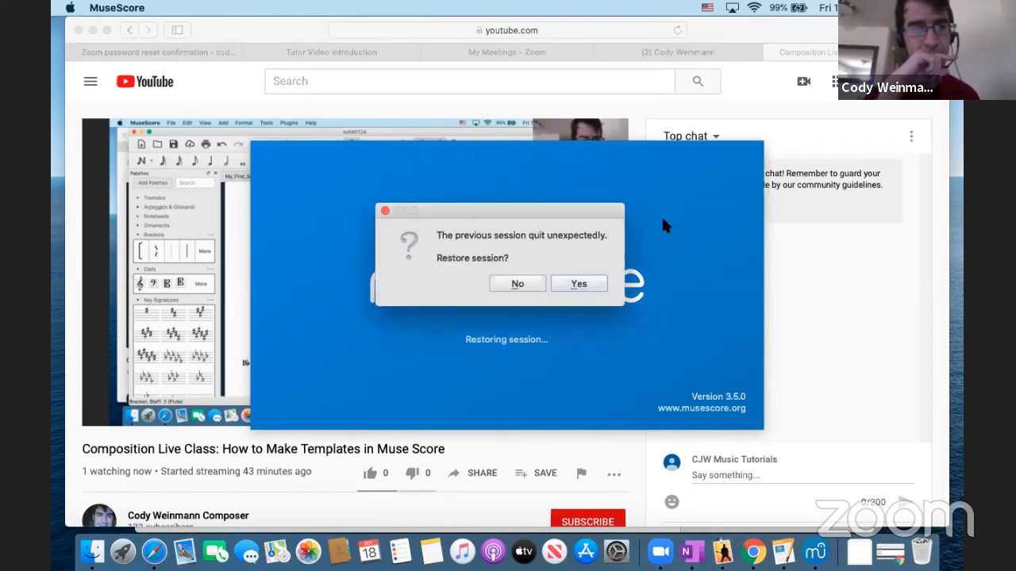
left_click(580, 283)
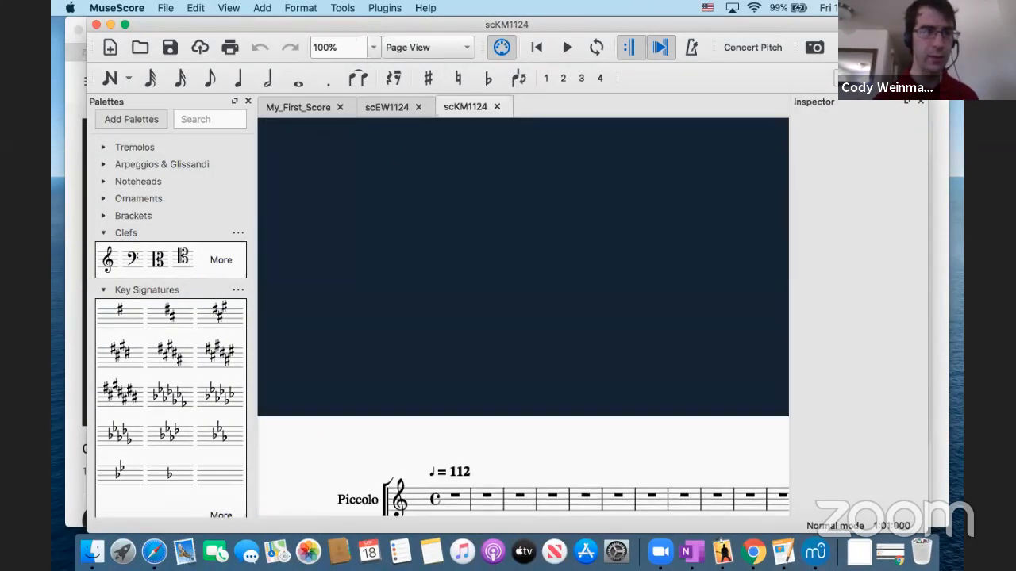
Set the score's page size to Letter Plus in the page settings and apply it.
left_click(316, 8)
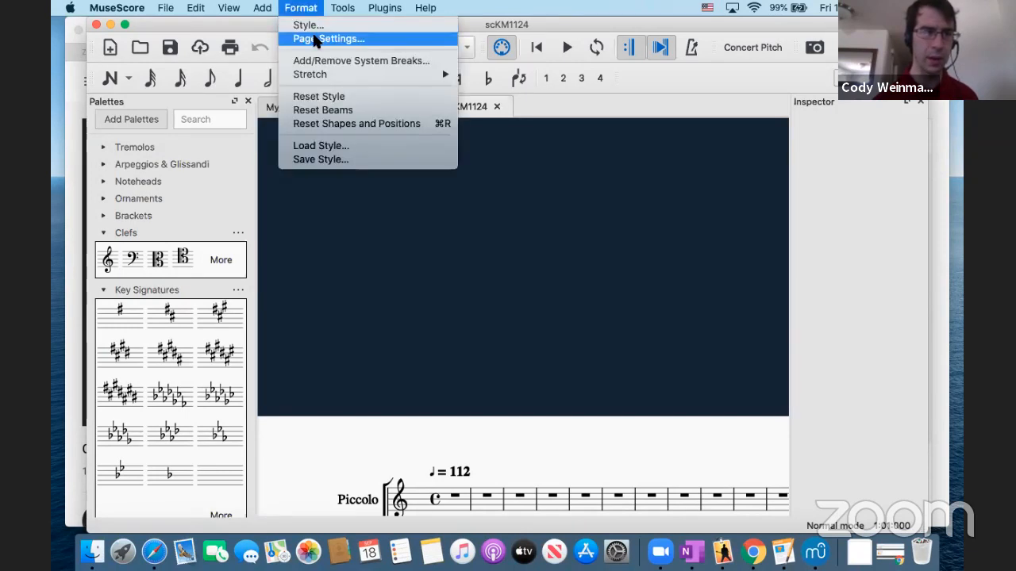
left_click(315, 39)
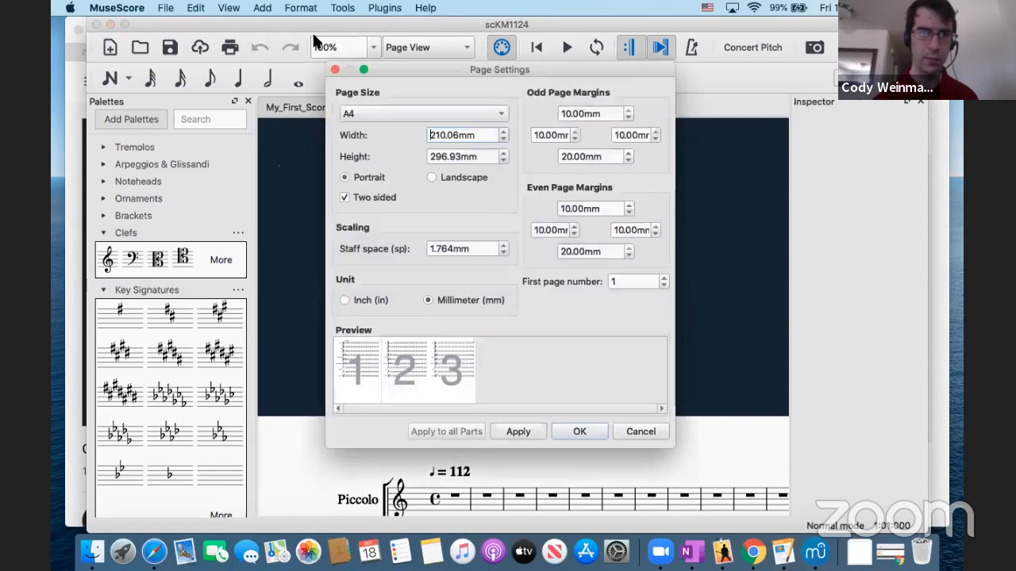
left_click(406, 112)
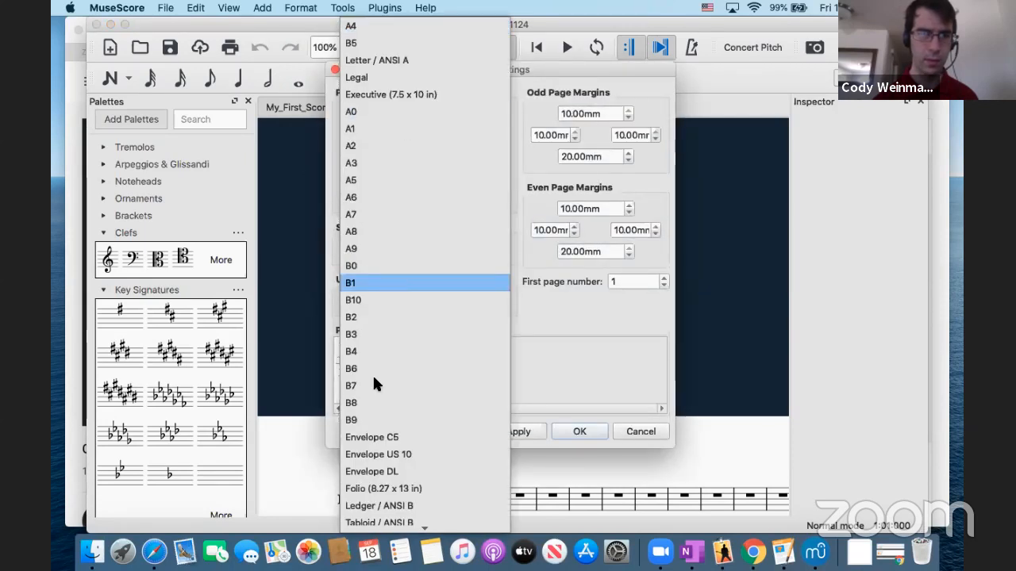
scroll(370, 398, "down", 3)
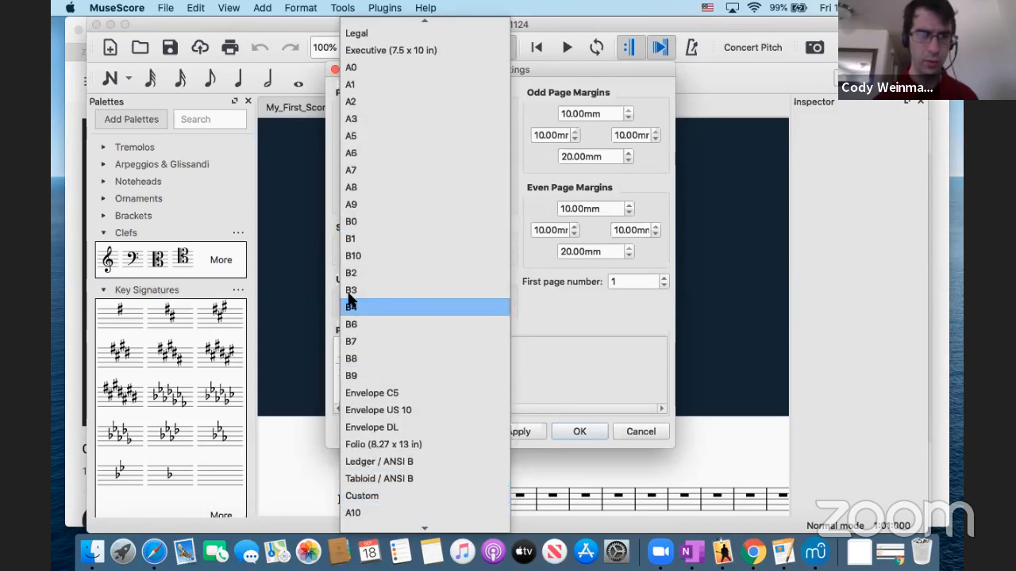
scroll(359, 216, "down", 2)
scroll(359, 222, "down", 2)
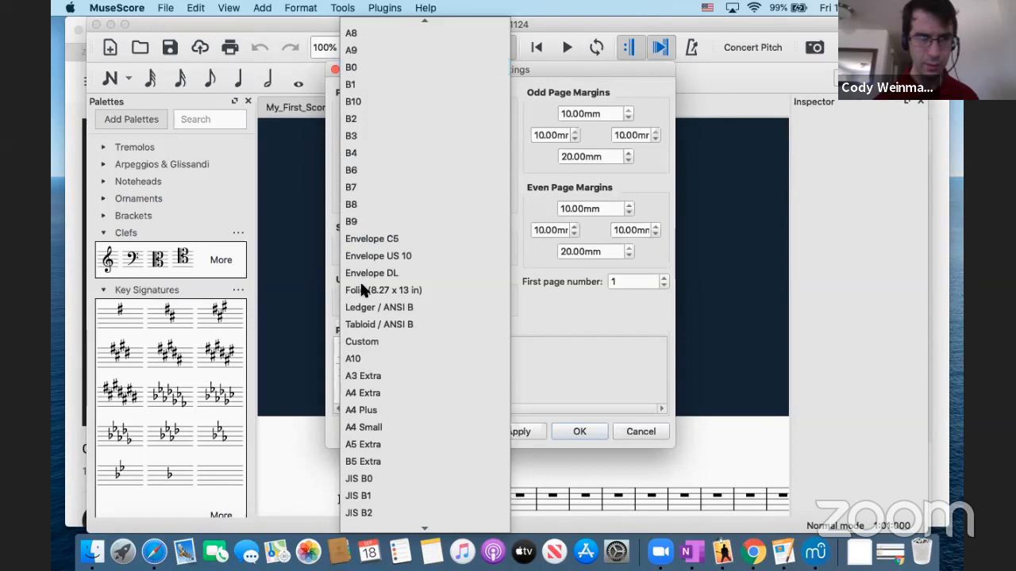
scroll(361, 315, "down", 7)
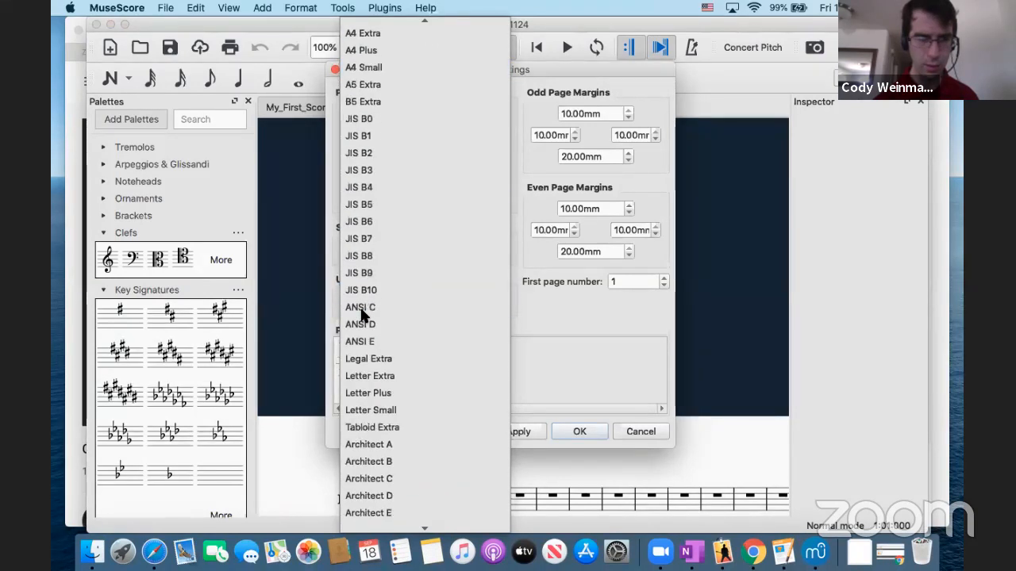
left_click(361, 394)
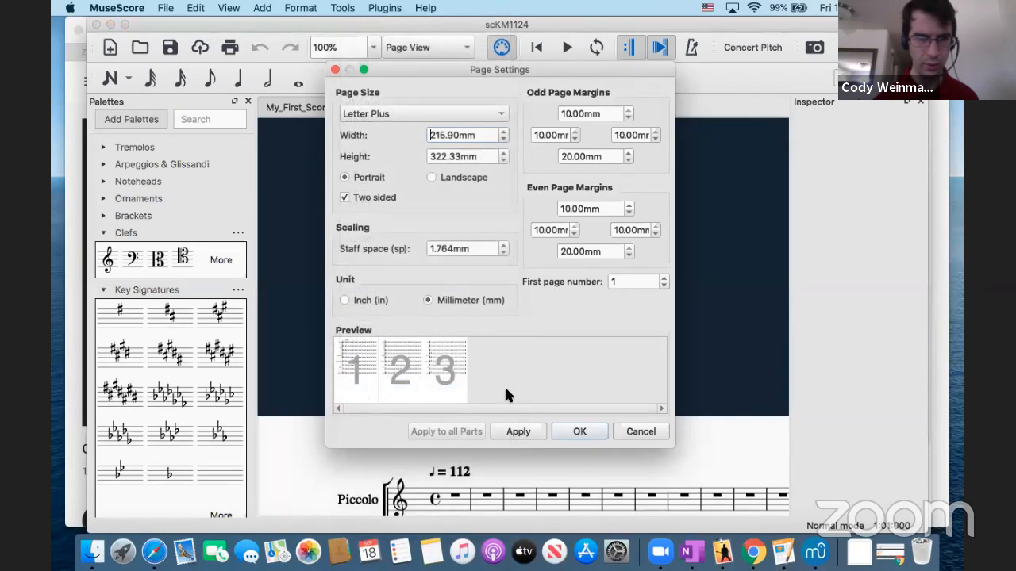
left_click(518, 432)
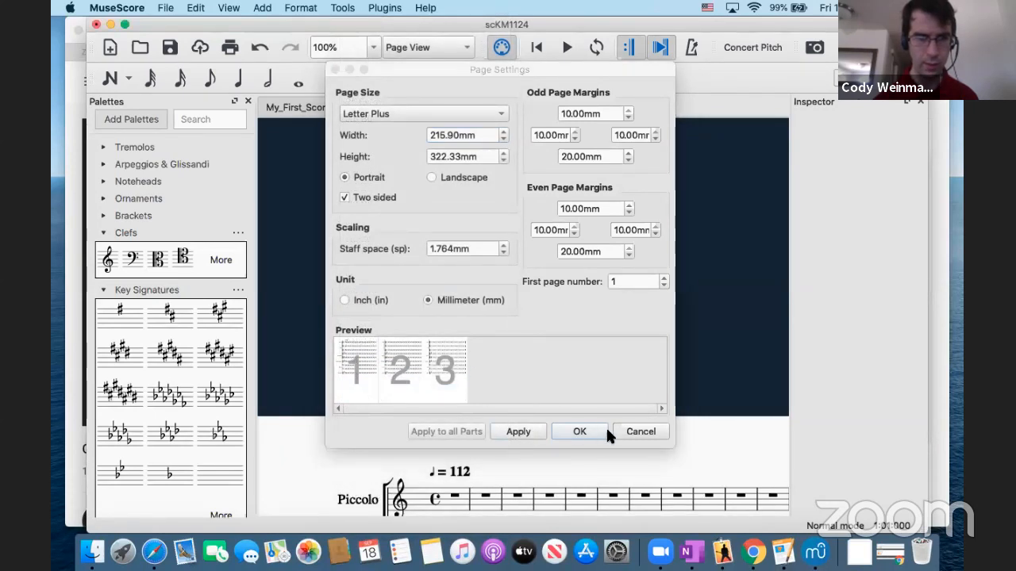
left_click(580, 432)
Check how the staves from Piccolo down to Horn in F fit on the resized page.
scroll(578, 435, "down", 10)
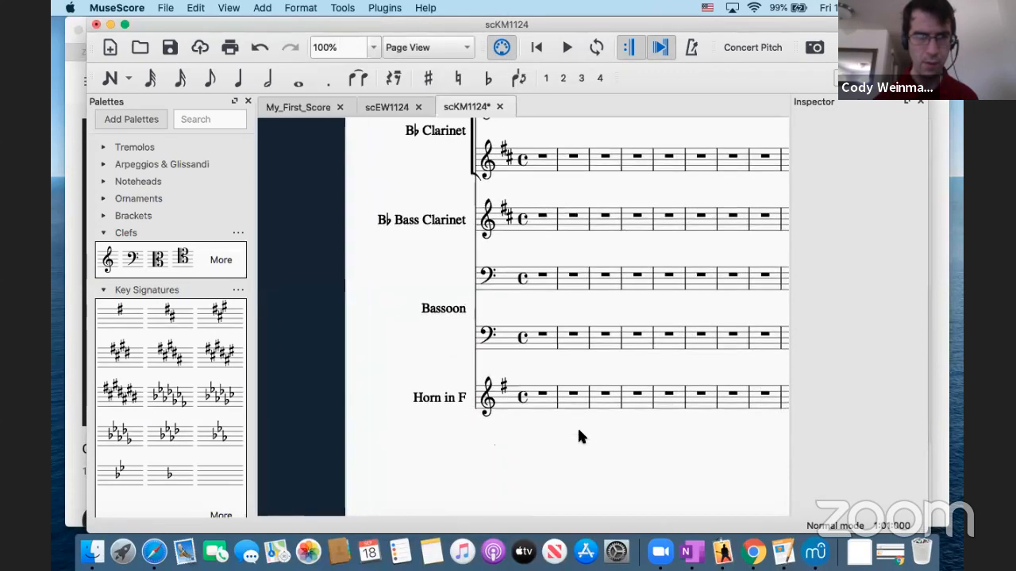
scroll(577, 436, "up", 10)
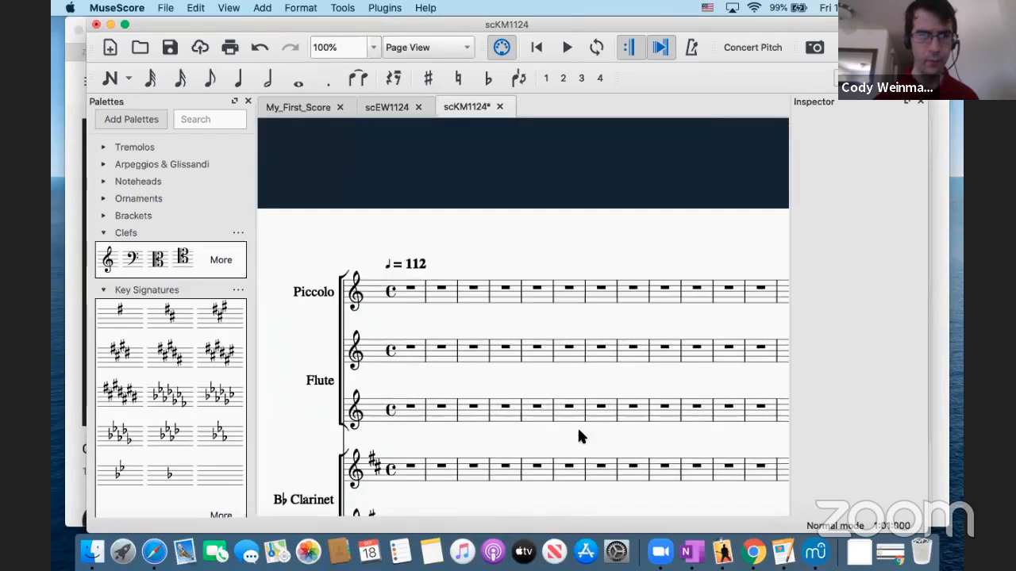
scroll(577, 436, "down", 4)
scroll(578, 436, "down", 1)
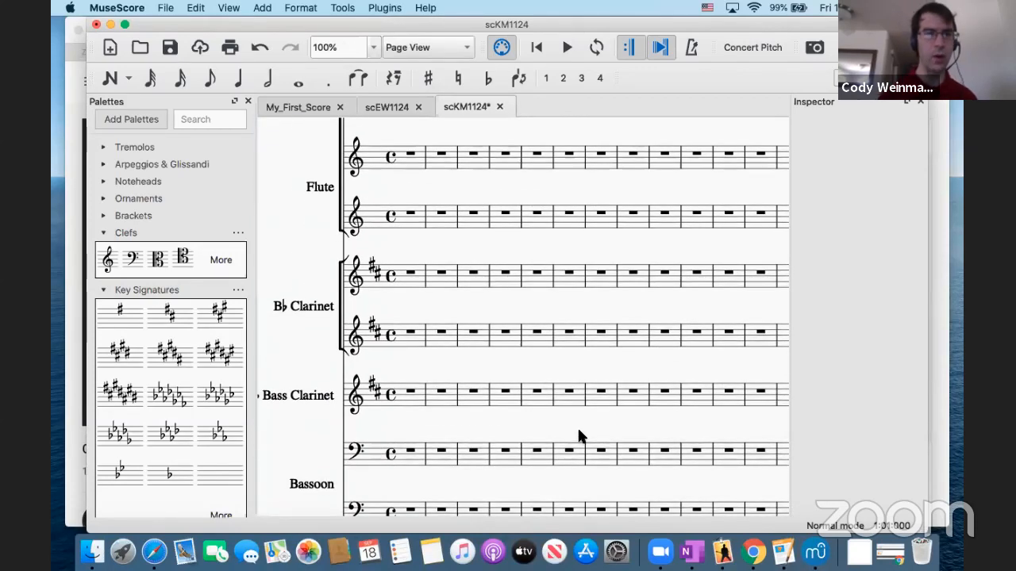
scroll(577, 436, "up", 6)
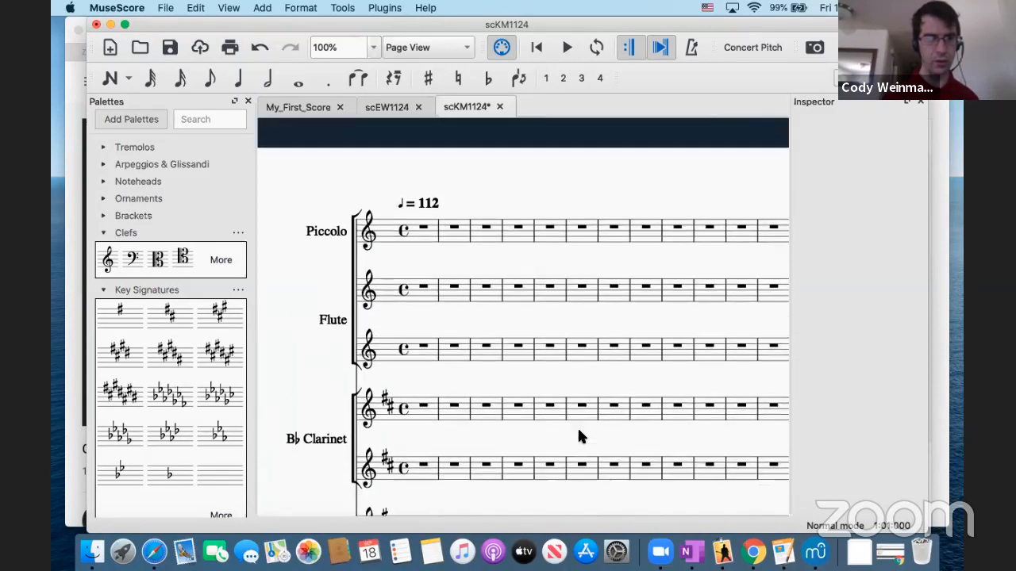